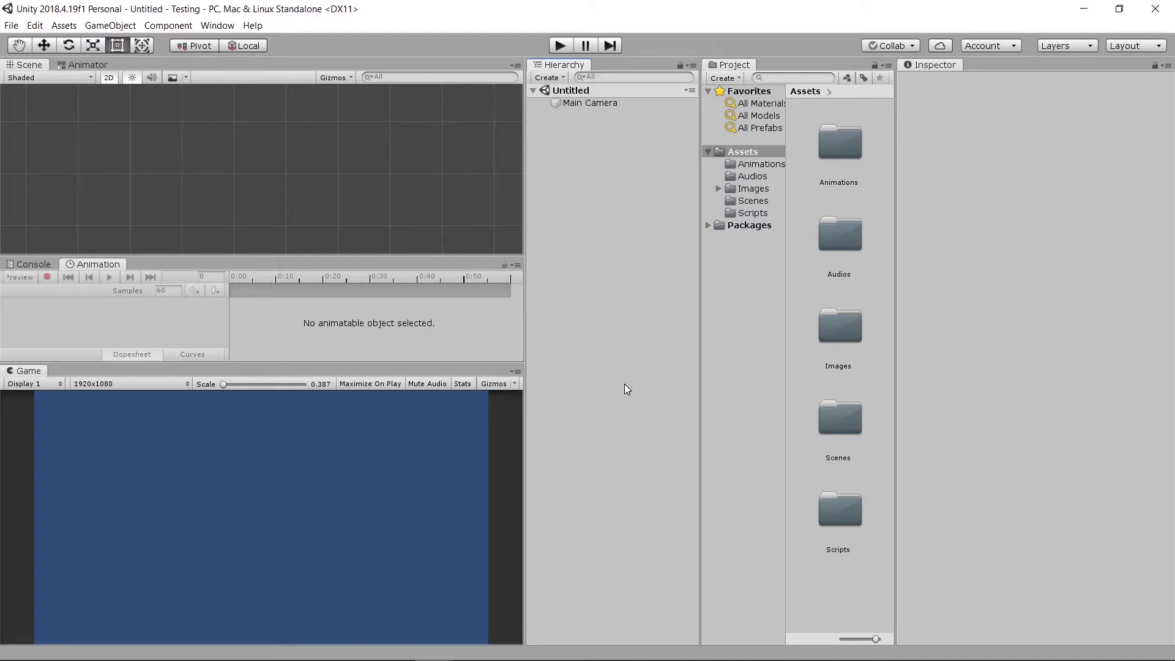
# Step: Select Main Camera in the Hierarchy to show its Transform and Camera settings in the Inspector
pyautogui.click(588, 104)
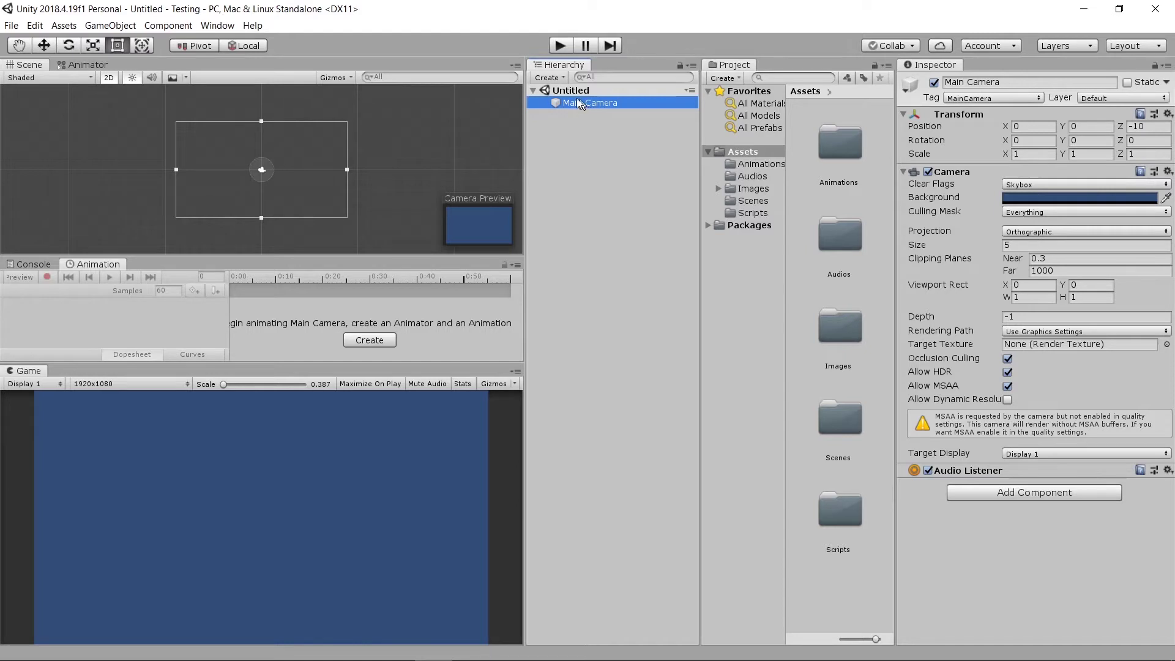
# Step: Add a UI Panel, creating a Canvas and EventSystem, and frame it in the Scene view
pyautogui.click(564, 81)
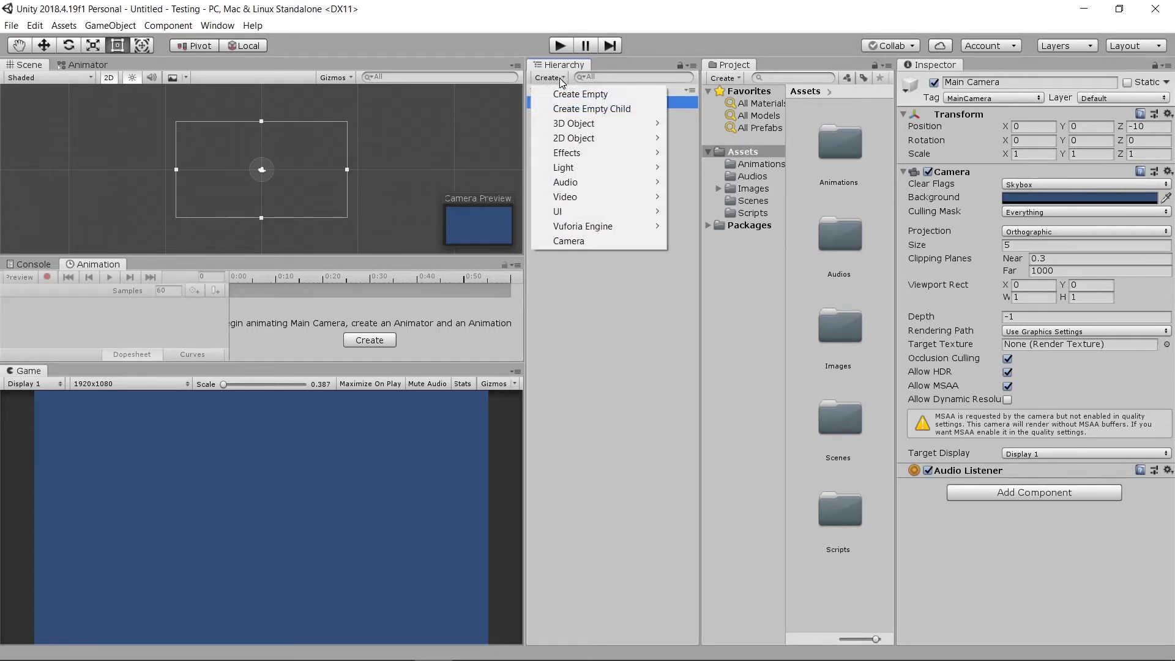
pyautogui.moveTo(624, 219)
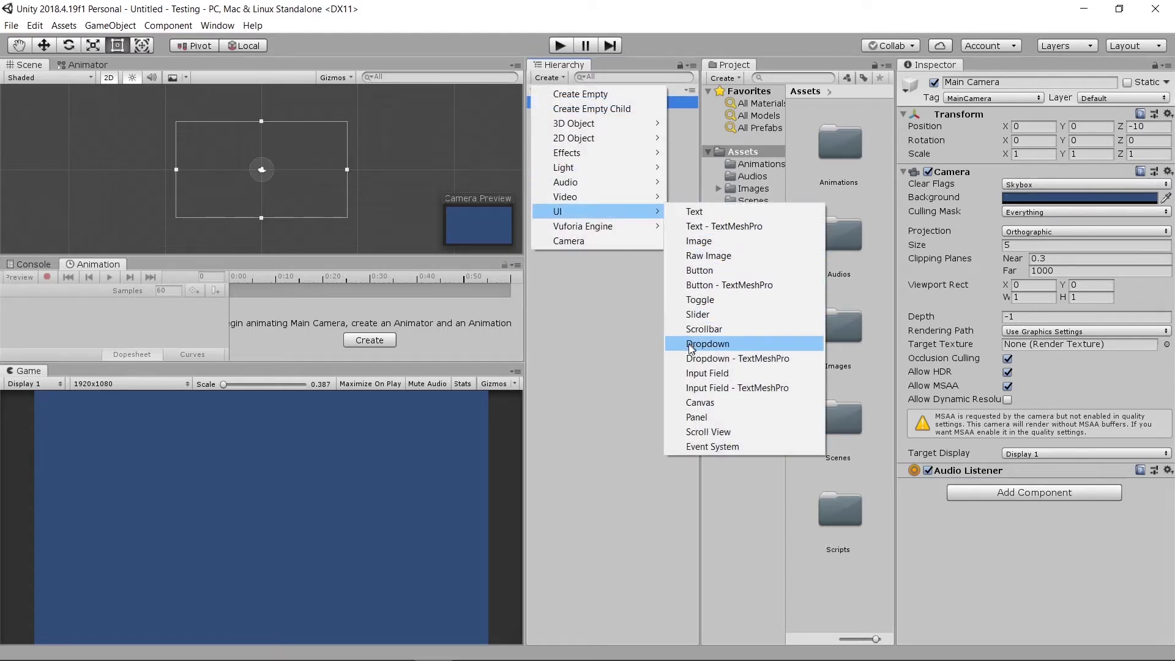
pyautogui.click(698, 417)
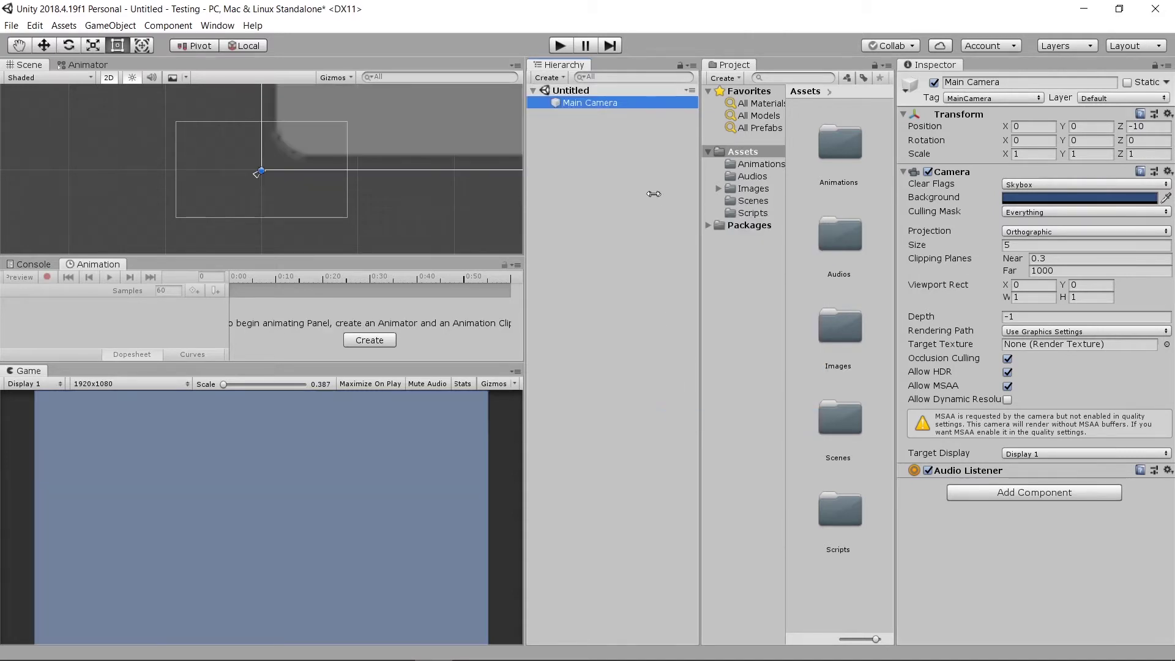
pyautogui.doubleClick(585, 128)
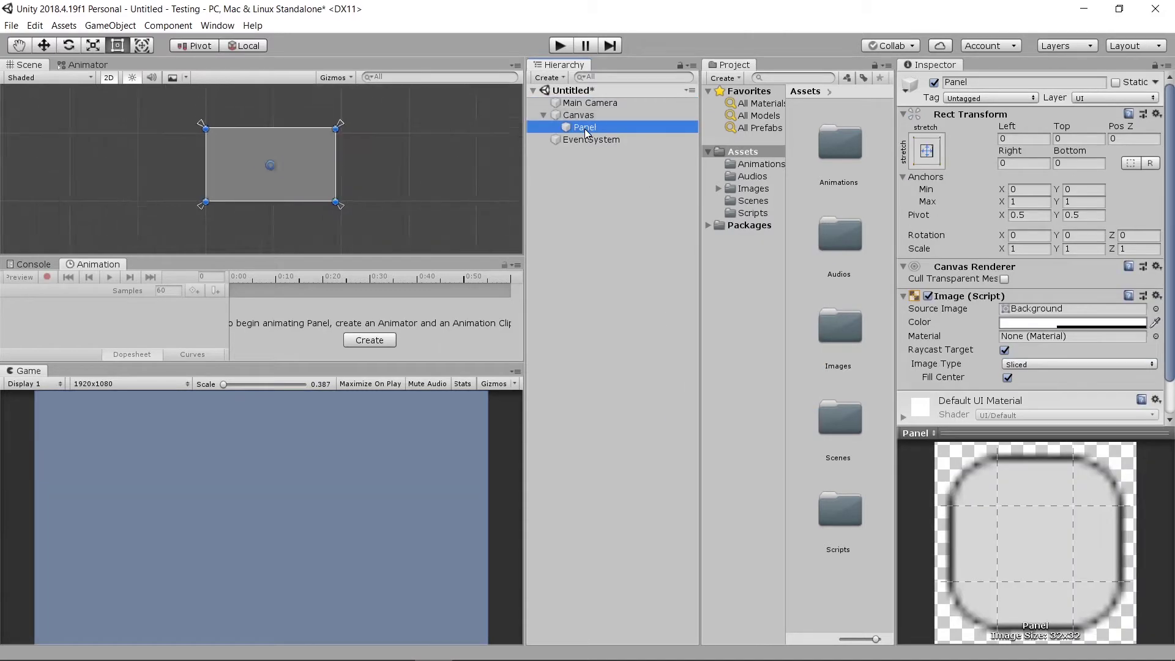
pyautogui.scroll(4, 208, 159)
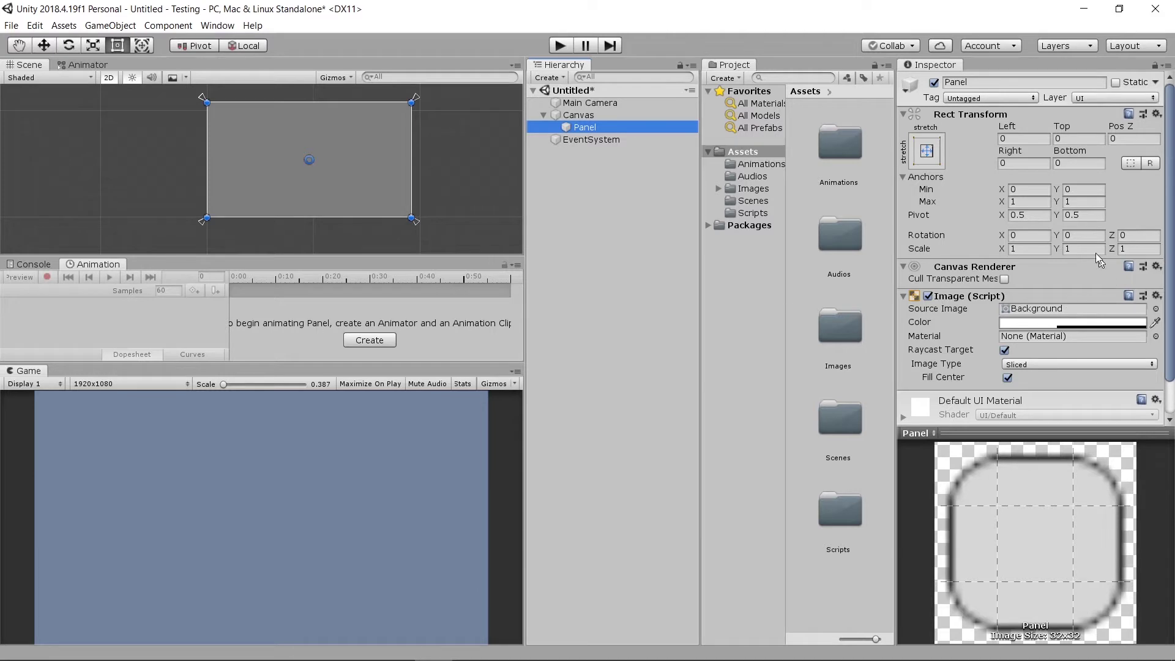
# Step: Set the panel's Image colour to opaque teal 4BE1CA with alpha 255
pyautogui.click(1077, 324)
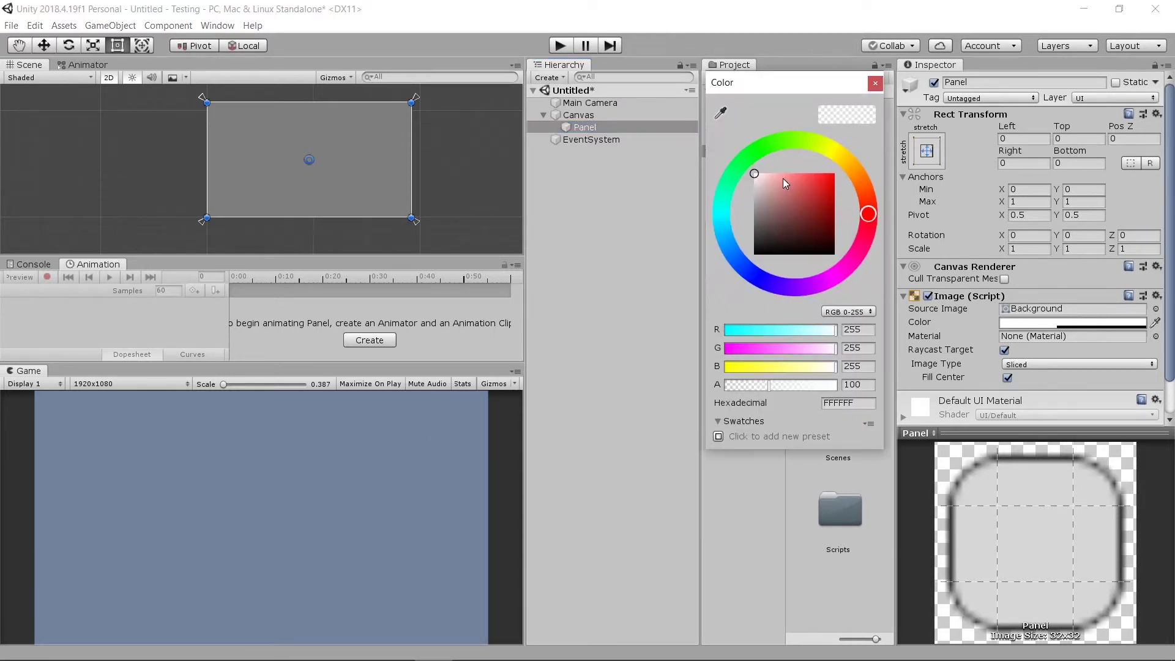
pyautogui.click(727, 232)
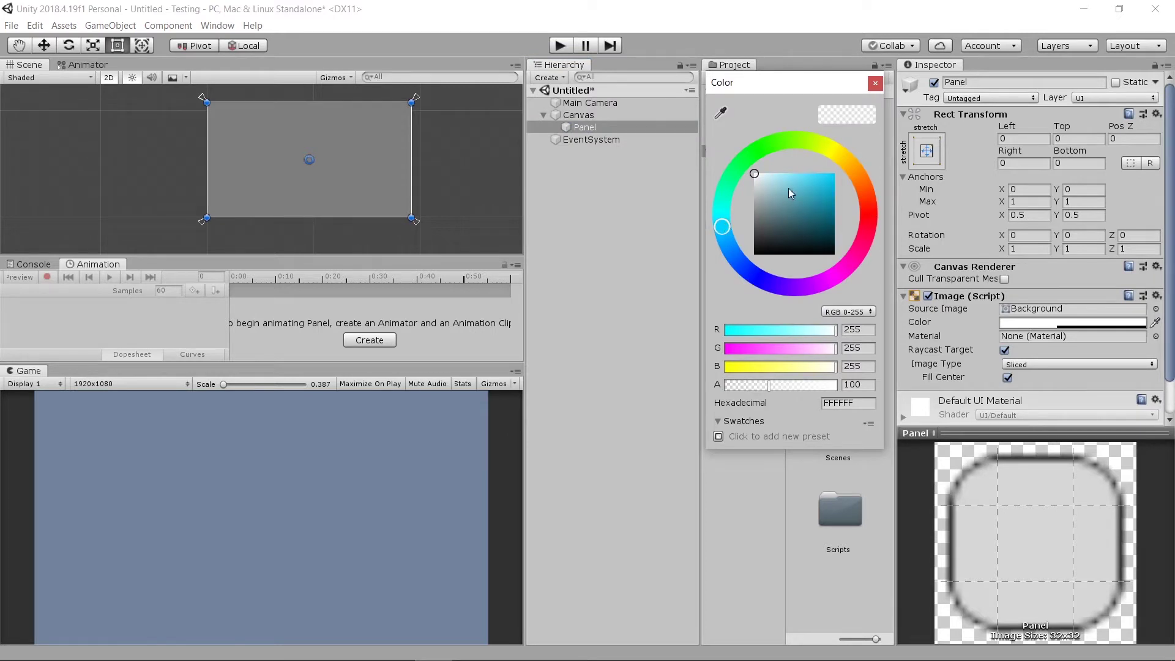
pyautogui.moveTo(788, 189)
pyautogui.mouseDown()
pyautogui.moveTo(809, 179)
pyautogui.moveTo(842, 203)
pyautogui.moveTo(792, 207)
pyautogui.moveTo(805, 192)
pyautogui.mouseUp()
pyautogui.click(821, 348)
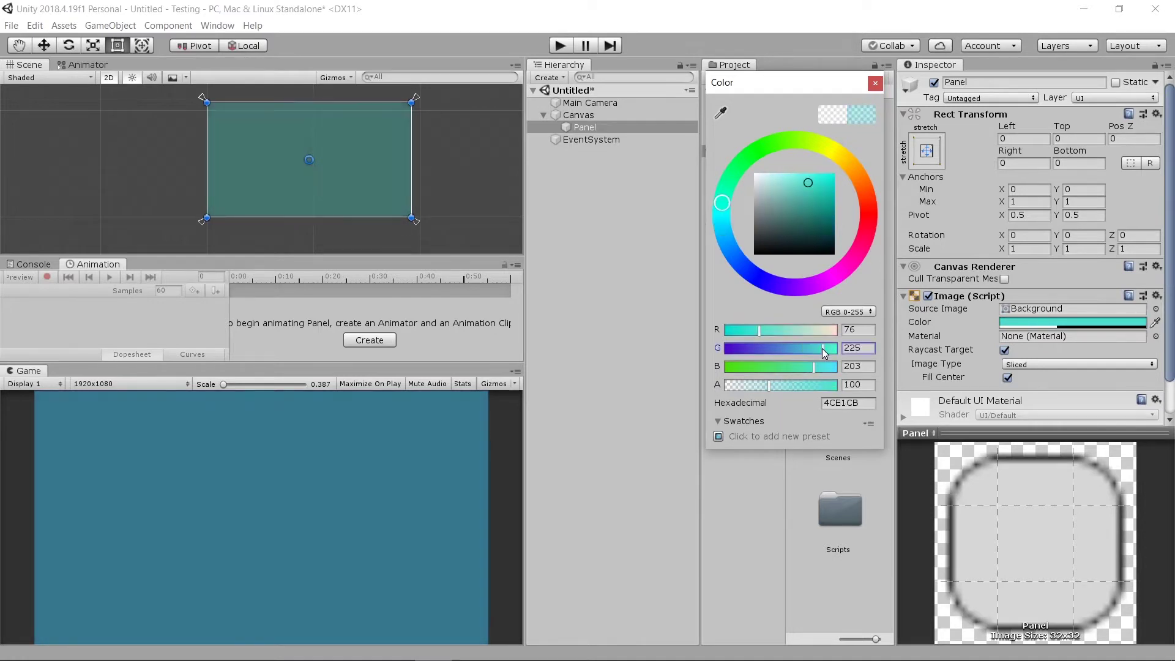
pyautogui.click(874, 84)
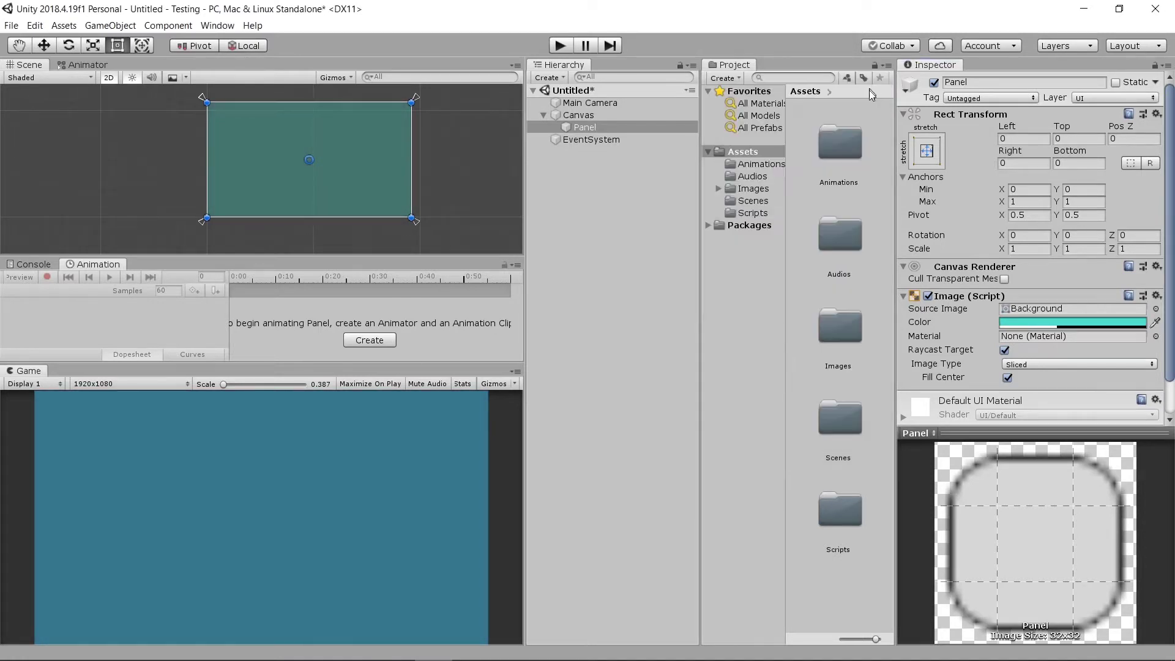
pyautogui.click(1042, 322)
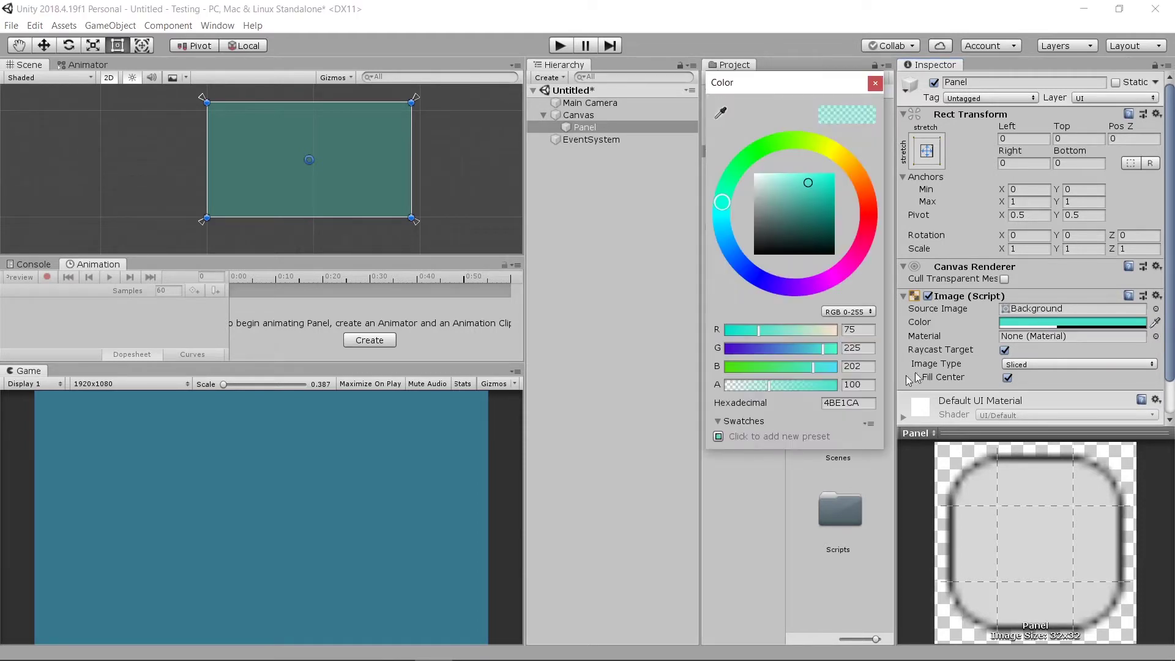
pyautogui.moveTo(770, 386); pyautogui.dragTo(839, 388)
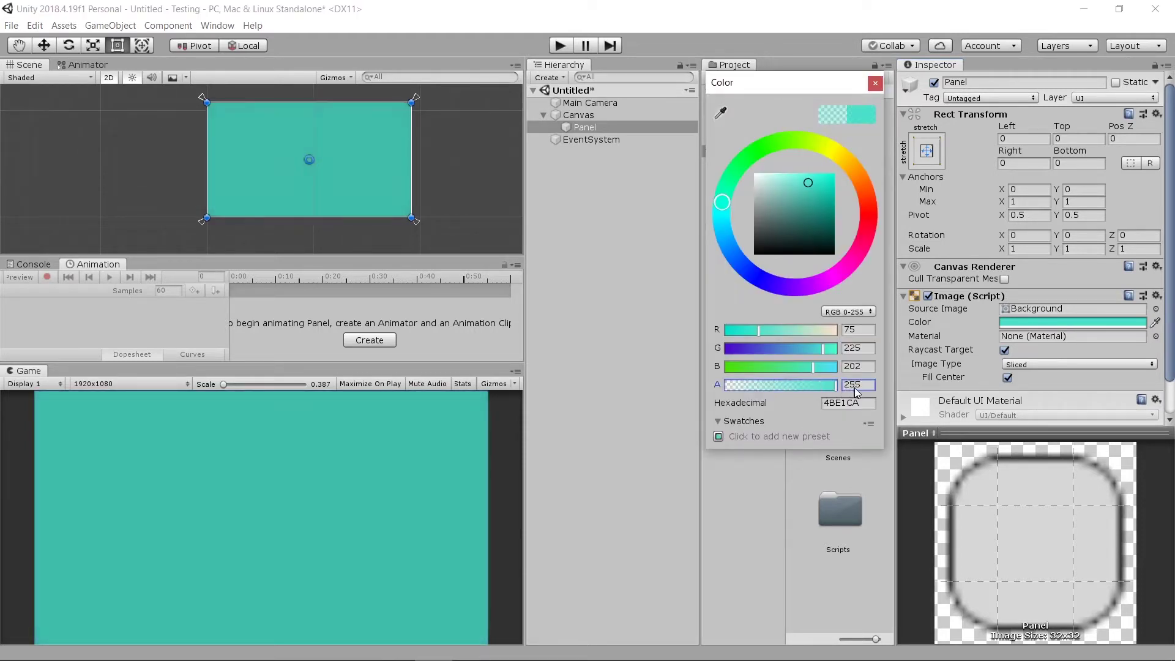
pyautogui.click(882, 87)
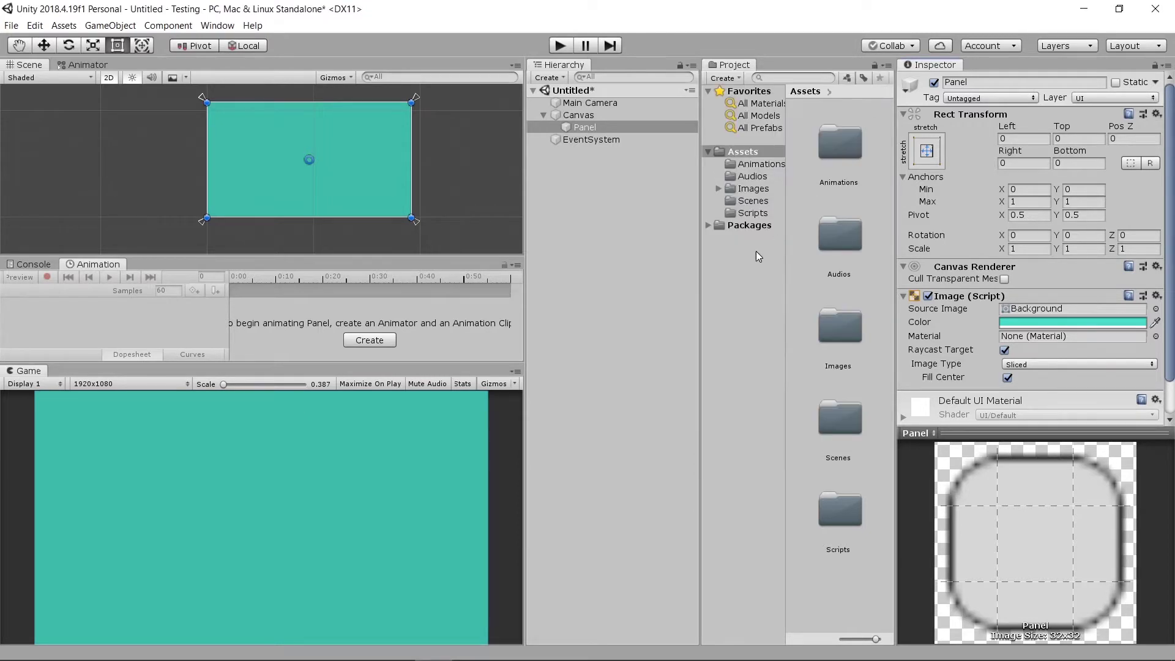
# Step: Rename the panel to PanelStart
pyautogui.click(579, 126)
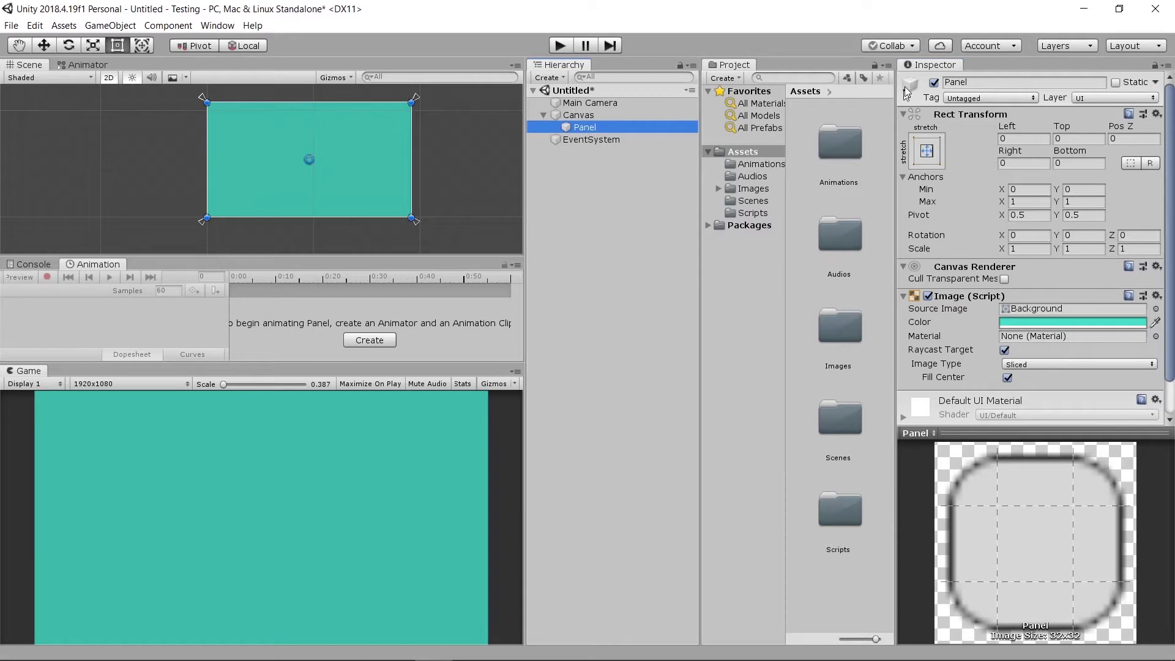
pyautogui.click(974, 80)
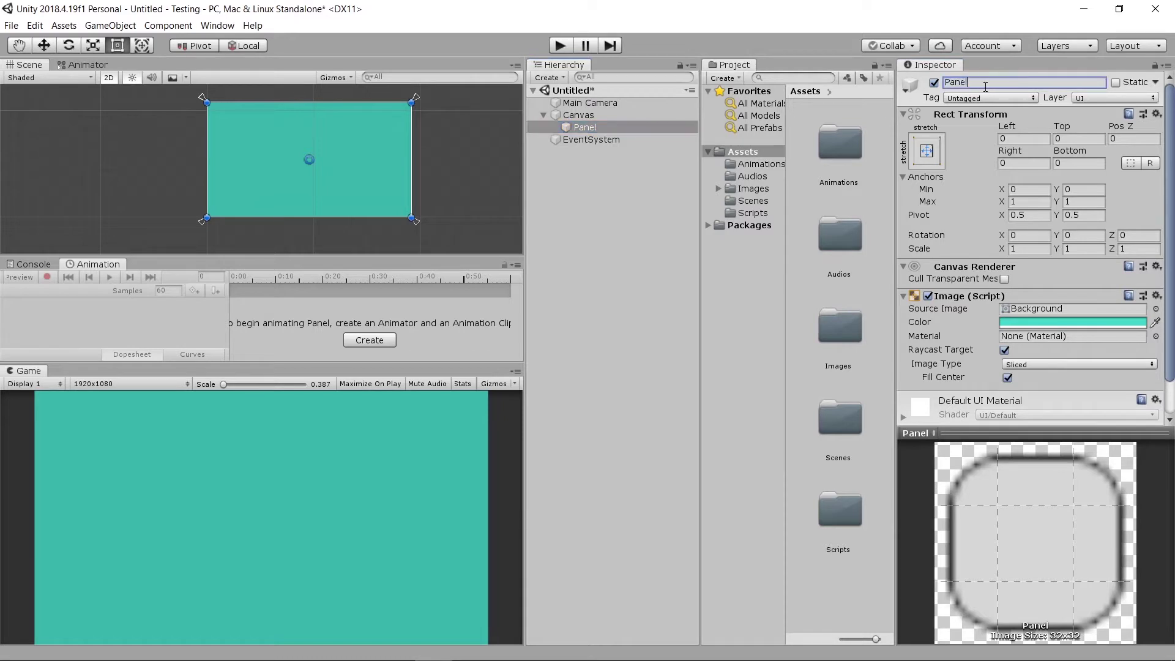
pyautogui.write('Start')
pyautogui.press('Return')
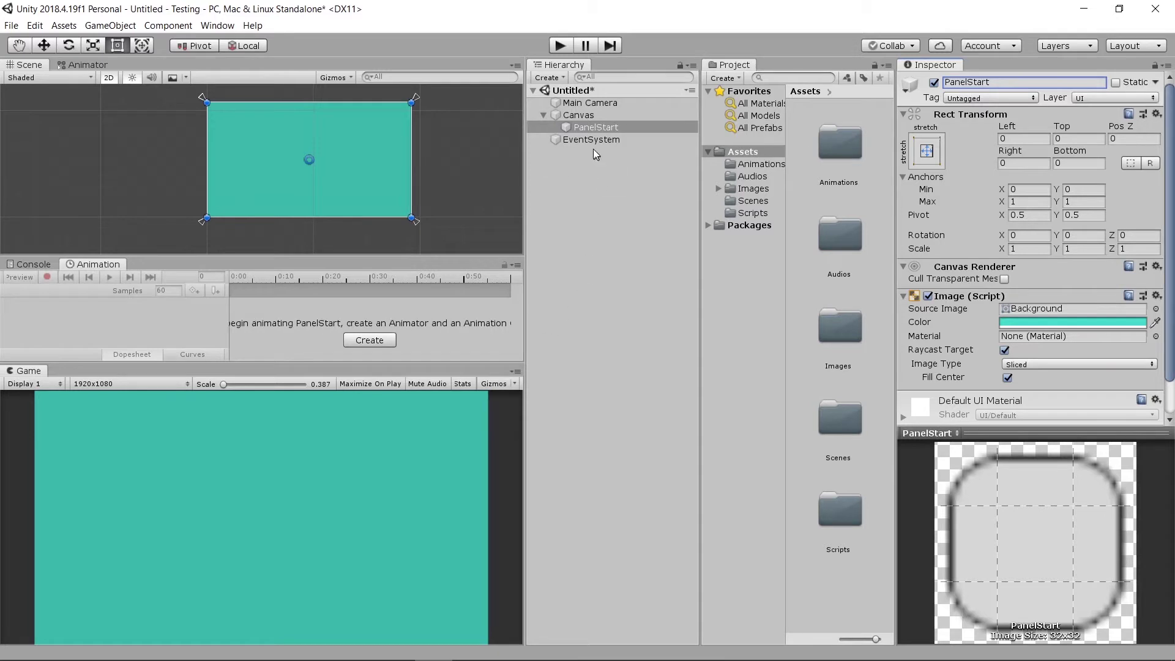
# Step: Add a UI Button inside PanelStart and name it StartButton
pyautogui.rightClick(597, 126)
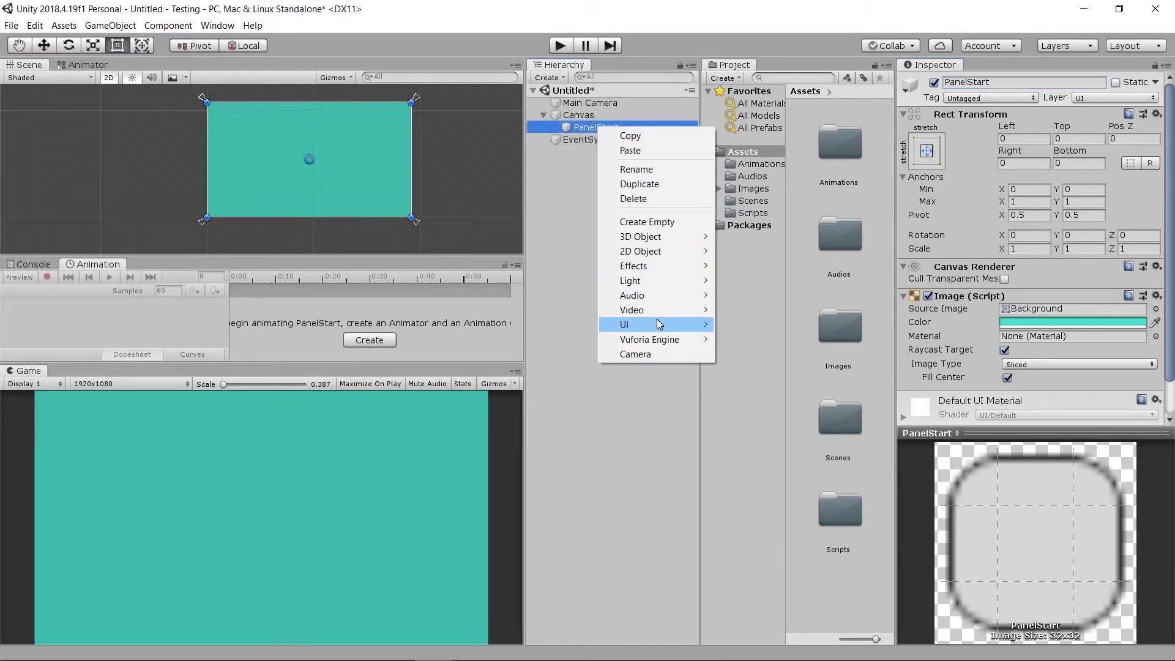
pyautogui.moveTo(665, 324)
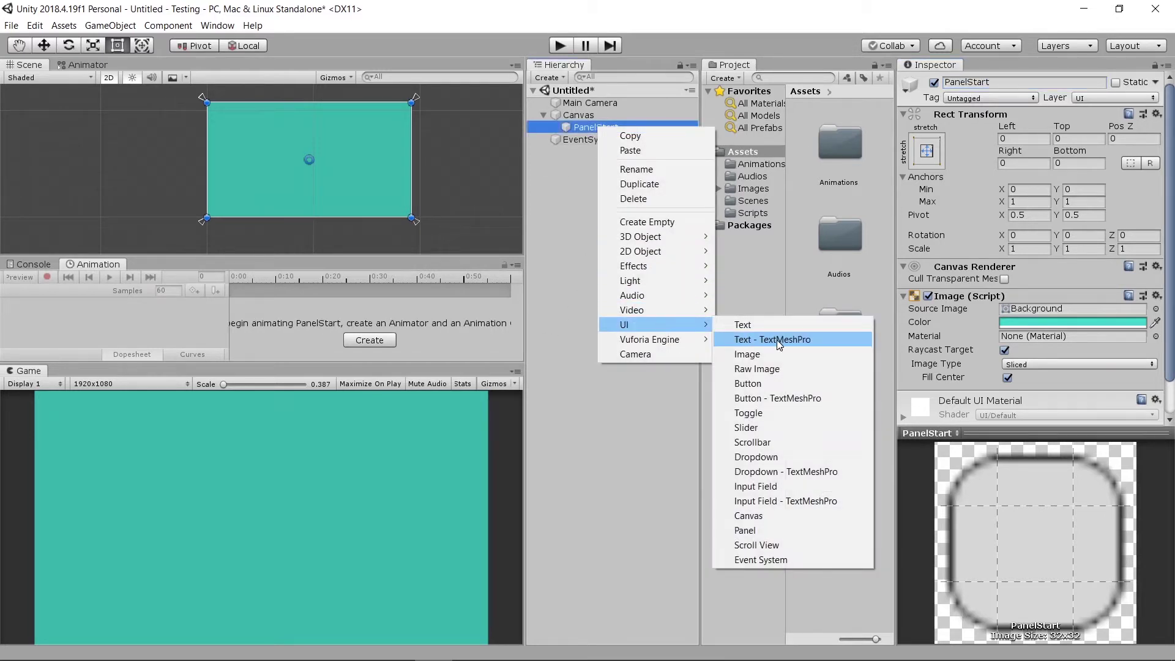
pyautogui.click(776, 383)
pyautogui.doubleClick(617, 138)
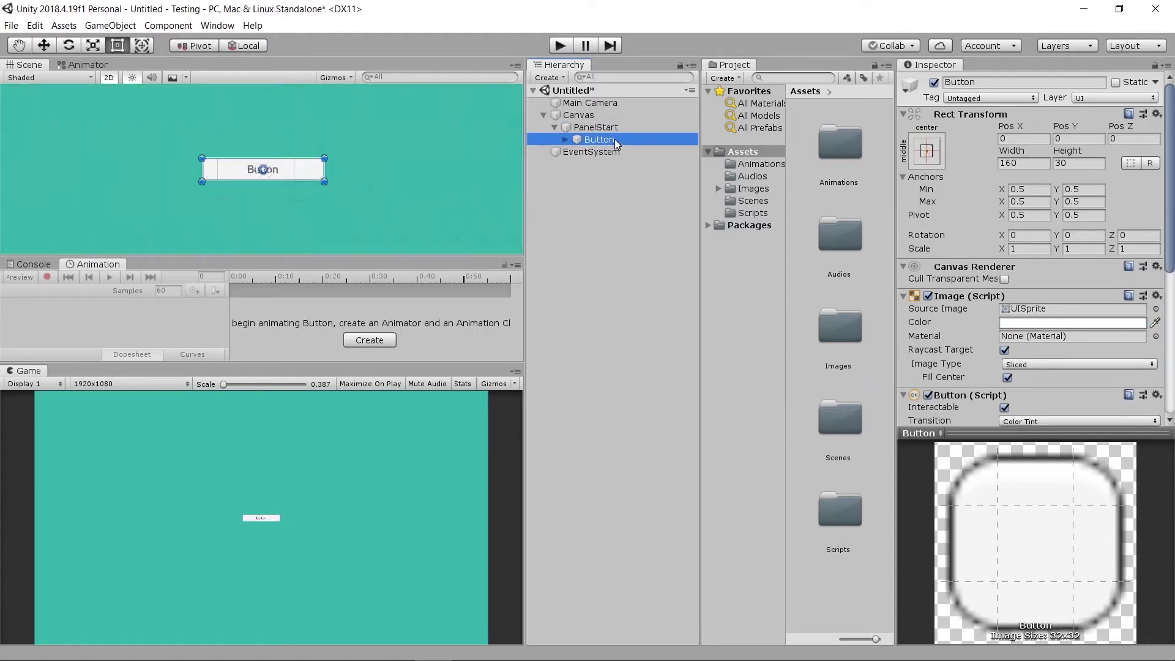
pyautogui.click(1026, 85)
pyautogui.write('TS')
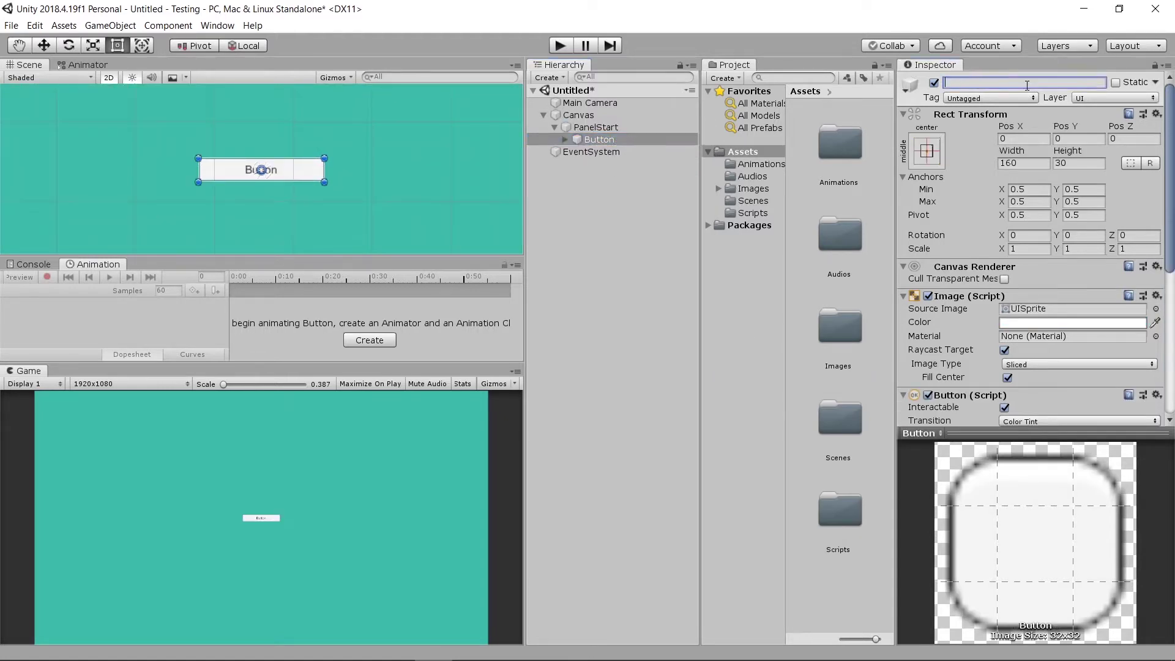
pyautogui.press('BackSpace')
pyautogui.press('BackSpace')
pyautogui.write('StartButton')
pyautogui.press('Return')
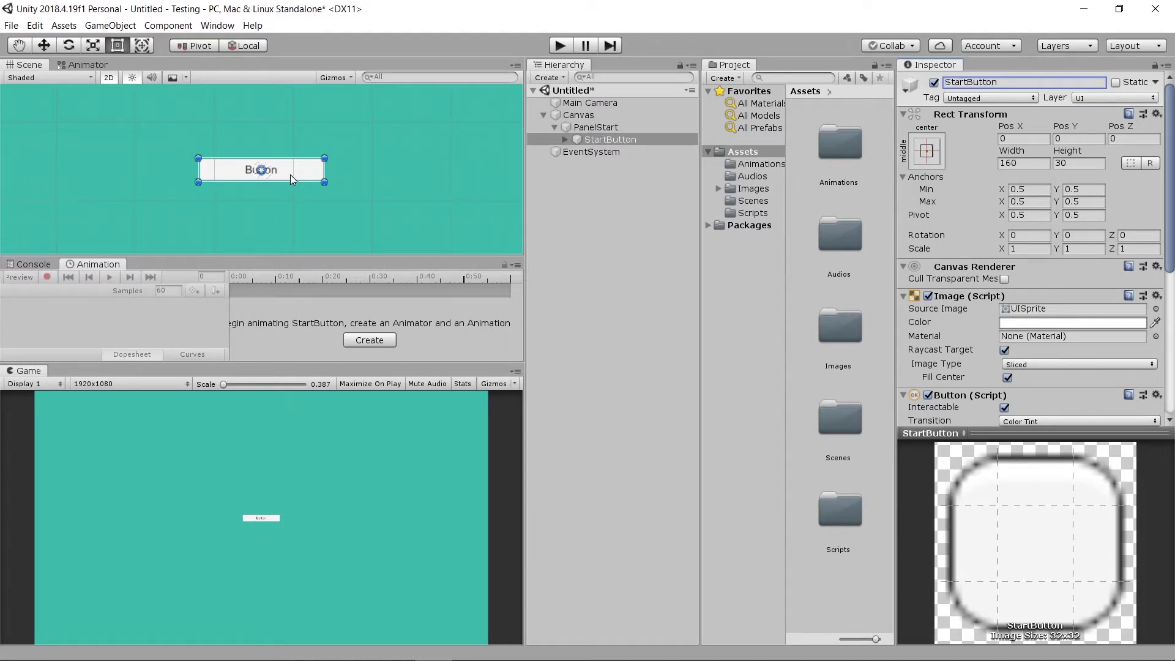
# Step: Resize StartButton to width 400 and height 150
pyautogui.keyDown('shift'); pyautogui.moveTo(294, 182); pyautogui.dragTo(288, 243); pyautogui.keyUp('shift')
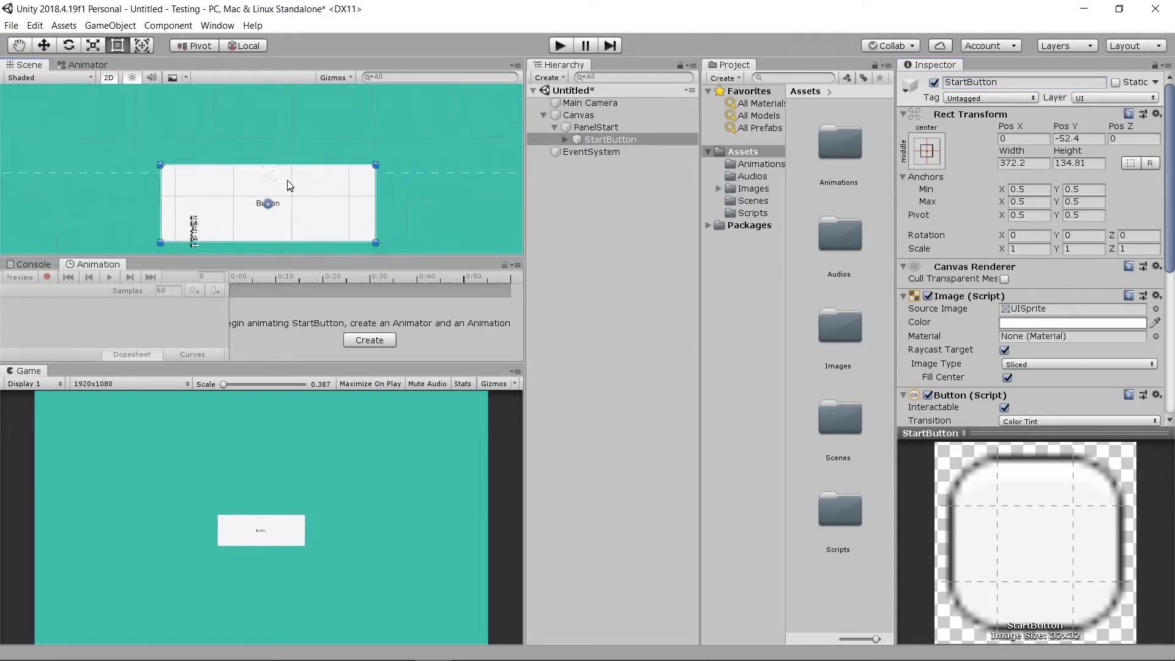
pyautogui.scroll(-5, 290, 185)
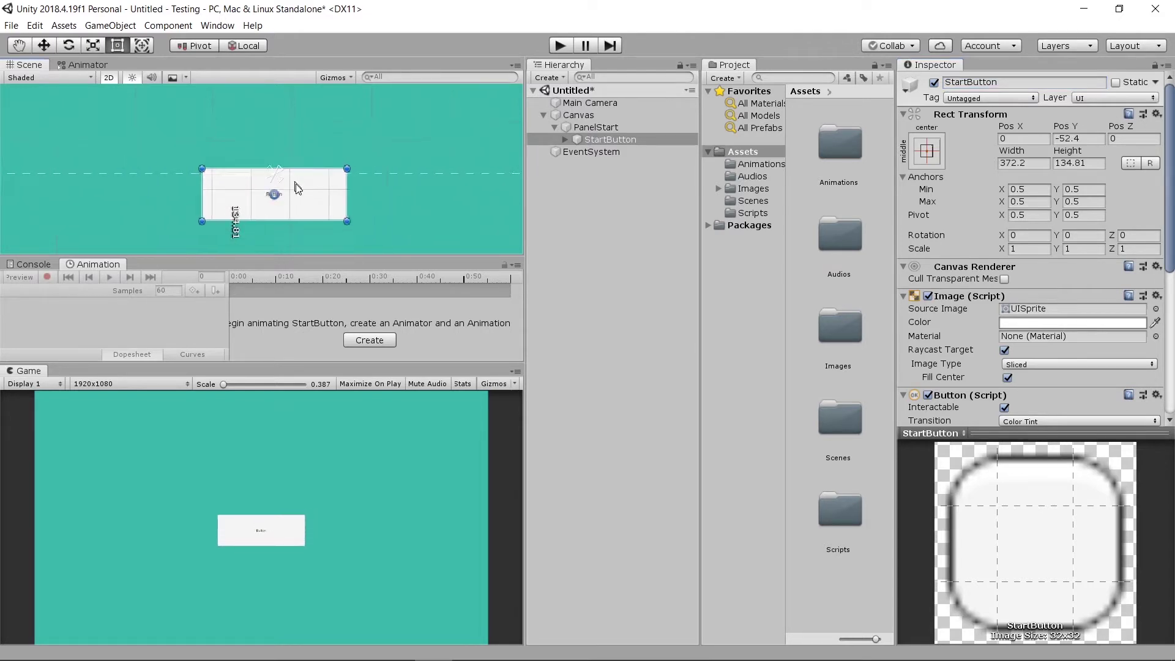
pyautogui.click(1025, 164)
pyautogui.write('400')
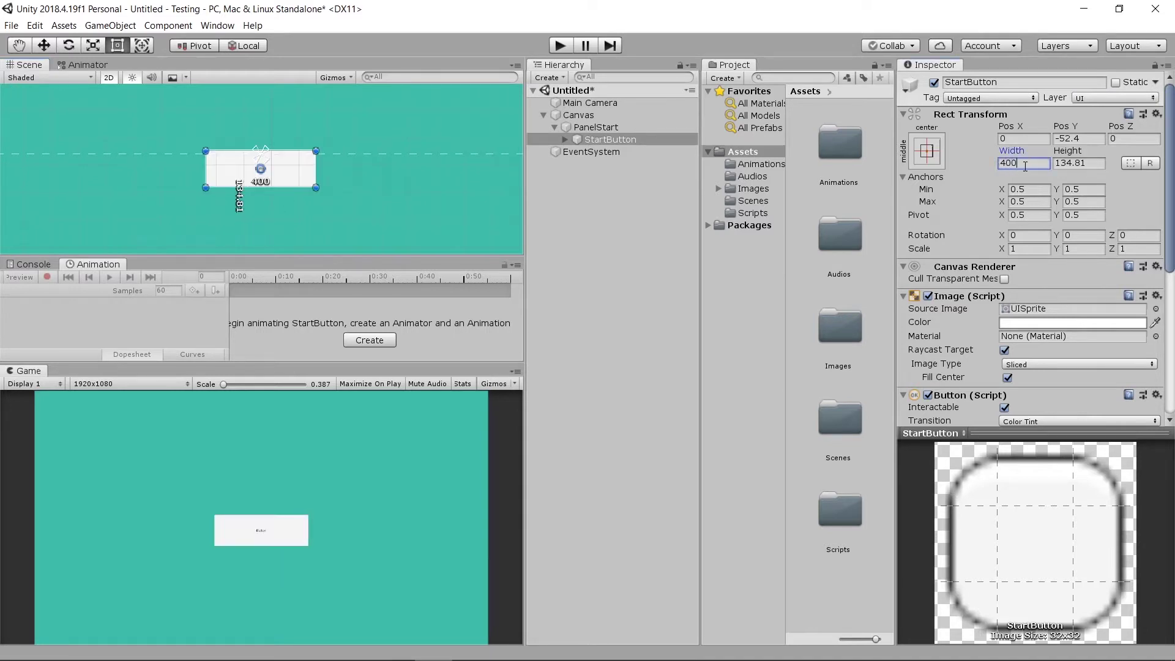
pyautogui.click(1090, 162)
pyautogui.write('150')
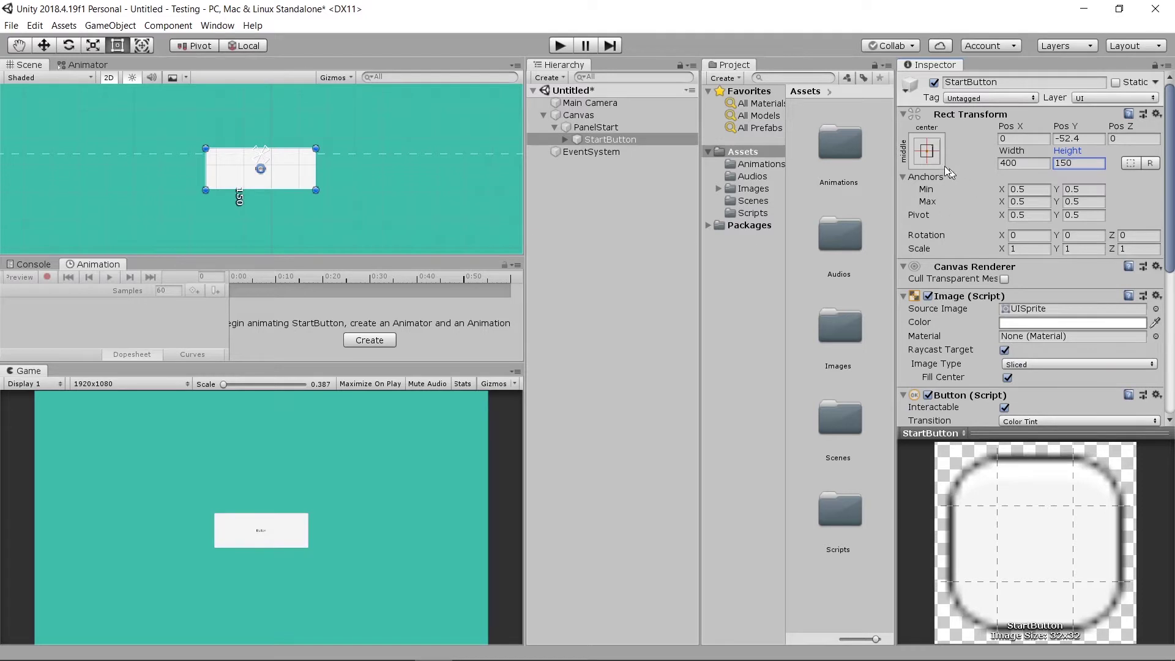
# Step: Apply the middle-center anchor preset so StartButton sits at position 0, 0
pyautogui.click(926, 152)
pyautogui.click(925, 151)
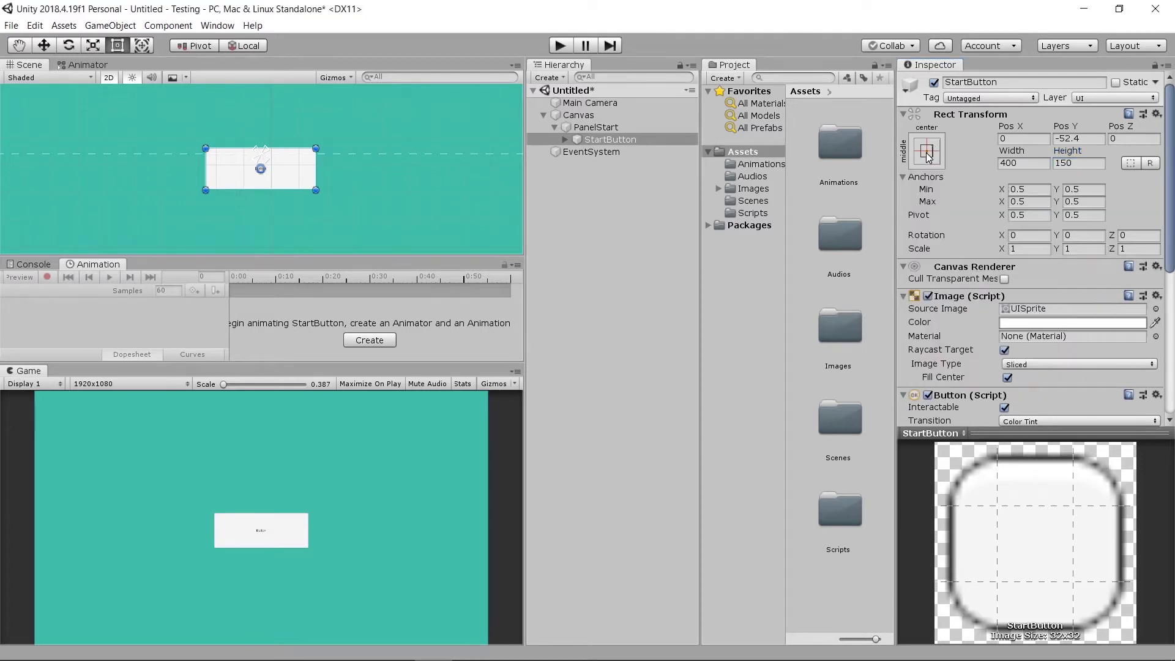
pyautogui.click(926, 152)
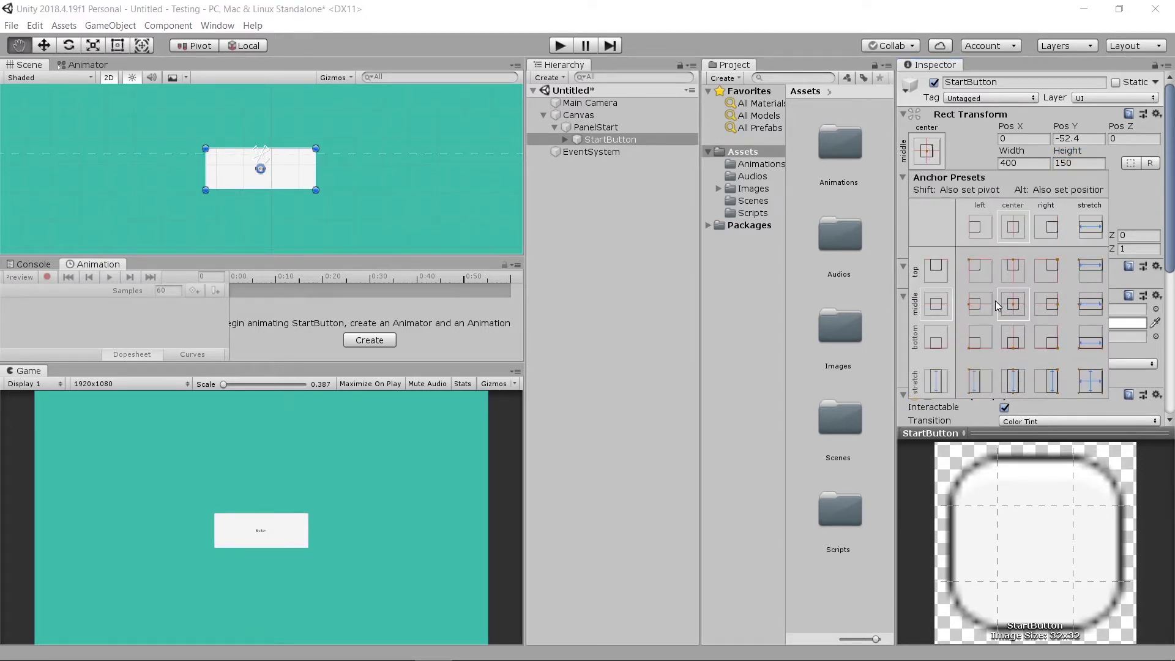
pyautogui.keyDown('alt'); pyautogui.click(1014, 305); pyautogui.keyUp('alt')
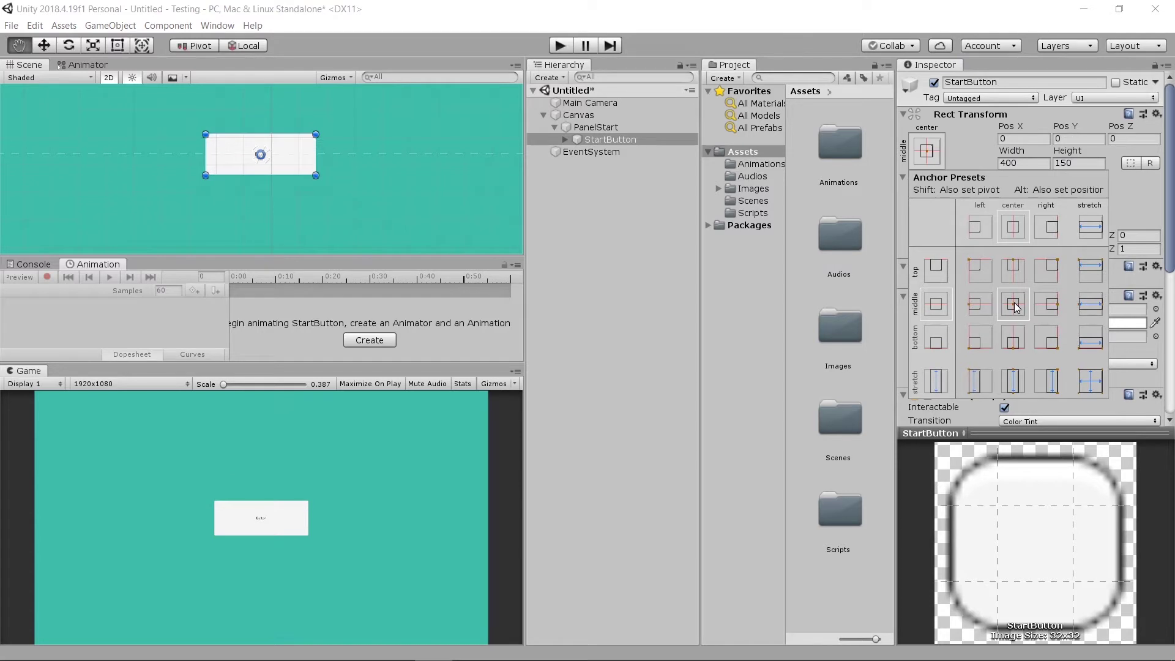
pyautogui.click(566, 138)
# Step: Change the StartButton label text to START with font size 43
pyautogui.click(567, 141)
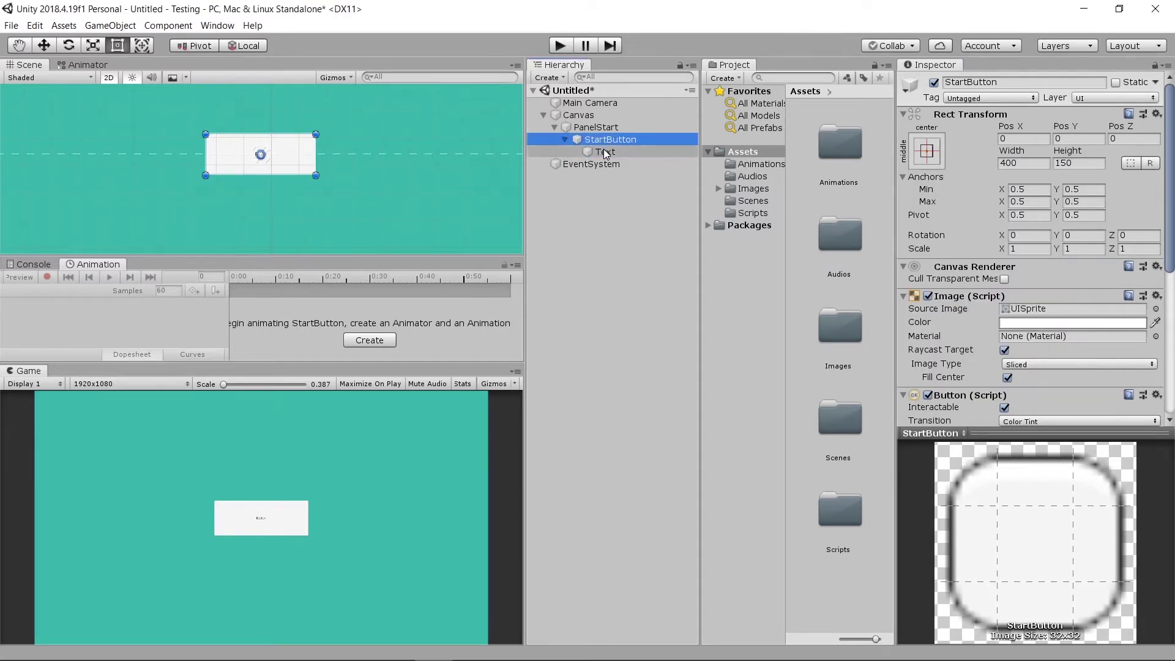
pyautogui.click(604, 152)
pyautogui.click(962, 329)
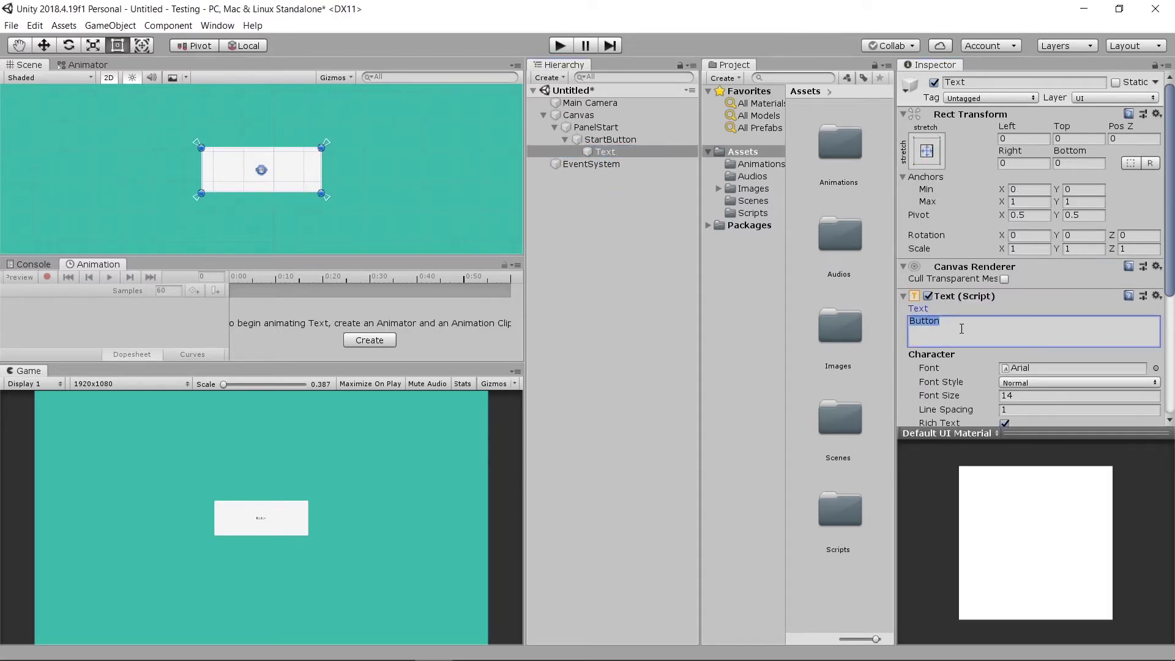
pyautogui.write('START')
pyautogui.scroll(-5, 961, 329)
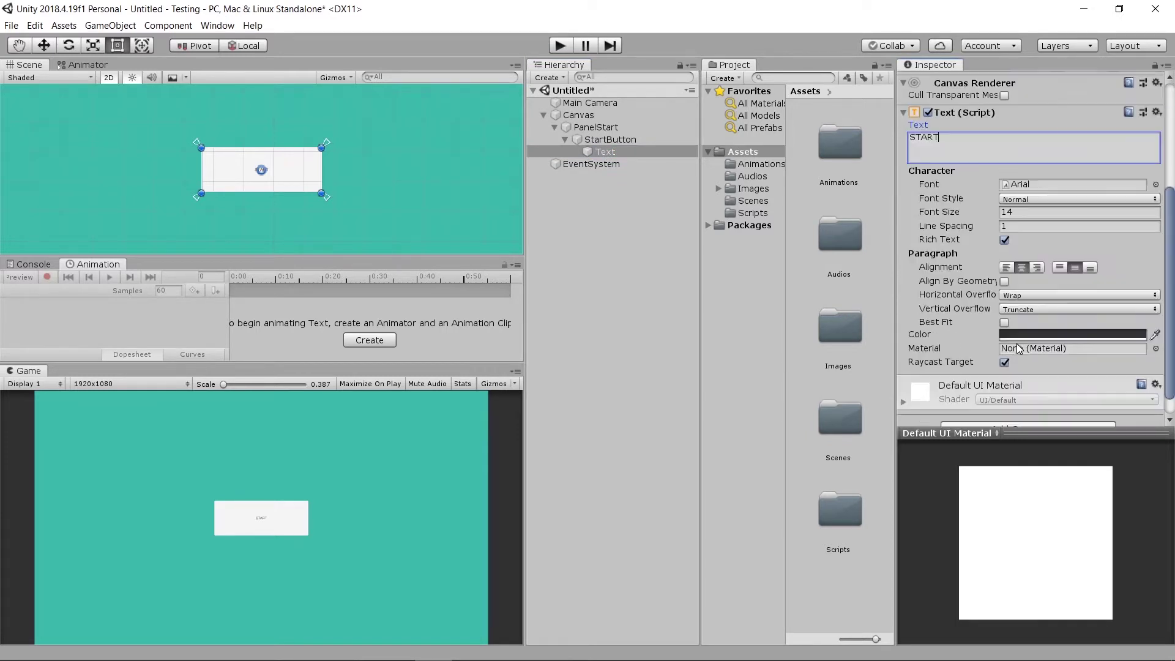
pyautogui.moveTo(947, 215); pyautogui.dragTo(973, 216)
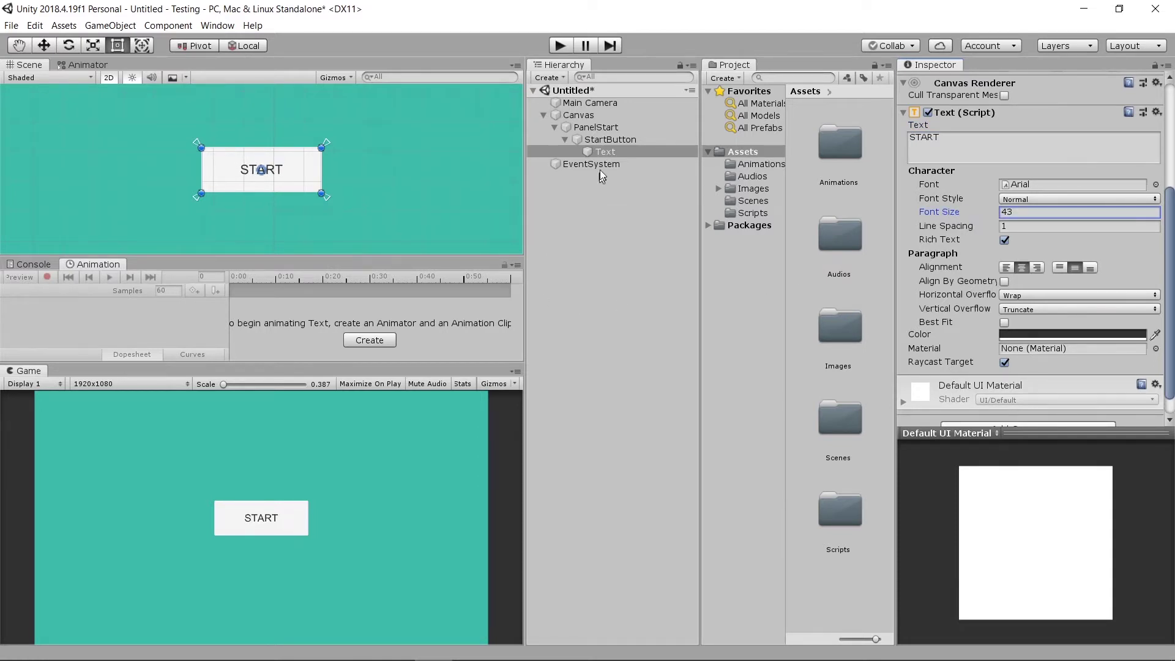
# Step: Collapse StartButton in the Hierarchy and deselect everything to view the START button
pyautogui.click(619, 138)
pyautogui.click(565, 140)
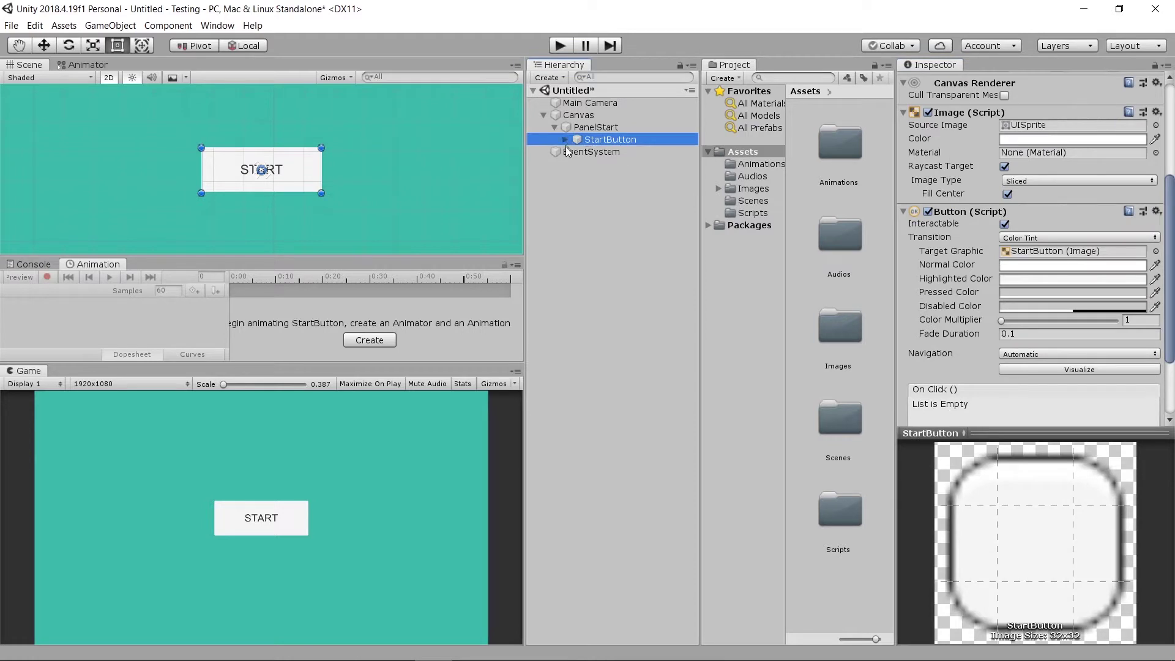
pyautogui.click(587, 218)
pyautogui.scroll(-3, 344, 137)
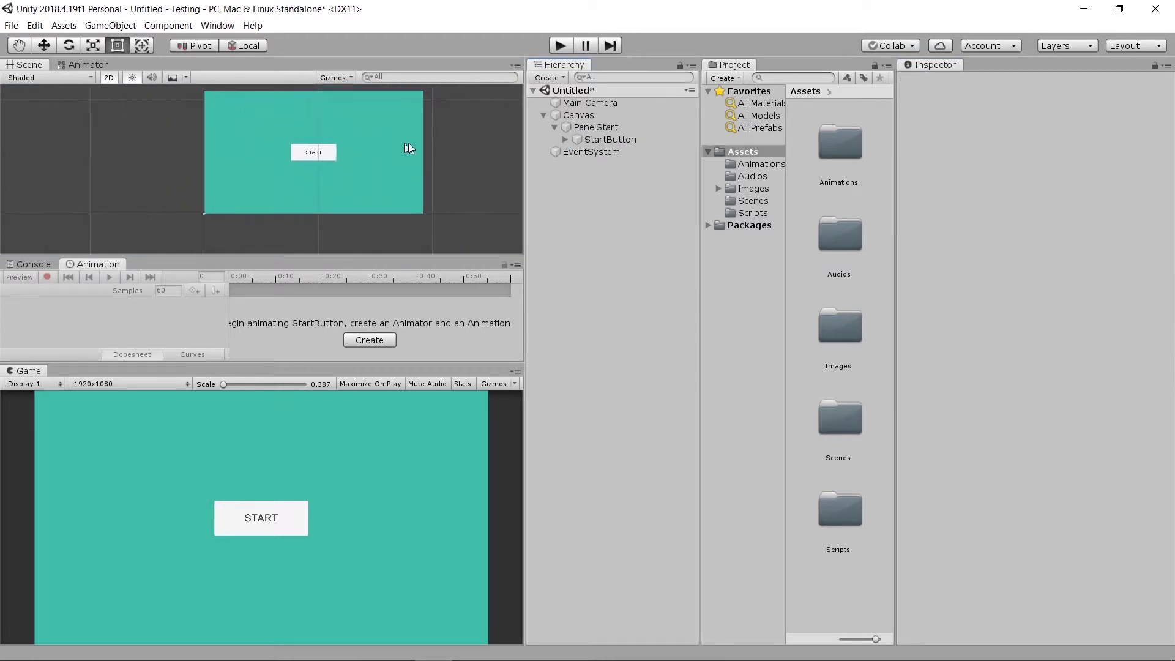
pyautogui.click(597, 126)
pyautogui.scroll(-3, 333, 164)
pyautogui.scroll(5, 333, 164)
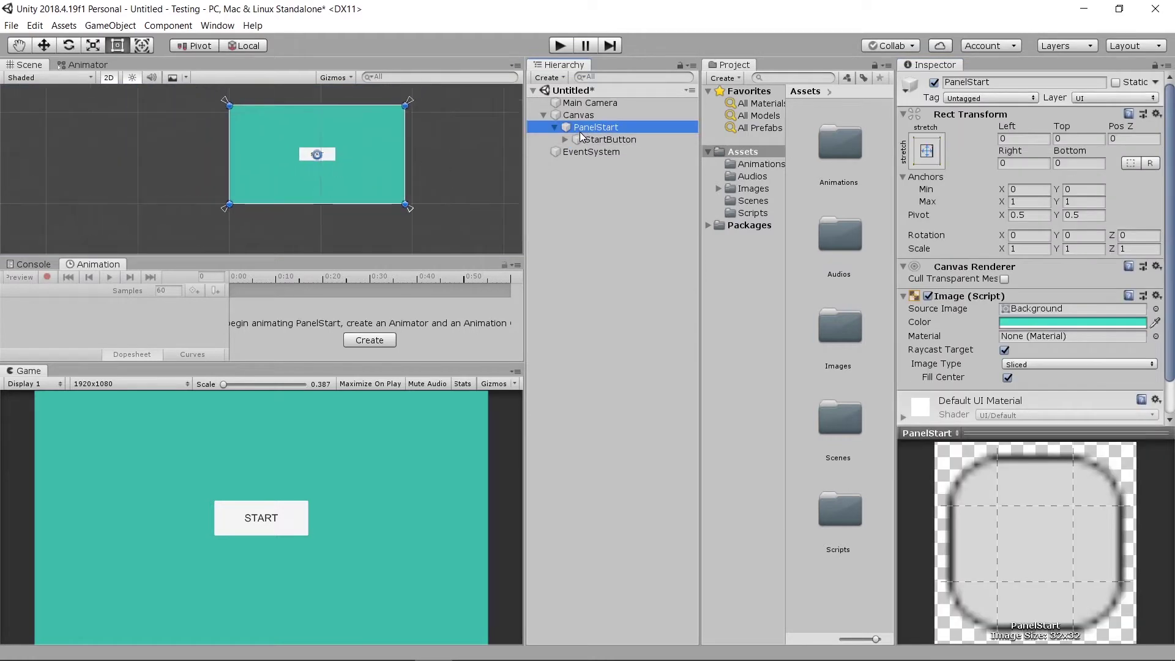
pyautogui.moveTo(387, 146); pyautogui.dragTo(348, 146, button='middle')
pyautogui.scroll(-2, 349, 151)
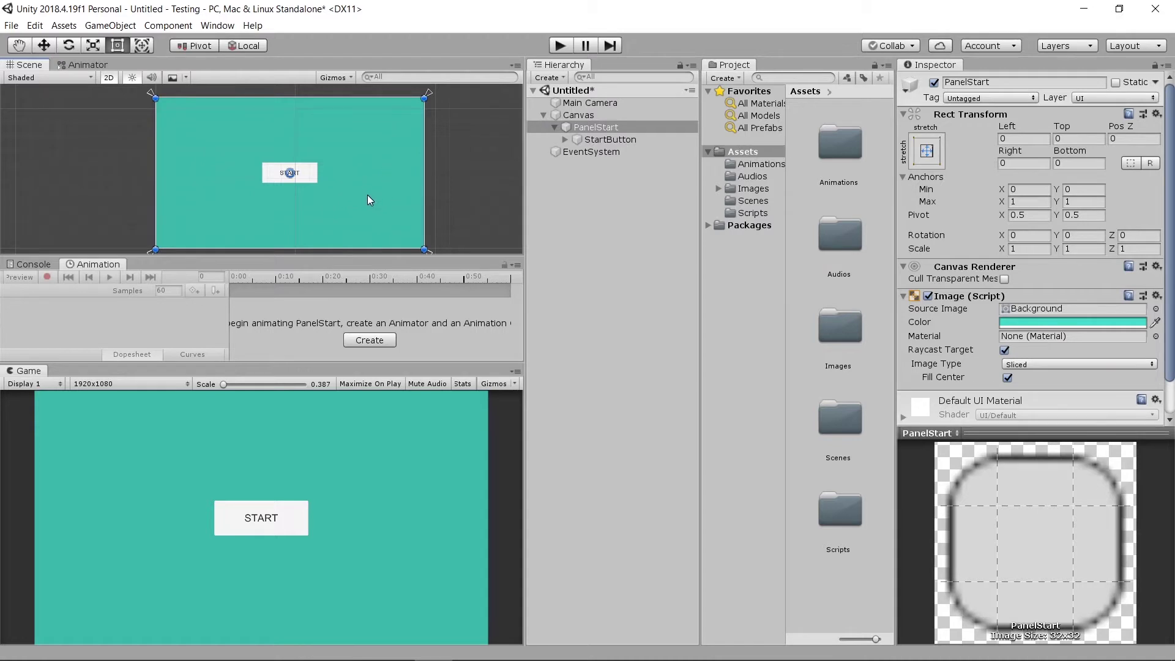
pyautogui.click(554, 127)
pyautogui.click(574, 115)
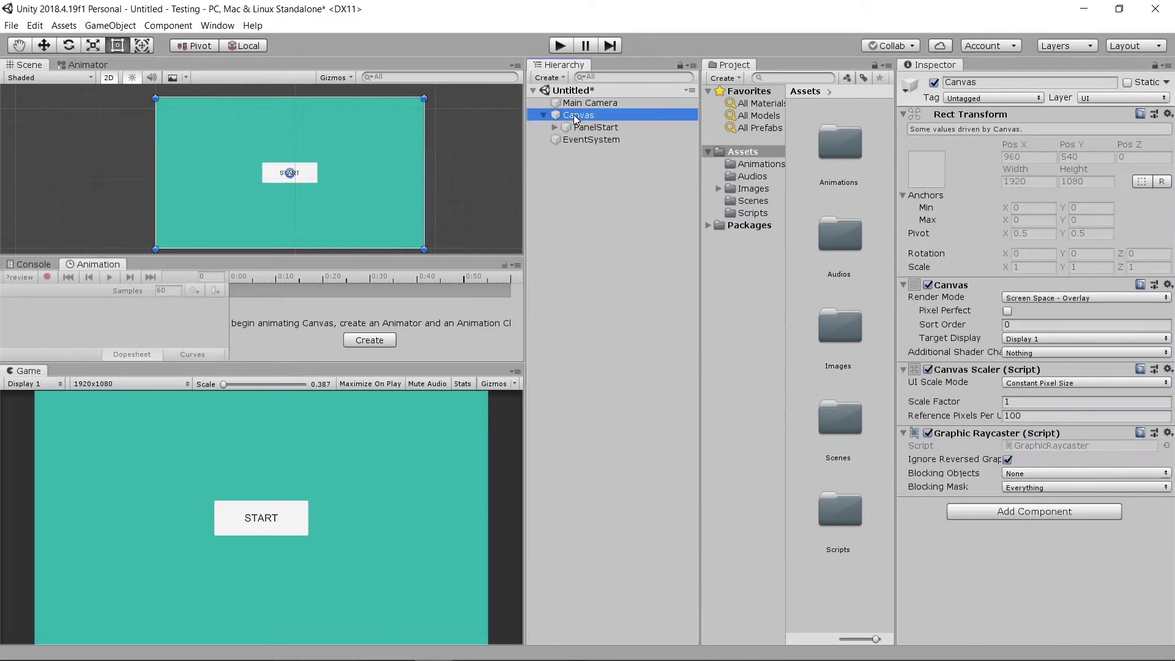
# Step: Add a second UI Panel under Canvas and rename it PanelInstruction
pyautogui.rightClick(574, 115)
pyautogui.moveTo(629, 310)
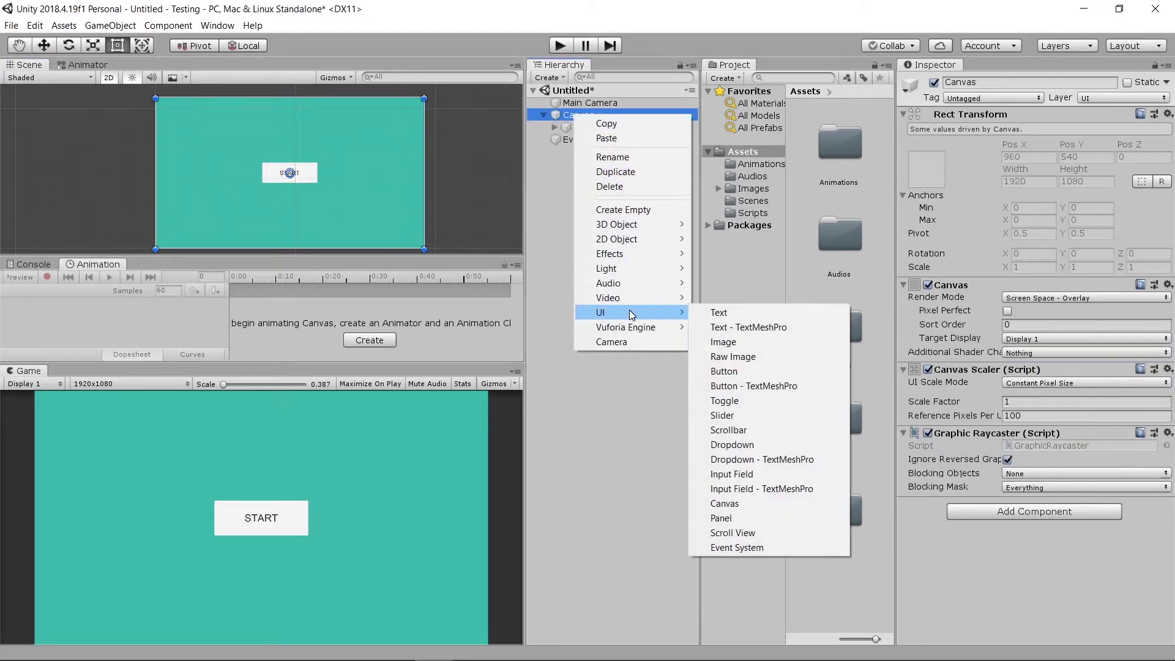
pyautogui.click(741, 517)
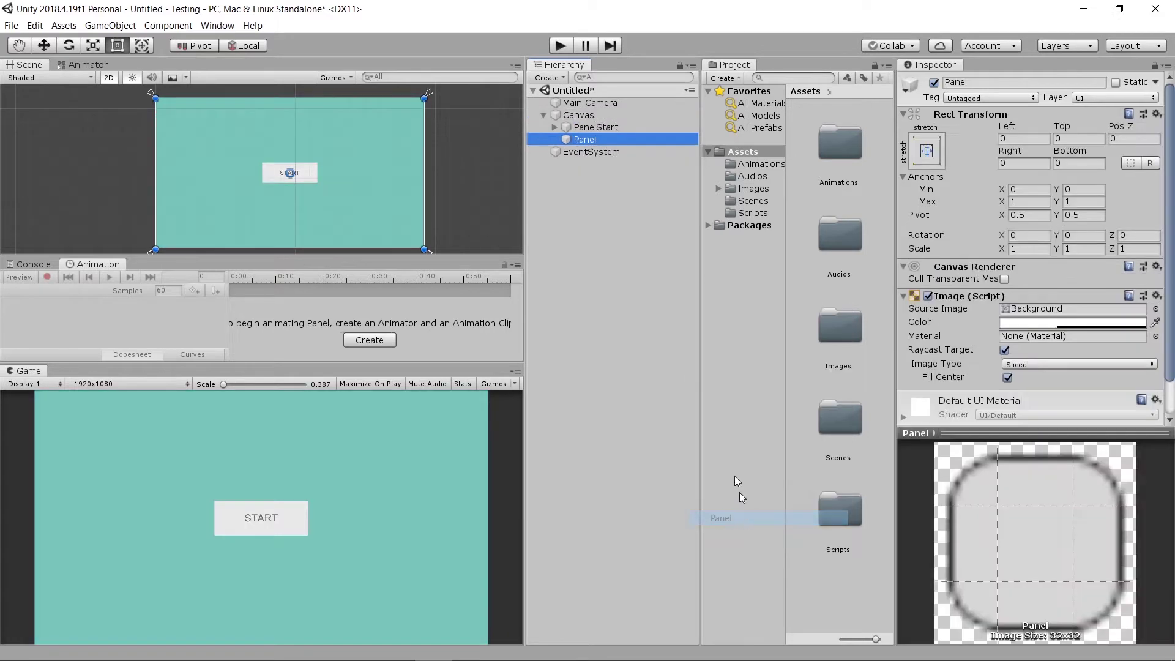
pyautogui.click(987, 82)
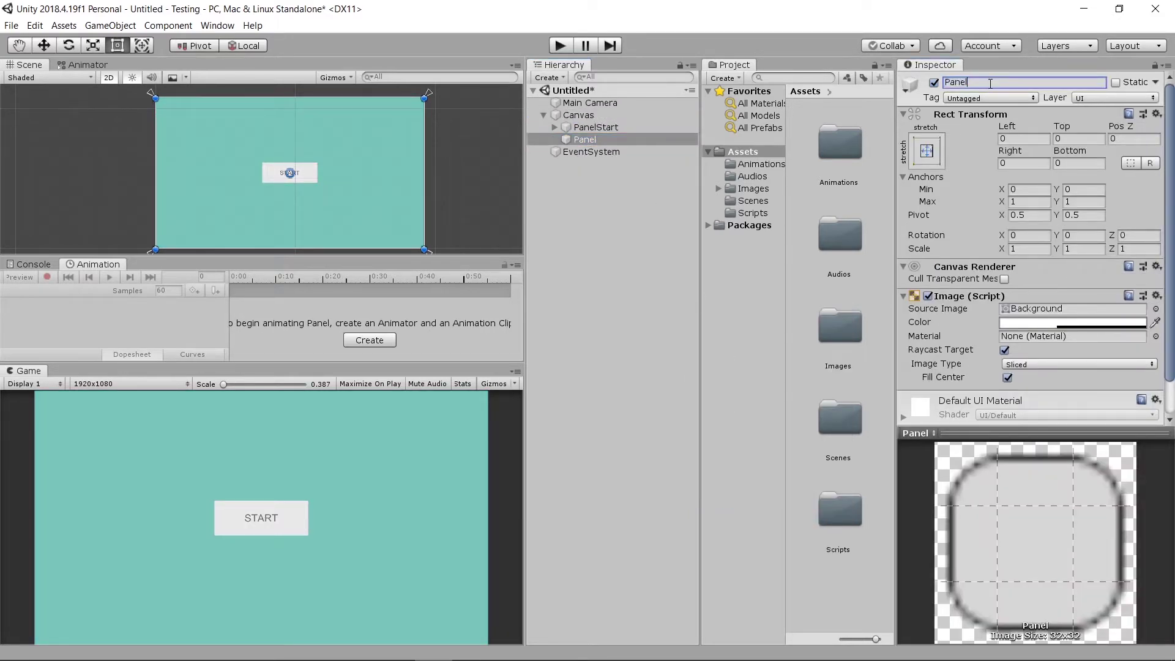
pyautogui.write('Instruction')
pyautogui.press('Return')
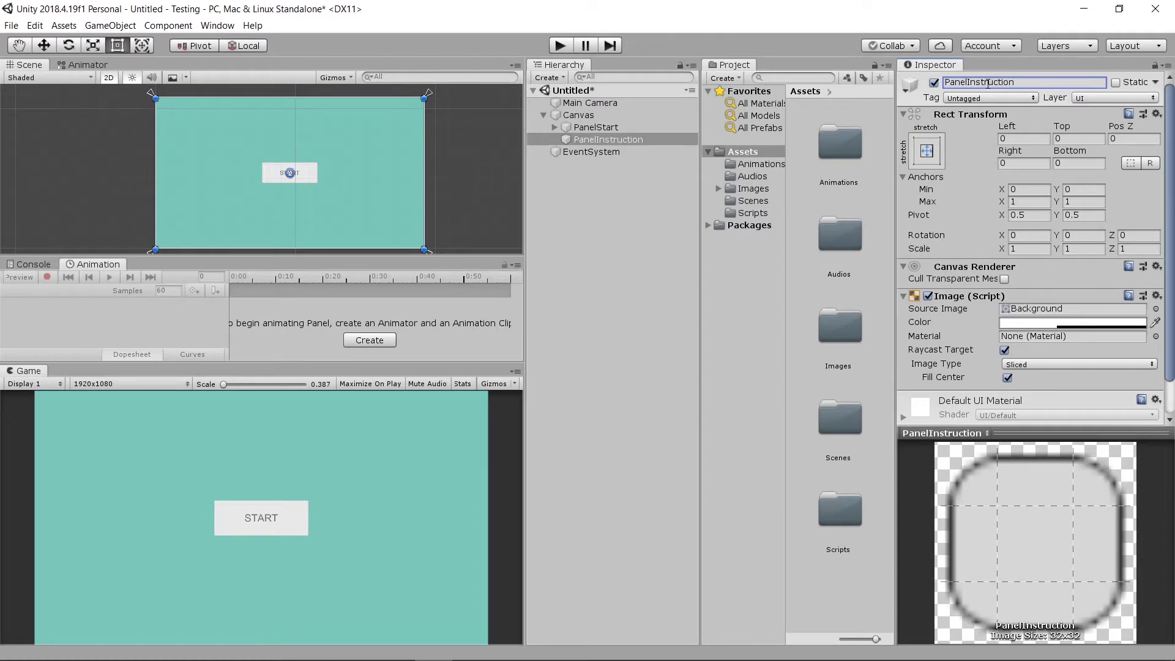
# Step: Colour PanelInstruction opaque golden yellow FFCB43 with alpha 255
pyautogui.click(1073, 323)
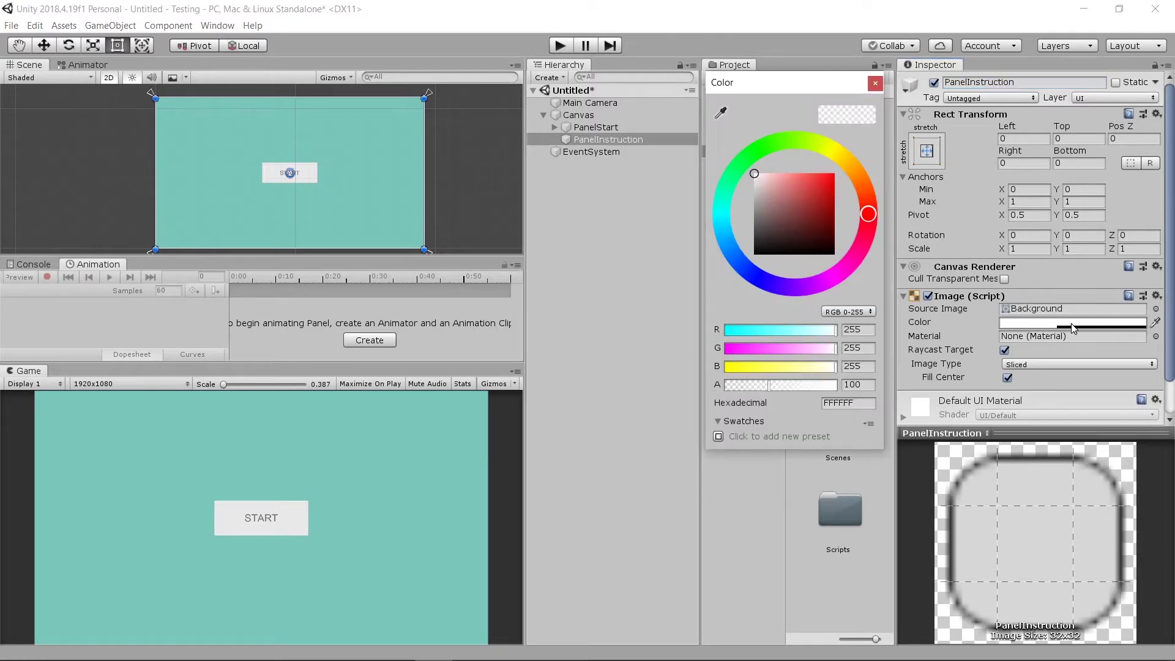
pyautogui.click(848, 163)
pyautogui.moveTo(817, 178); pyautogui.dragTo(823, 175)
pyautogui.click(875, 83)
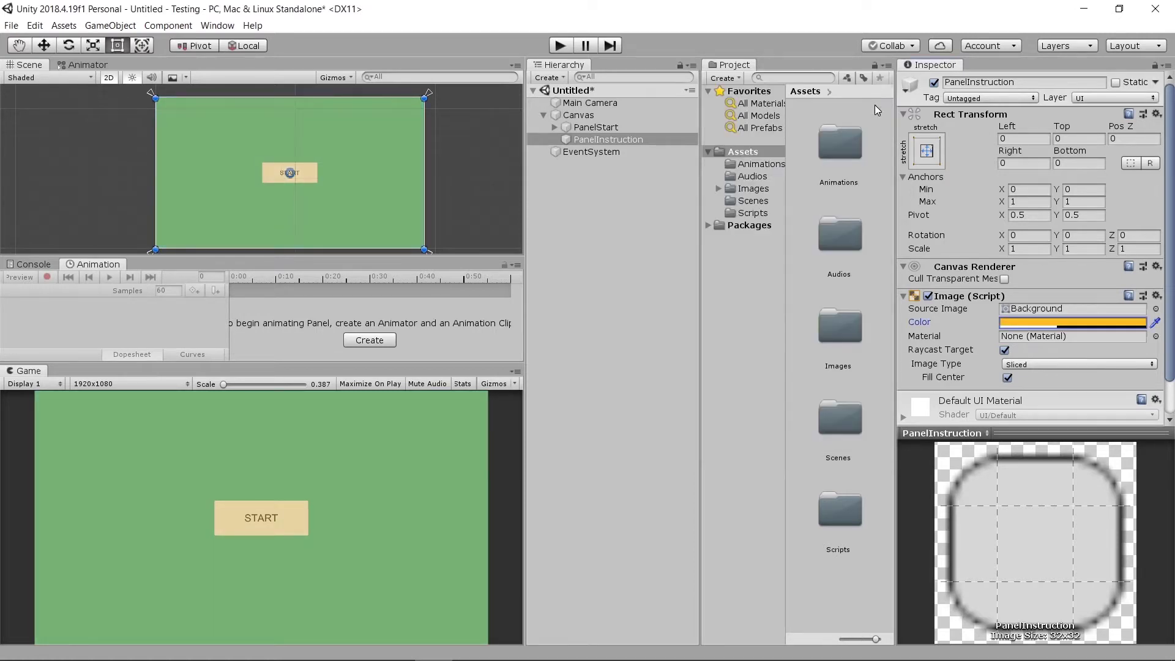
pyautogui.click(1029, 324)
pyautogui.click(857, 384)
pyautogui.write('255')
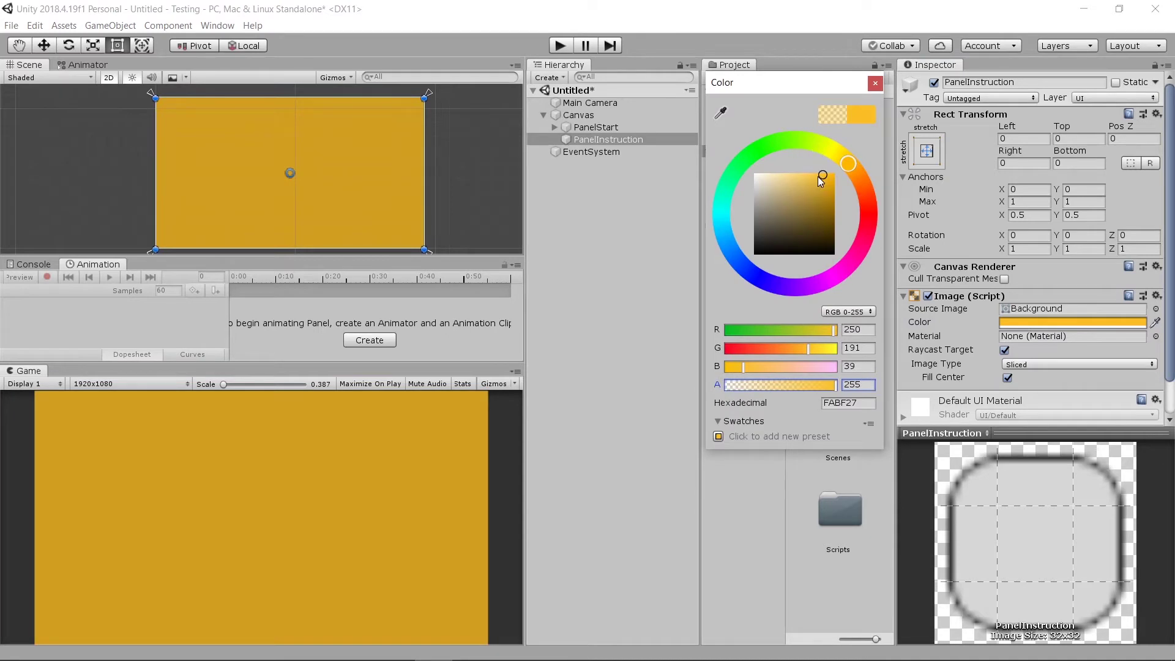
pyautogui.moveTo(820, 181)
pyautogui.mouseDown()
pyautogui.moveTo(802, 174)
pyautogui.moveTo(814, 173)
pyautogui.mouseUp()
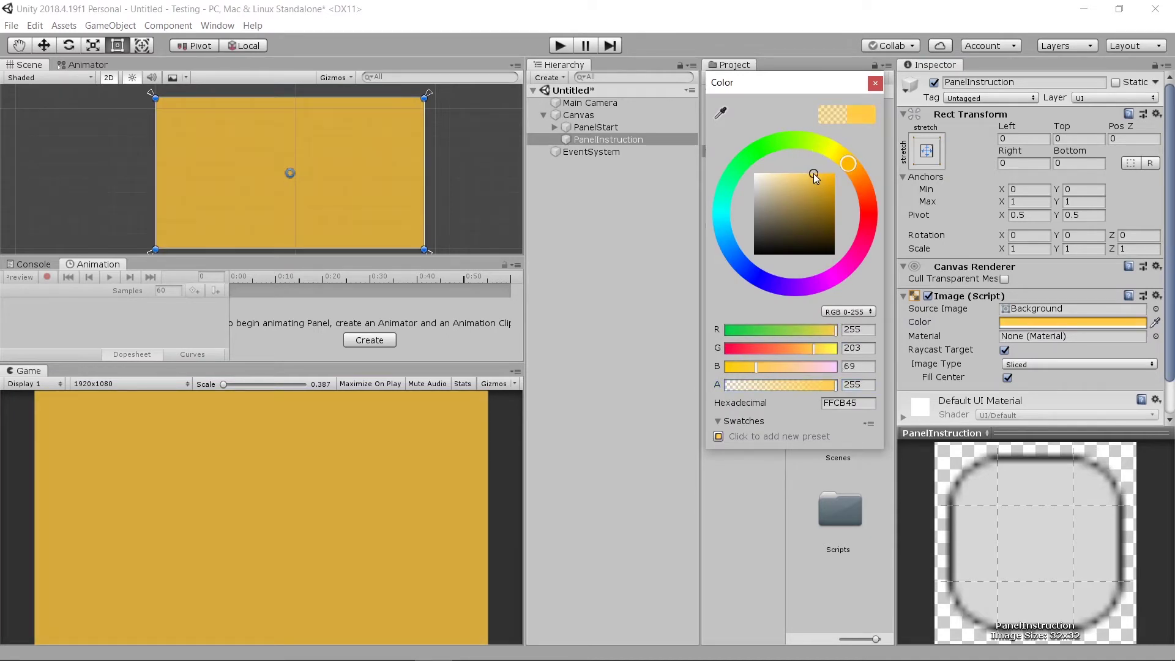
pyautogui.click(876, 83)
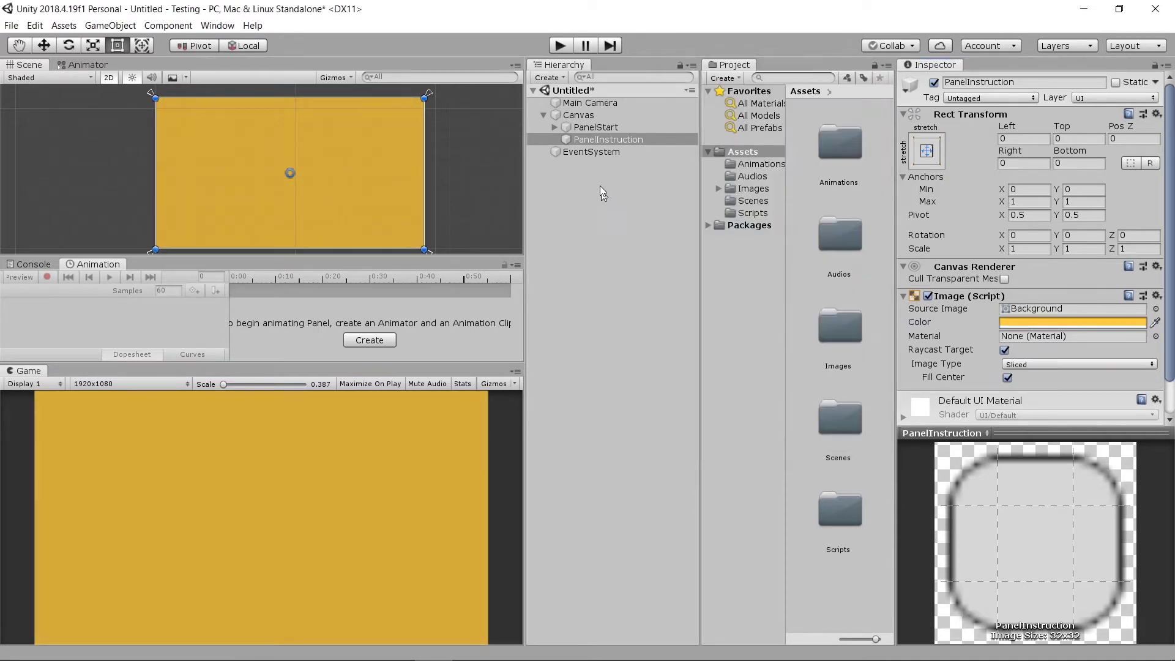
# Step: Add a UI Button inside PanelInstruction and rename it NextButton
pyautogui.rightClick(579, 138)
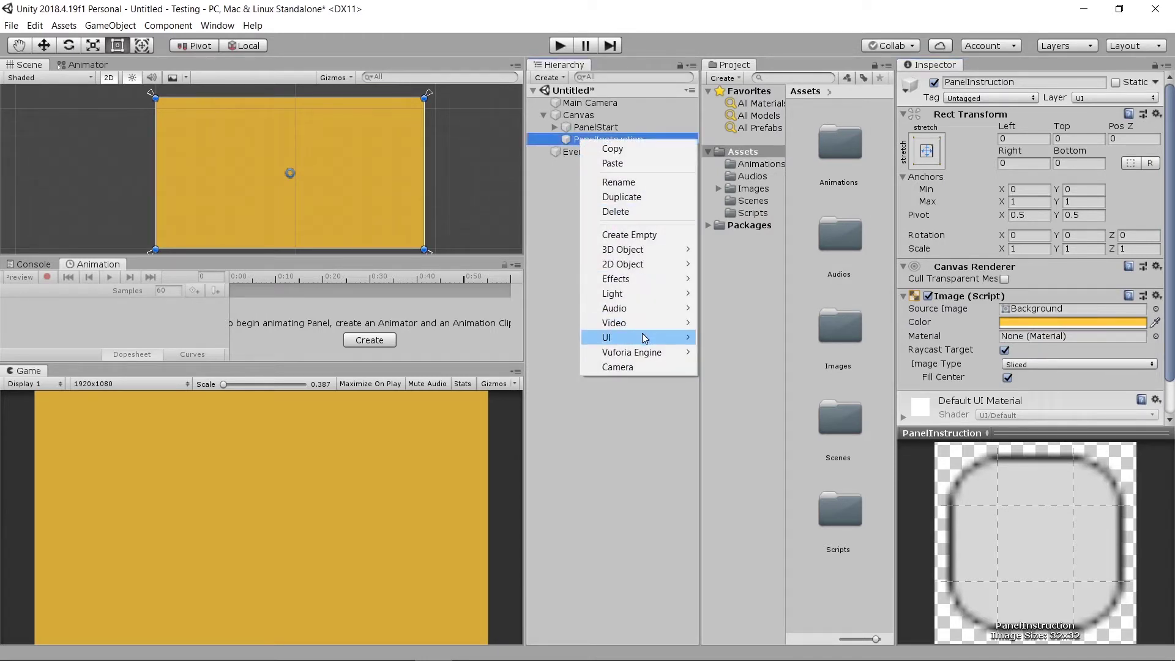
pyautogui.moveTo(645, 338)
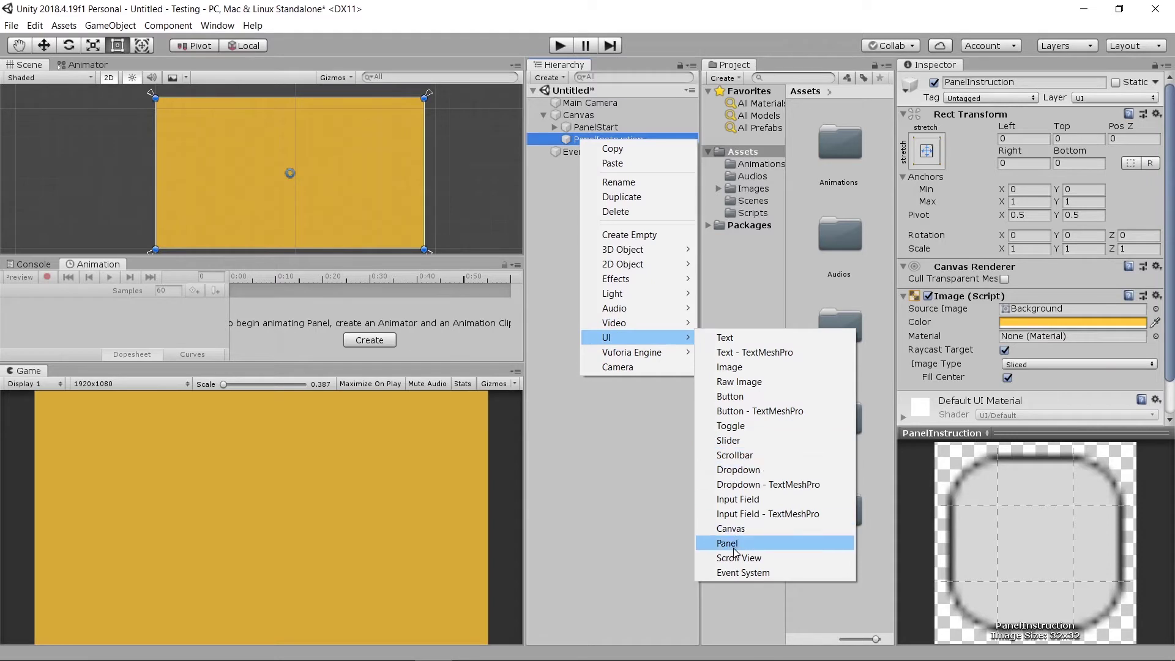
pyautogui.click(753, 398)
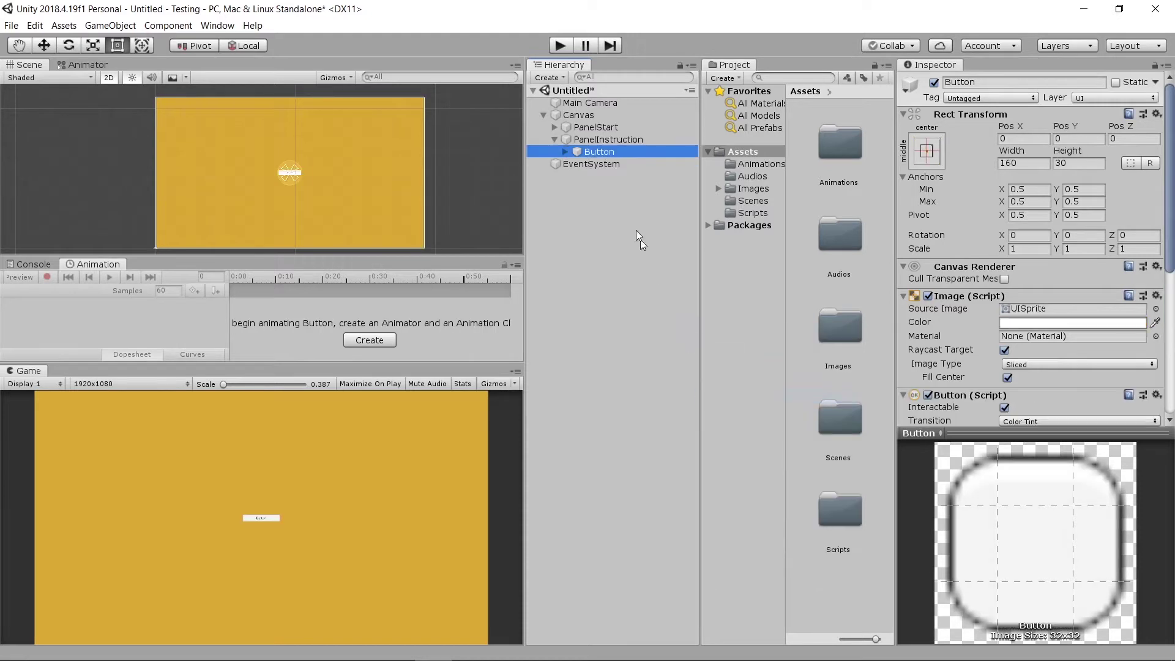
pyautogui.click(983, 84)
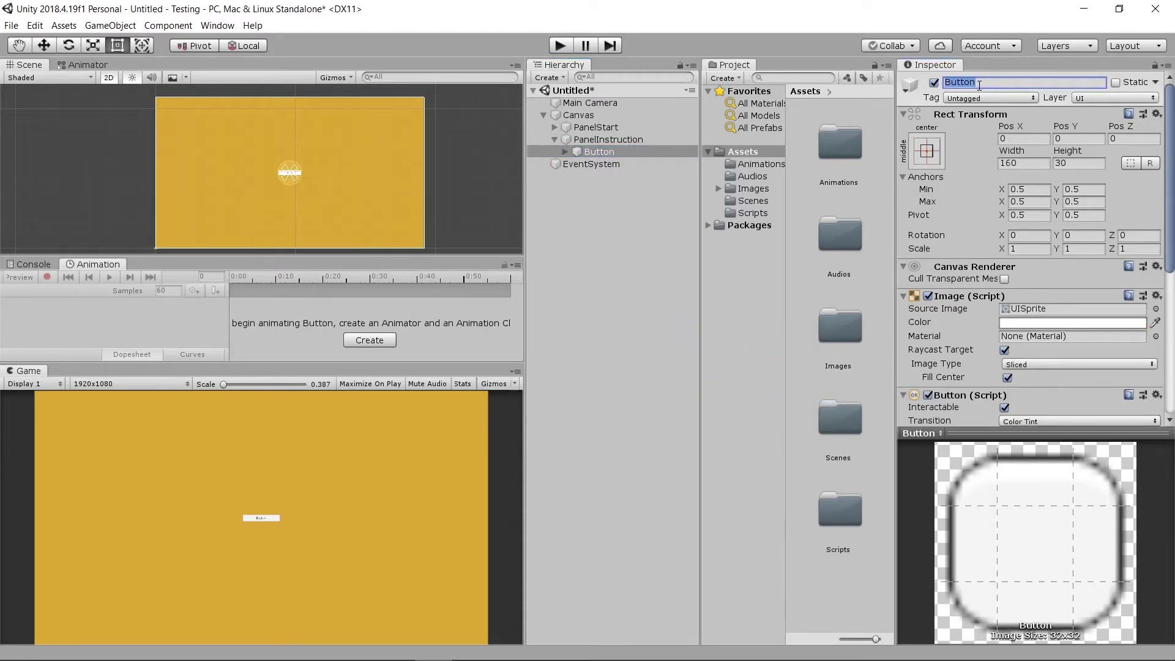
pyautogui.press('BackSpace')
pyautogui.press('Return')
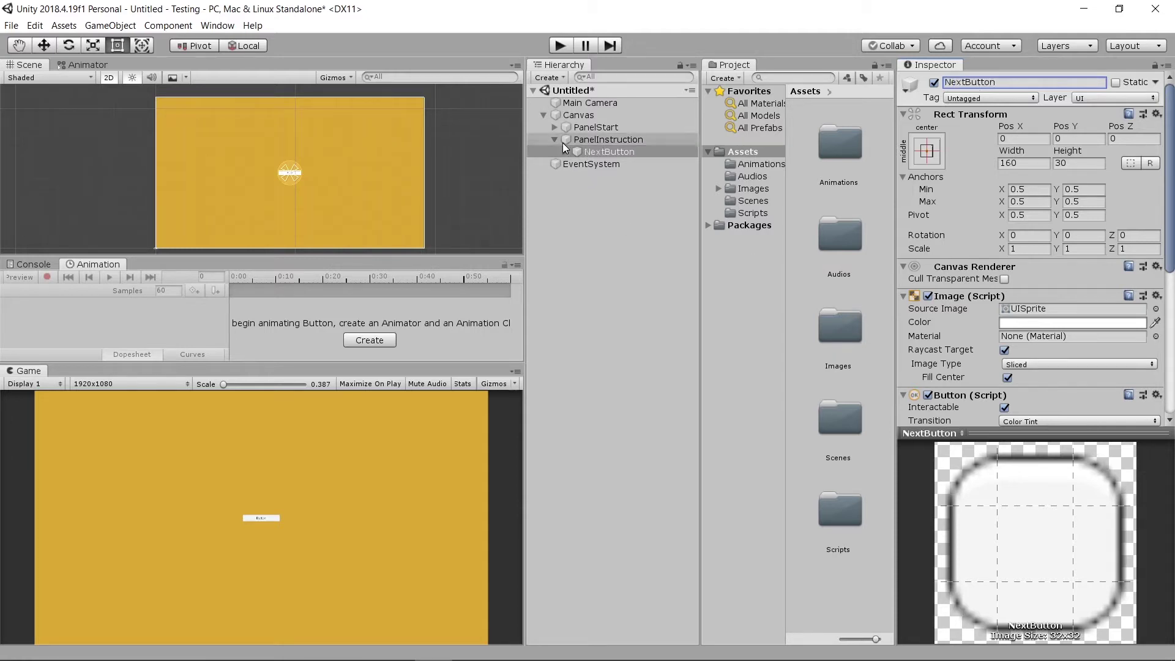
pyautogui.click(565, 153)
# Step: Change the button label to NEXT and resize NextButton to 400 by 150
pyautogui.click(611, 163)
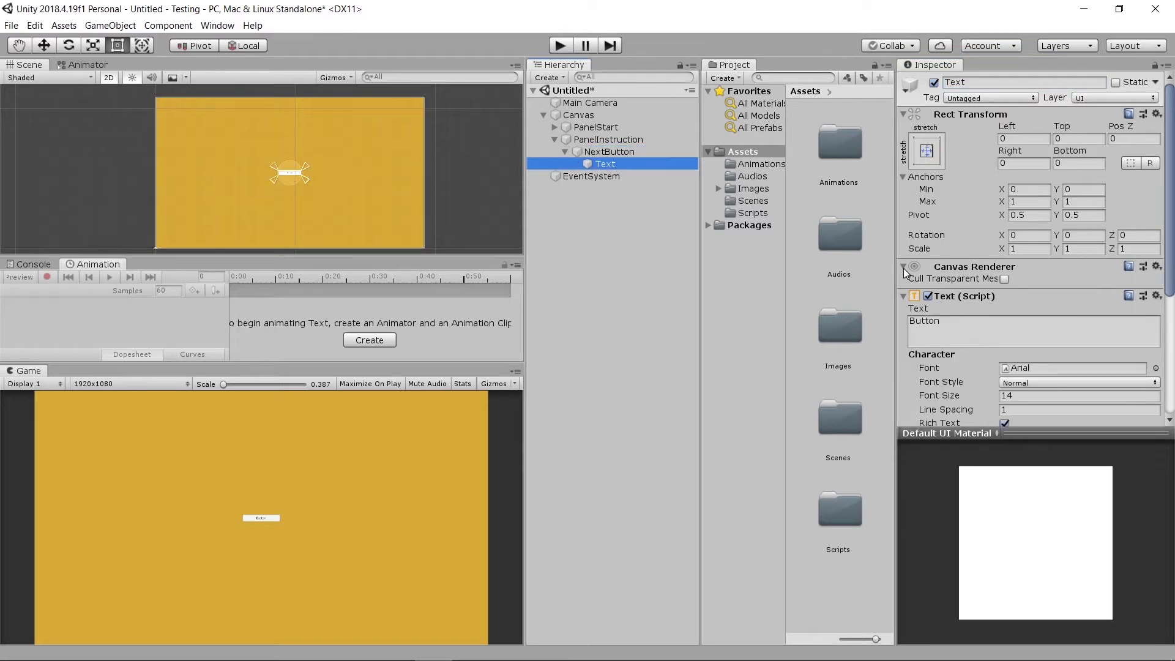
pyautogui.click(983, 329)
pyautogui.press('BackSpace')
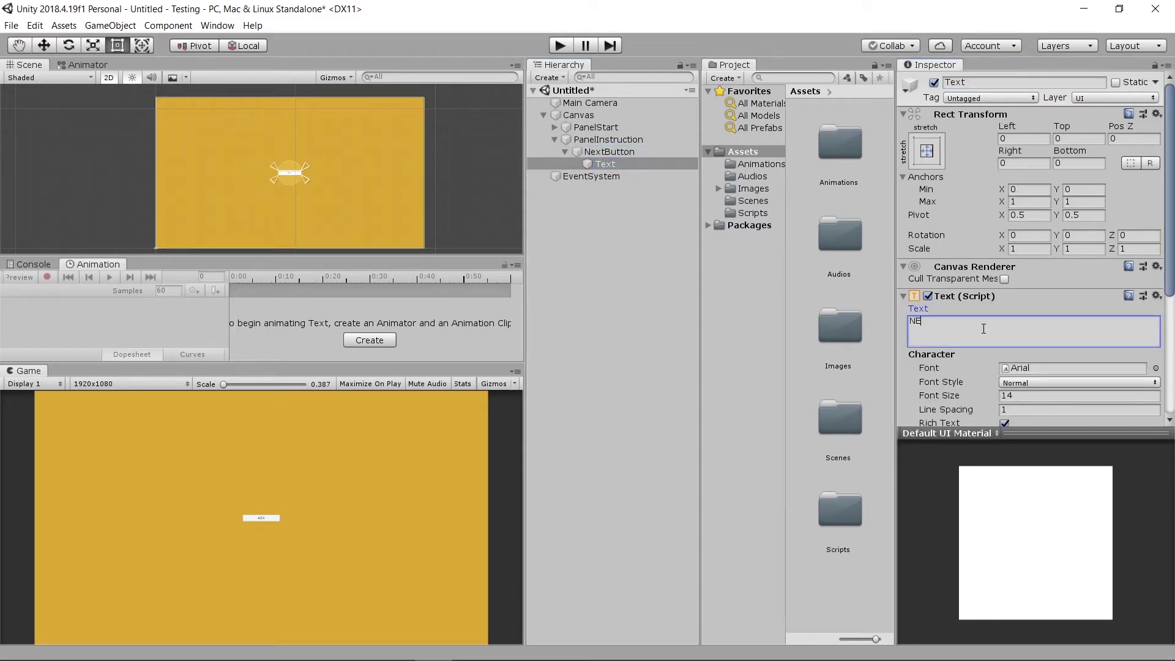
pyautogui.click(608, 152)
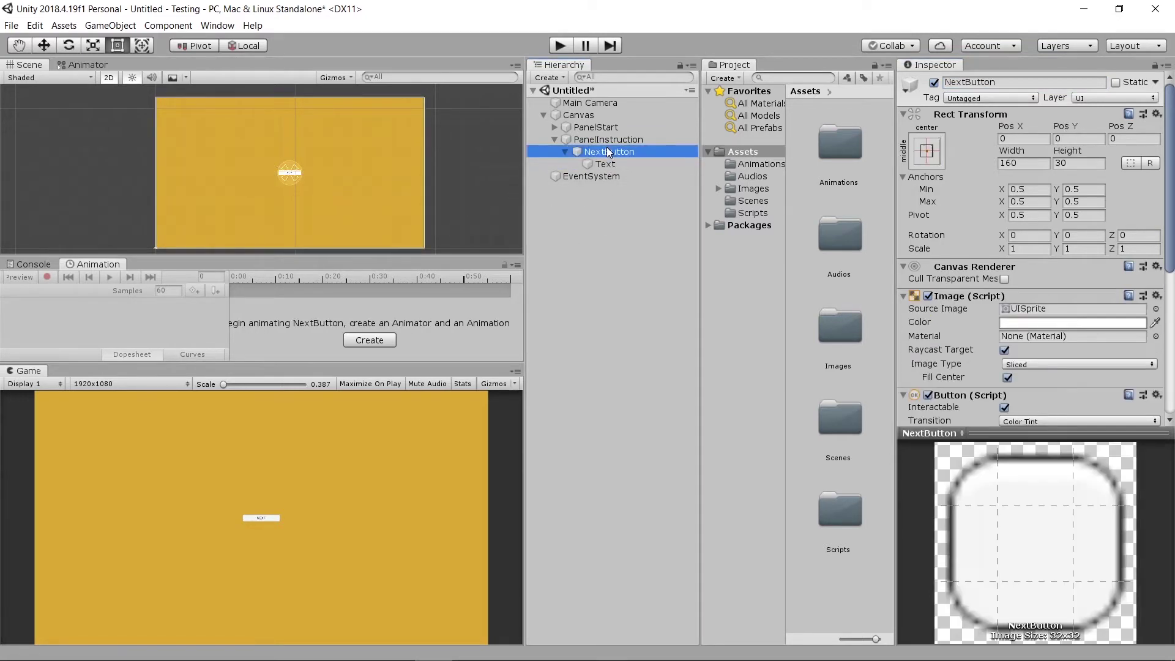
pyautogui.click(1028, 163)
pyautogui.write('400')
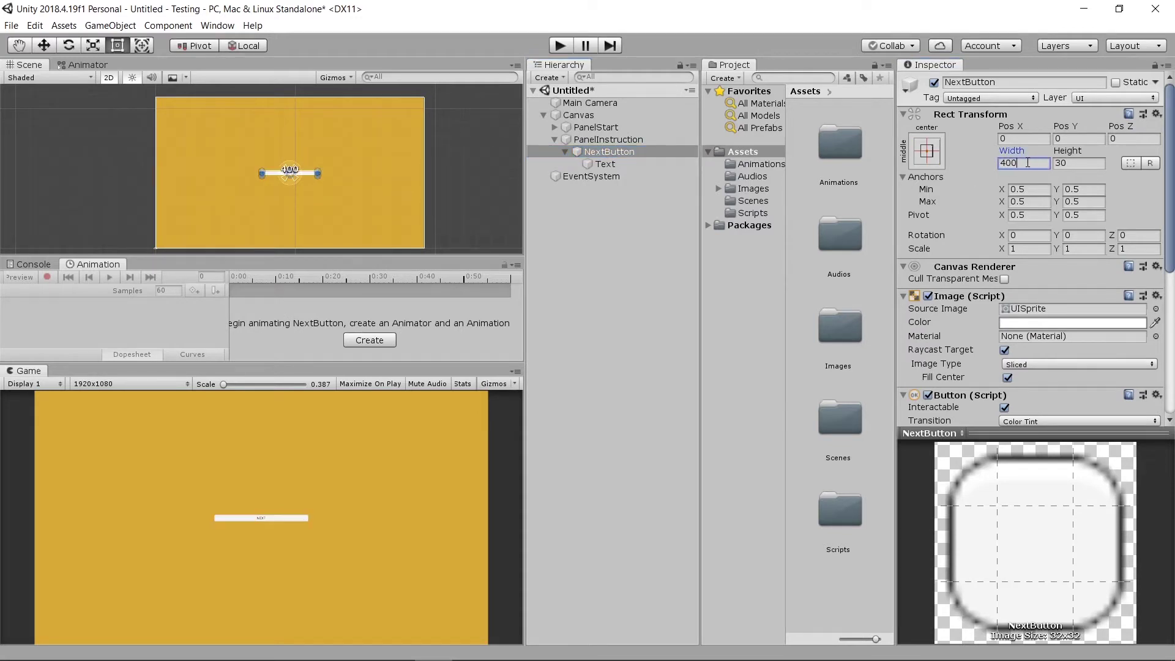
pyautogui.click(1078, 162)
pyautogui.write('150')
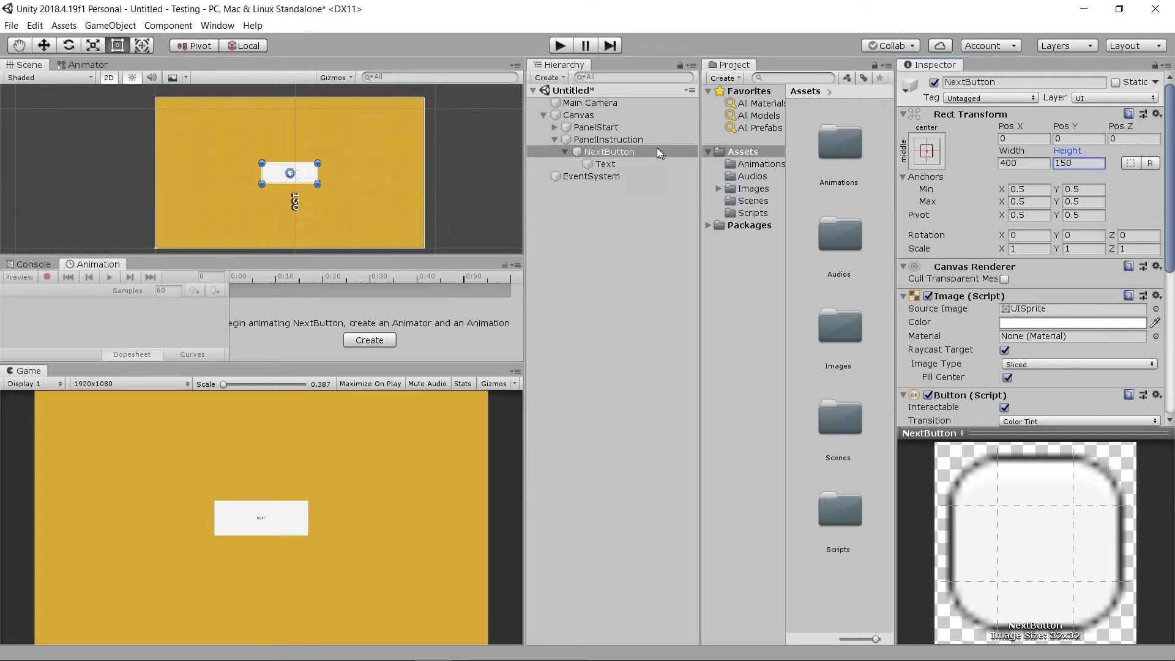
# Step: Set the NEXT label's font size to 45 and frame NextButton in the Scene view
pyautogui.click(629, 163)
pyautogui.scroll(-3, 935, 186)
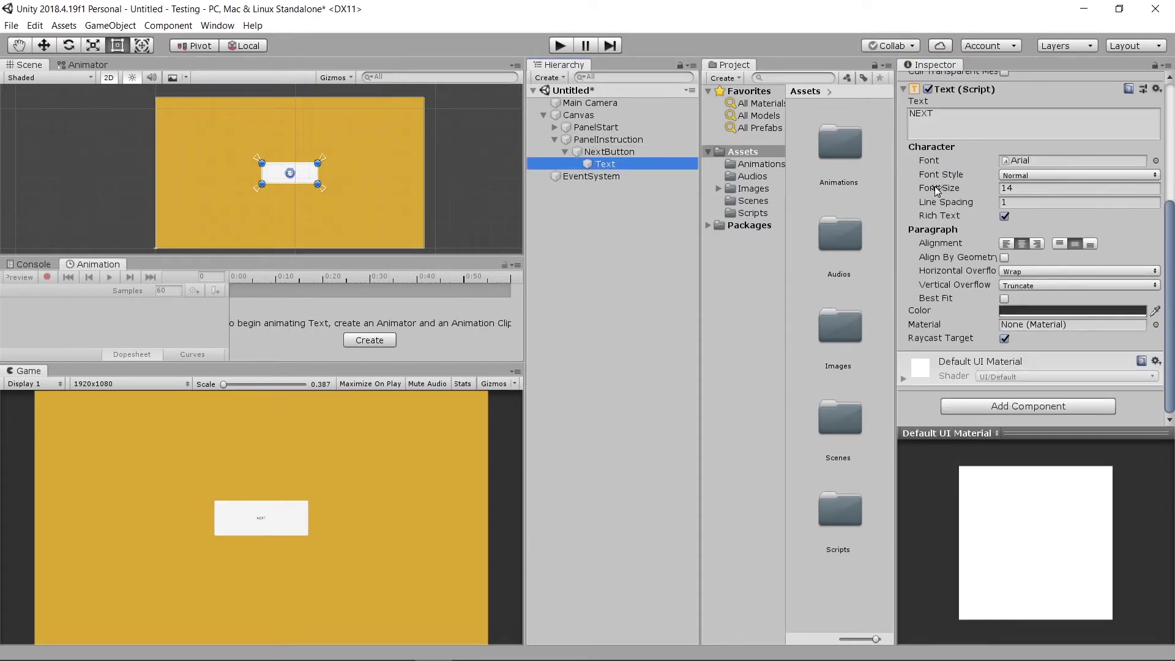
pyautogui.moveTo(935, 188); pyautogui.dragTo(960, 190)
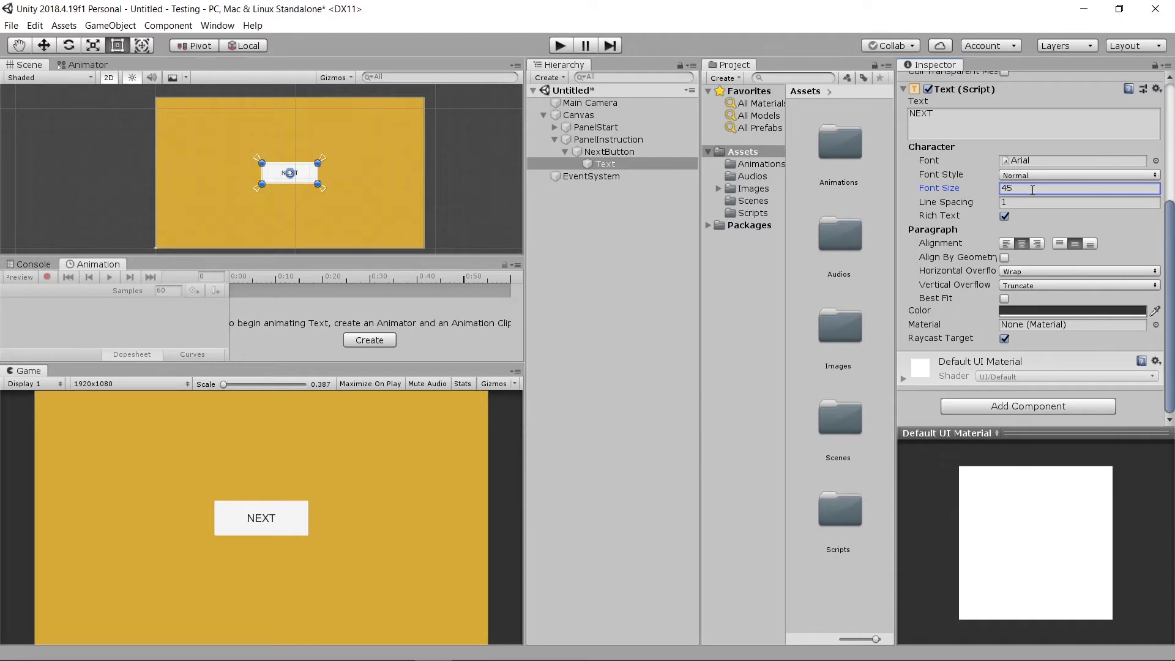
pyautogui.doubleClick(627, 154)
pyautogui.scroll(-5, 302, 146)
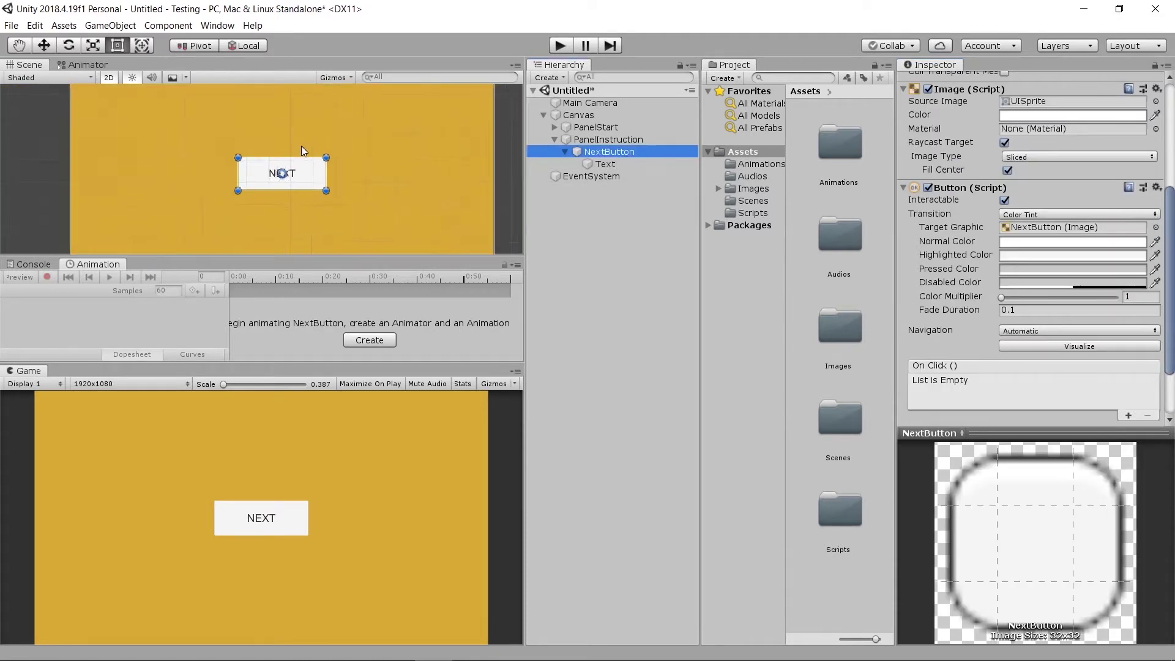
pyautogui.scroll(-1, 309, 150)
pyautogui.scroll(5, 973, 227)
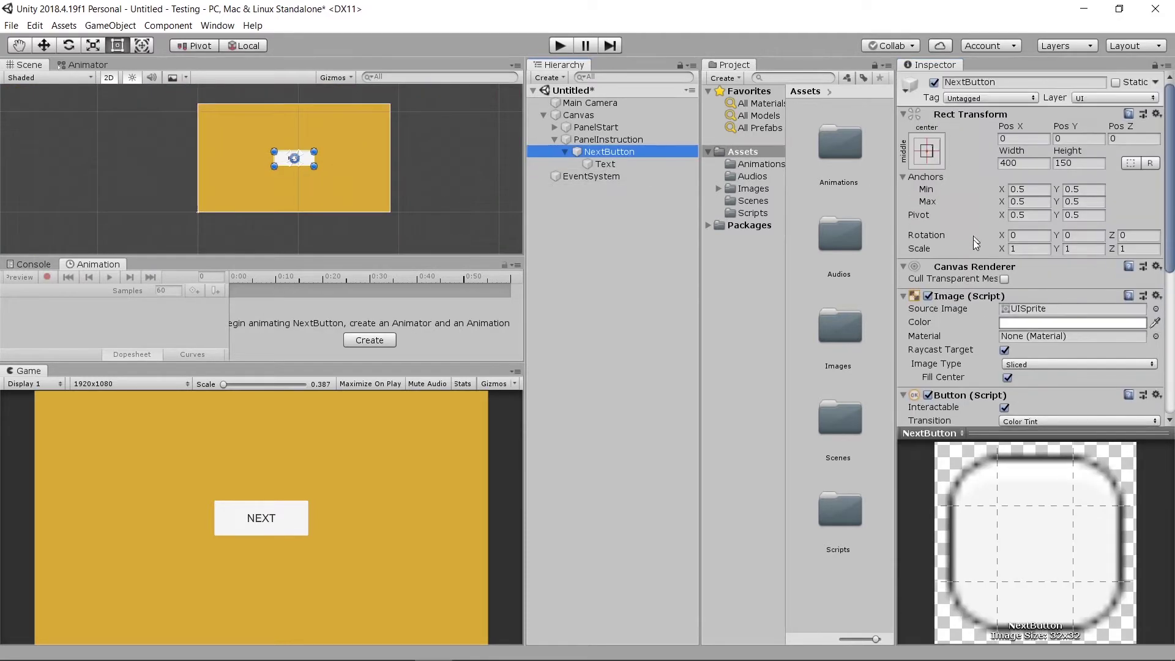
# Step: Anchor NextButton to the panel's bottom-right corner and place it at Pos X -276.1, Pos Y 140
pyautogui.click(928, 150)
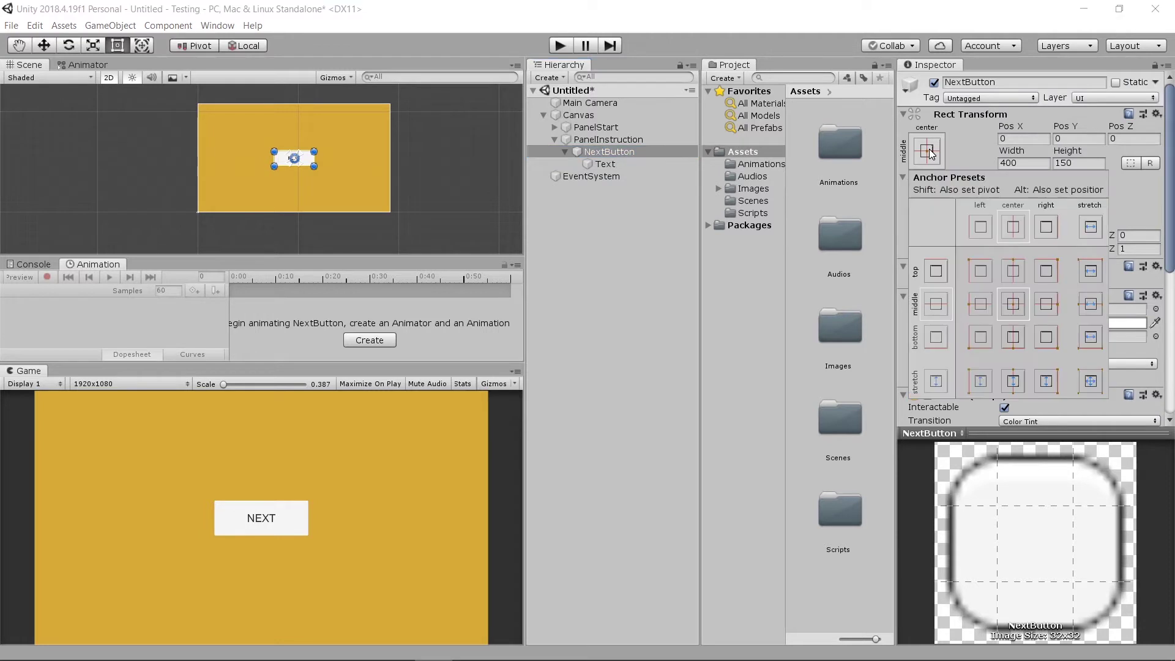
pyautogui.keyDown('alt'); pyautogui.click(1048, 342); pyautogui.keyUp('alt')
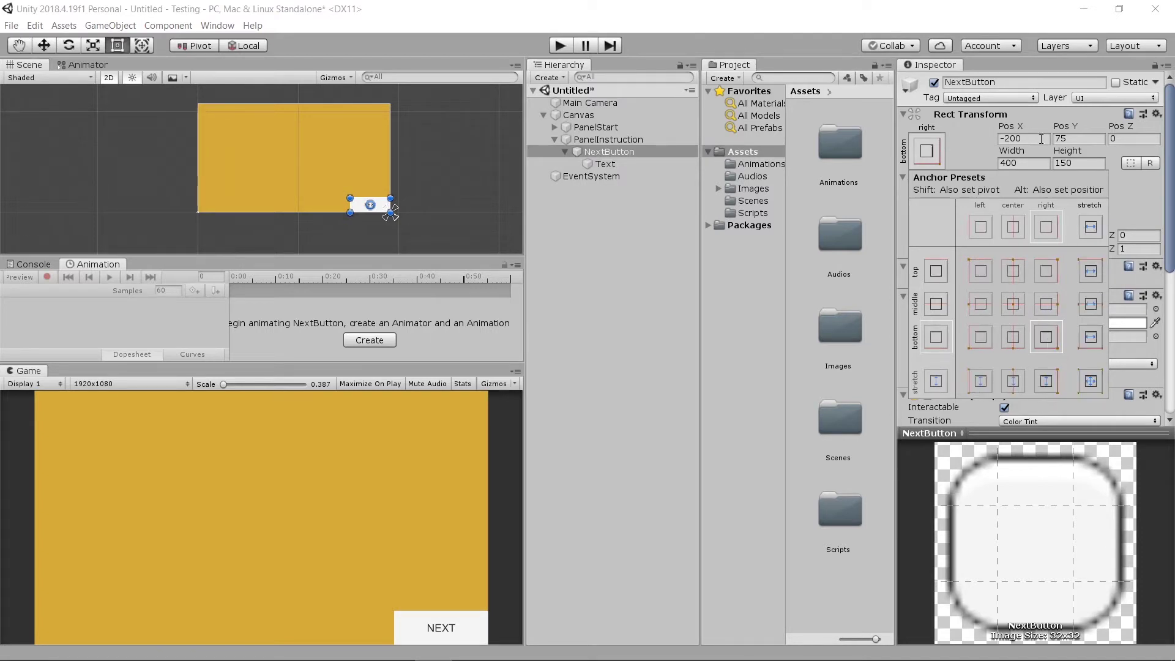
pyautogui.moveTo(1066, 126); pyautogui.dragTo(1082, 67)
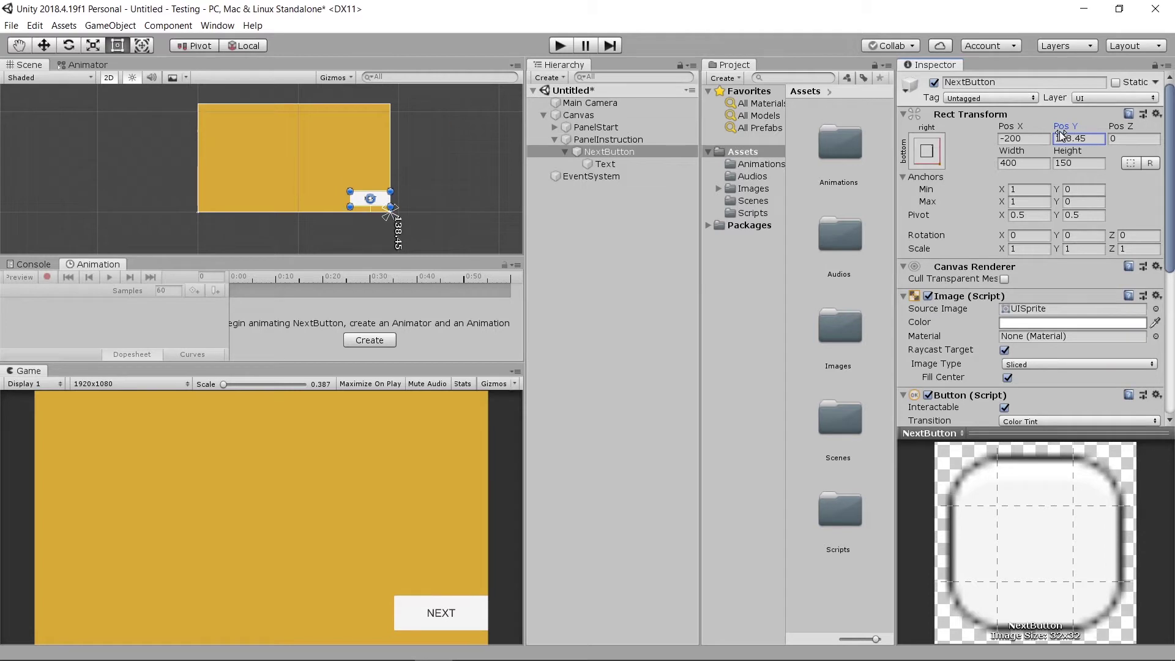
pyautogui.moveTo(1074, 127); pyautogui.dragTo(894, 130)
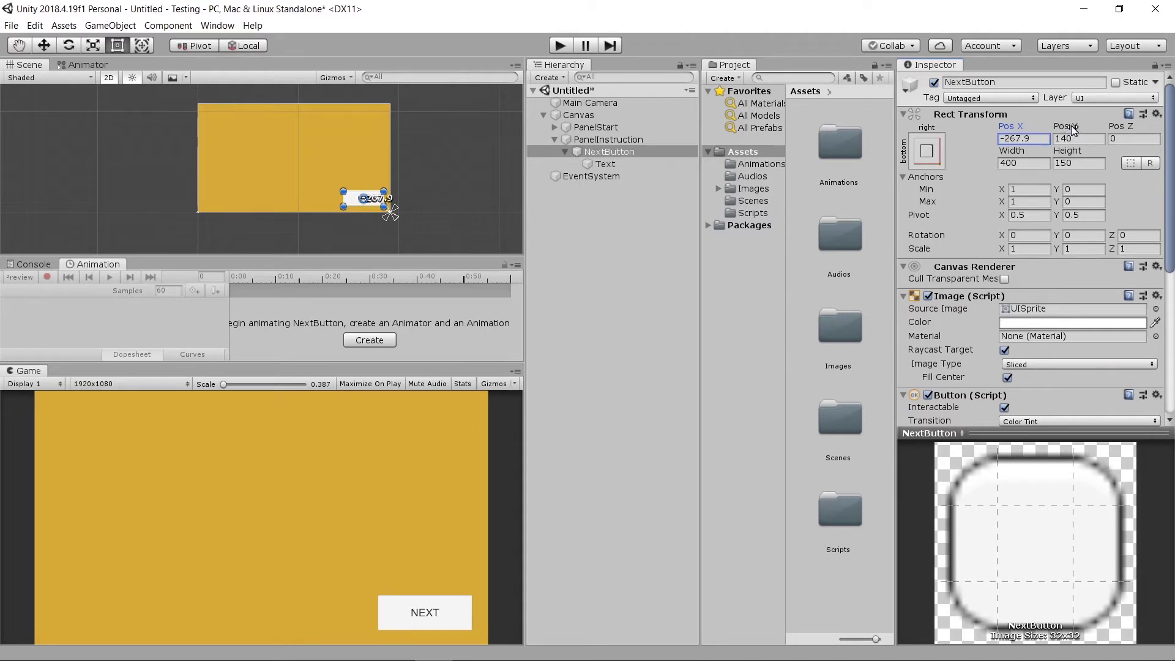
pyautogui.moveTo(1014, 128); pyautogui.dragTo(1007, 132)
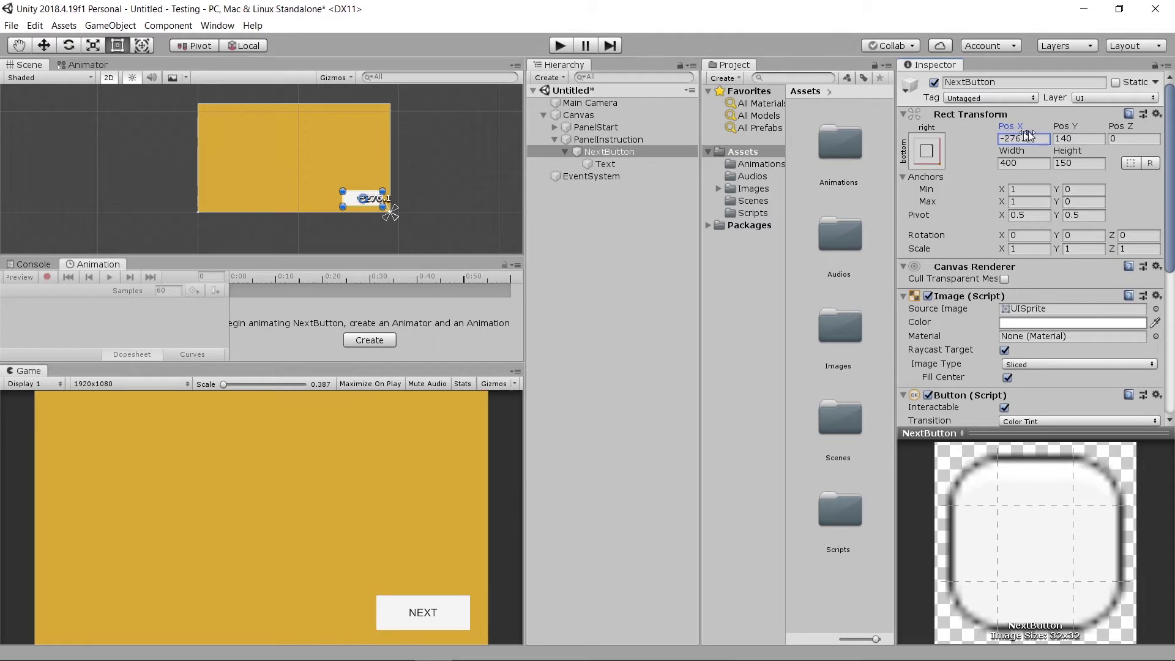
pyautogui.click(585, 201)
# Step: Collapse NextButton and PanelInstruction in the Hierarchy and expand PanelStart to show StartButton
pyautogui.click(588, 152)
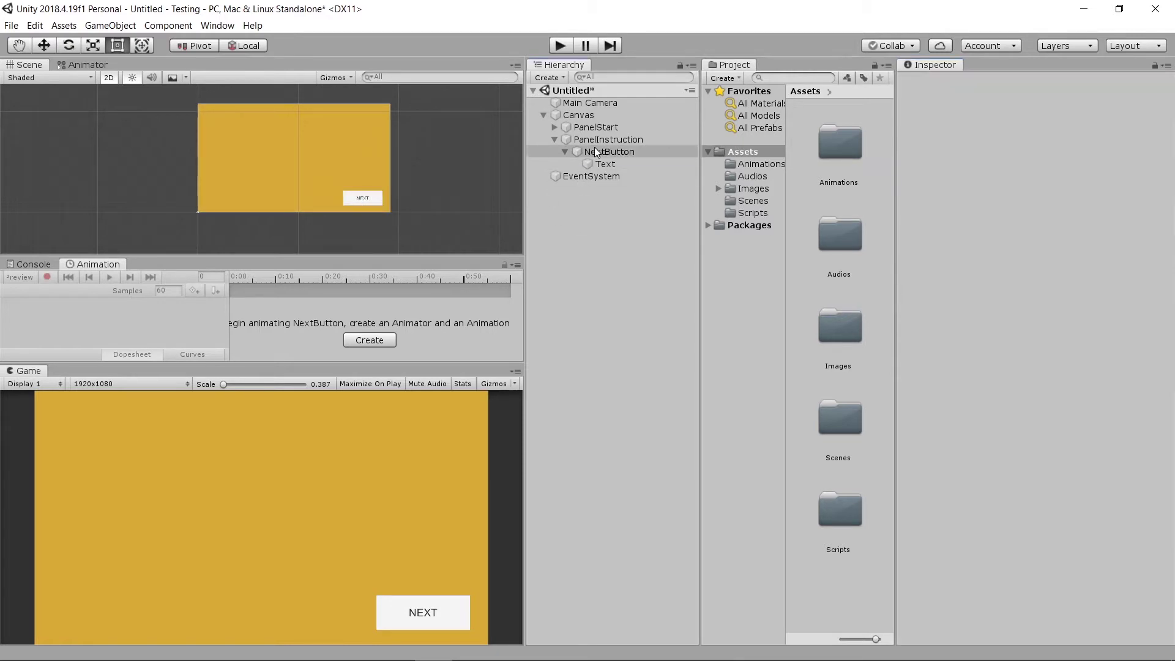
pyautogui.click(568, 152)
pyautogui.click(578, 139)
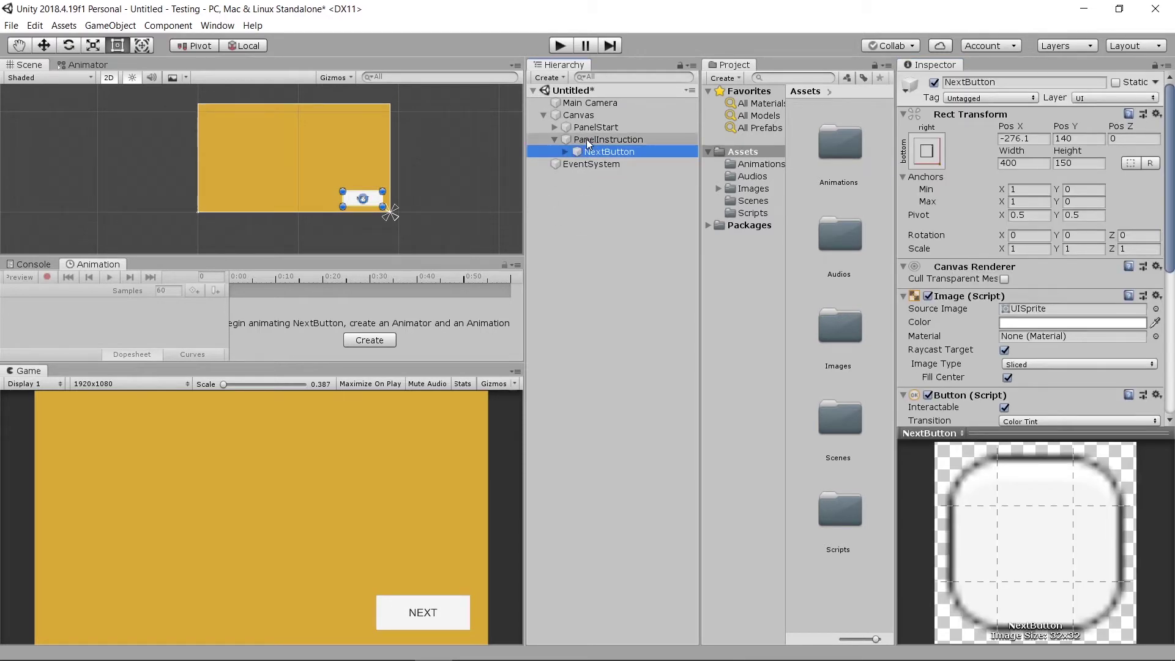
pyautogui.click(554, 140)
pyautogui.click(585, 127)
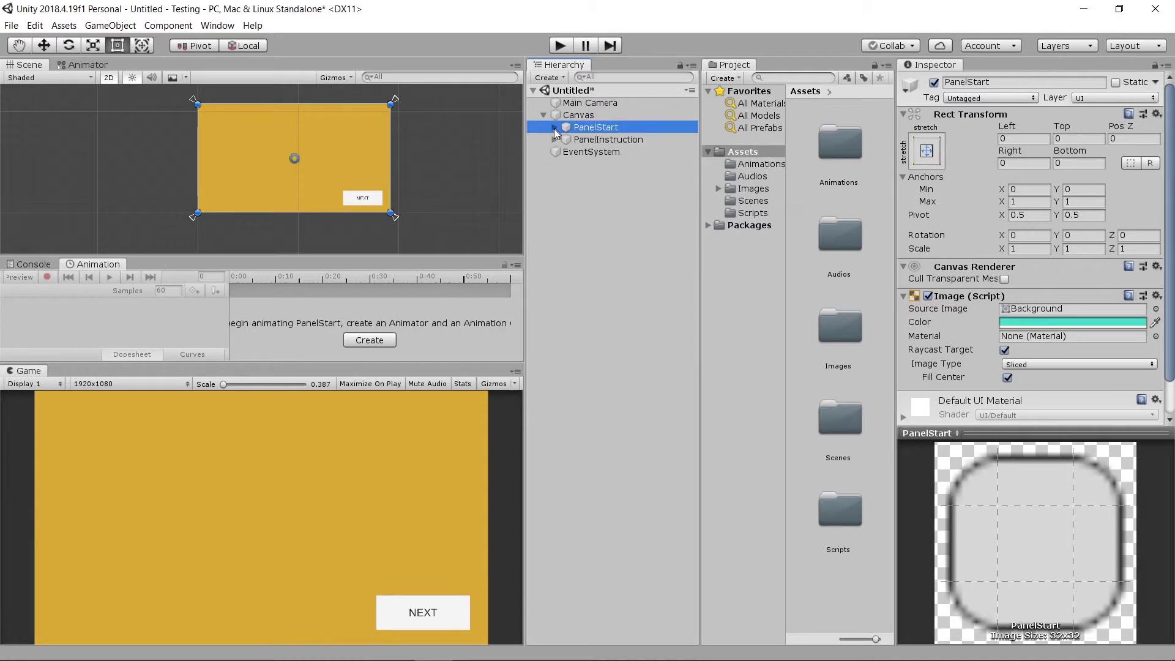
pyautogui.click(553, 128)
# Step: Toggle PanelInstruction off and back on to preview the start panel, then select NextButton
pyautogui.click(597, 139)
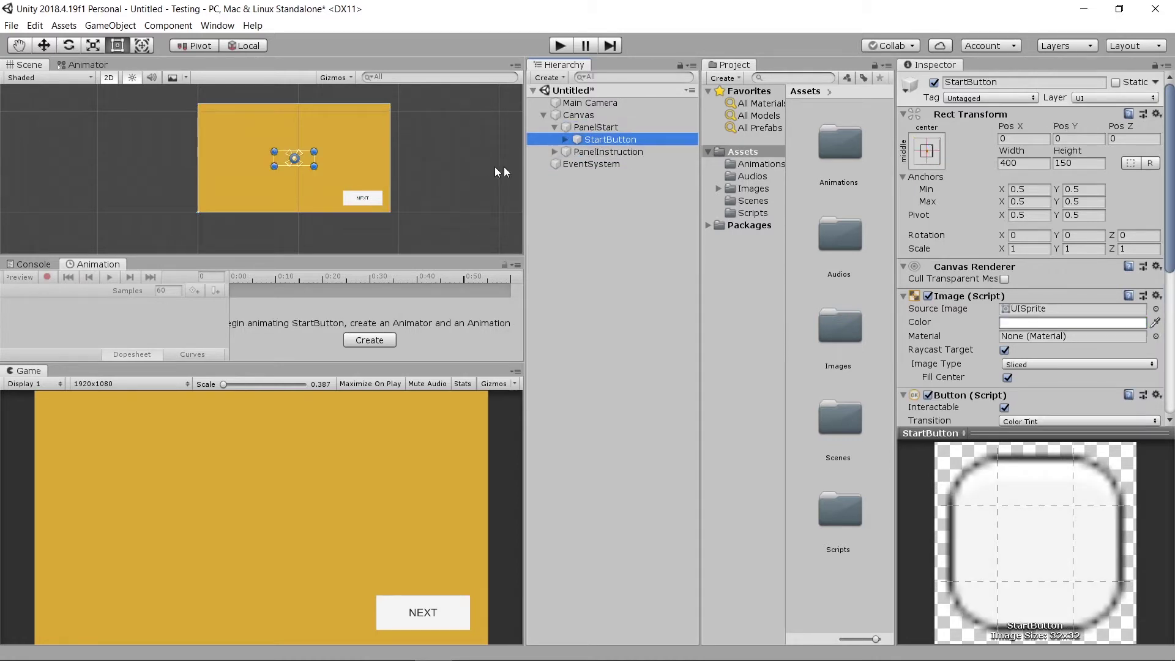
pyautogui.click(578, 151)
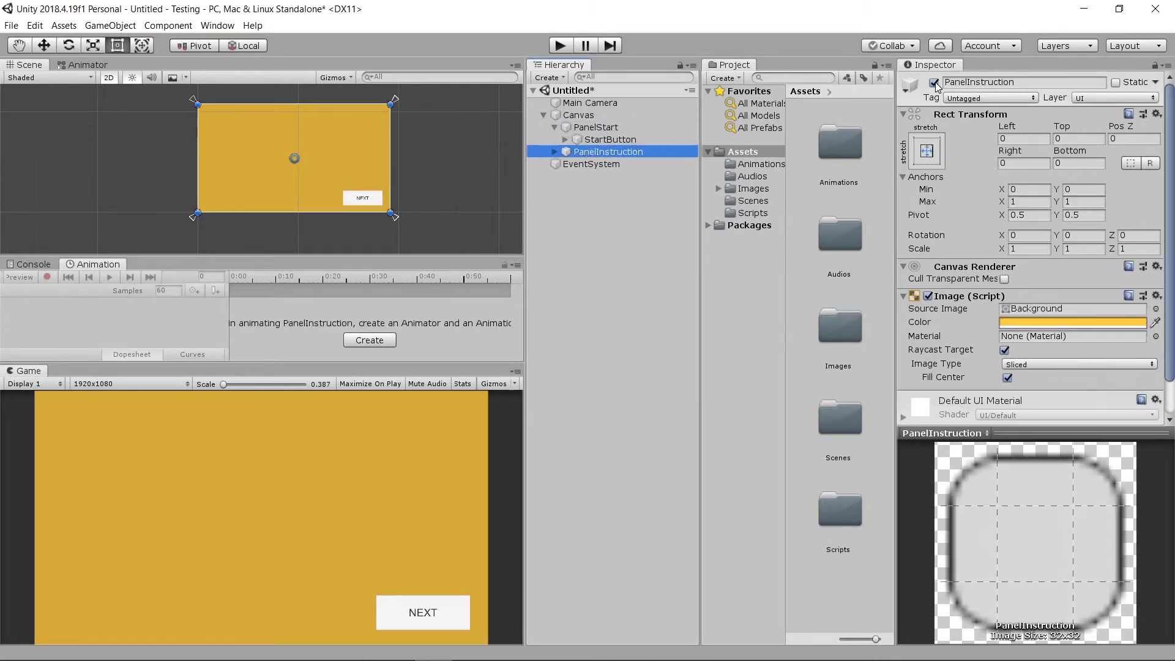
pyautogui.click(934, 83)
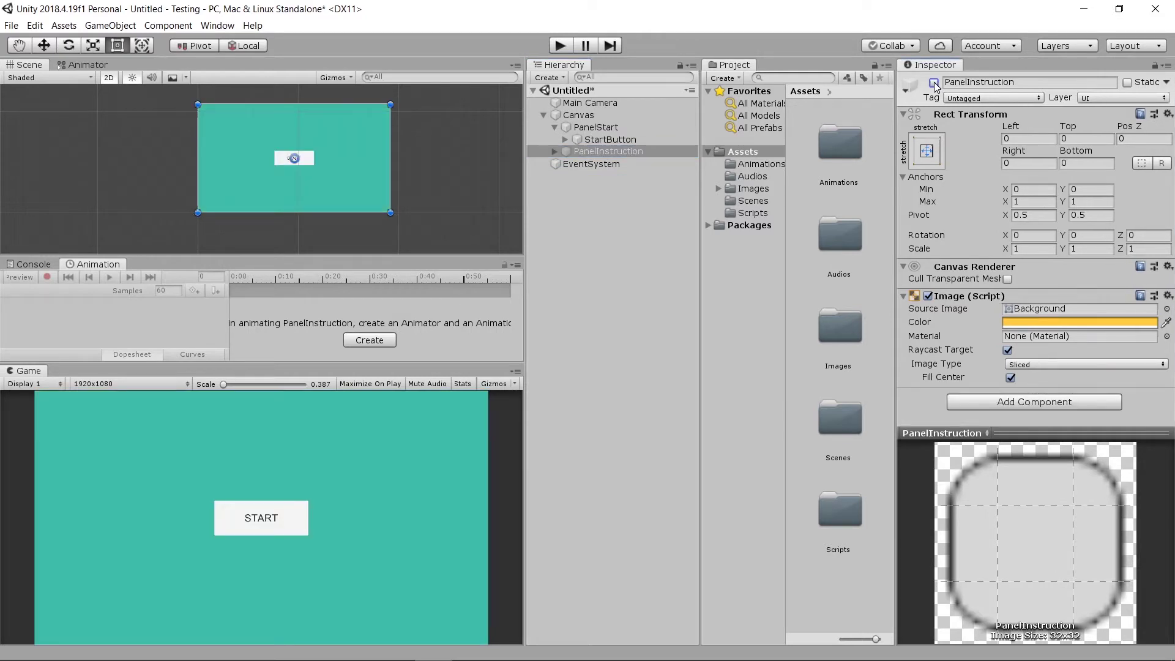
pyautogui.click(934, 83)
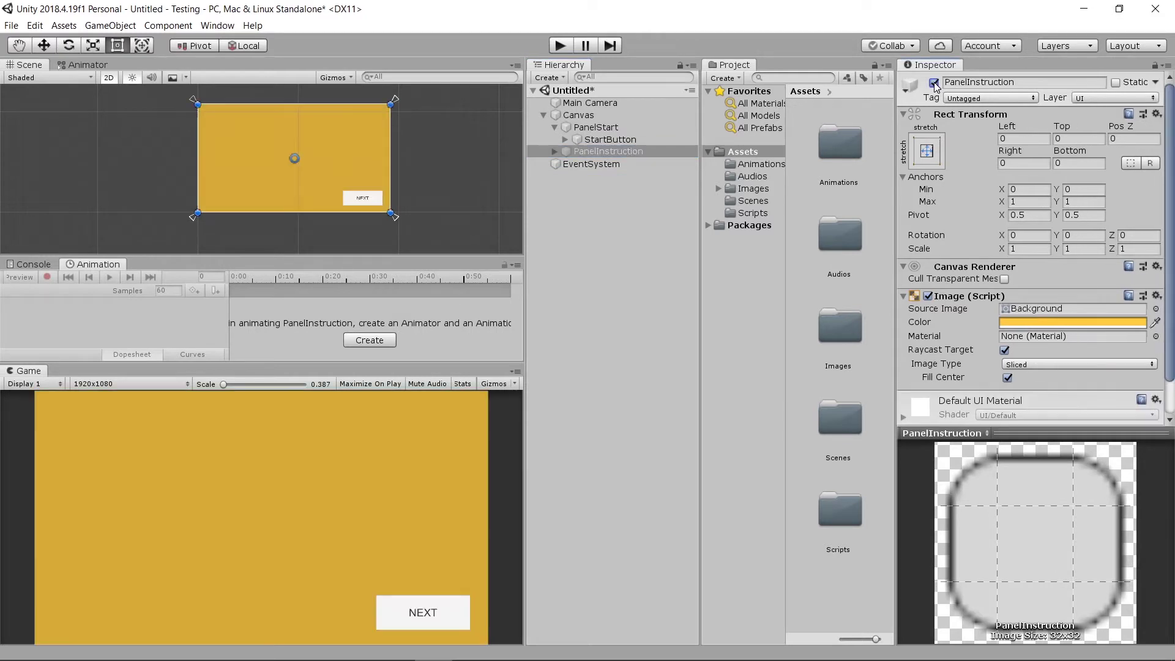
pyautogui.click(552, 152)
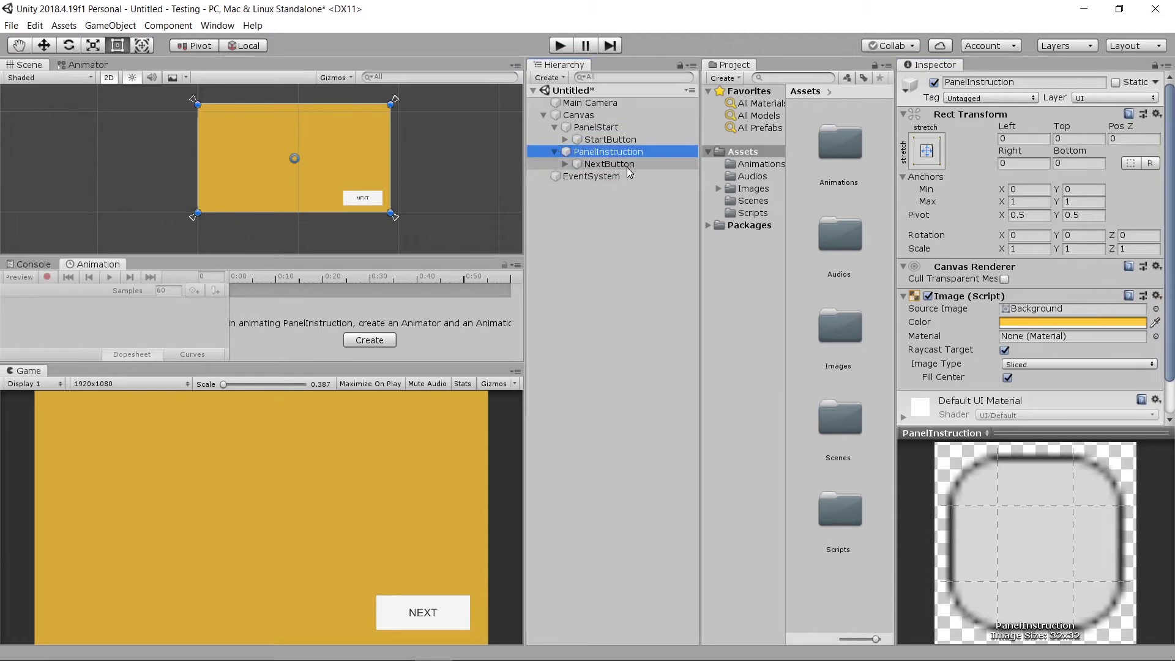
pyautogui.click(627, 164)
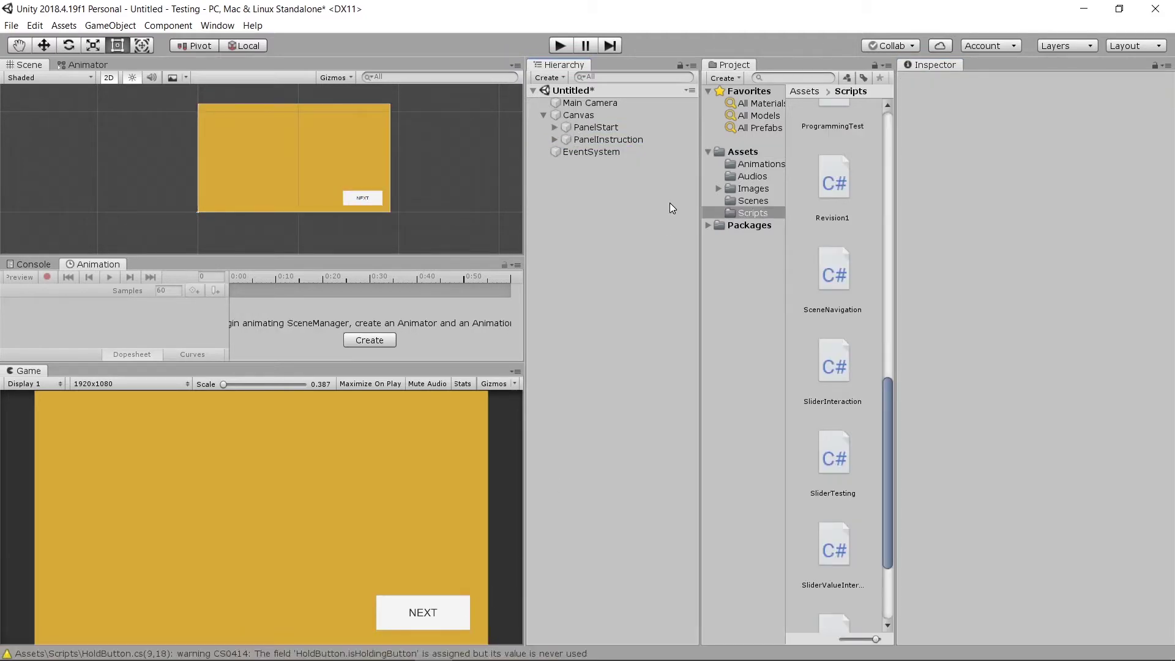
# Step: Create an empty GameObject and reset its position to 0, 0, 0
pyautogui.click(591, 127)
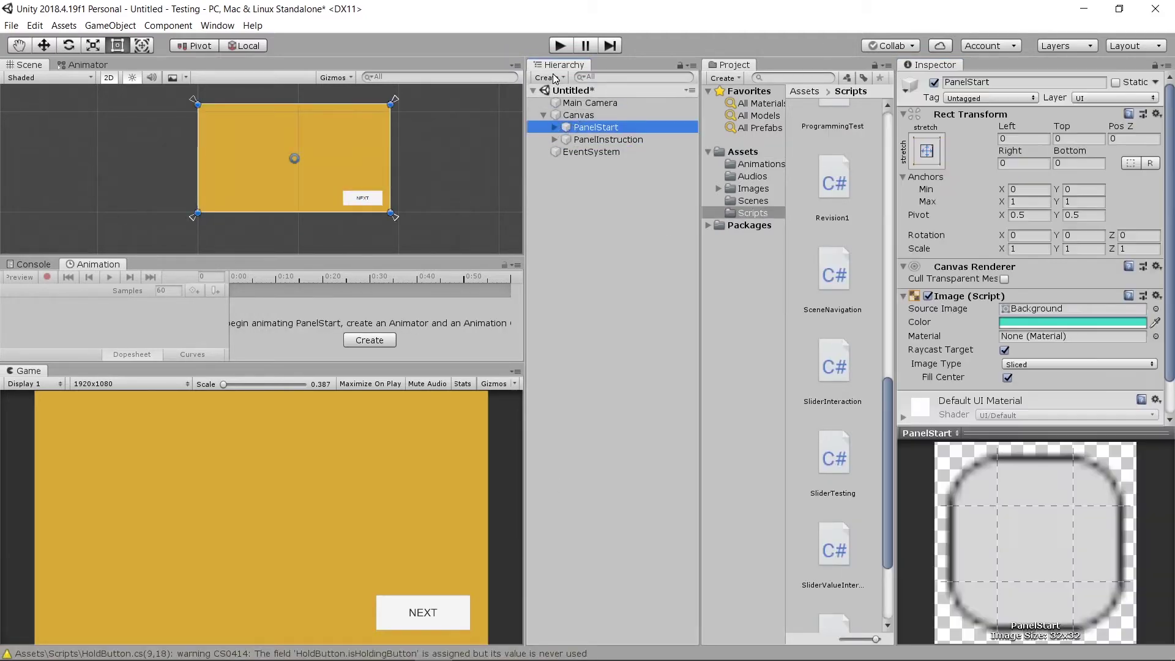
pyautogui.click(548, 78)
pyautogui.click(575, 95)
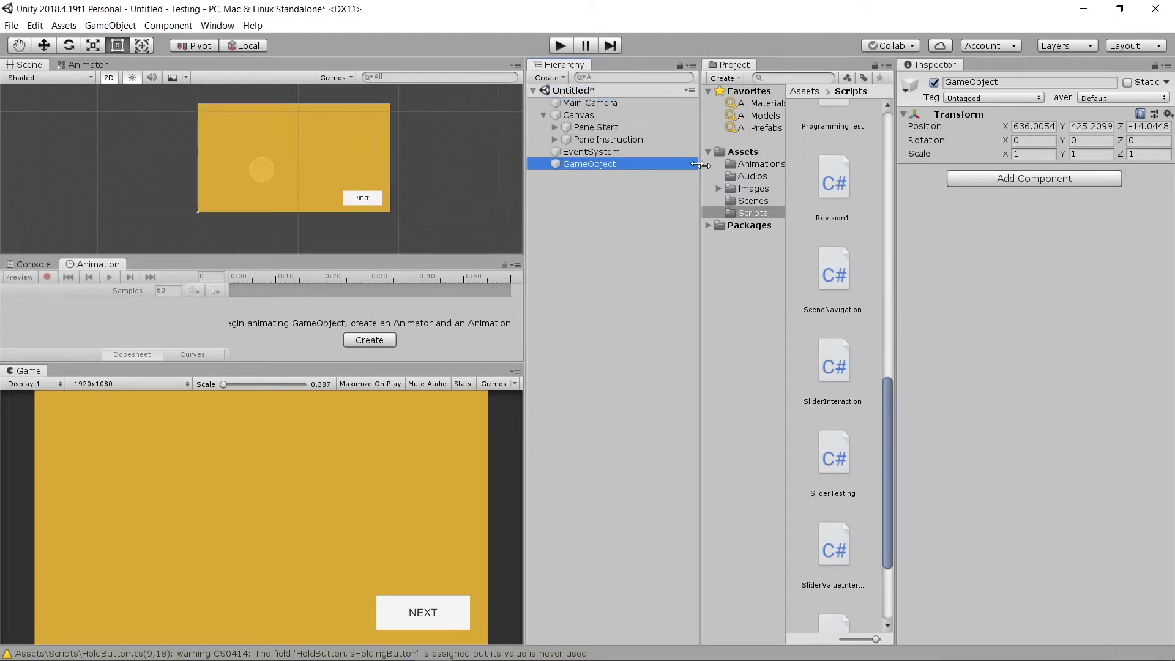
pyautogui.click(1167, 114)
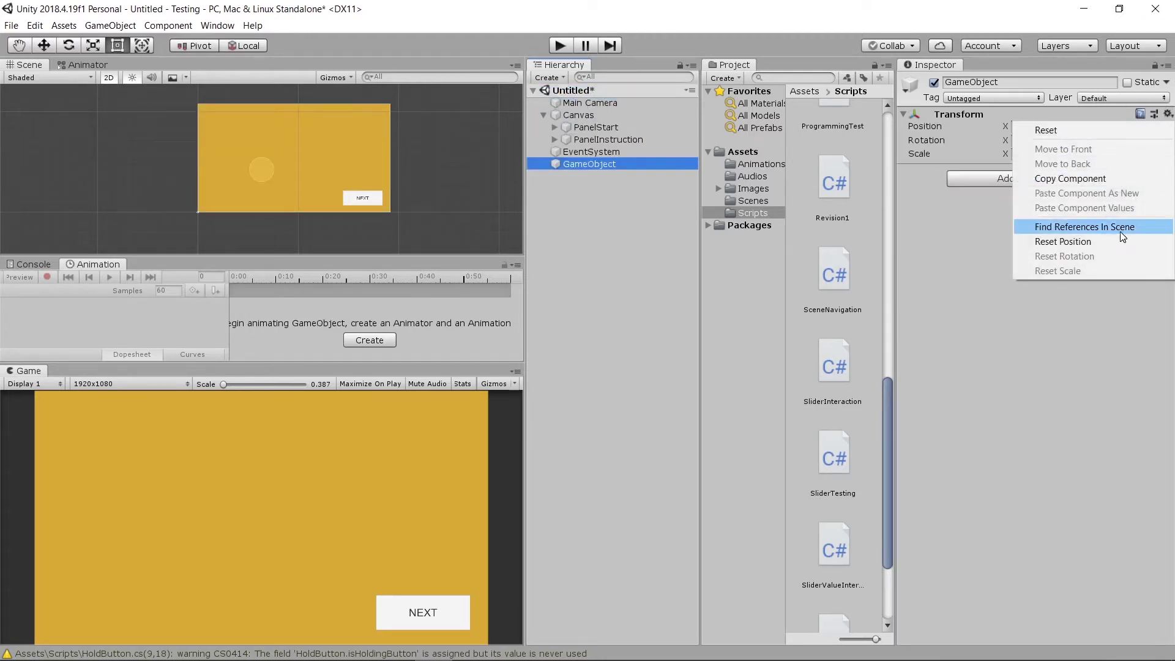
pyautogui.click(1095, 242)
# Step: Rename the empty object to PageNavigationScriptHolder
pyautogui.click(1038, 82)
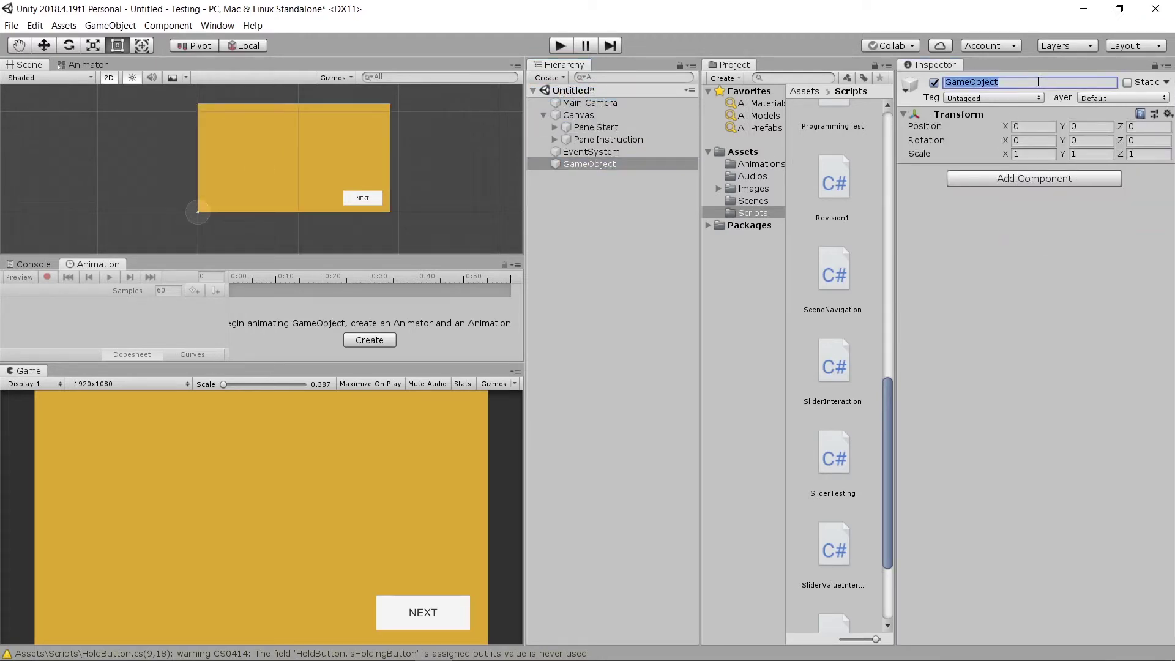
pyautogui.press('BackSpace')
pyautogui.write('Pagema')
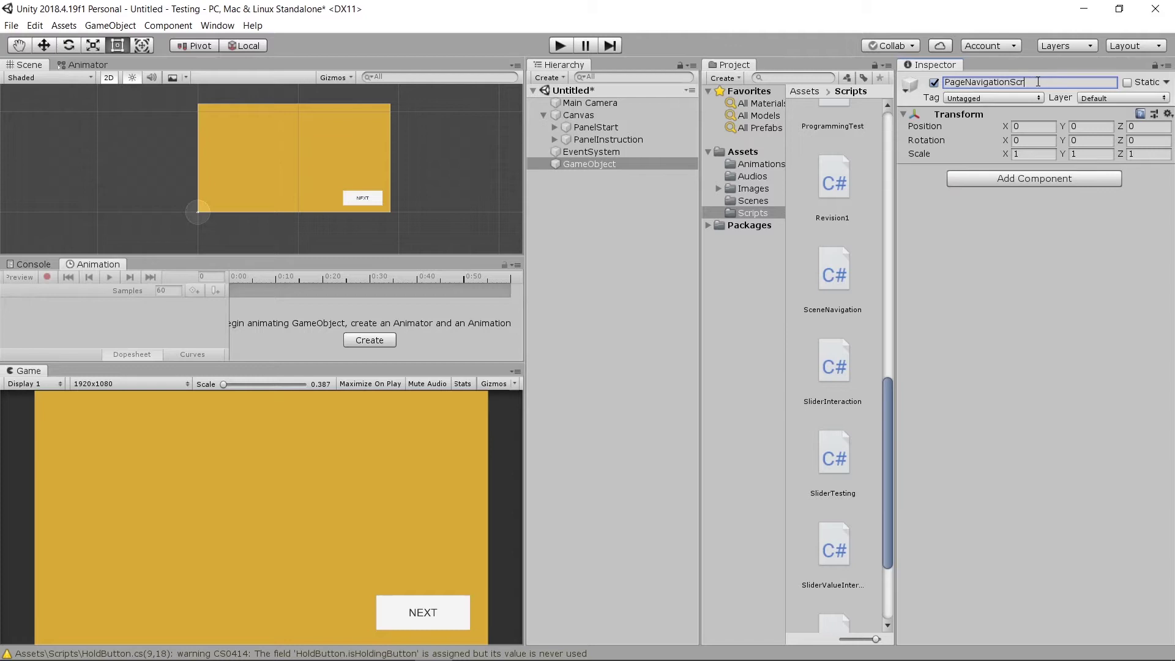
pyautogui.write('lder')
pyautogui.press('Return')
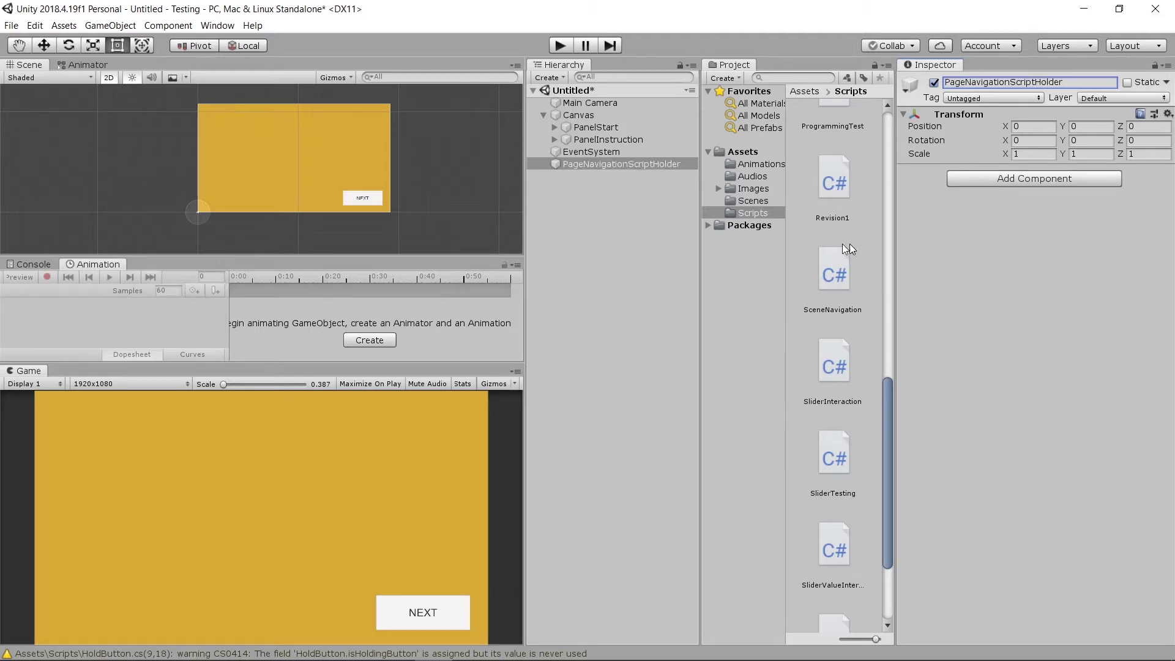
# Step: Create a C# script named PageNavigation in the Scripts folder and select PageNavigationScriptHolder
pyautogui.rightClick(869, 247)
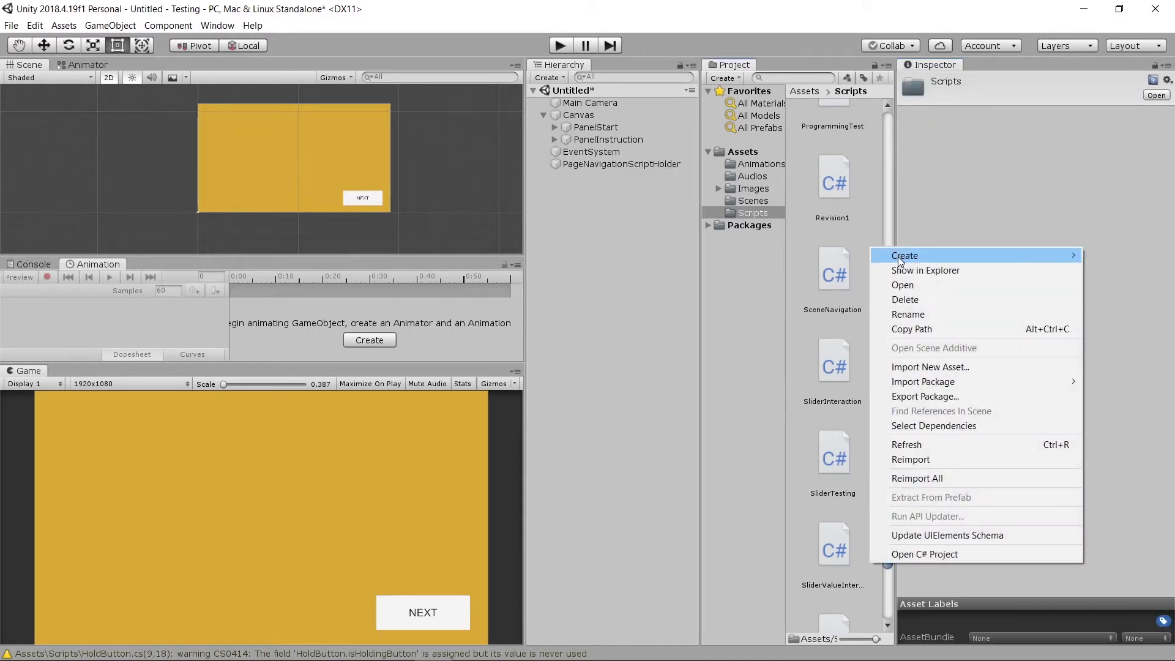
pyautogui.moveTo(900, 255)
pyautogui.click(759, 184)
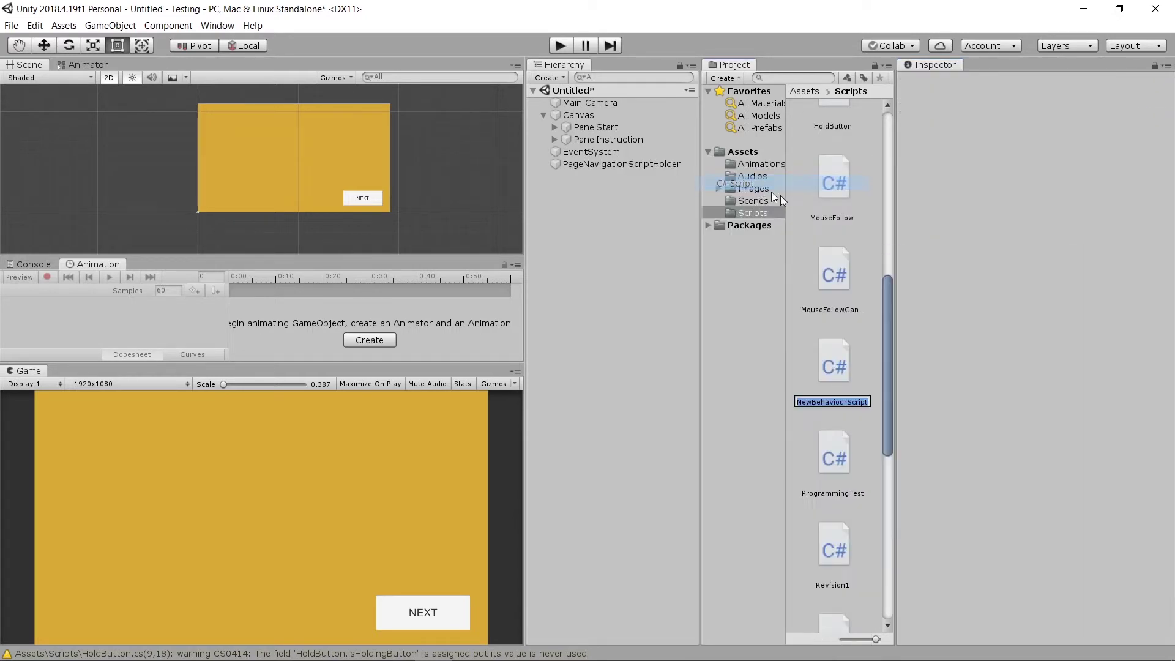
pyautogui.press('BackSpace')
pyautogui.write('Page')
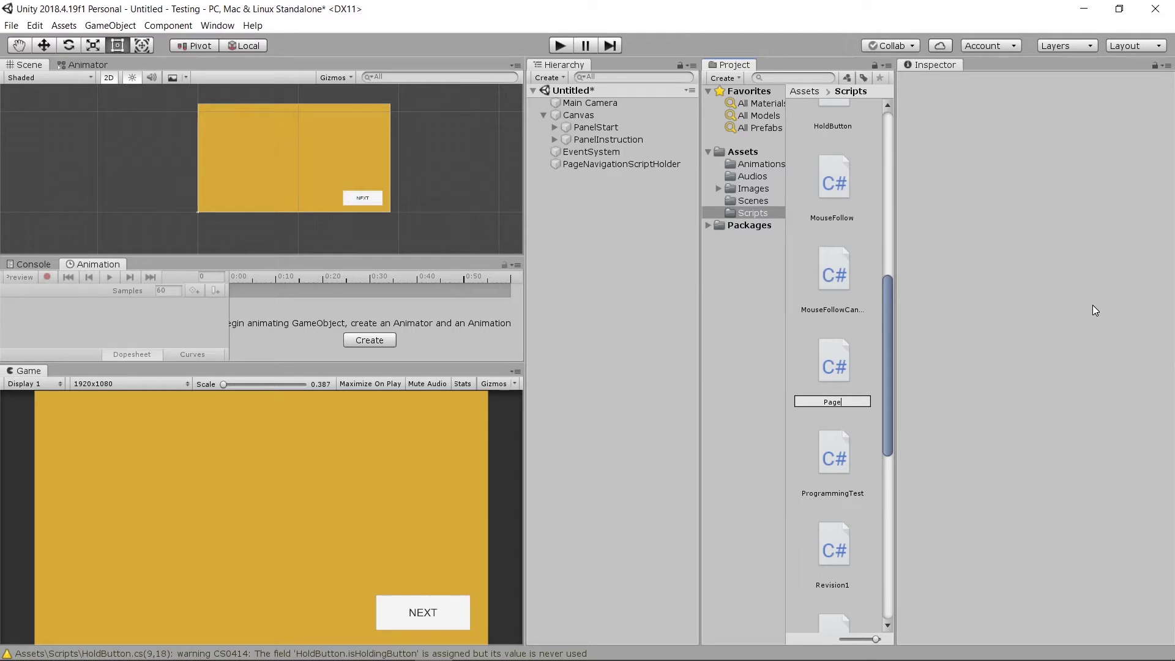
pyautogui.write('Navigation')
pyautogui.press('Return')
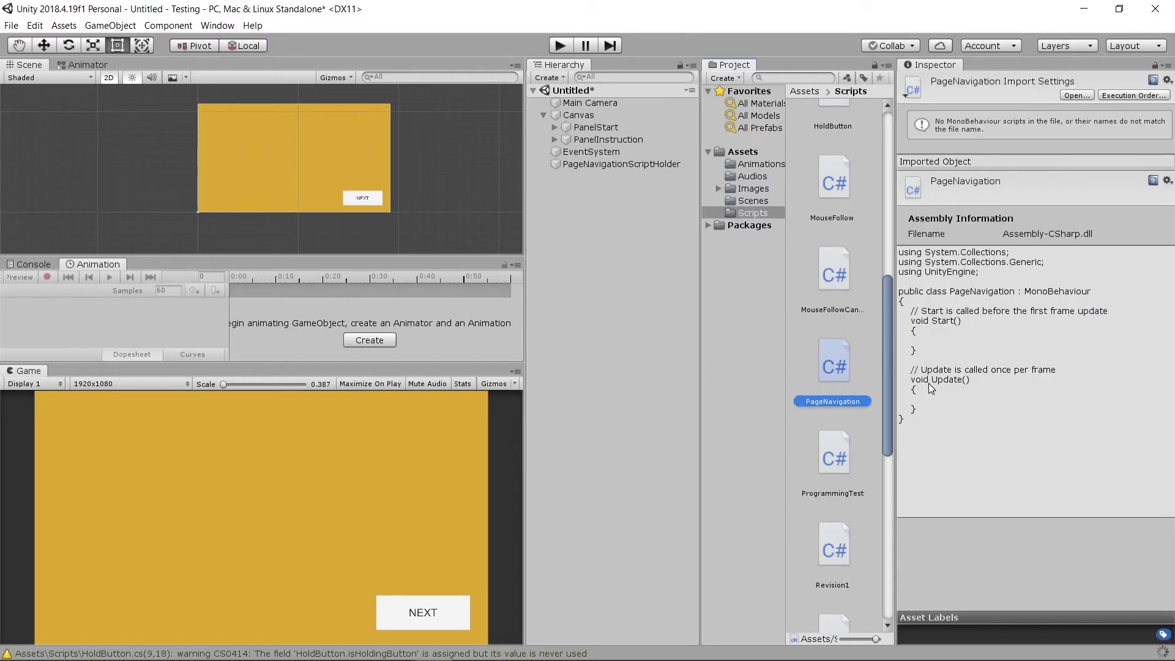
pyautogui.click(585, 164)
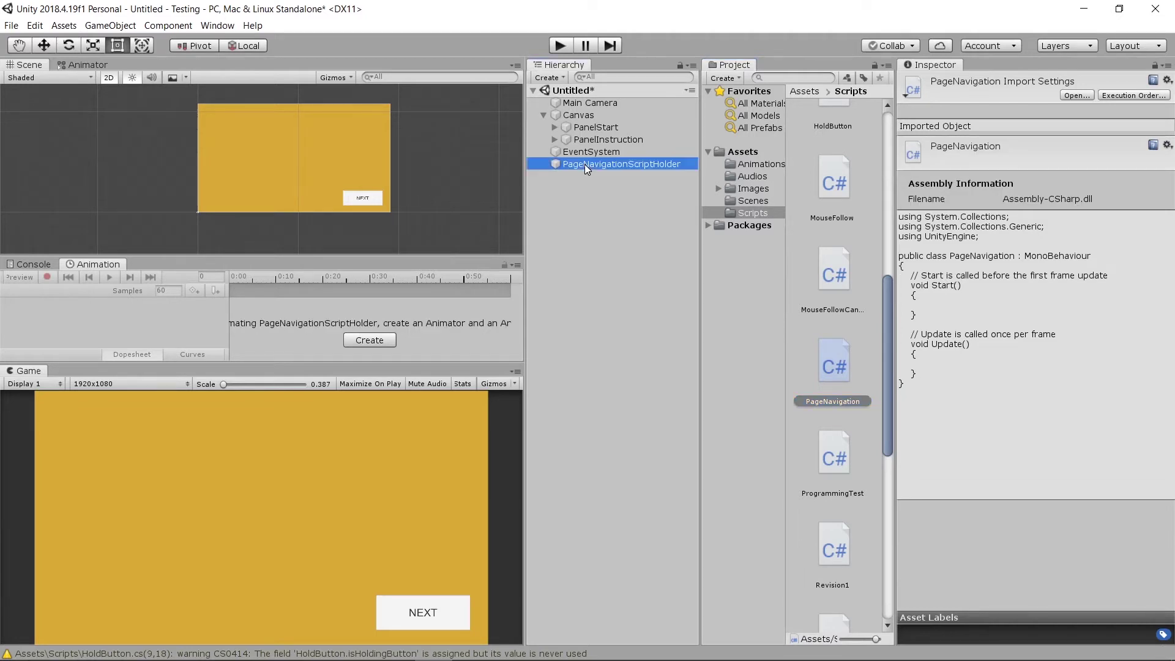
# Step: Add the PageNavigation script as a component on PageNavigationScriptHolder and open it in VS Code
pyautogui.moveTo(831, 383); pyautogui.dragTo(1044, 213)
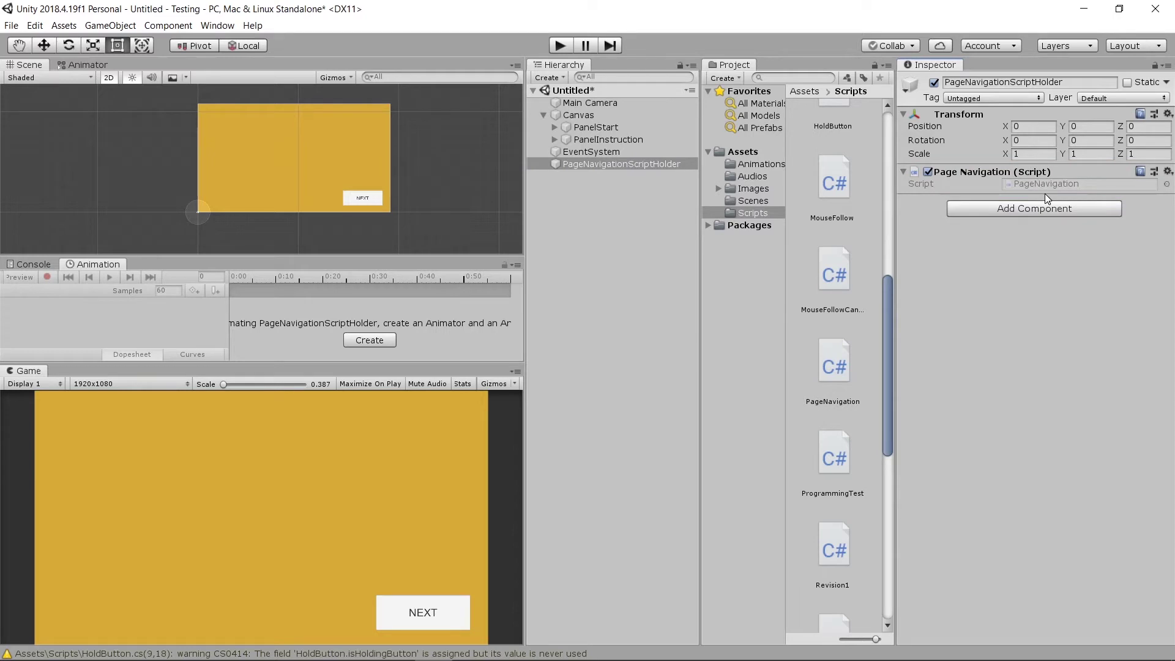
pyautogui.click(1044, 184)
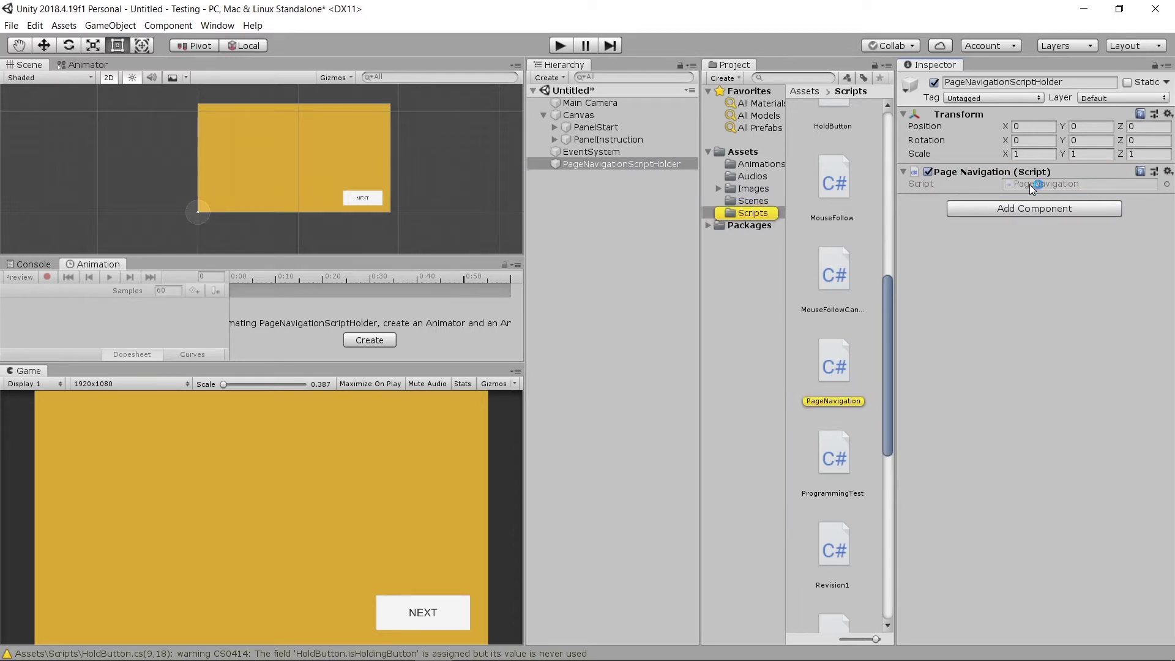
pyautogui.click(1030, 185)
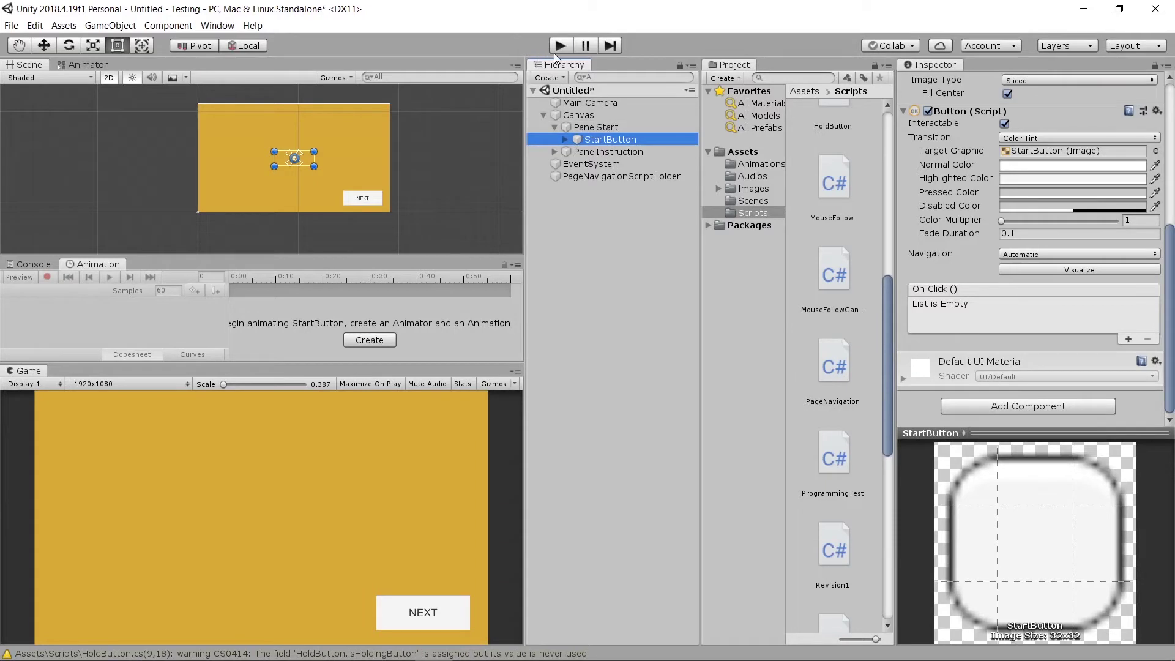
pyautogui.click(599, 155)
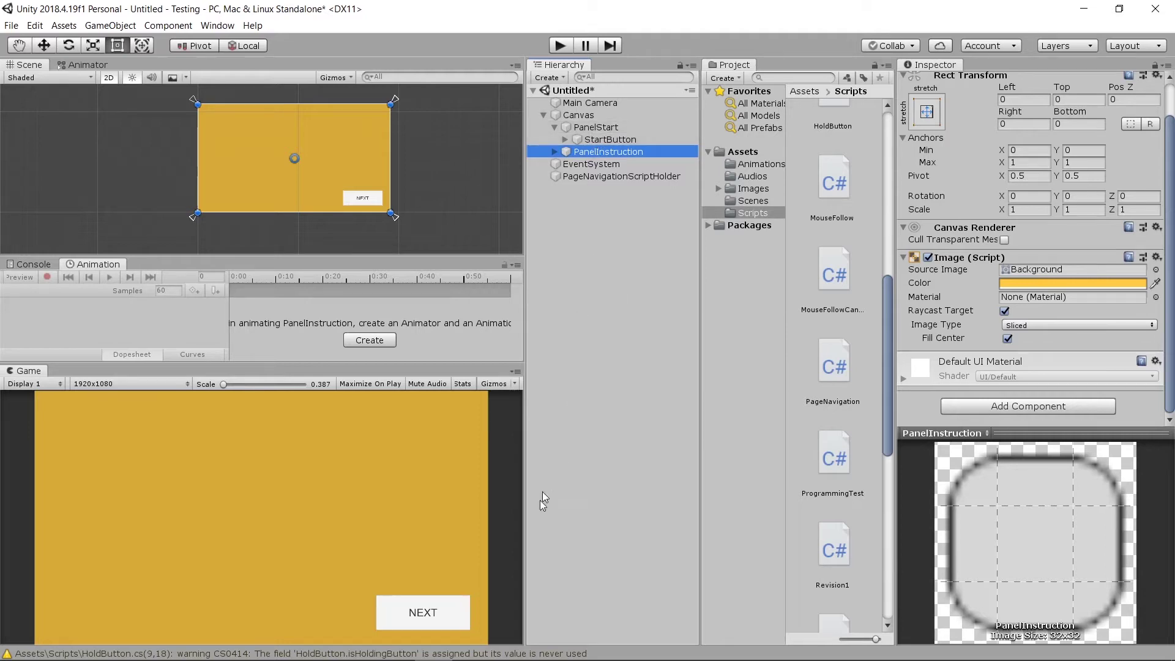
# Step: Declare a public GameObject panelInstruction_GO field in the PageNavigation class
pyautogui.click(544, 647)
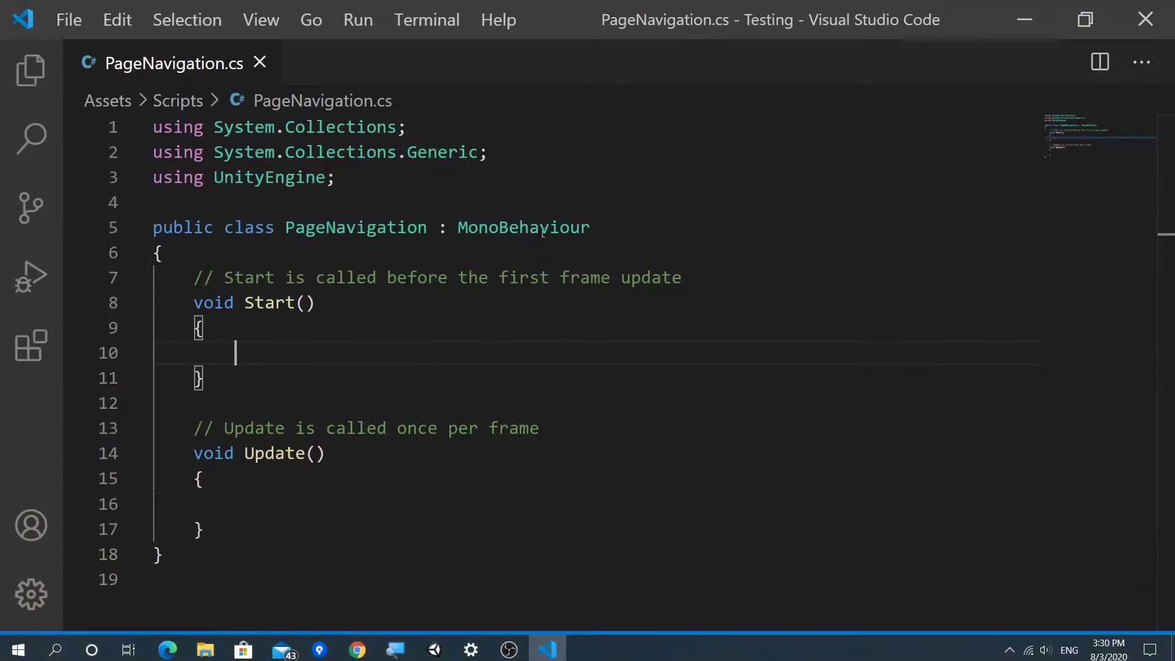
pyautogui.click(198, 251)
pyautogui.click(1142, 507)
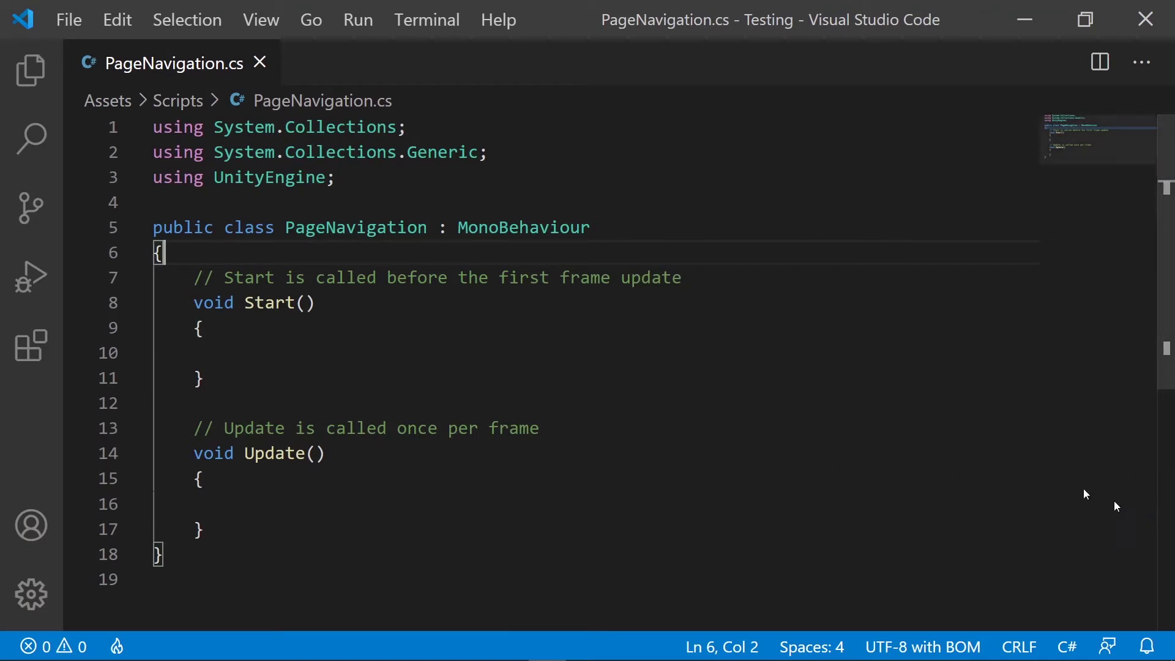
pyautogui.press('Return')
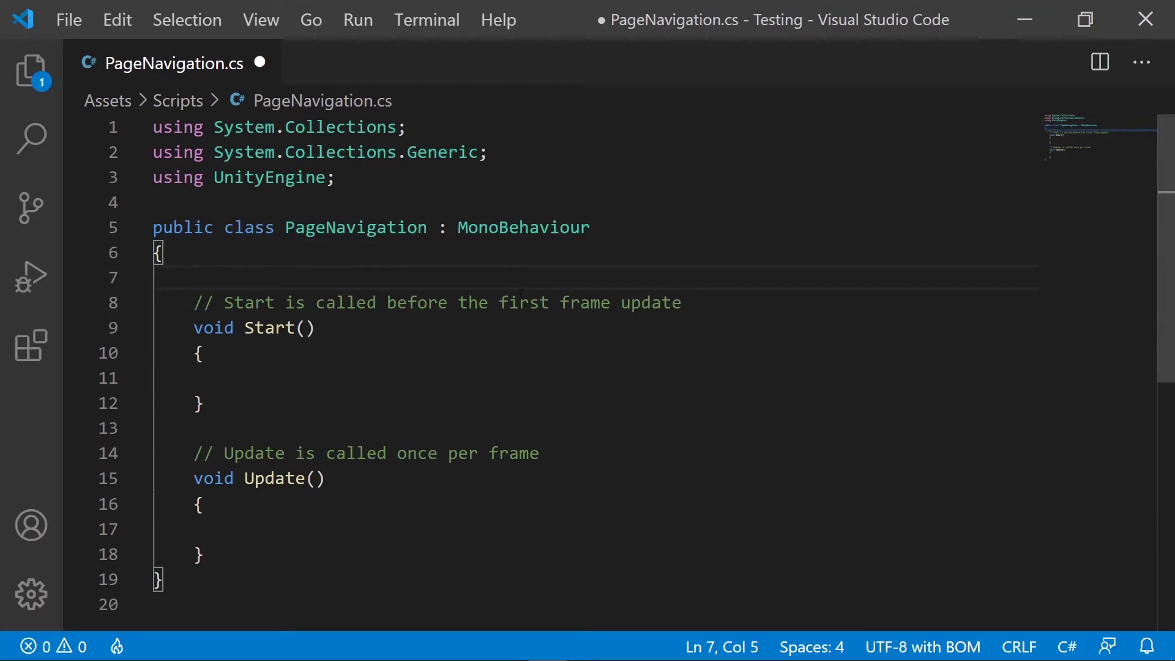
pyautogui.write('public ')
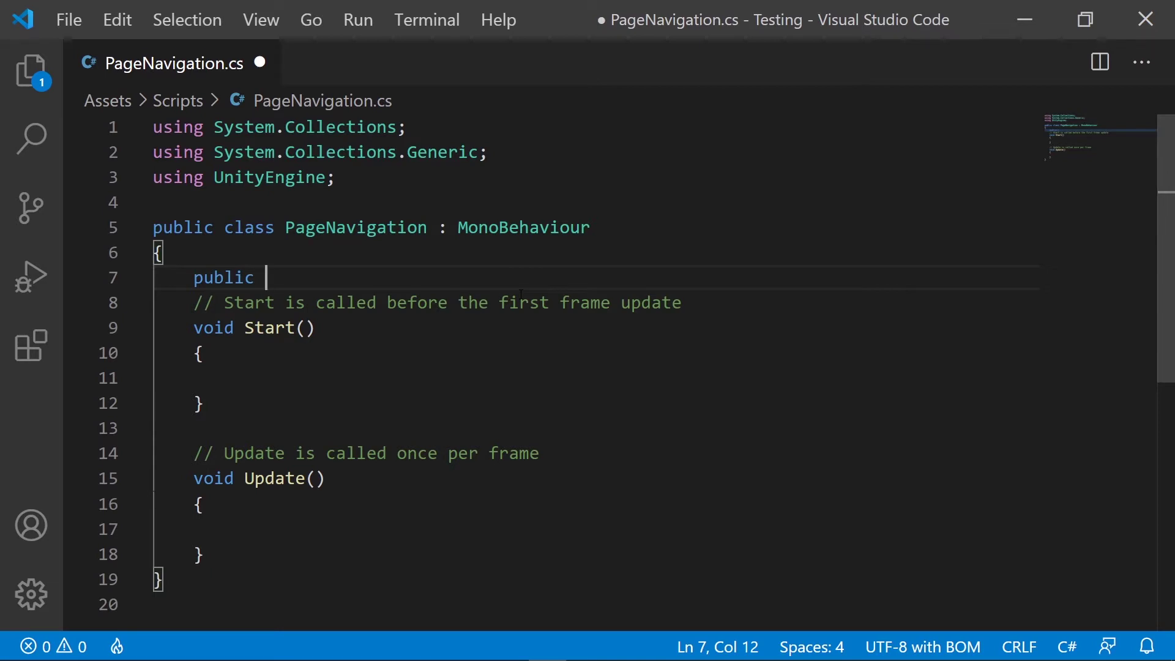
pyautogui.write('Gam')
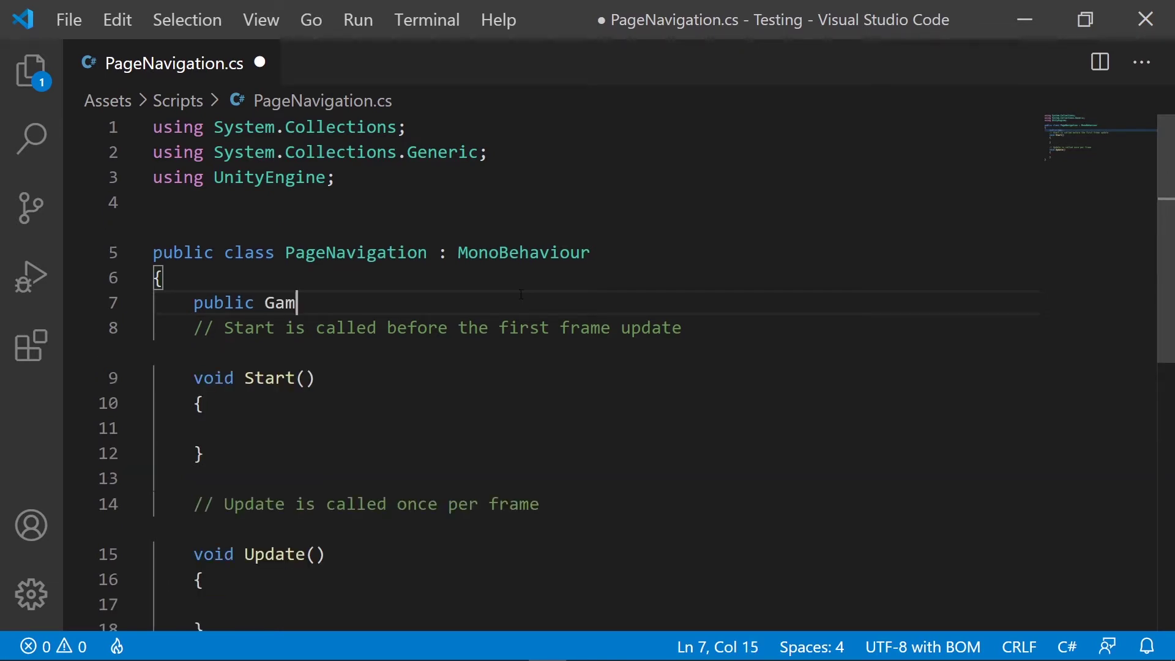
pyautogui.write('eObjec')
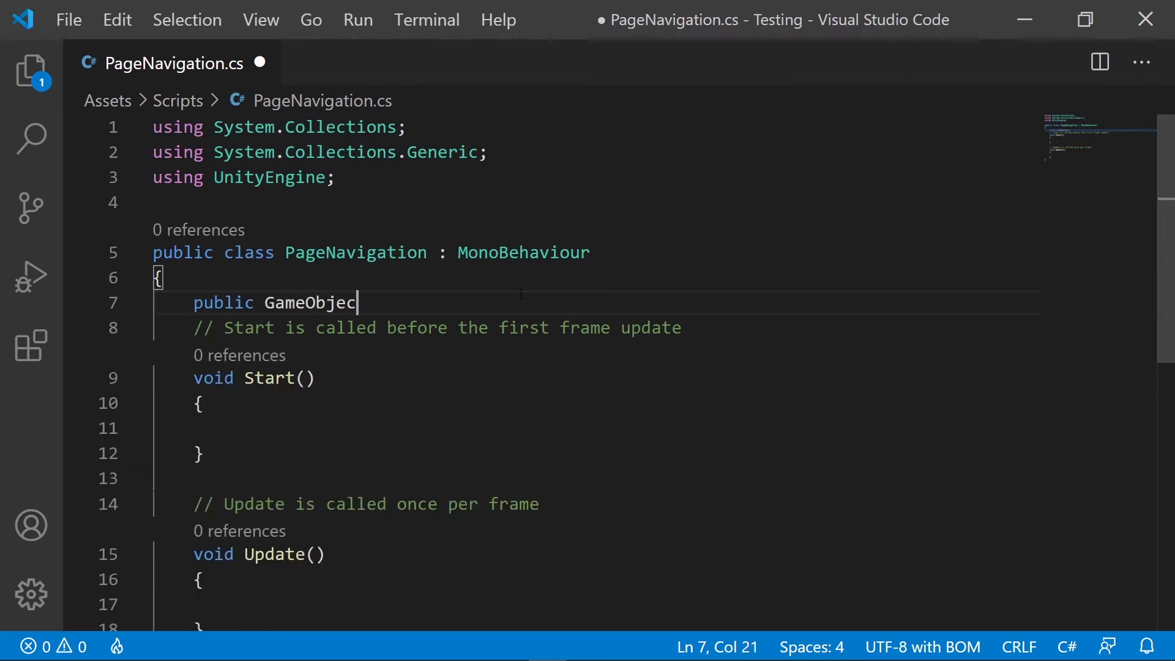
pyautogui.write('t panelInstrcu')
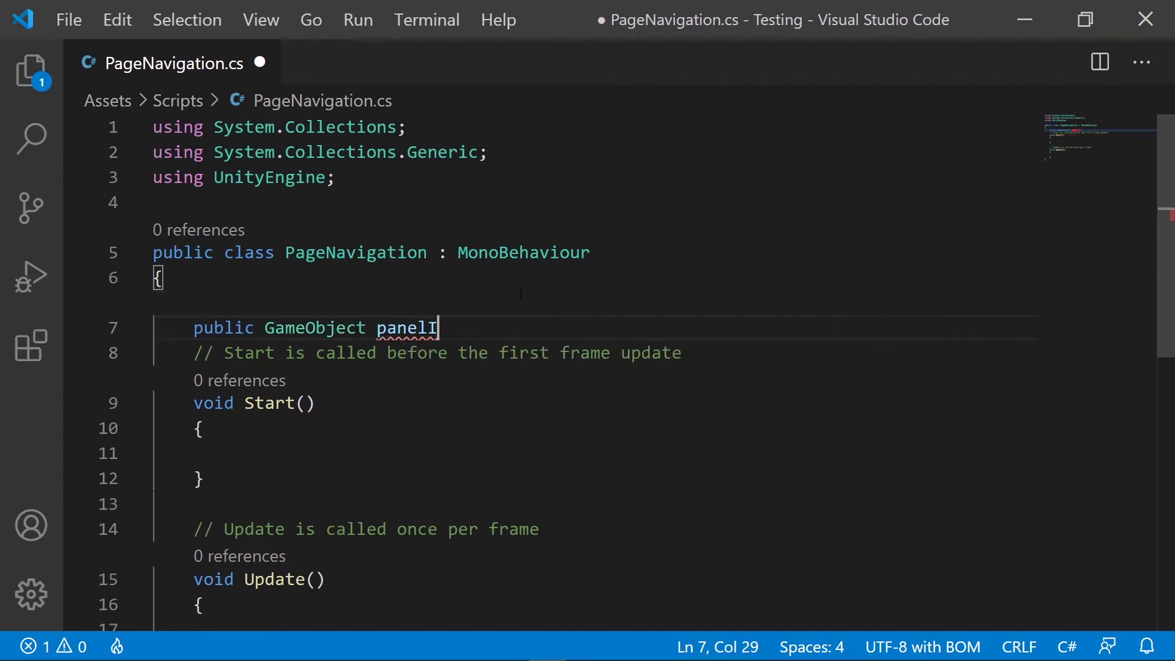
pyautogui.press('BackSpace')
pyautogui.press('BackSpace')
pyautogui.write('uction')
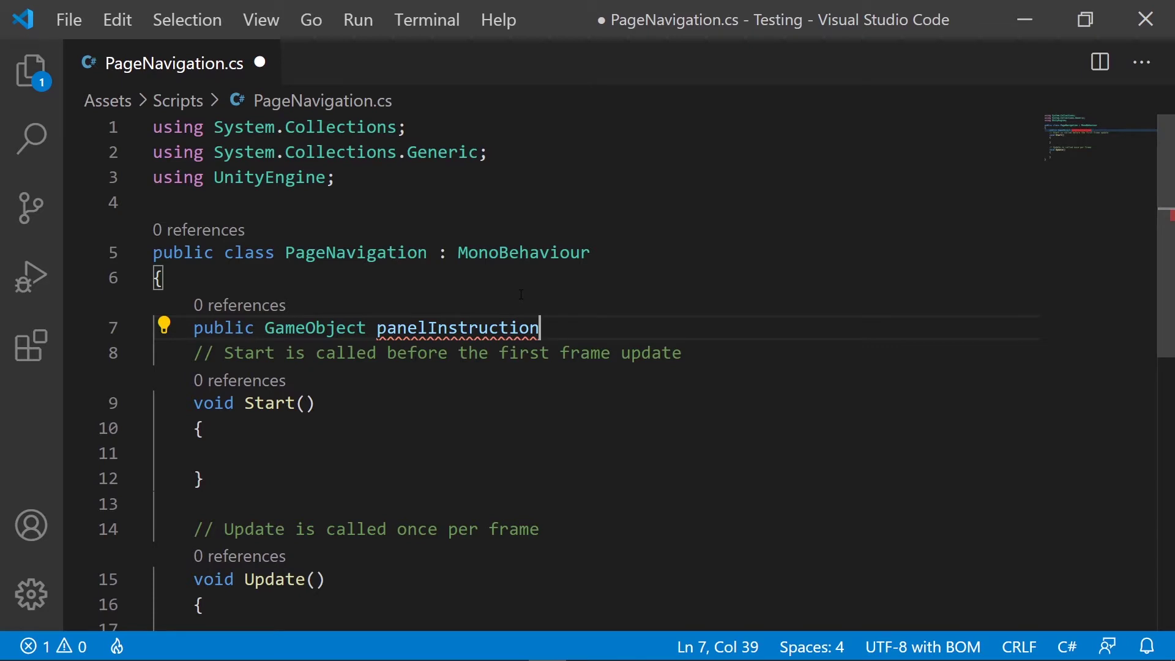
pyautogui.write('_GO;')
pyautogui.press('Return')
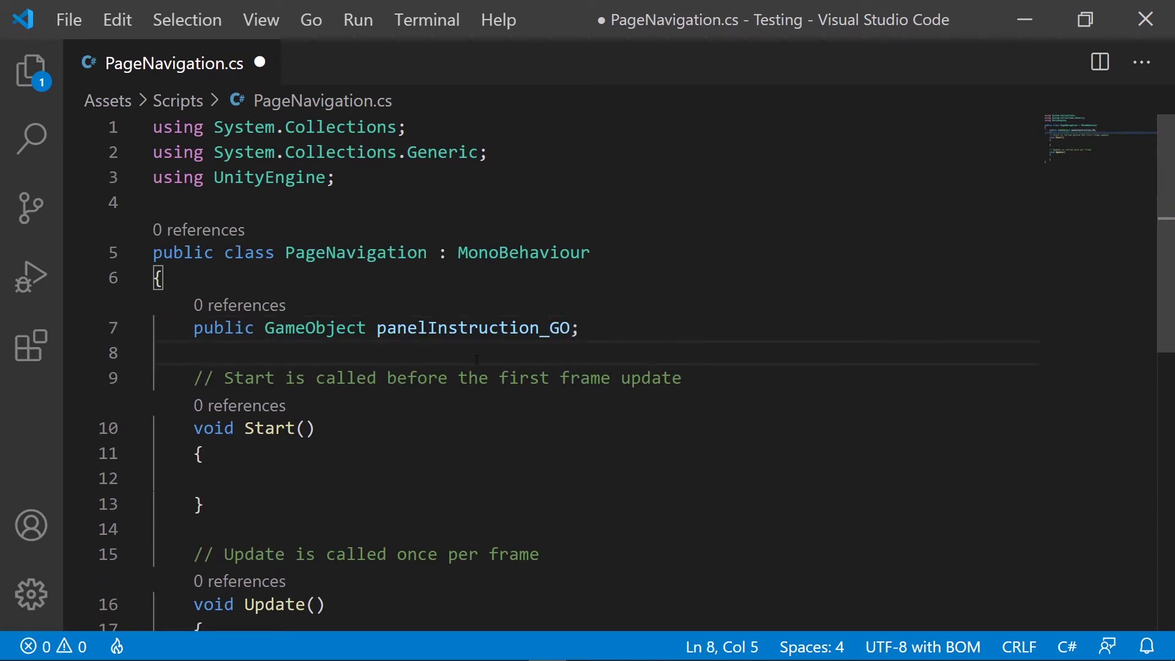
# Step: Add panelInstruction_GO.SetActive(false); inside Start() and save the script
pyautogui.doubleClick(473, 328)
pyautogui.hotkey('ctrl', 'c')
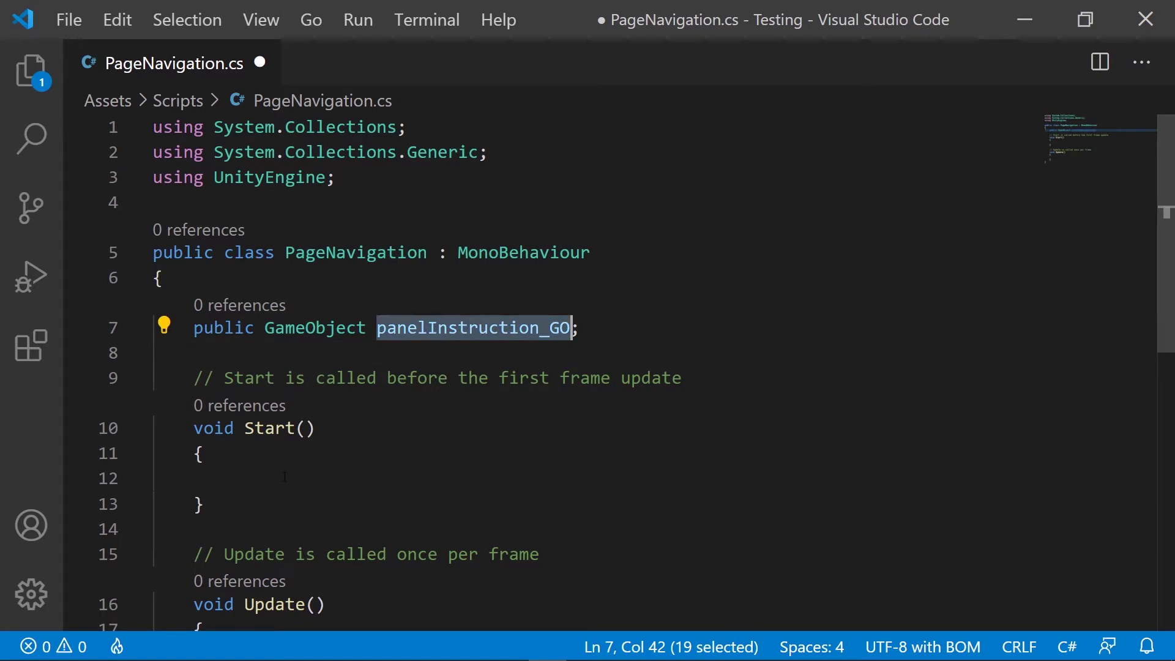
pyautogui.click(284, 477)
pyautogui.hotkey('ctrl', 'v')
pyautogui.write('.Se')
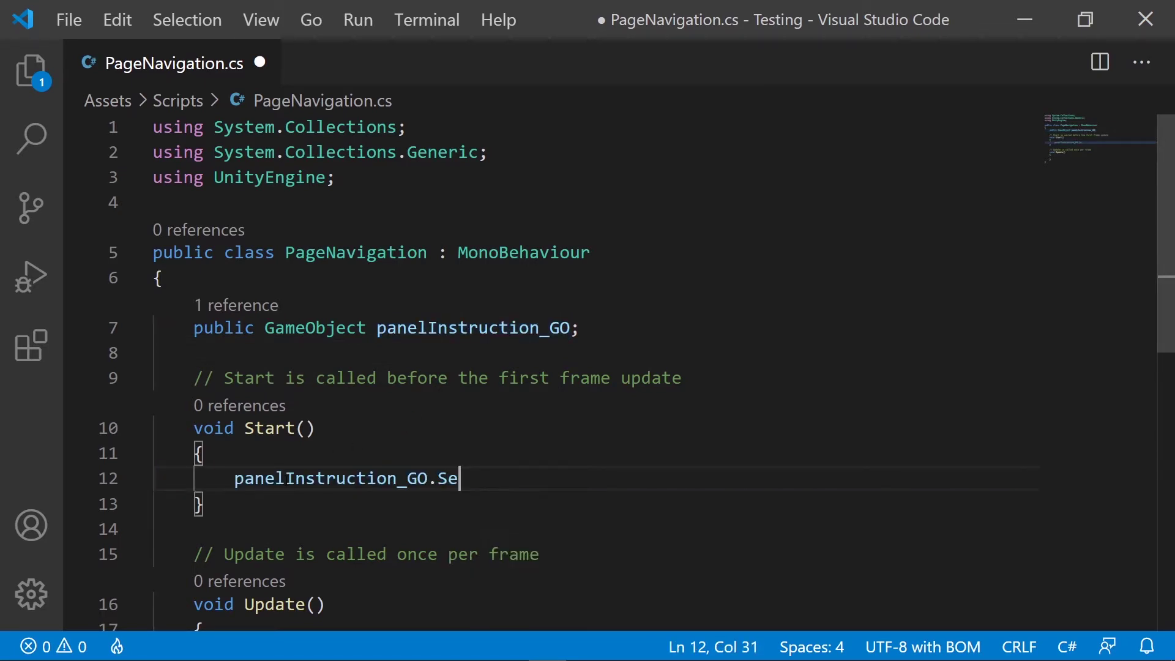
pyautogui.write('tActive')
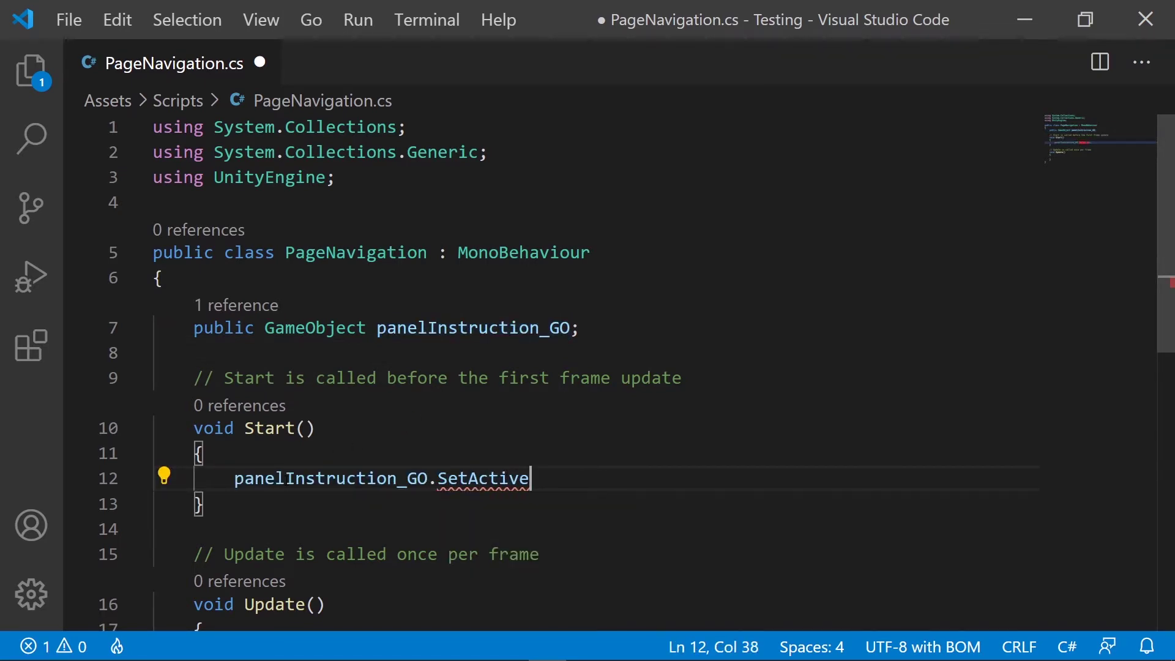
pyautogui.write('(false')
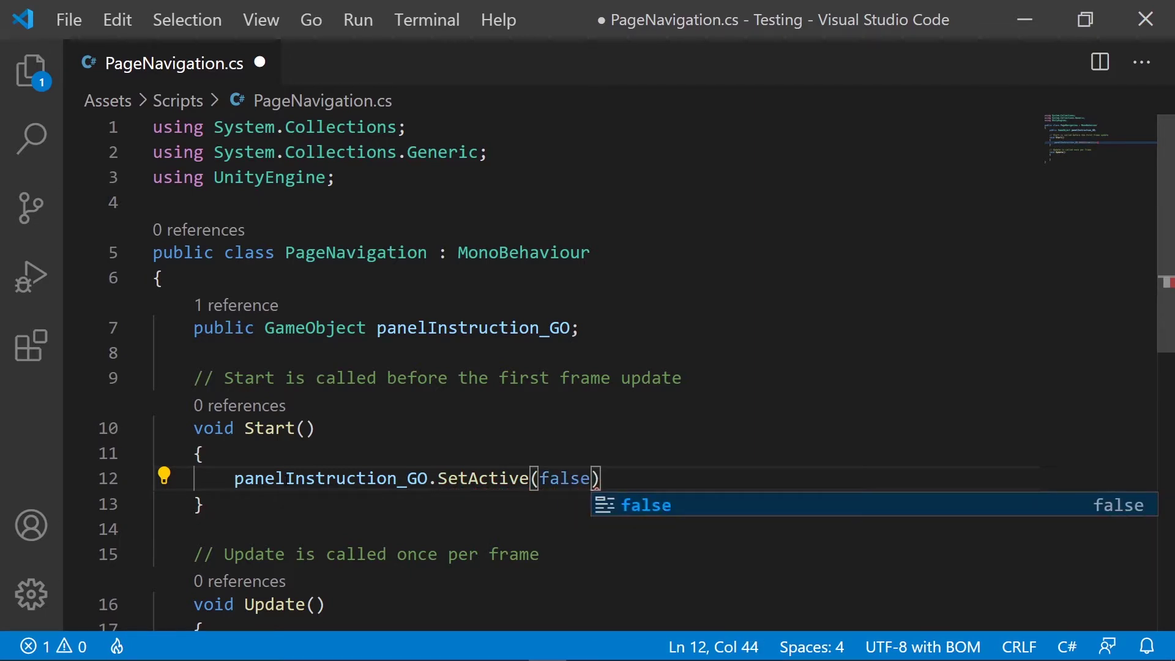
pyautogui.write(');')
pyautogui.hotkey('ctrl', 's')
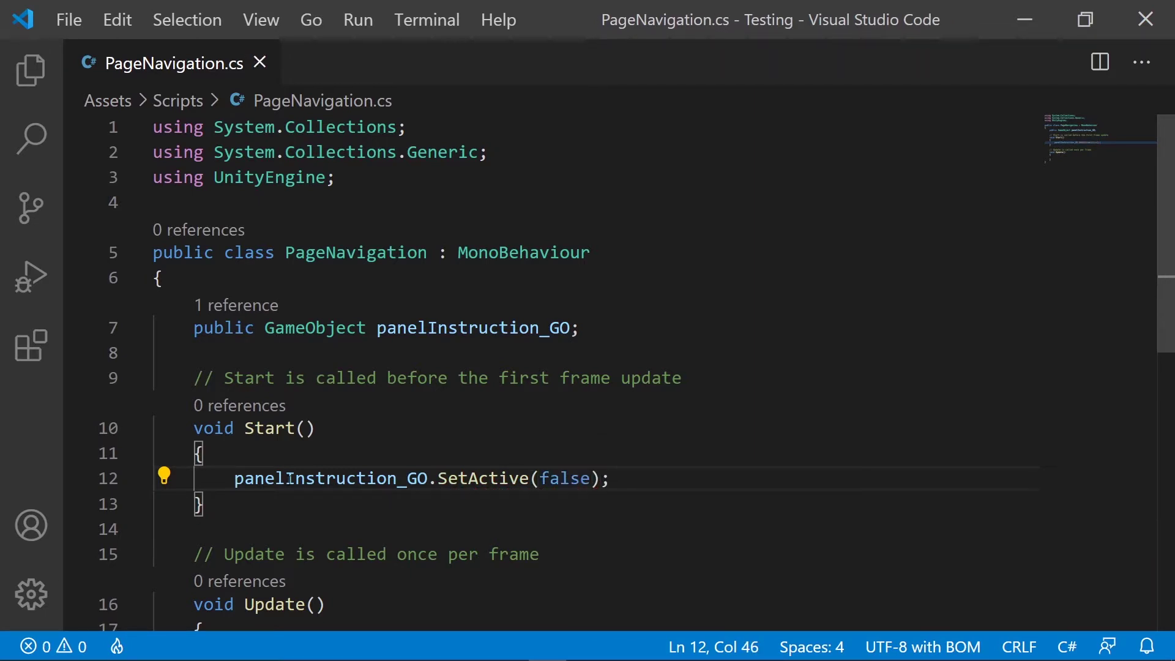
pyautogui.click(655, 351)
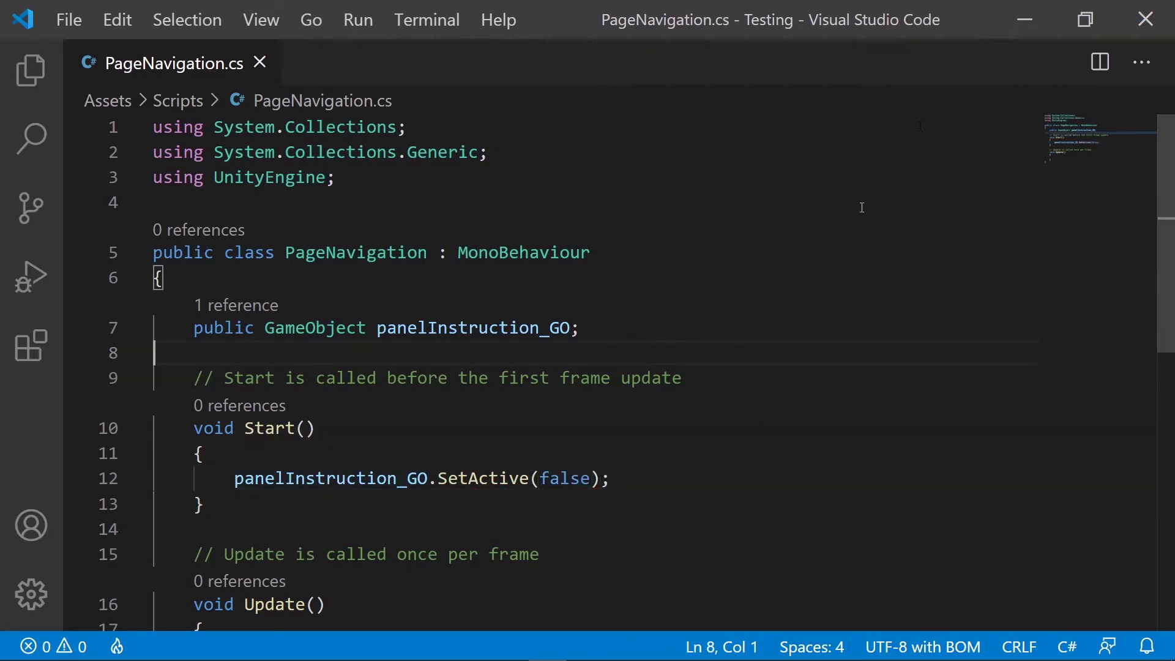
# Step: Assign PanelInstruction to the Panel Instruction_GO field, then test in Play mode that only START shows
pyautogui.click(1026, 16)
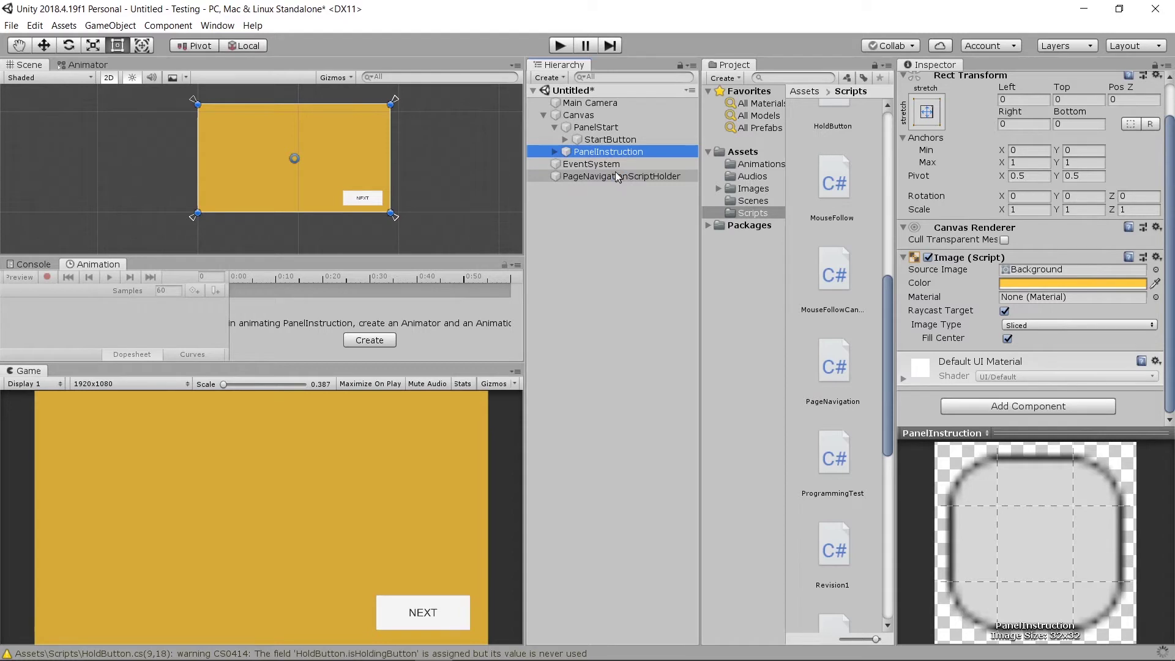
pyautogui.click(614, 175)
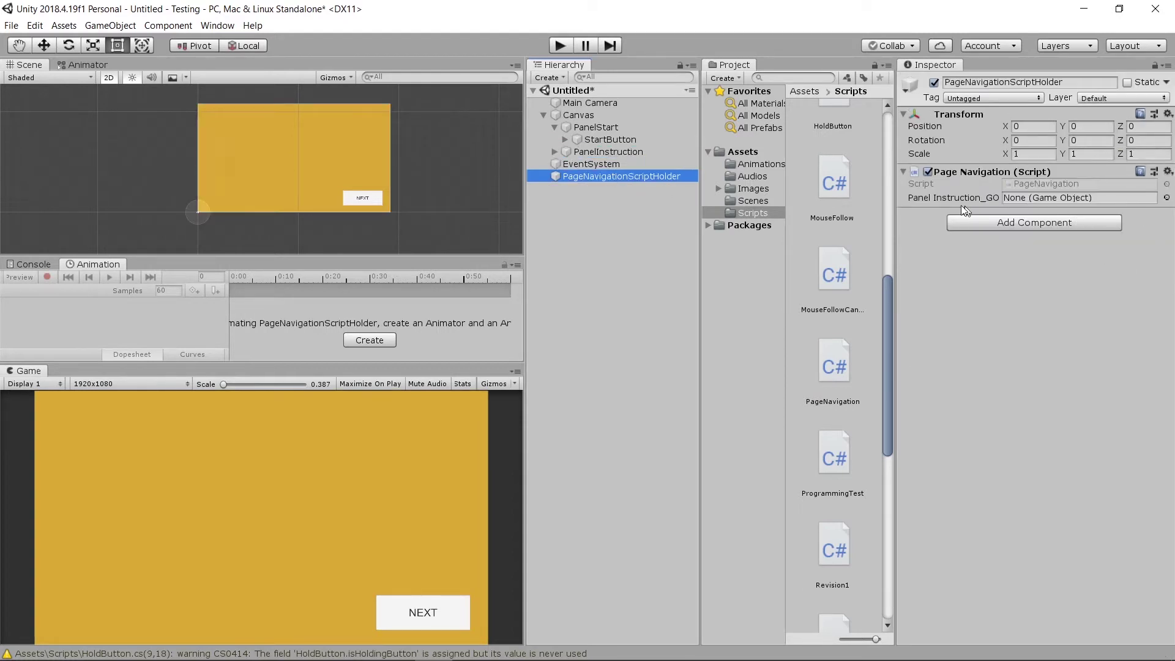
pyautogui.moveTo(595, 152); pyautogui.dragTo(1039, 200)
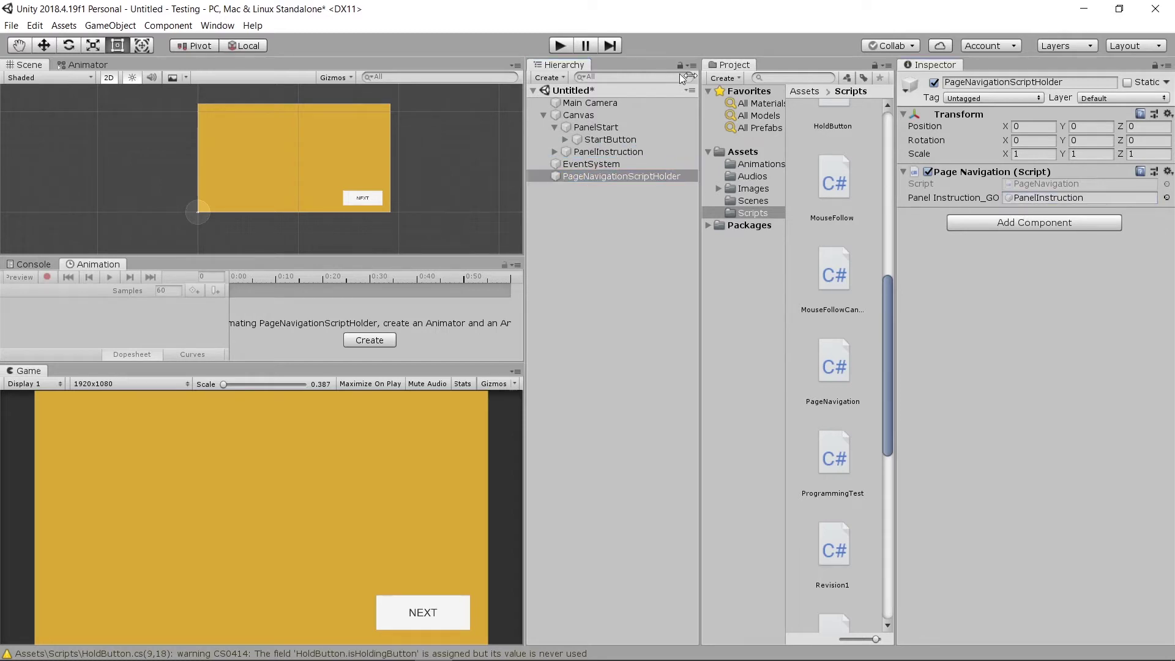
pyautogui.click(560, 46)
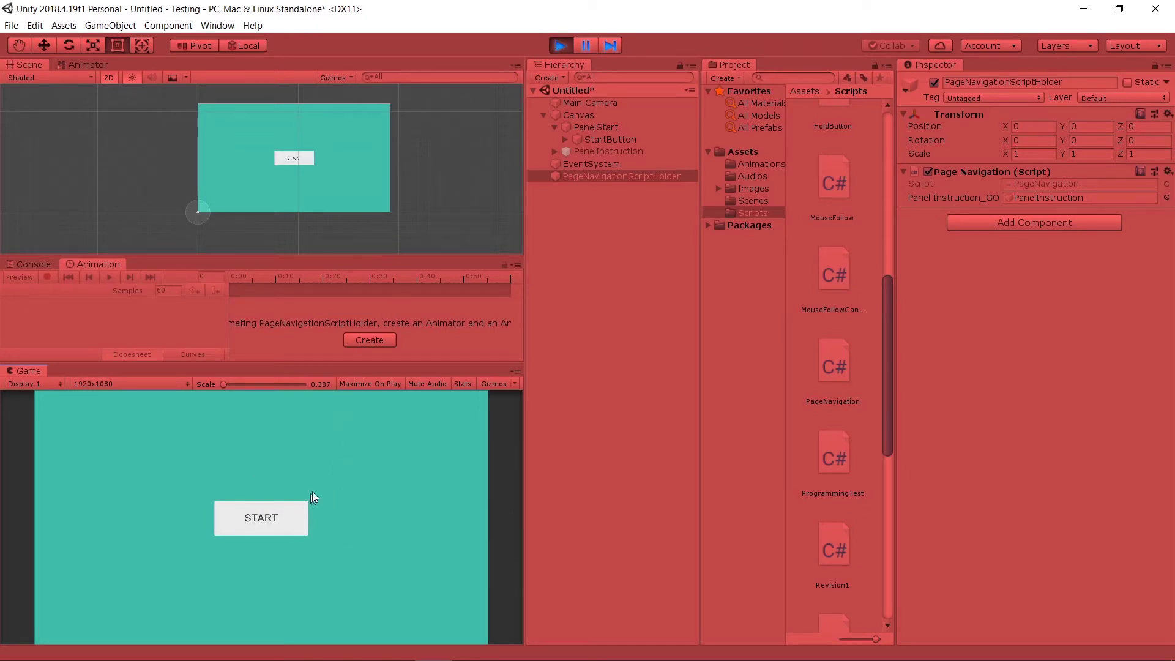
pyautogui.click(562, 45)
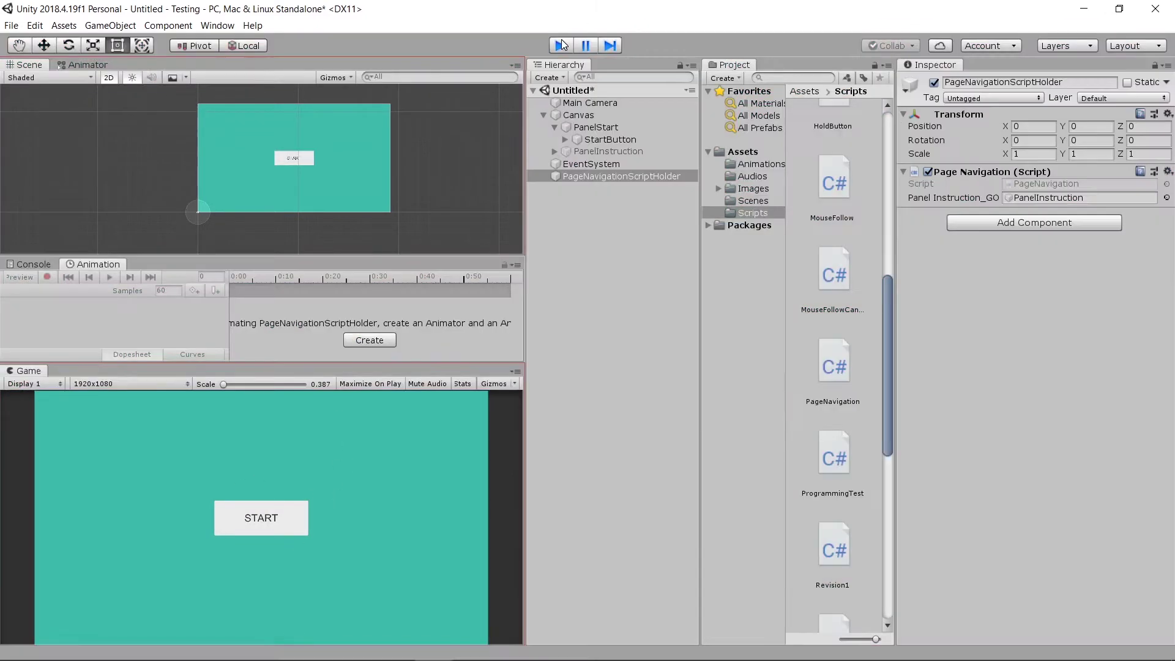
pyautogui.click(1073, 182)
# Step: Add a public void PressStartBtn() method with an opening brace below Update()
pyautogui.doubleClick(1072, 182)
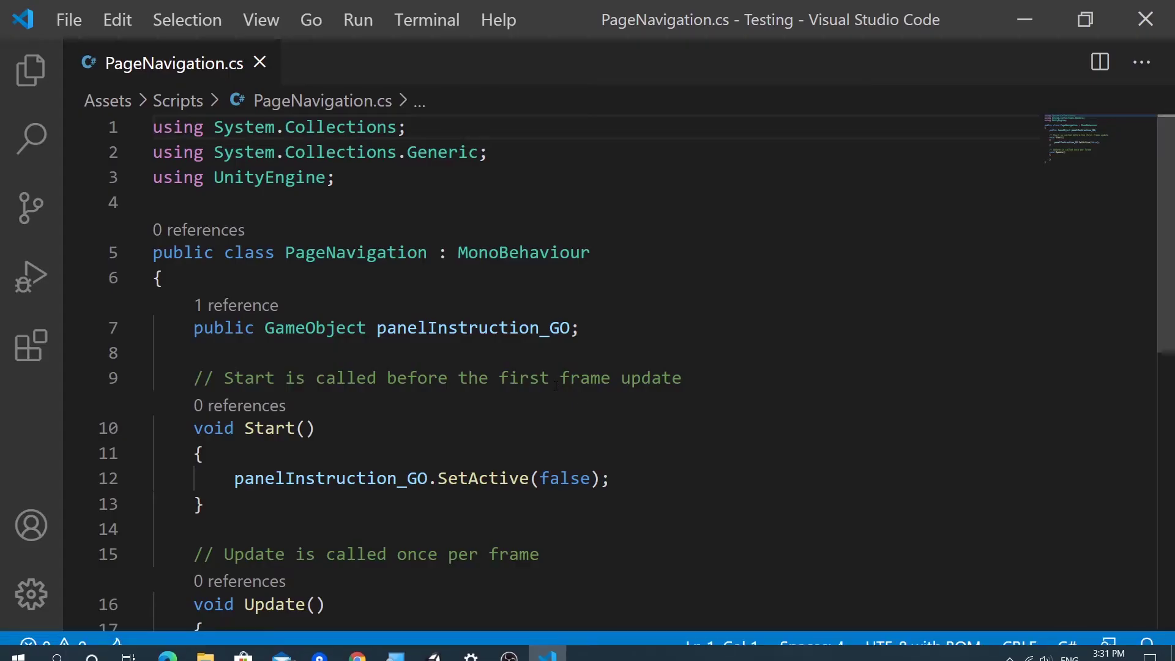
pyautogui.click(598, 378)
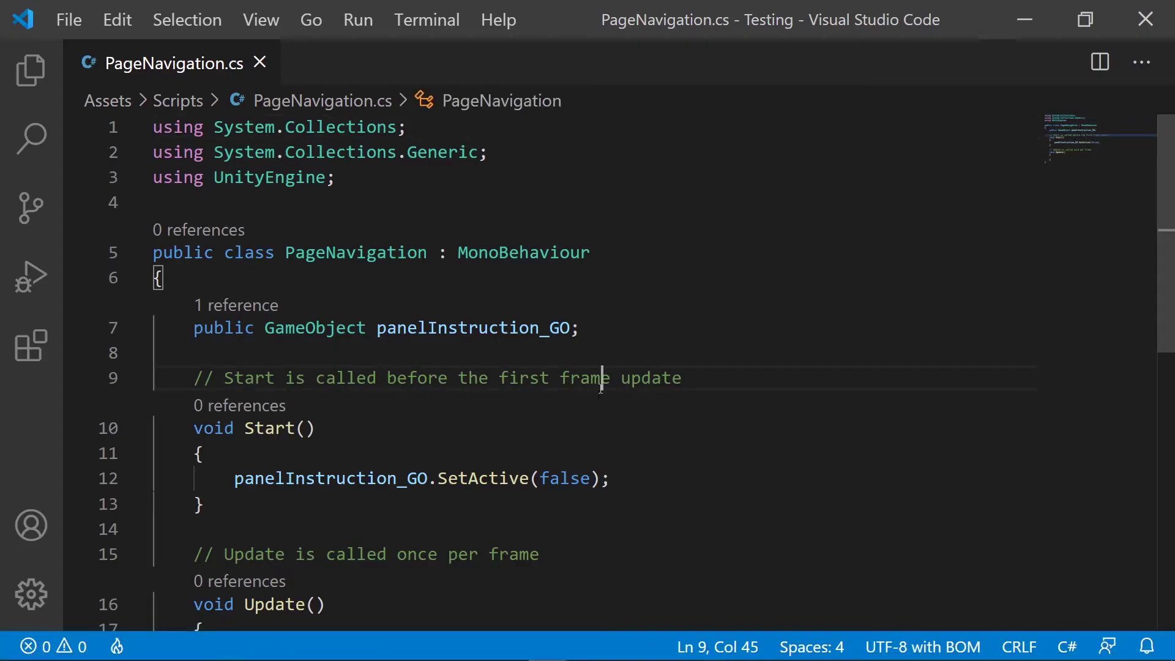
pyautogui.scroll(-3, 582, 455)
pyautogui.click(245, 436)
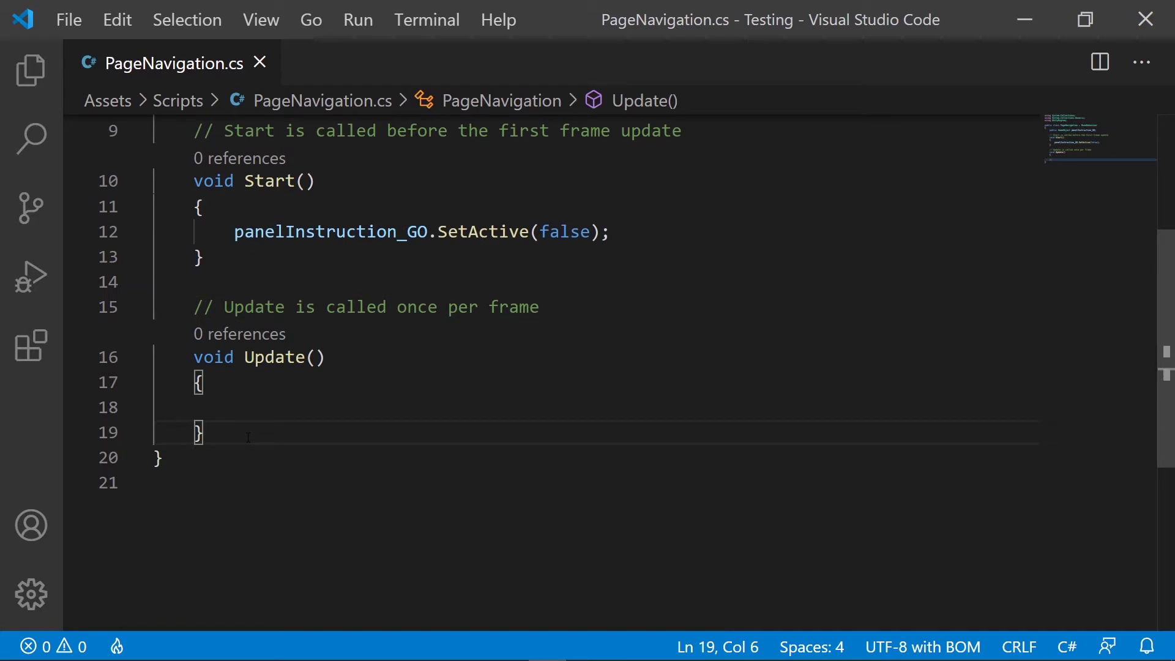
pyautogui.press('Return')
pyautogui.press('Return')
pyautogui.write('publ')
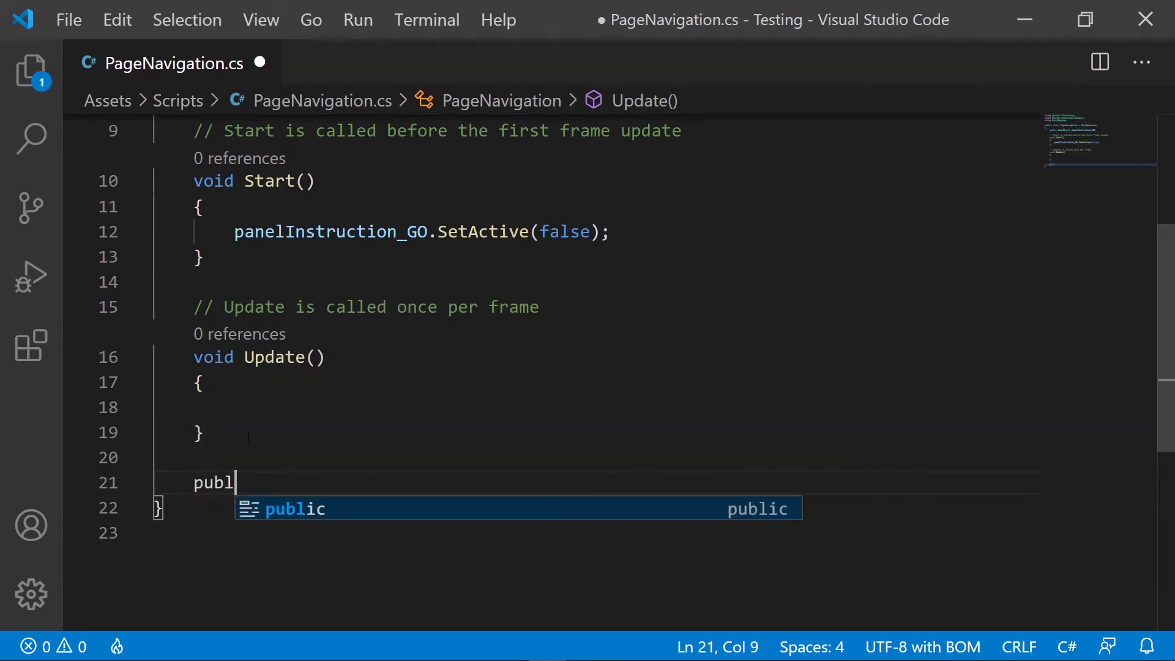
pyautogui.write('ic void ')
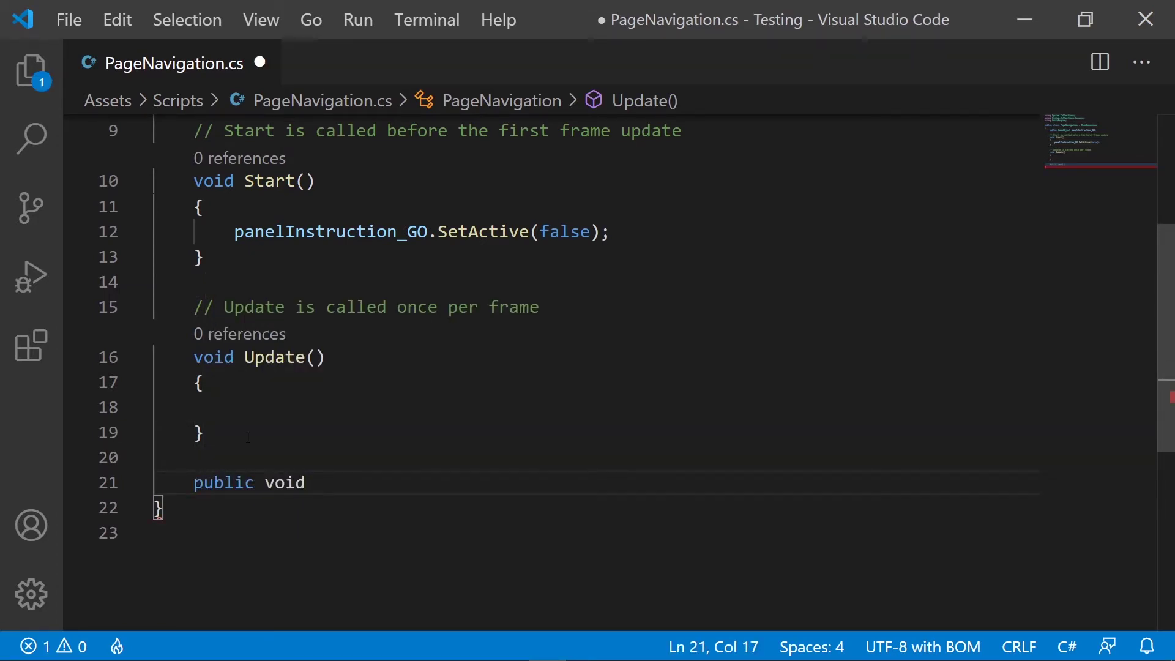
pyautogui.write('PressStart')
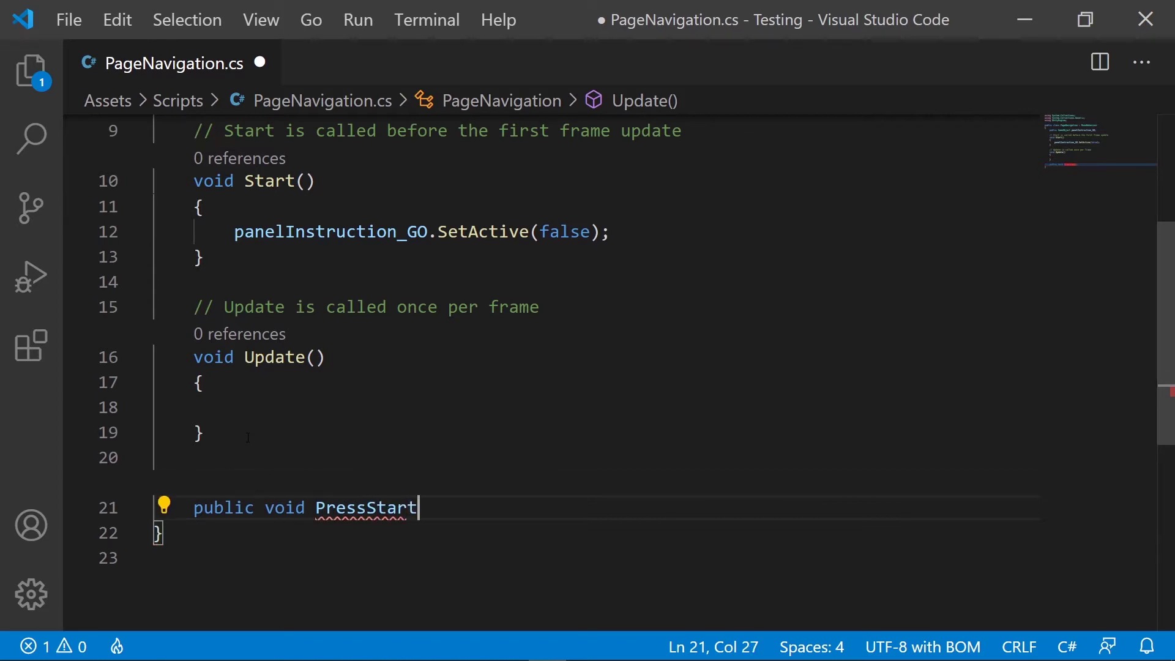
pyautogui.write('Btn()')
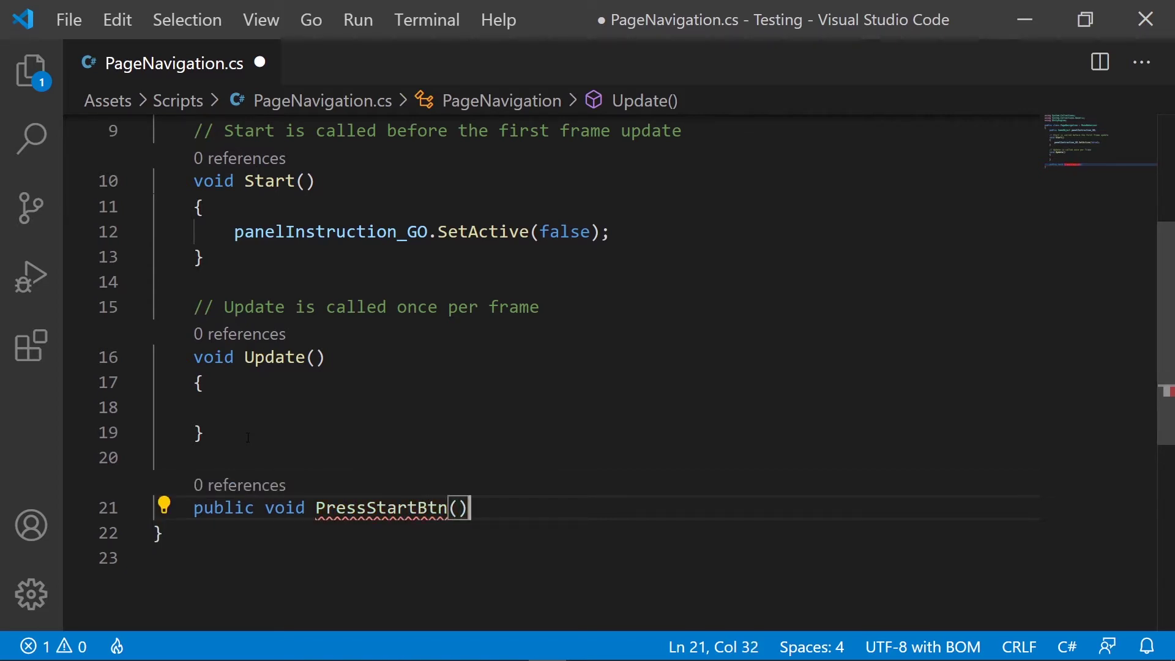
pyautogui.press('Return')
pyautogui.write('{')
pyautogui.press('Return')
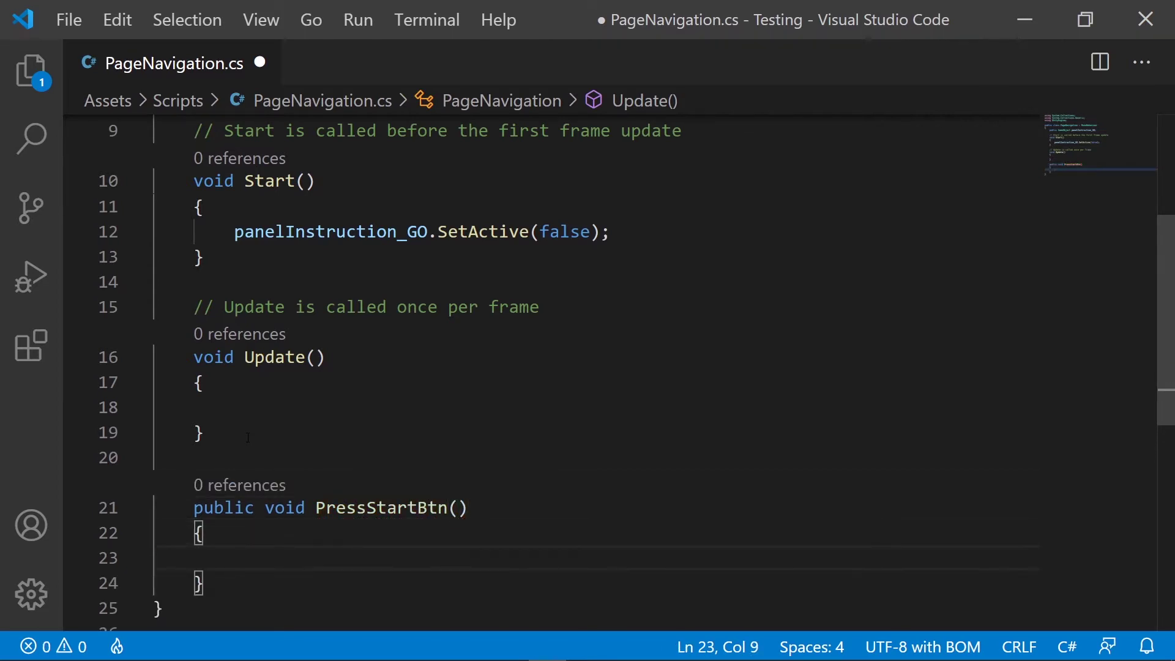
# Step: Fill PressStartBtn with panelInstruction_GO.SetActive(true); and save the script
pyautogui.scroll(-3, 438, 331)
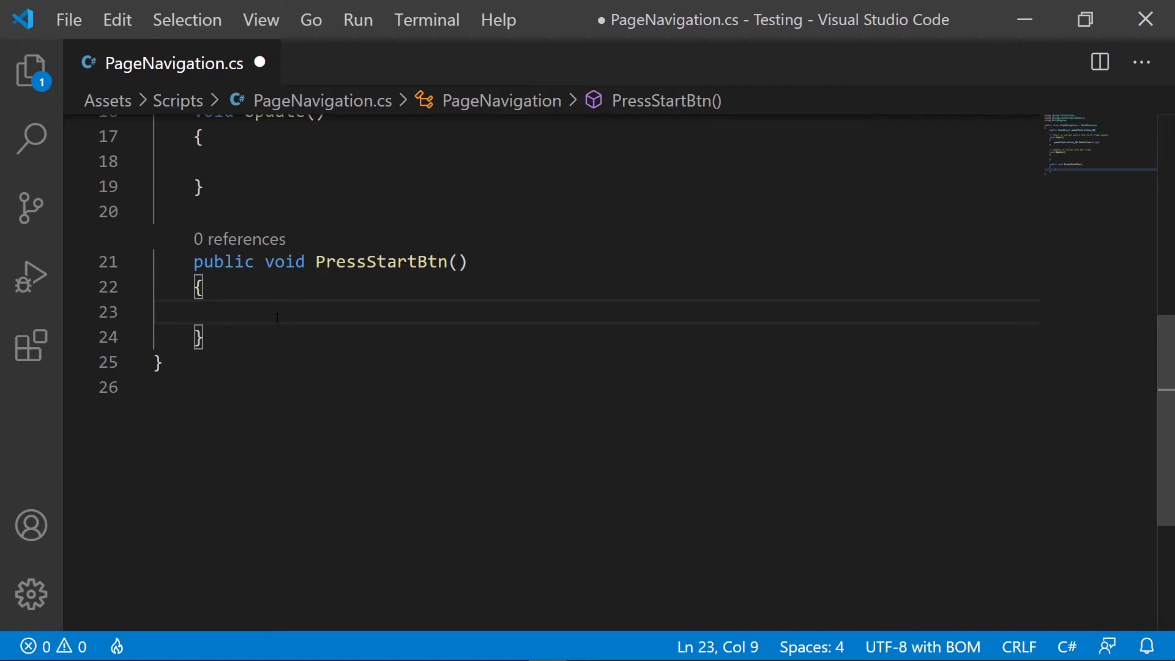
pyautogui.scroll(5, 425, 344)
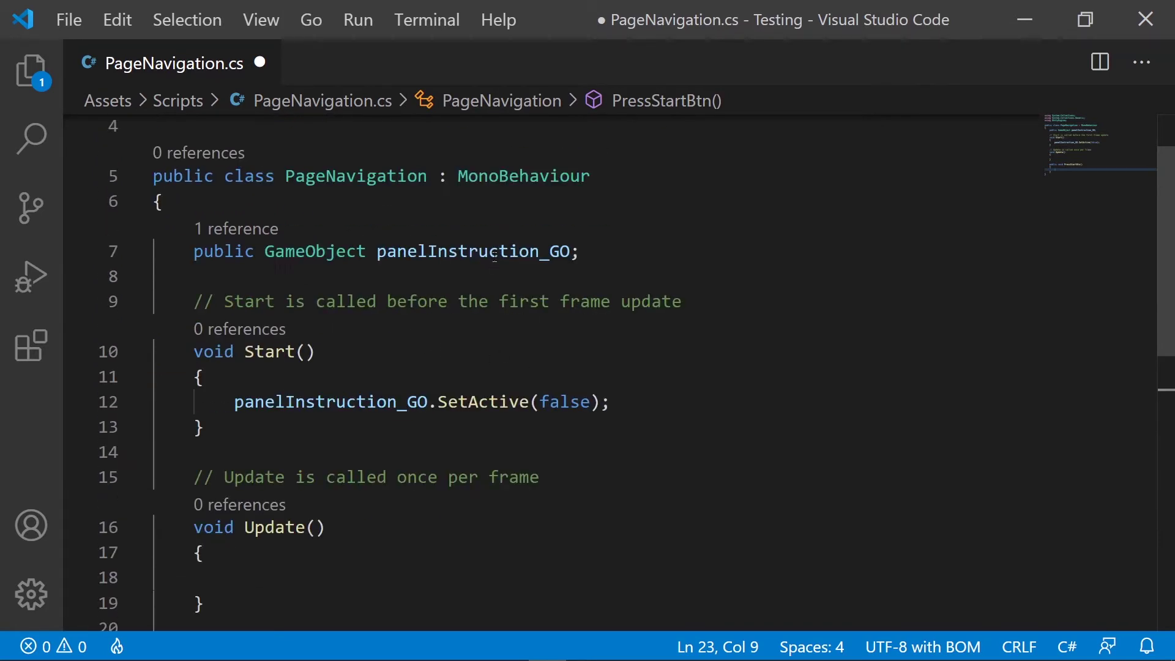
pyautogui.scroll(-1, 577, 399)
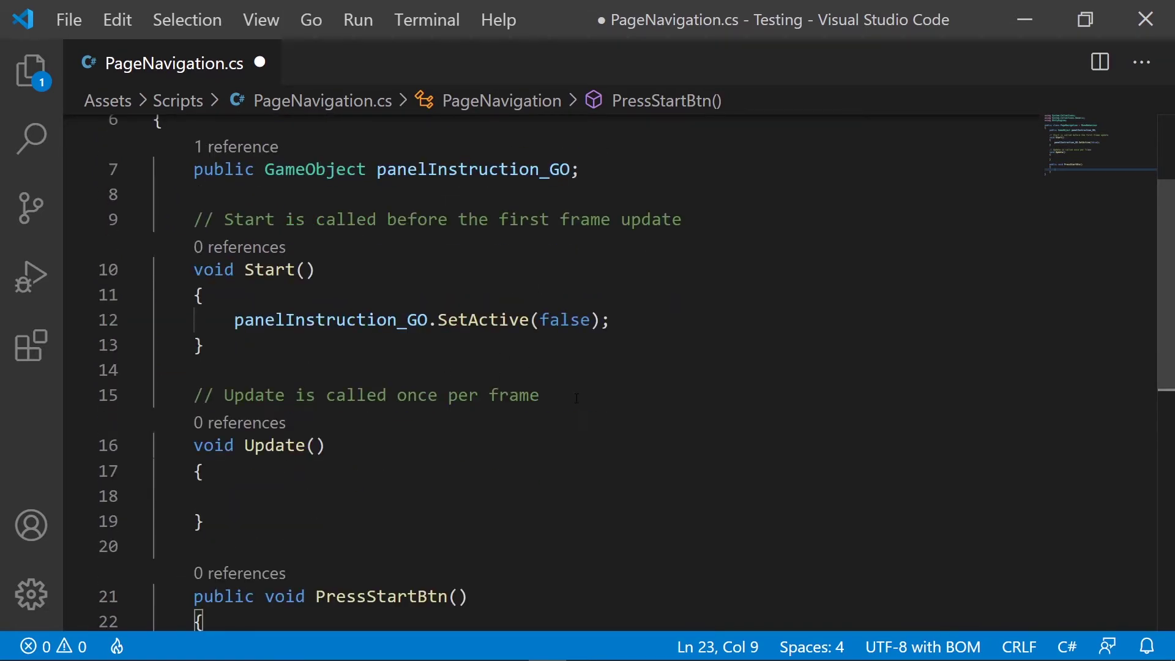
pyautogui.scroll(-5, 577, 397)
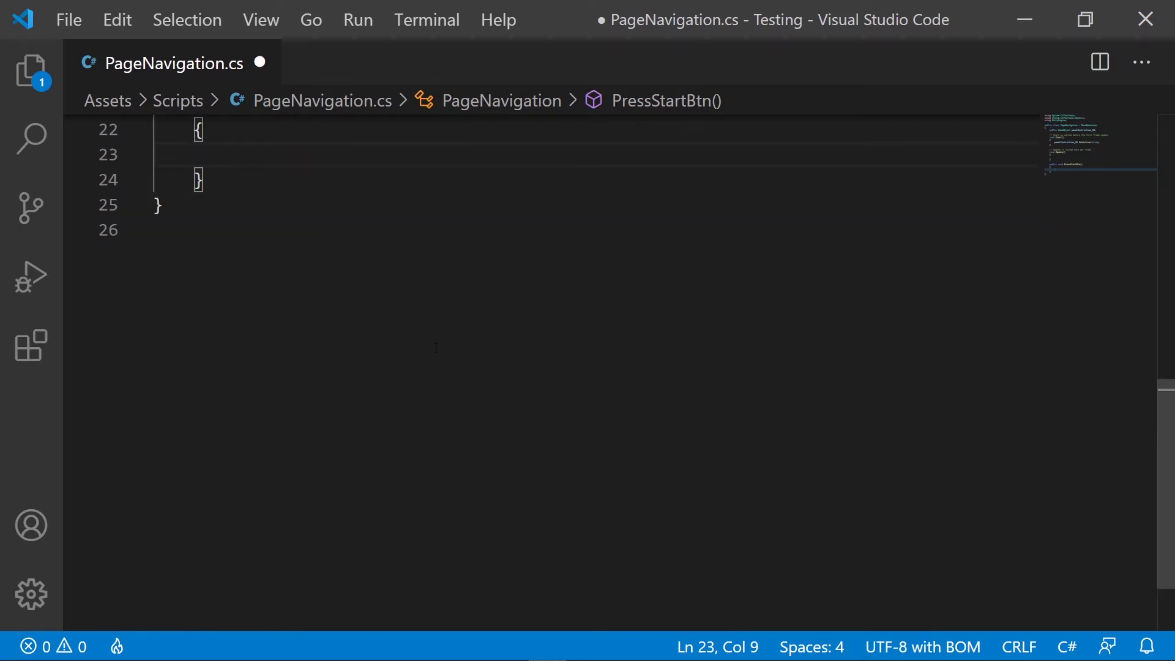
pyautogui.scroll(2, 436, 348)
pyautogui.write('panel')
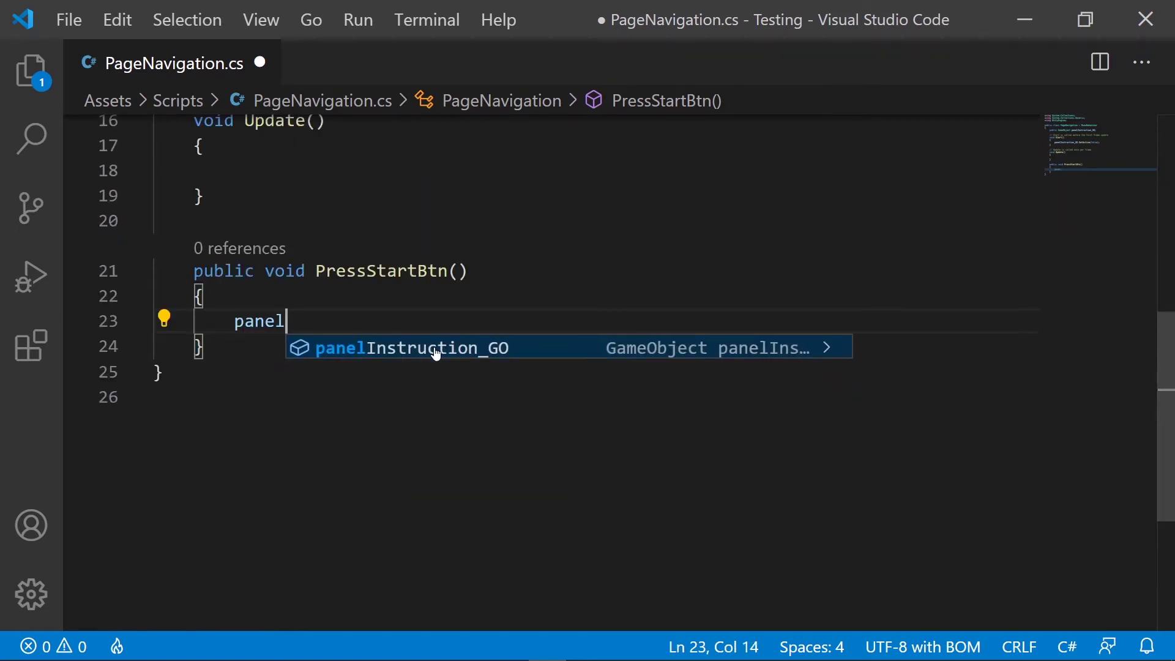
pyautogui.press('Tab')
pyautogui.write('.SetA')
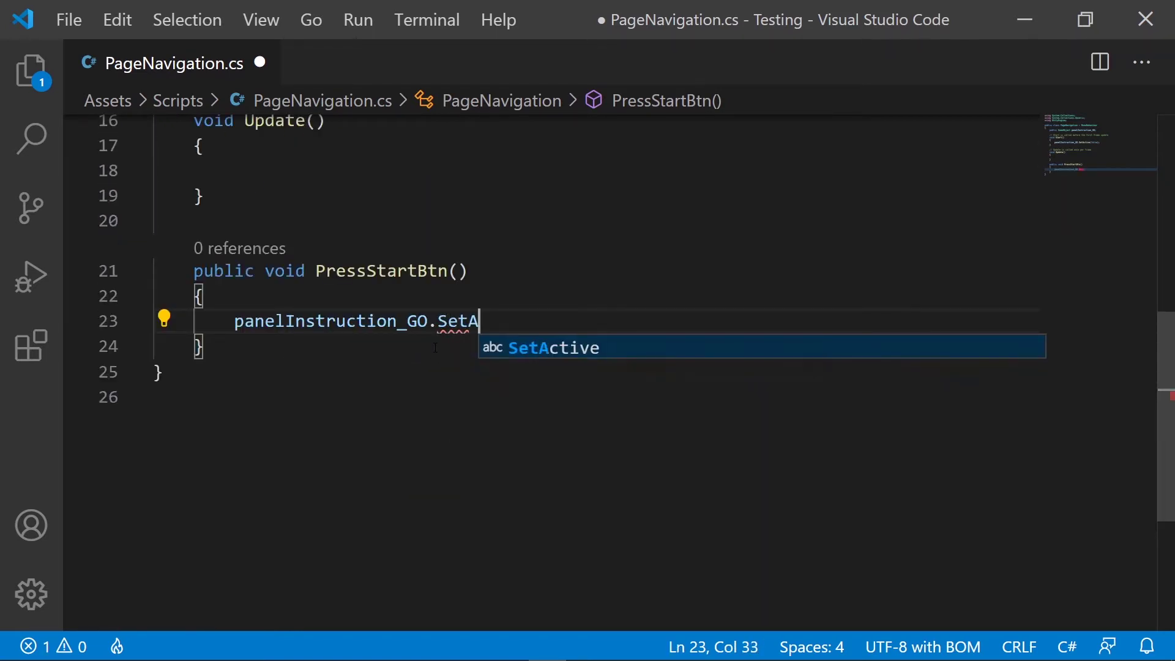
pyautogui.write('ctive(true')
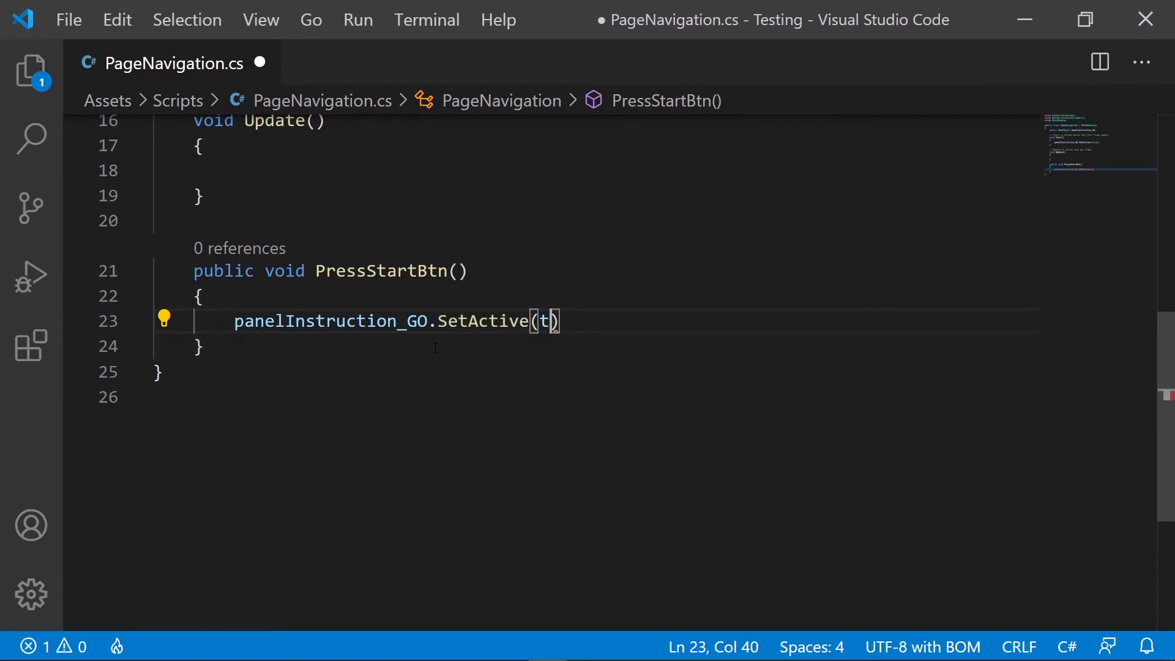
pyautogui.write(');')
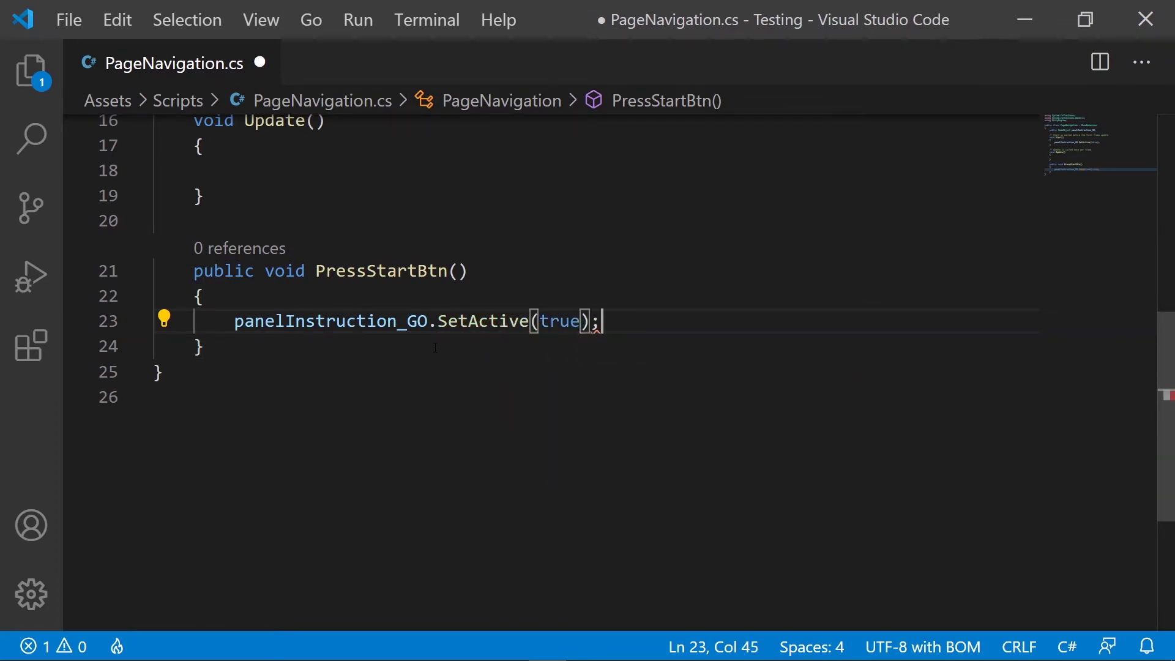
pyautogui.hotkey('ctrl', 's')
pyautogui.scroll(1, 436, 347)
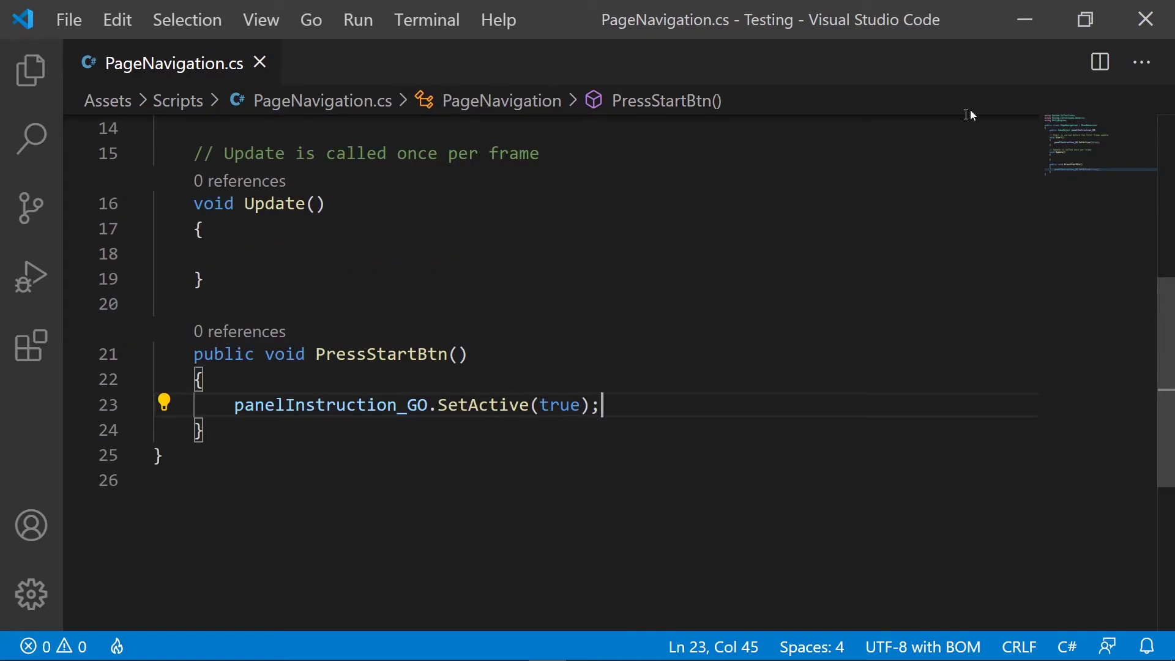
# Step: Give StartButton an On Click entry calling PageNavigation.PressStartBtn on PageNavigationScriptHolder, then enter Play mode
pyautogui.click(1024, 21)
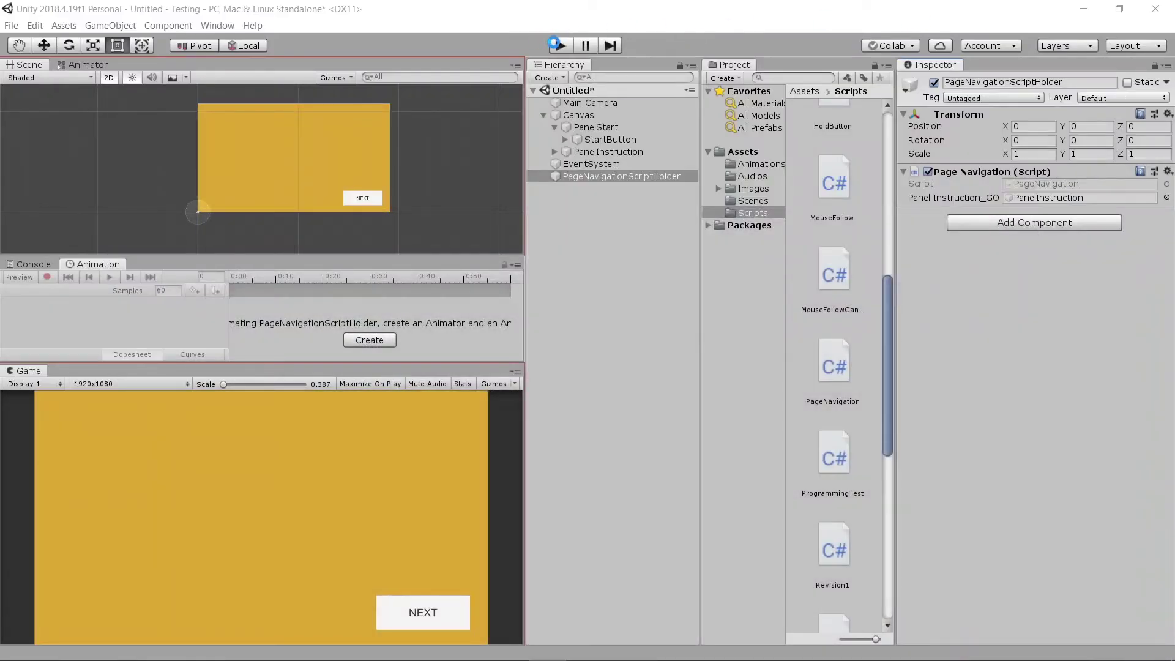
pyautogui.click(594, 140)
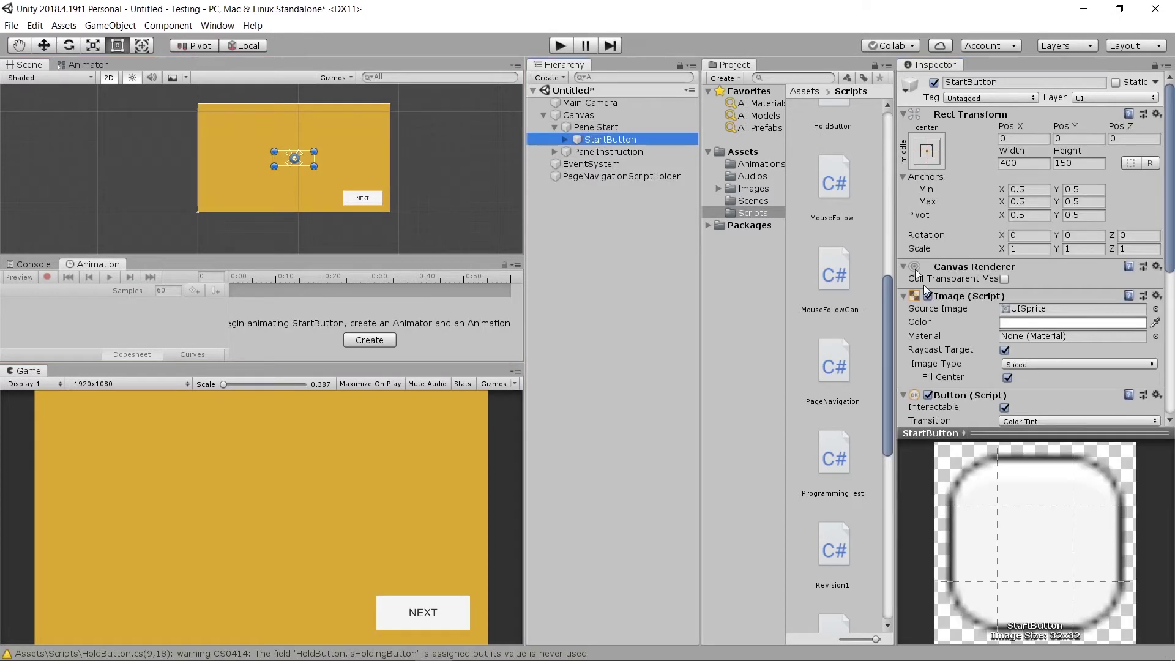
pyautogui.scroll(-8, 1034, 379)
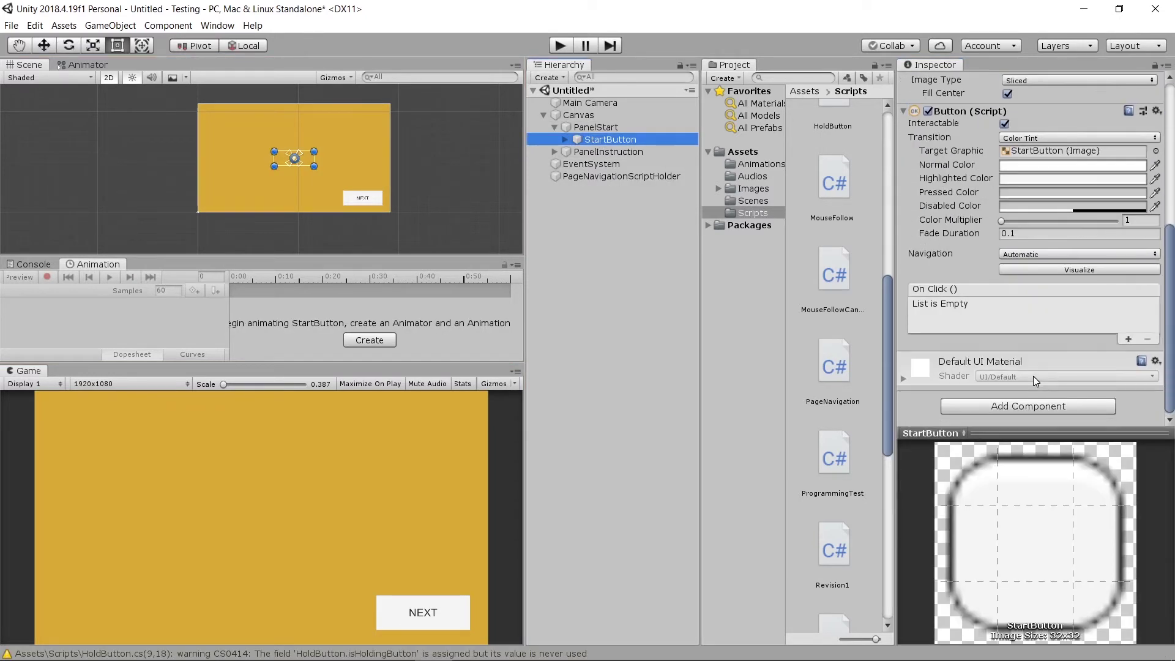
pyautogui.click(1127, 340)
pyautogui.moveTo(622, 179); pyautogui.dragTo(948, 320)
pyautogui.click(1027, 310)
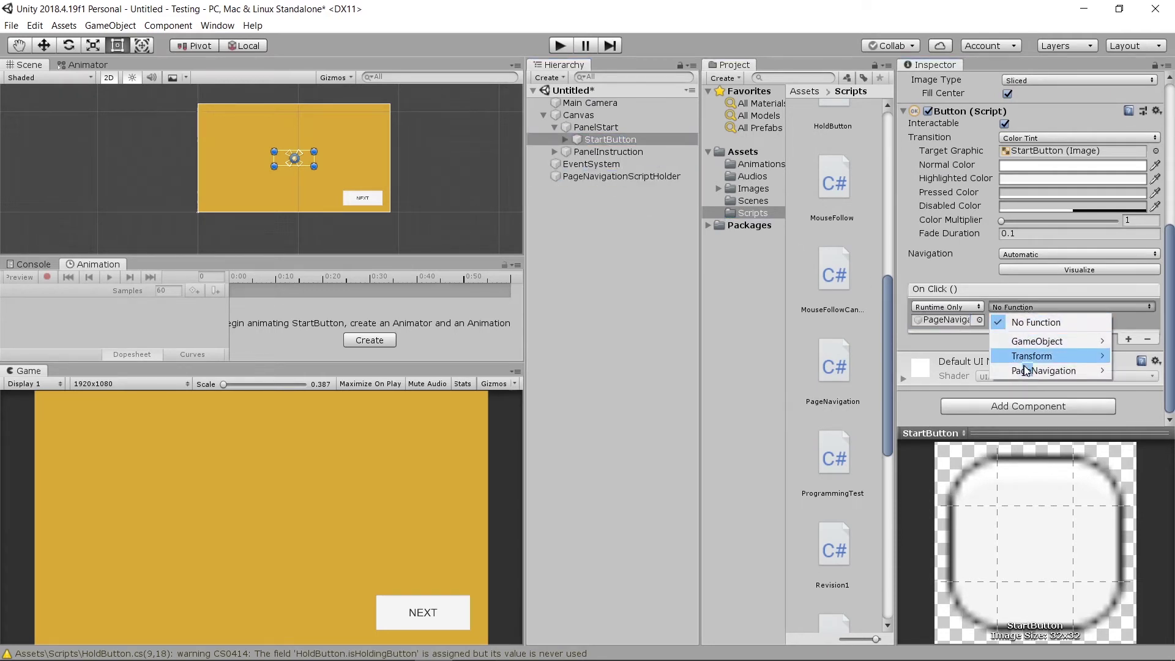
pyautogui.moveTo(1025, 371)
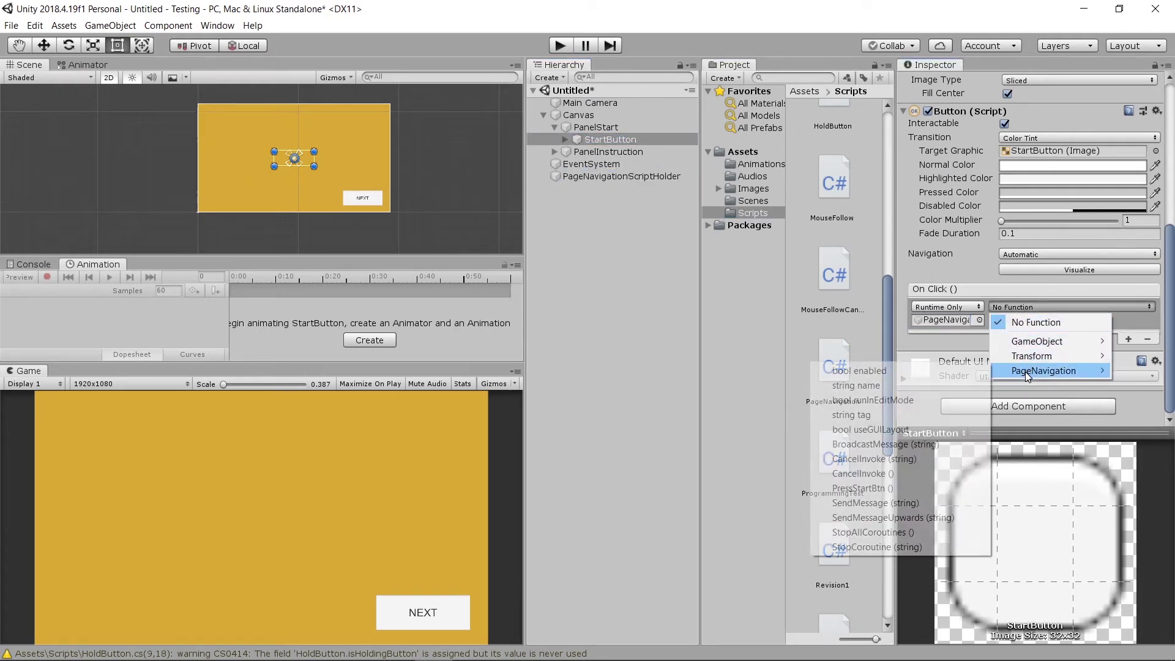
pyautogui.click(883, 490)
pyautogui.click(560, 46)
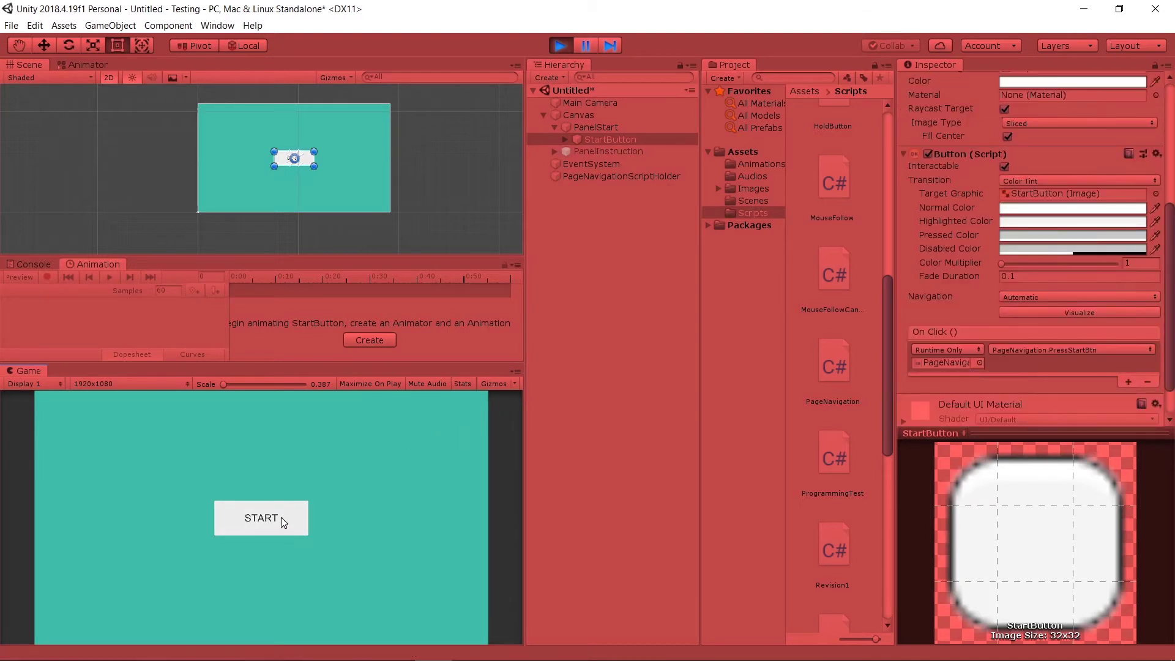
# Step: Press START in the Game view to confirm the yellow NEXT panel appears, then stop Play mode
pyautogui.click(281, 519)
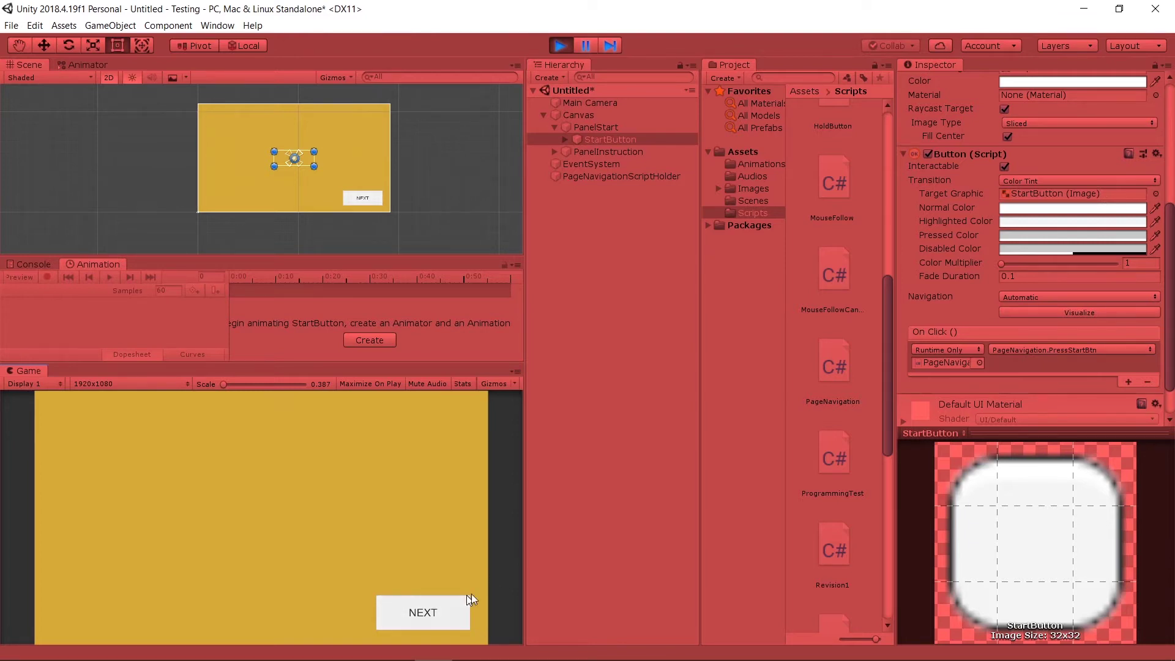
pyautogui.click(568, 45)
# Step: Add a new UI Panel under Canvas and rename it PanelGame
pyautogui.click(543, 115)
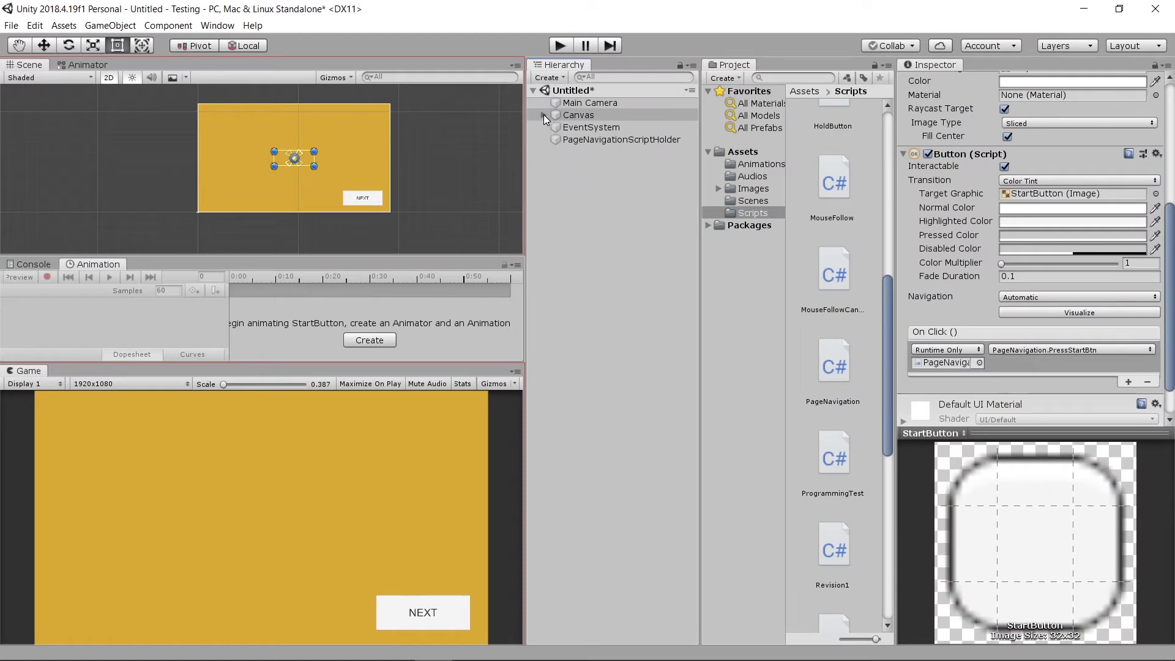
pyautogui.click(613, 200)
pyautogui.click(541, 115)
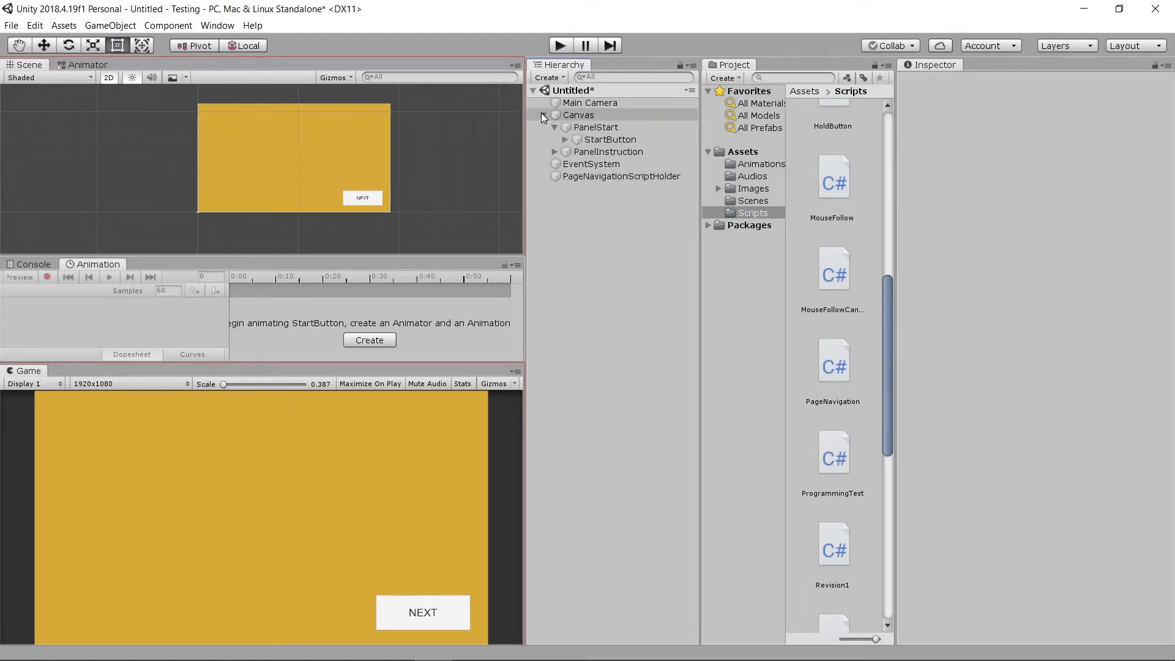
pyautogui.click(553, 126)
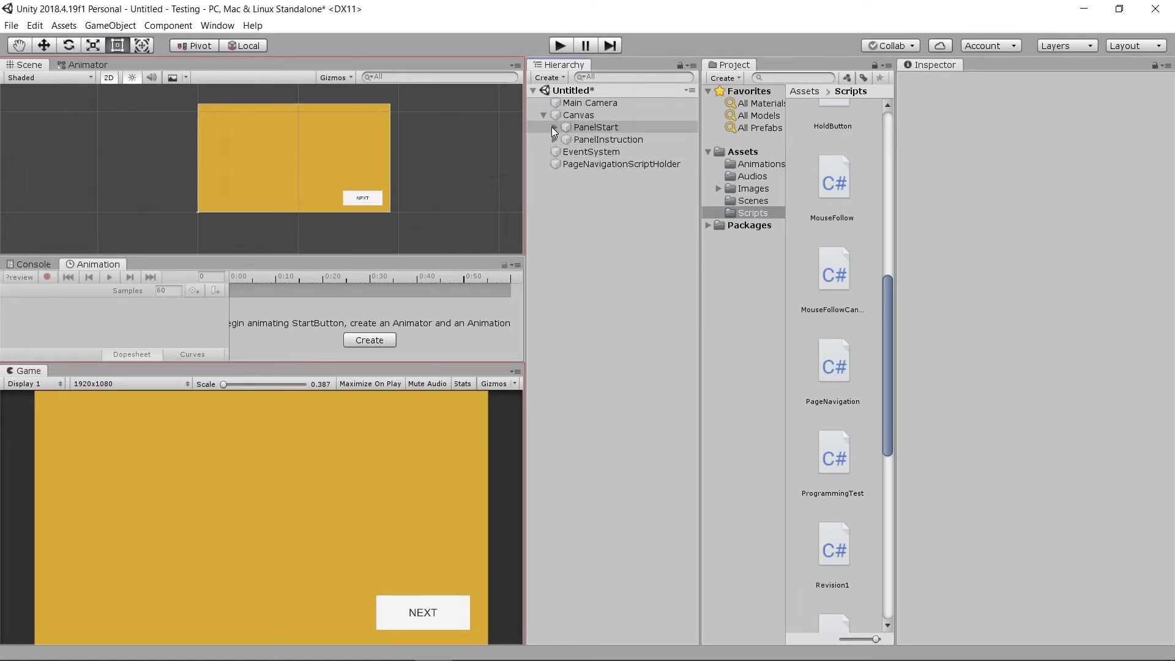
pyautogui.click(590, 115)
pyautogui.rightClick(590, 115)
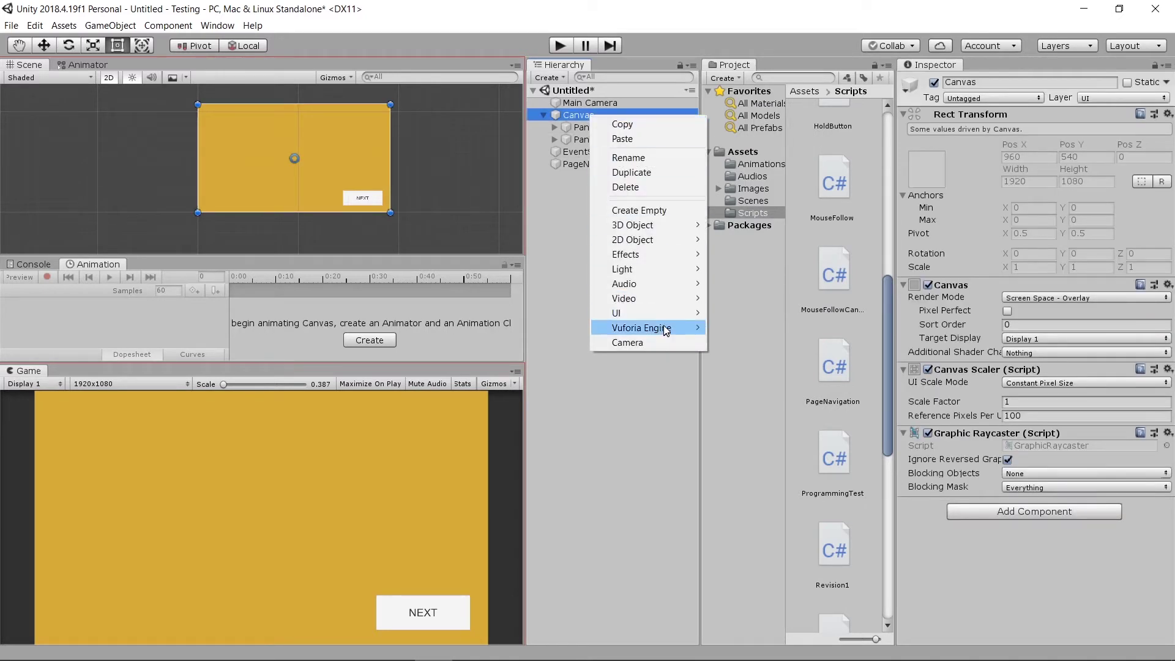
pyautogui.moveTo(667, 314)
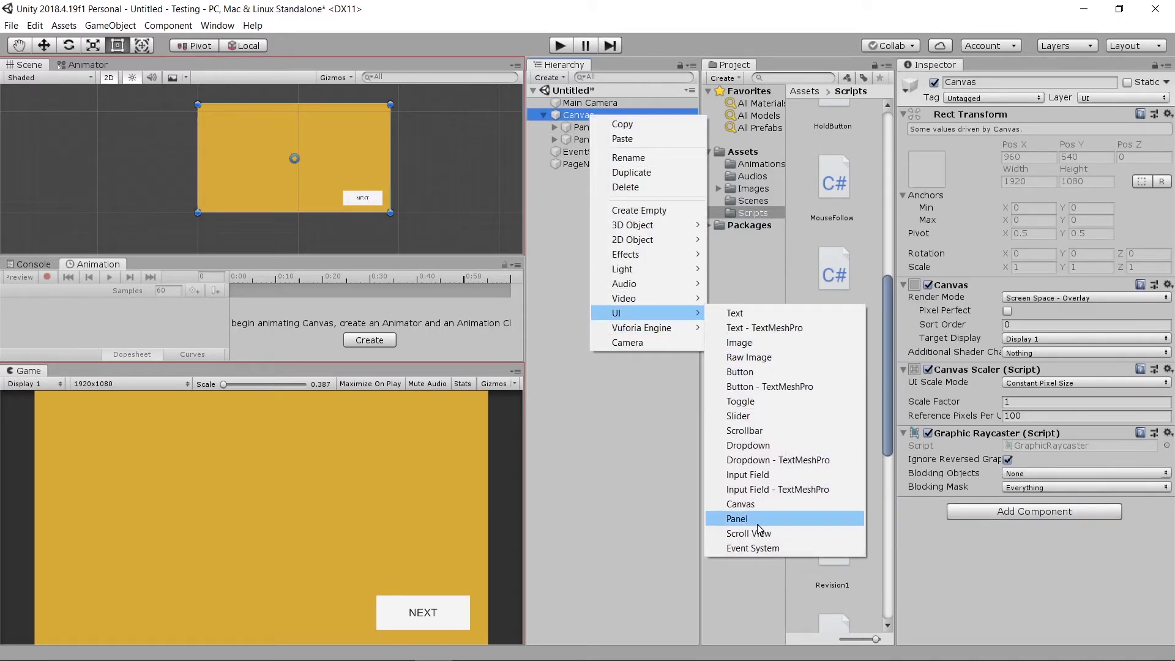
pyautogui.click(737, 519)
pyautogui.scroll(3, 337, 192)
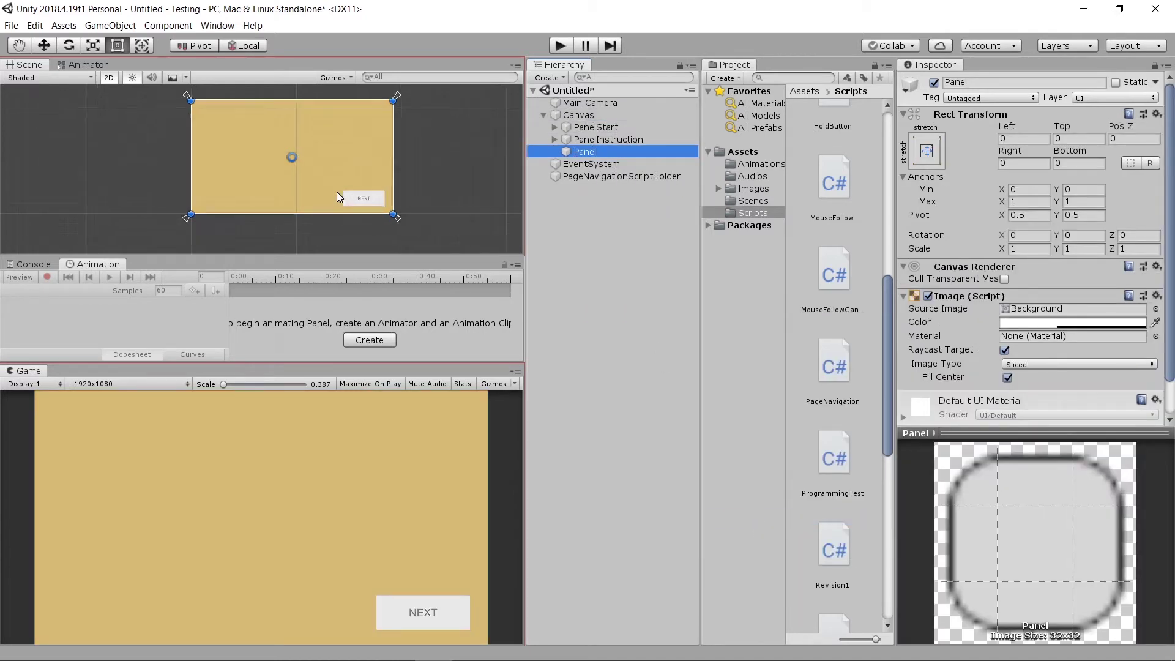
pyautogui.click(992, 82)
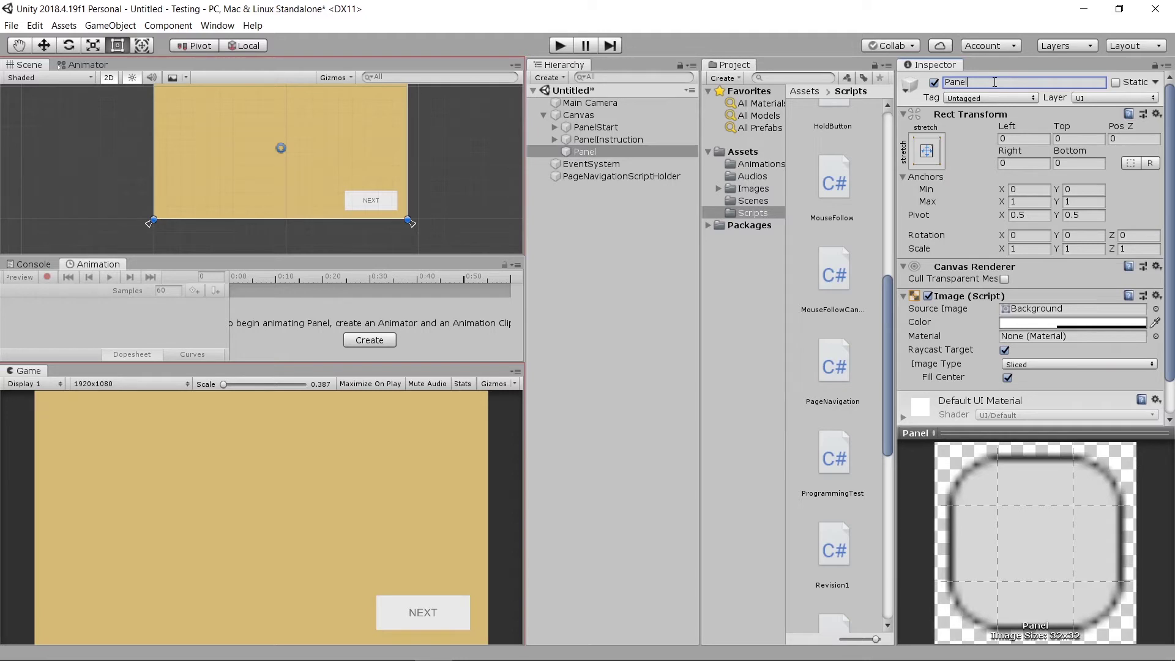
pyautogui.write('Game')
pyautogui.press('Return')
# Step: Set the PanelGame background colour to an opaque light pink
pyautogui.click(1074, 324)
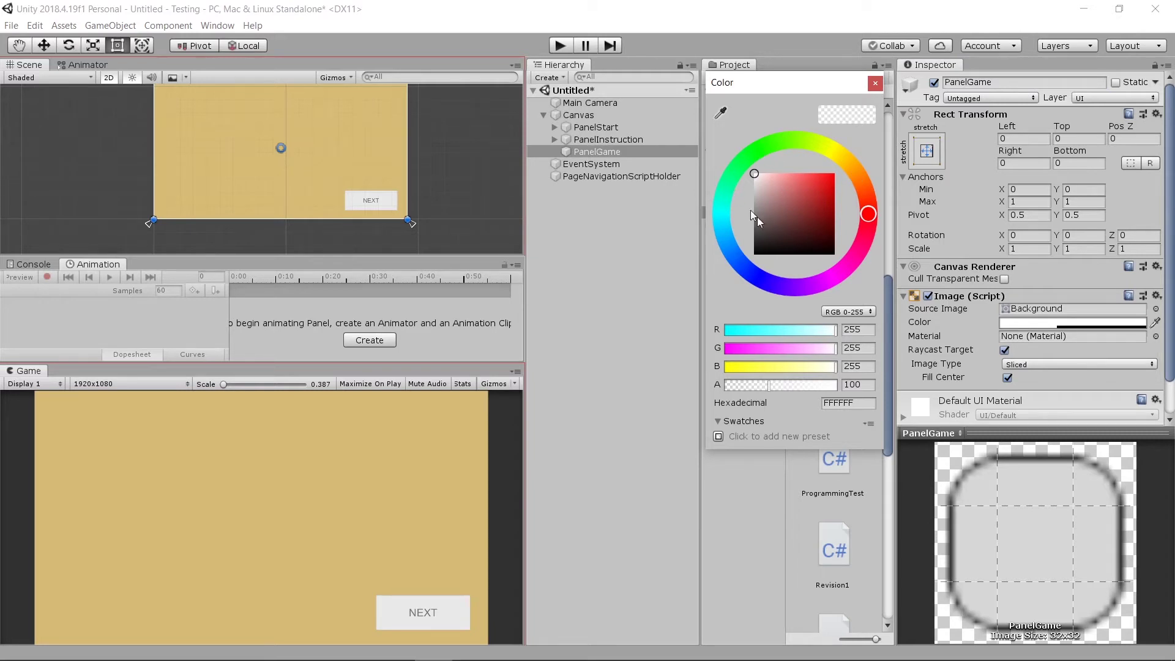
pyautogui.click(833, 277)
pyautogui.click(808, 179)
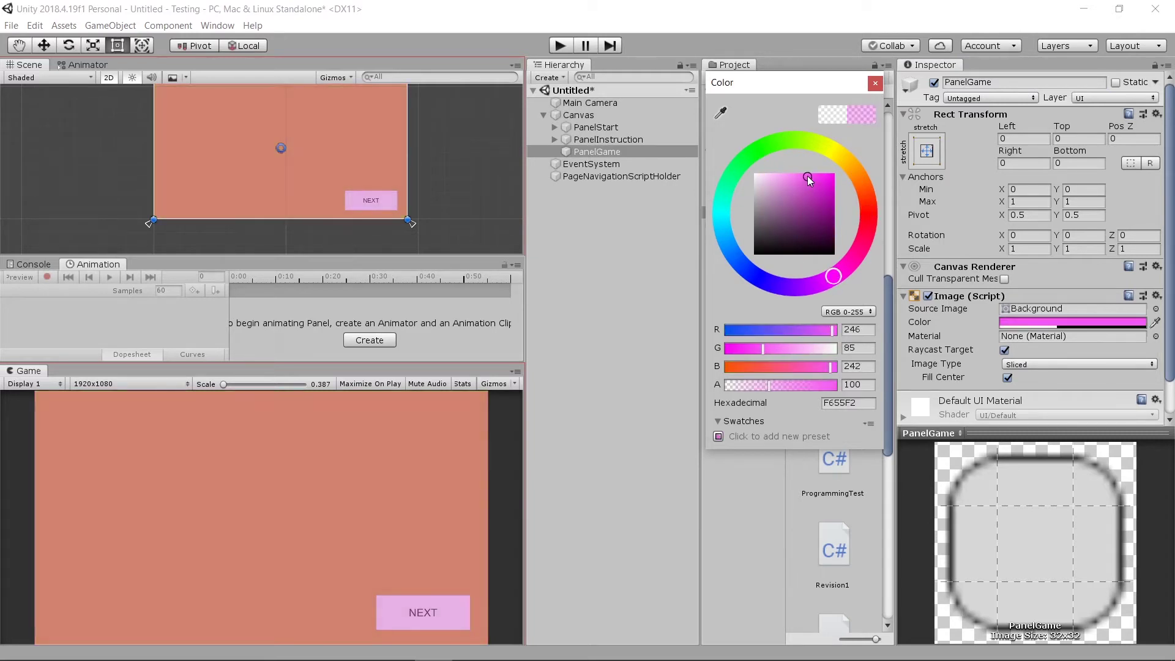
pyautogui.moveTo(797, 386); pyautogui.dragTo(853, 385)
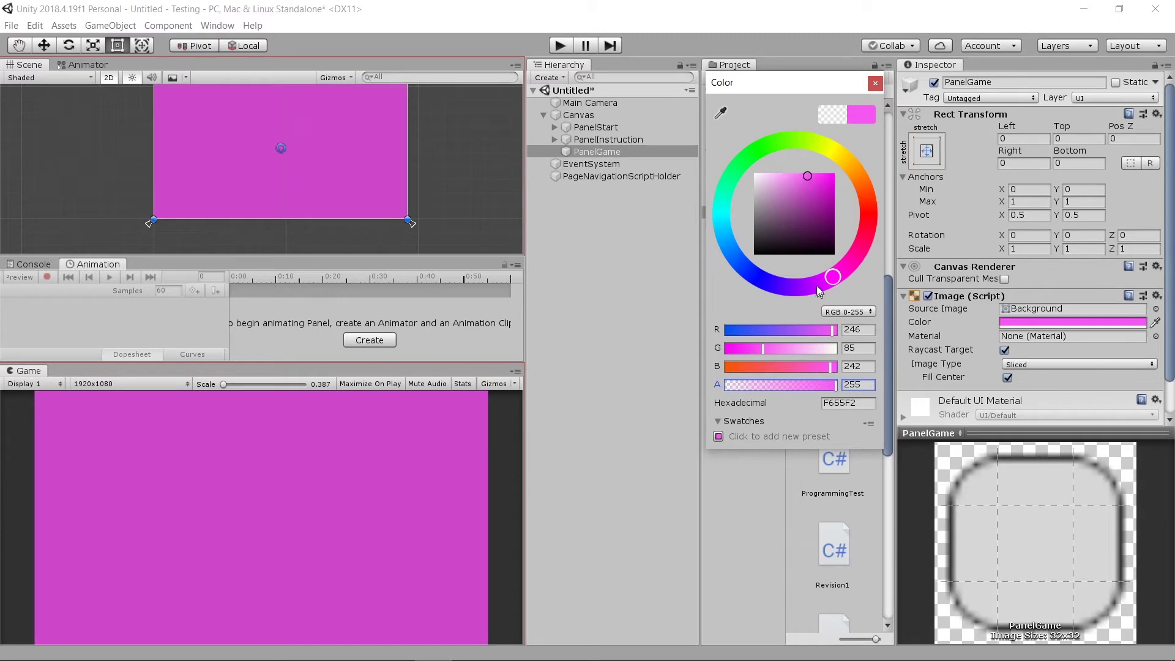
pyautogui.moveTo(830, 280); pyautogui.dragTo(839, 273)
pyautogui.click(783, 177)
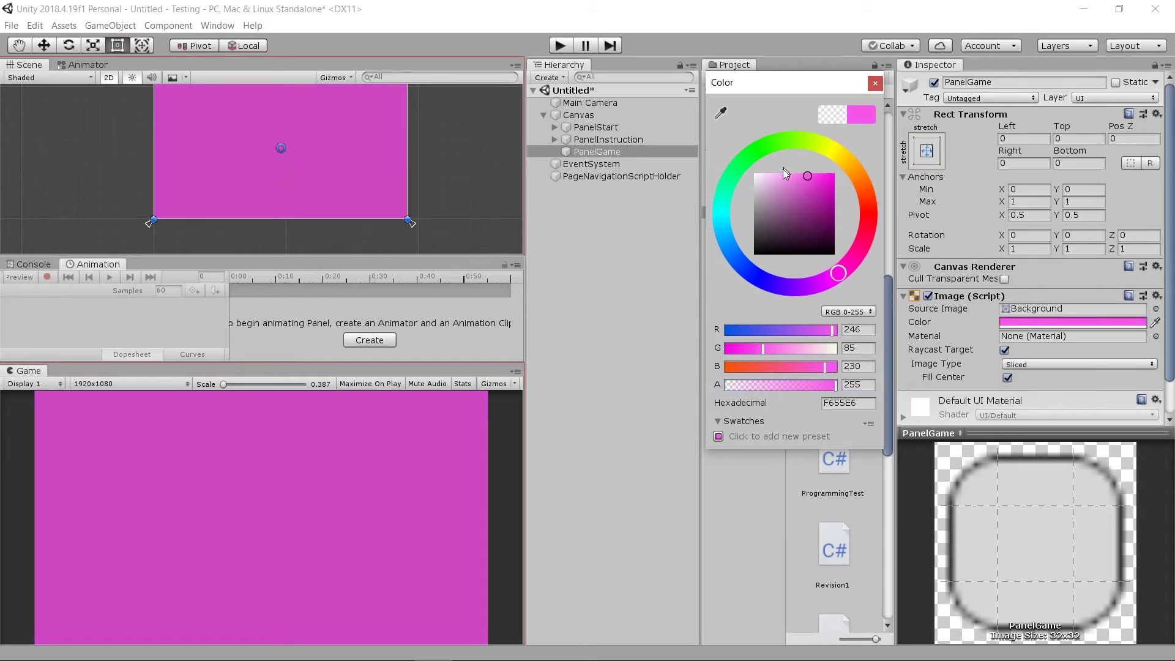
pyautogui.click(875, 83)
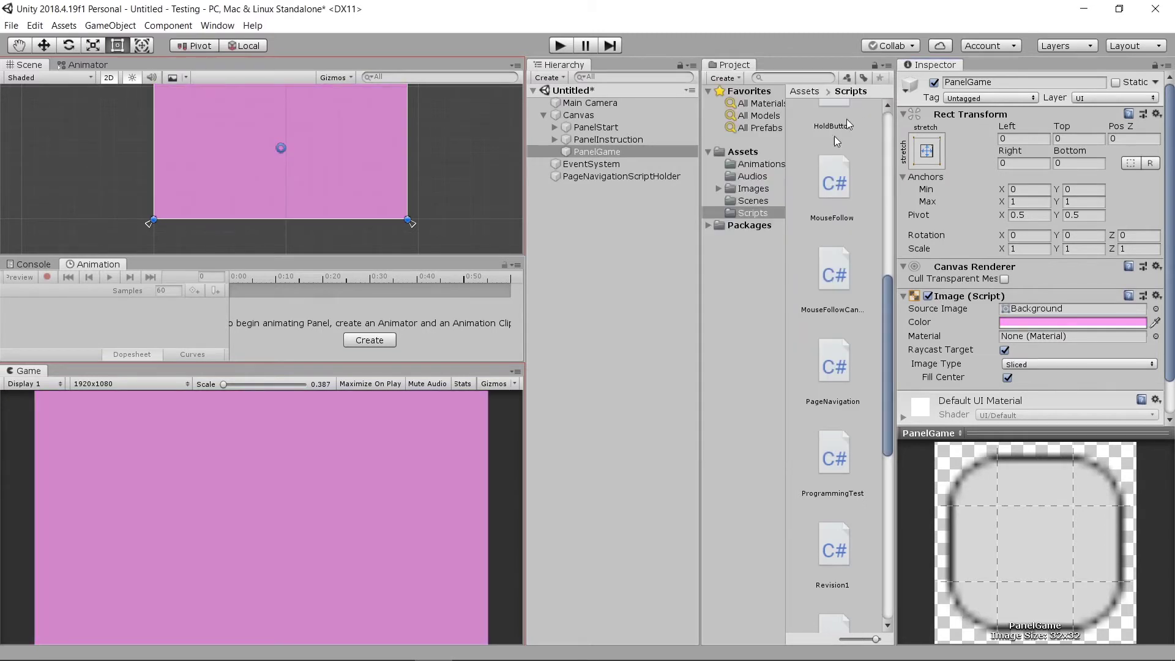
pyautogui.rightClick(616, 153)
# Step: Add a UI Text inside PanelGame and rename it GameTitle
pyautogui.moveTo(664, 349)
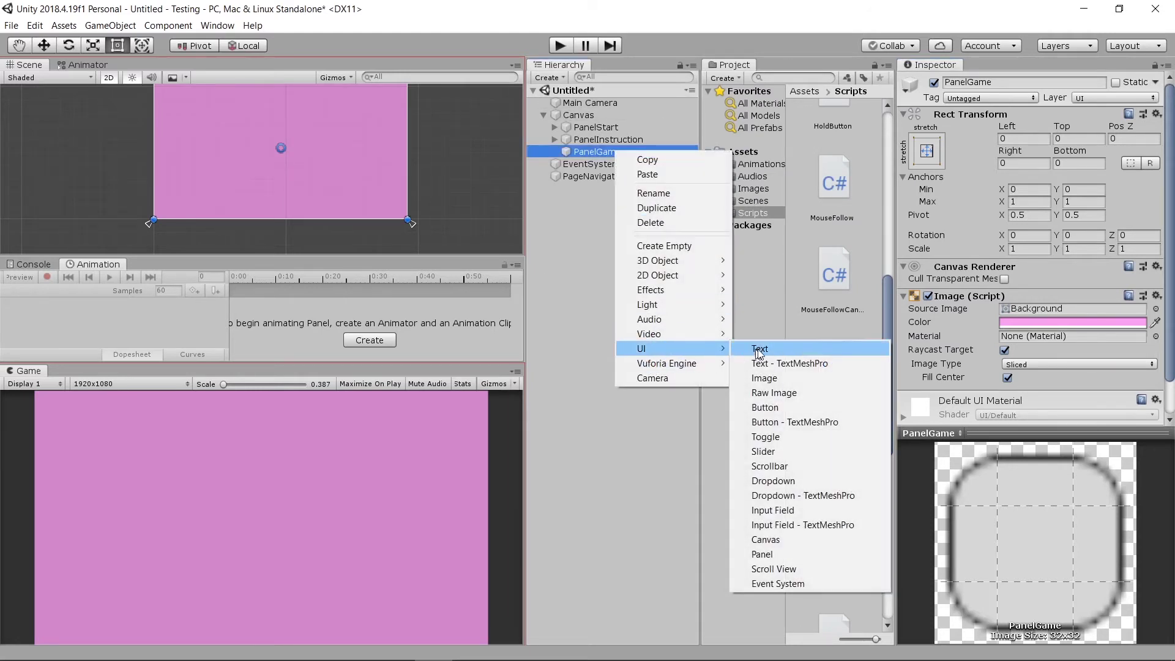
pyautogui.click(772, 353)
pyautogui.doubleClick(618, 164)
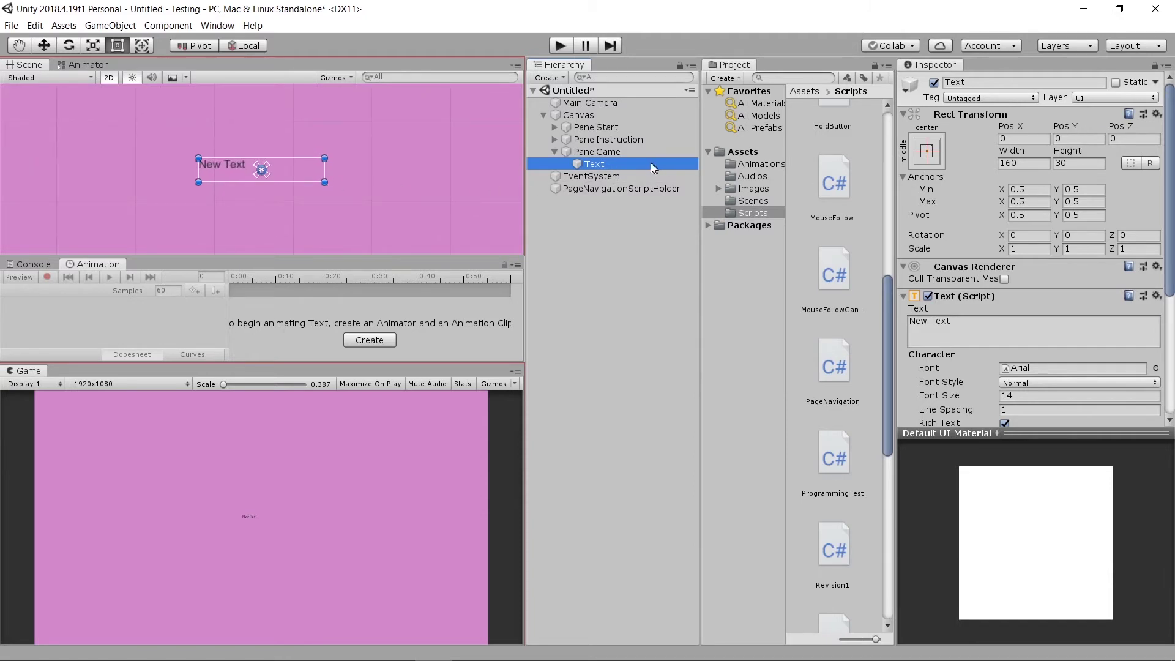
pyautogui.click(1009, 77)
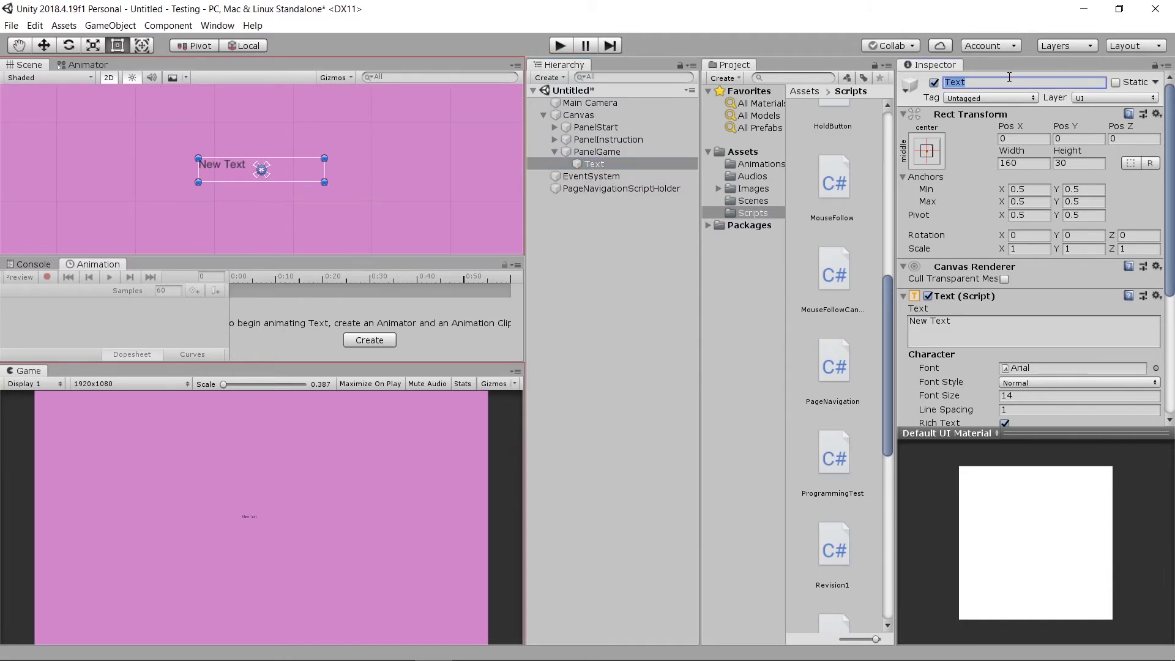
pyautogui.press('BackSpace')
pyautogui.press('Return')
# Step: Set the GameTitle text to 'Game Scene' and enlarge its text box
pyautogui.click(963, 332)
pyautogui.write('Game')
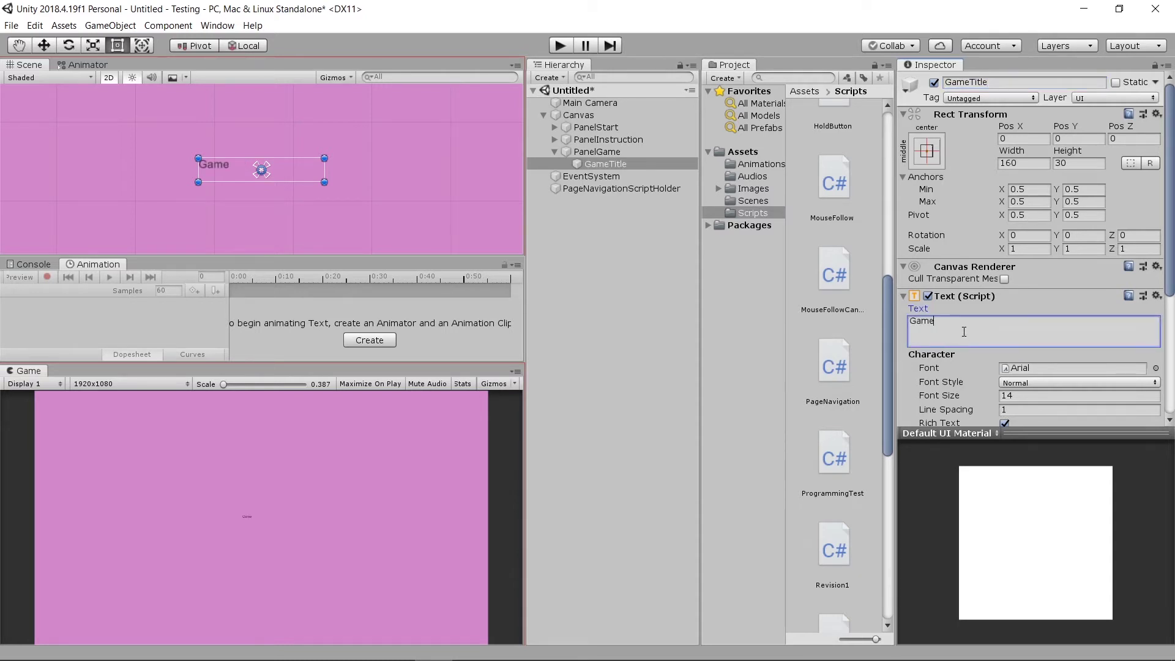
pyautogui.write(' Scene')
pyautogui.click(648, 164)
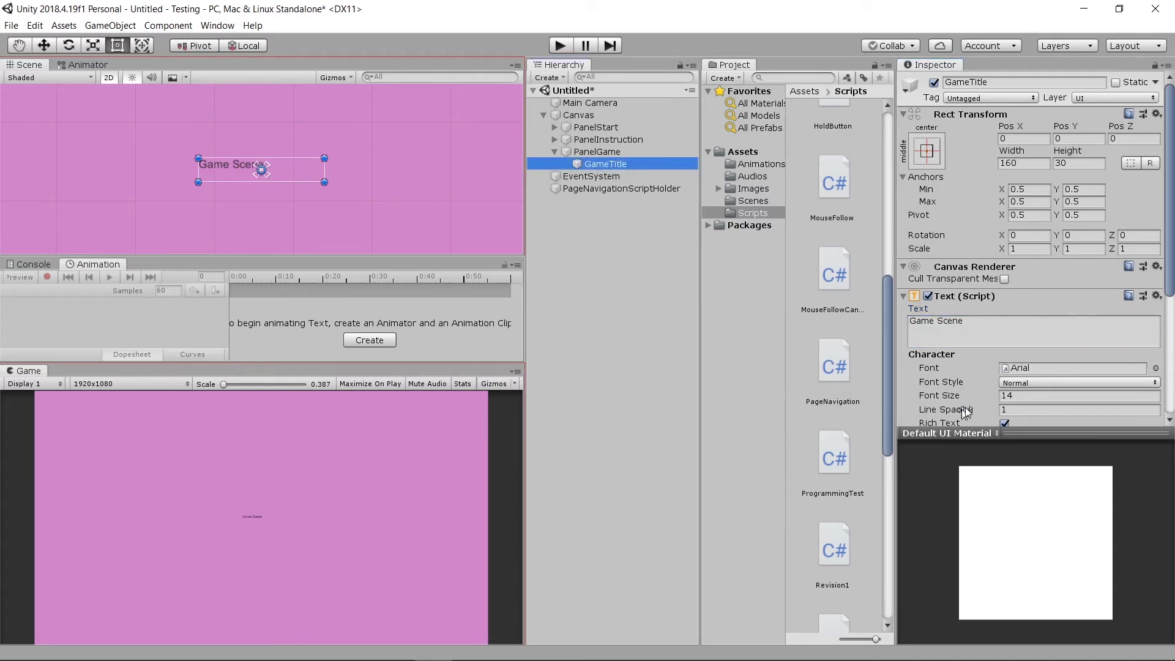
pyautogui.scroll(-3, 979, 386)
pyautogui.moveTo(958, 303)
pyautogui.mouseDown()
pyautogui.moveTo(978, 300)
pyautogui.moveTo(961, 302)
pyautogui.mouseUp()
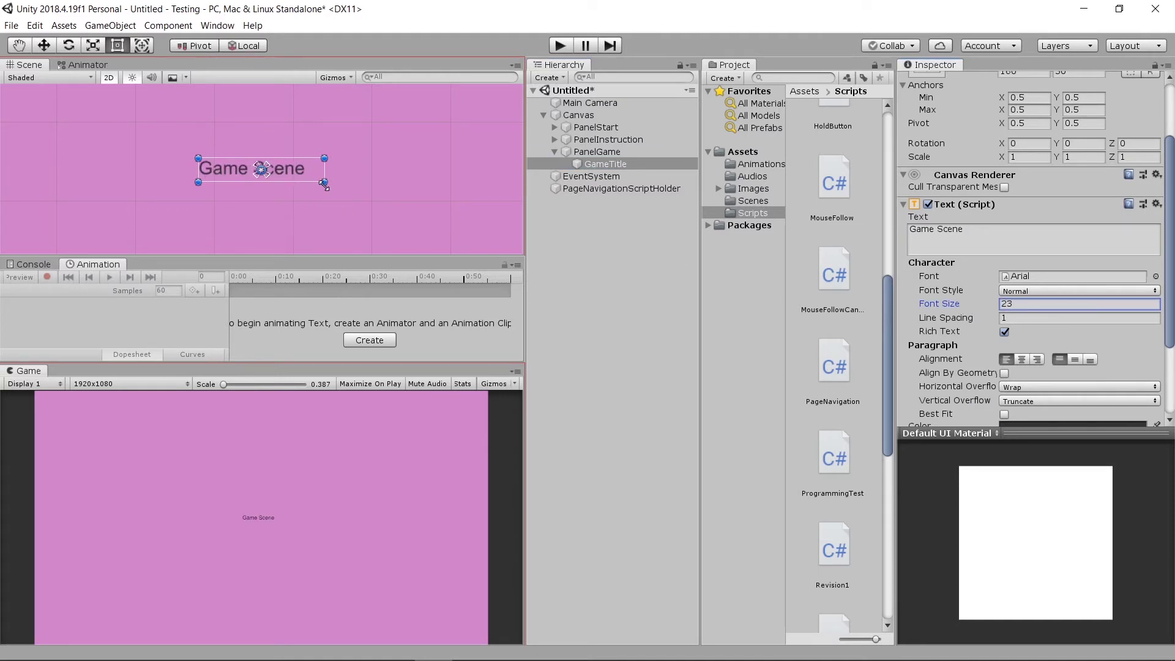
pyautogui.keyDown('shift'); pyautogui.moveTo(325, 182); pyautogui.dragTo(497, 269); pyautogui.keyUp('shift')
pyautogui.scroll(-5, 223, 164)
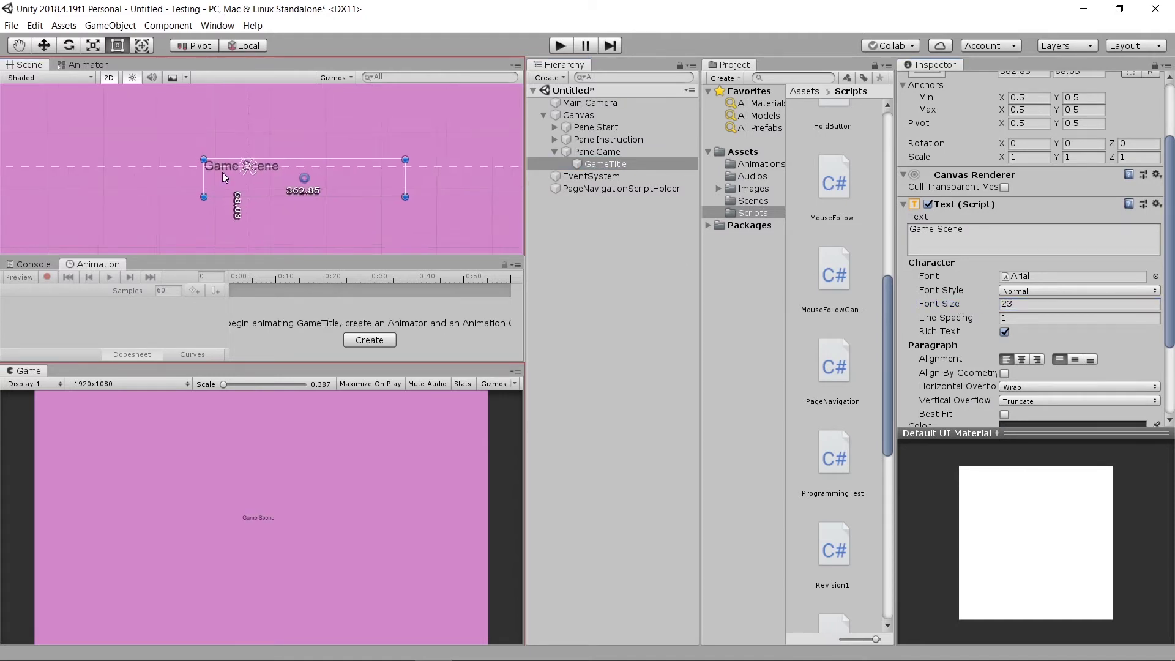
pyautogui.scroll(3, 1022, 263)
# Step: Centre GameTitle with the middle-center anchor preset and set its font size to 54
pyautogui.click(926, 153)
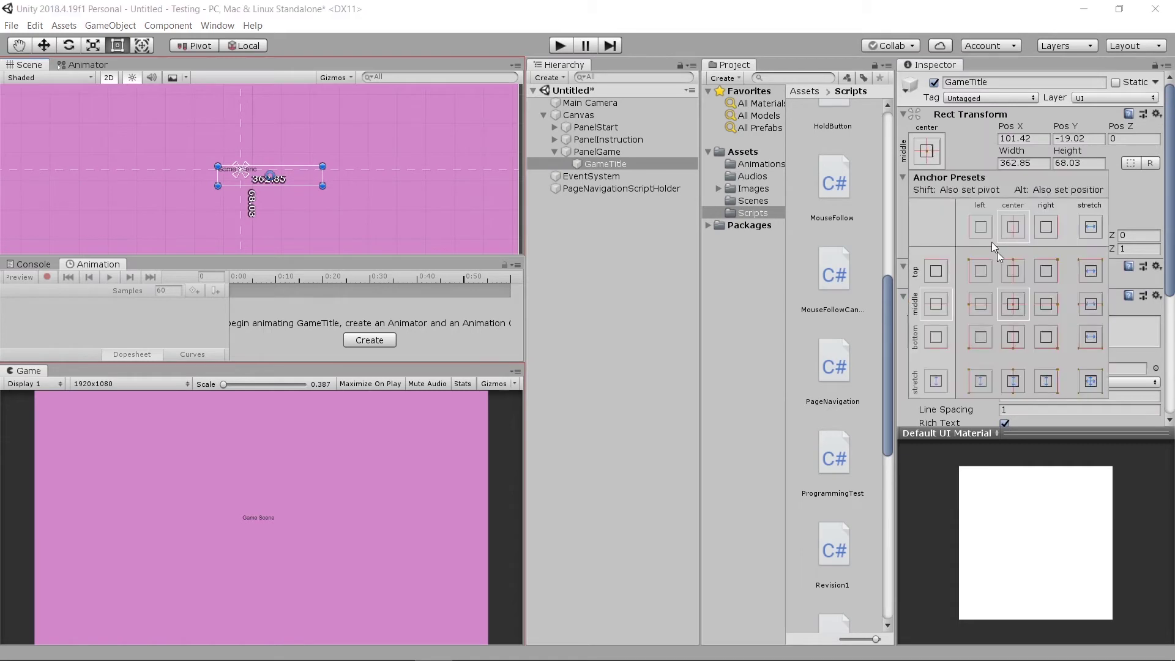
pyautogui.keyDown('alt'); pyautogui.click(1015, 304); pyautogui.keyUp('alt')
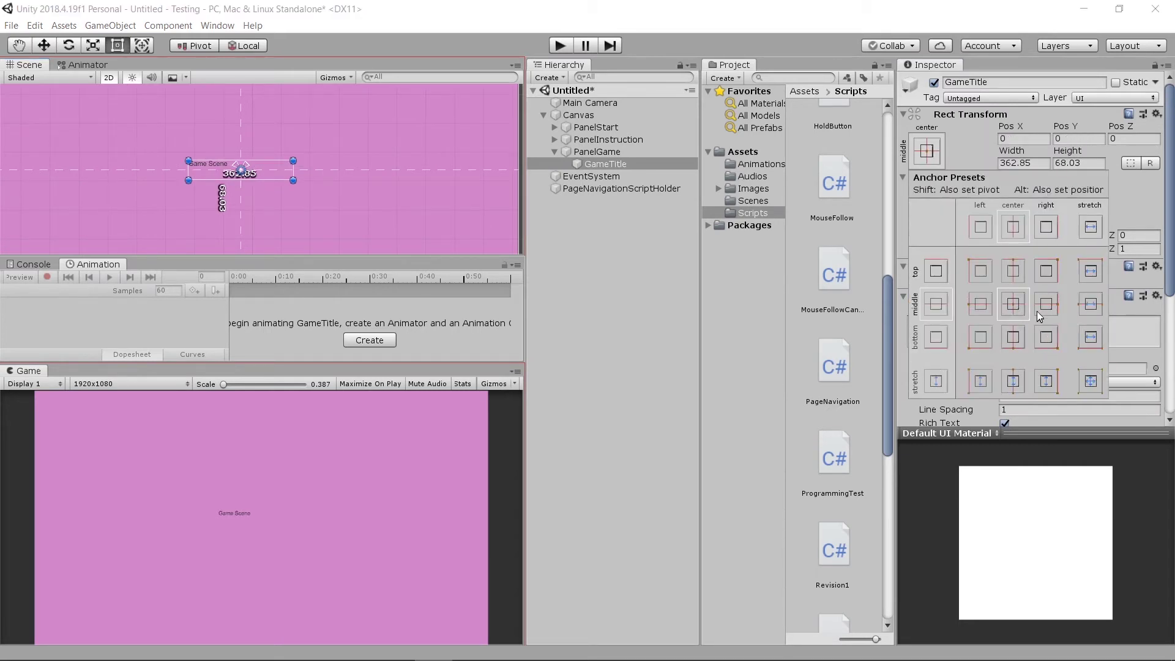
pyautogui.click(1172, 275)
pyautogui.scroll(-5, 1040, 275)
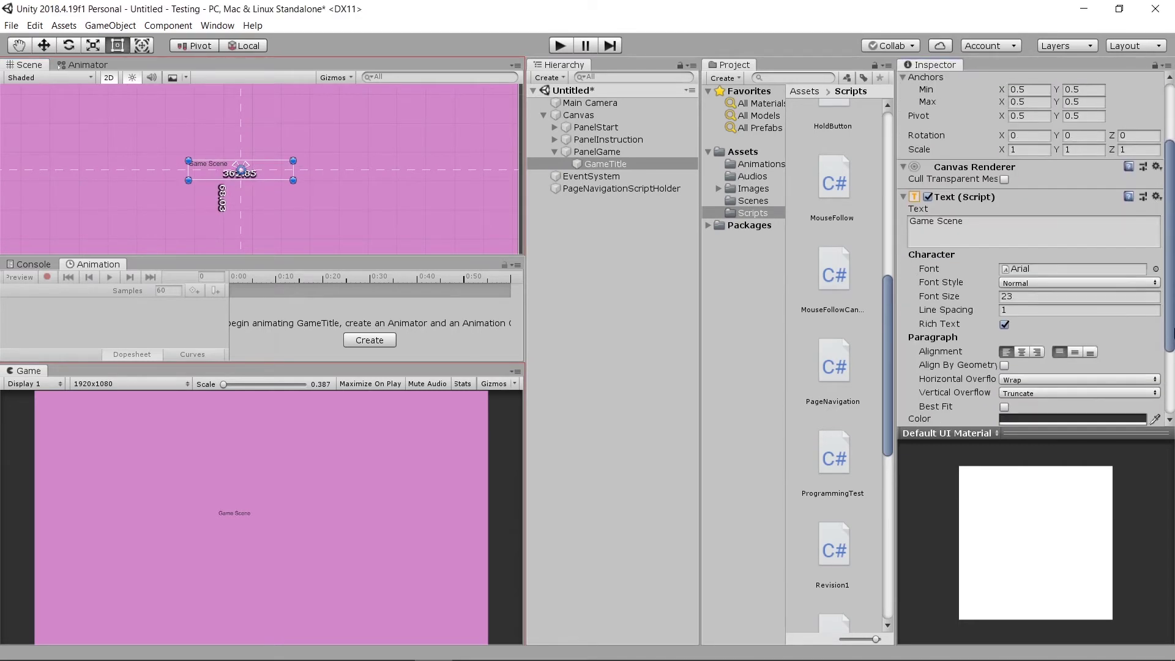
pyautogui.click(950, 268)
pyautogui.moveTo(949, 267); pyautogui.dragTo(977, 267)
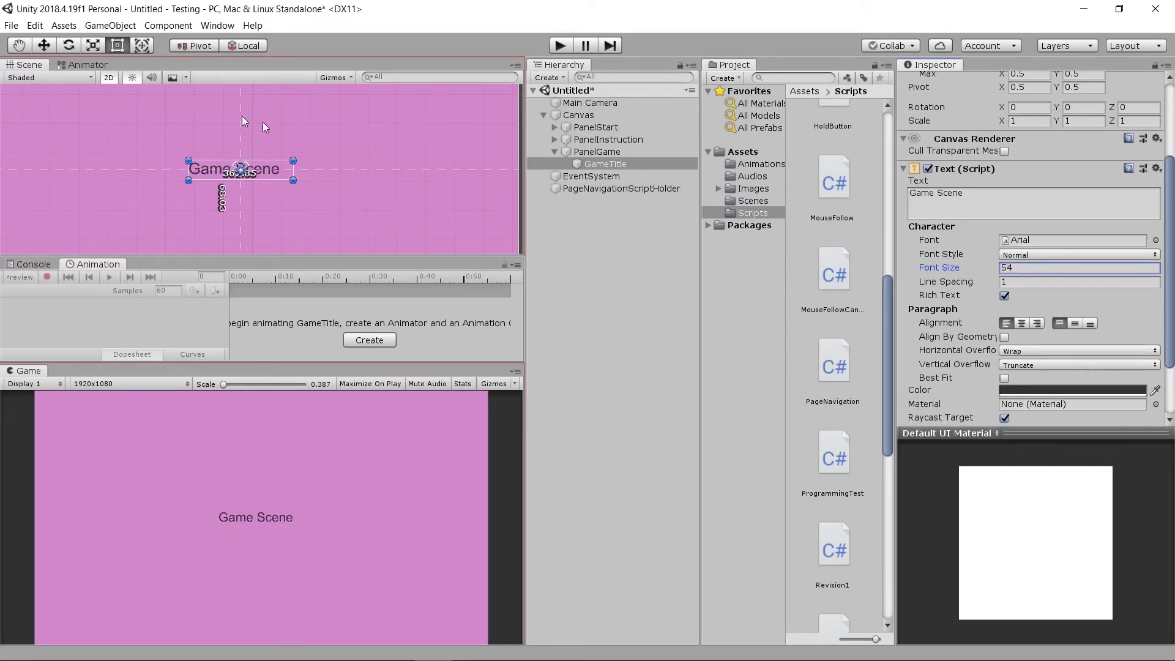
pyautogui.moveTo(278, 195)
pyautogui.mouseDown(button='middle')
pyautogui.moveTo(257, 174)
pyautogui.moveTo(285, 200)
pyautogui.mouseUp(button='middle')
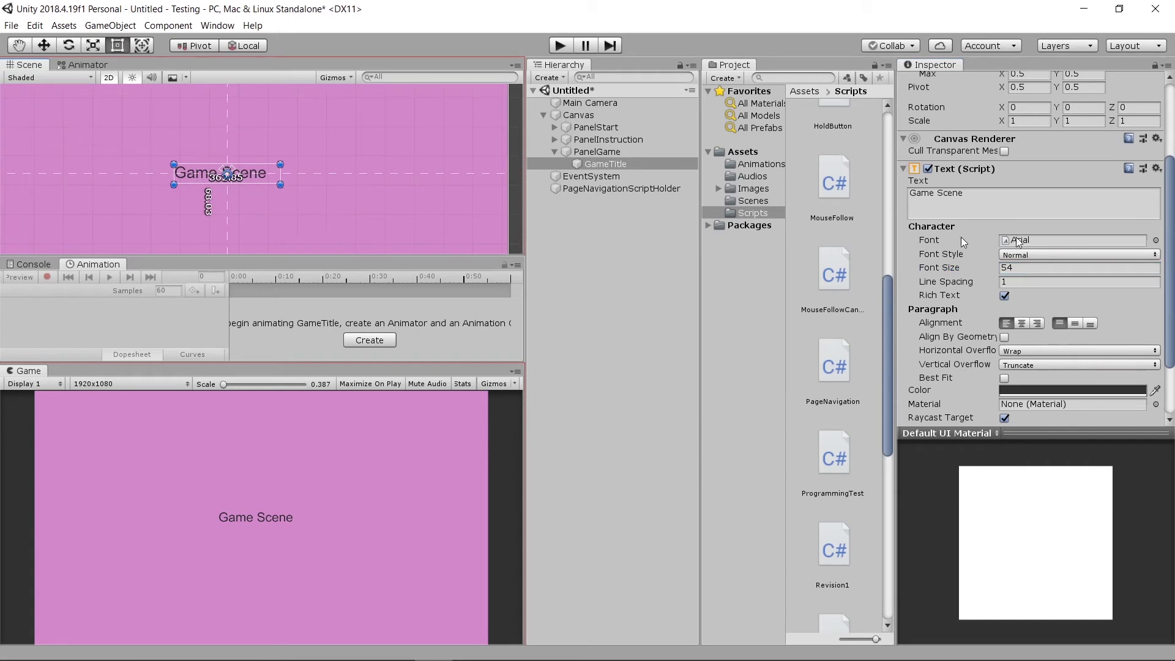
pyautogui.click(595, 152)
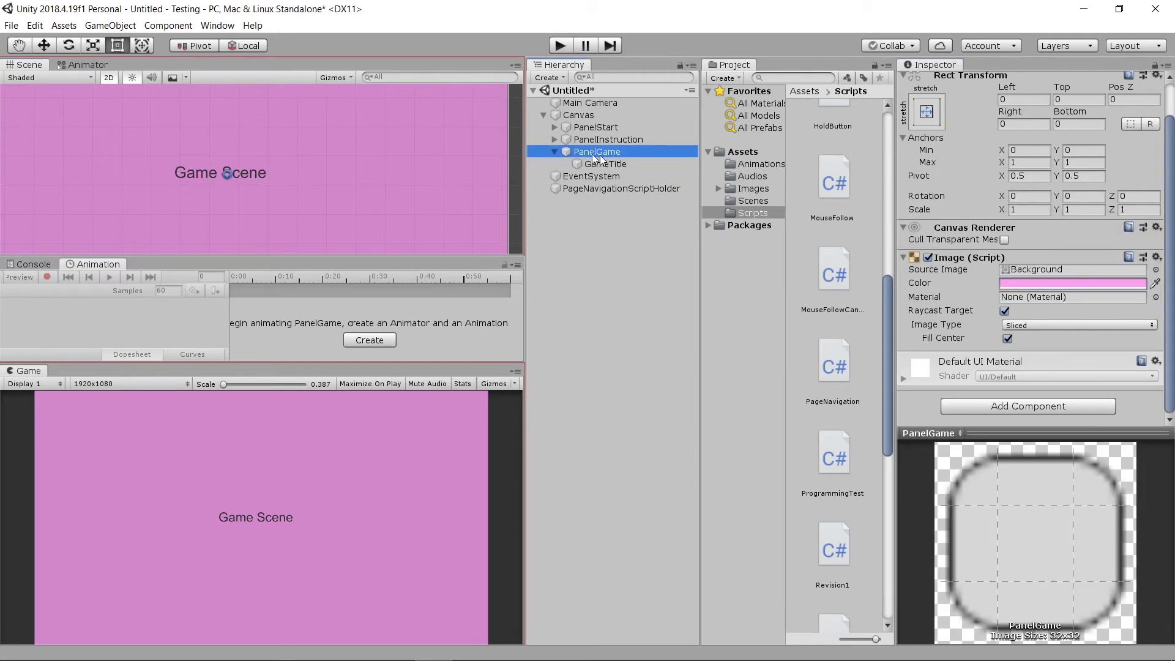
pyautogui.click(554, 152)
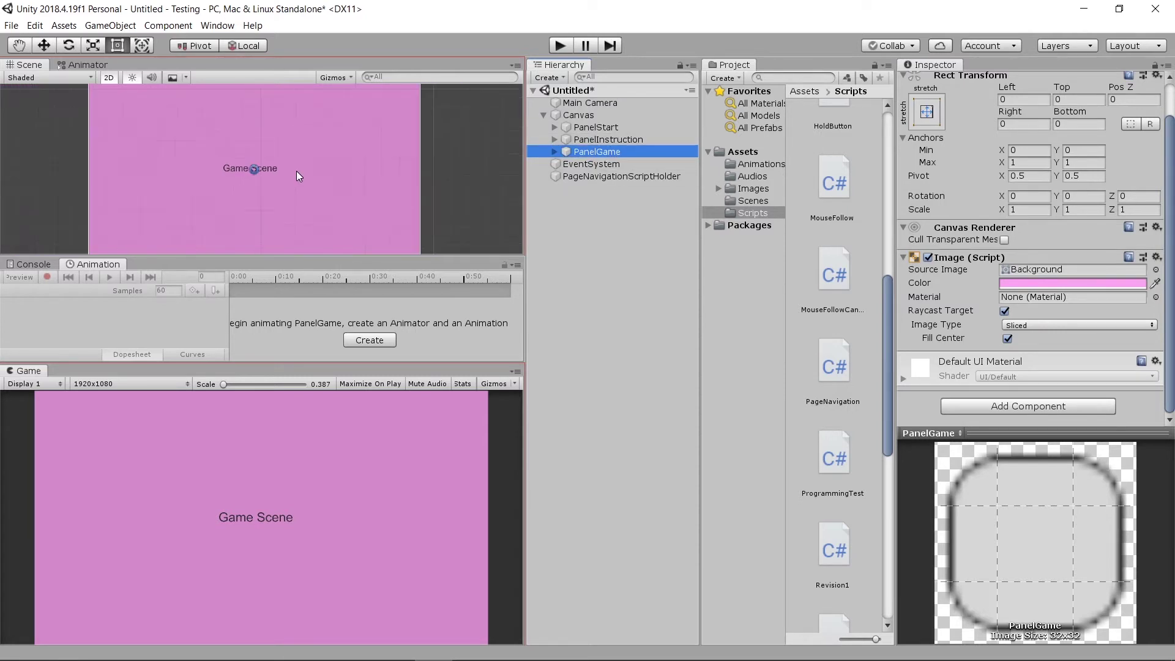
pyautogui.scroll(-5, 300, 141)
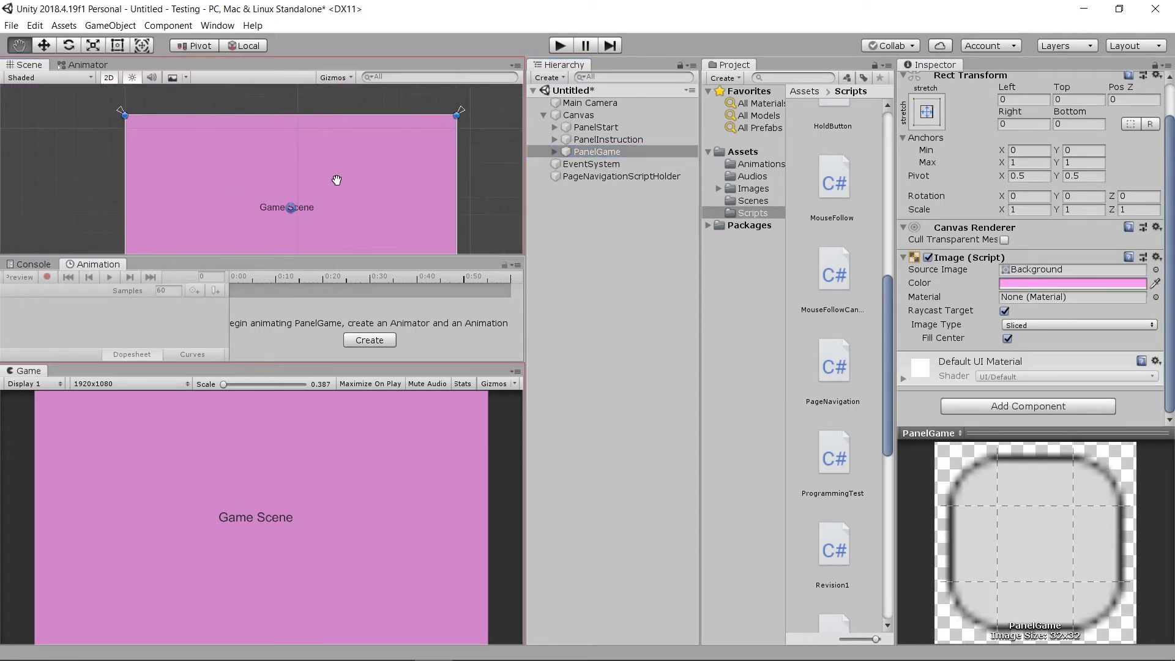
# Step: Add a new UI Panel under Canvas named PanelGameOver
pyautogui.click(579, 116)
pyautogui.rightClick(578, 116)
pyautogui.moveTo(658, 314)
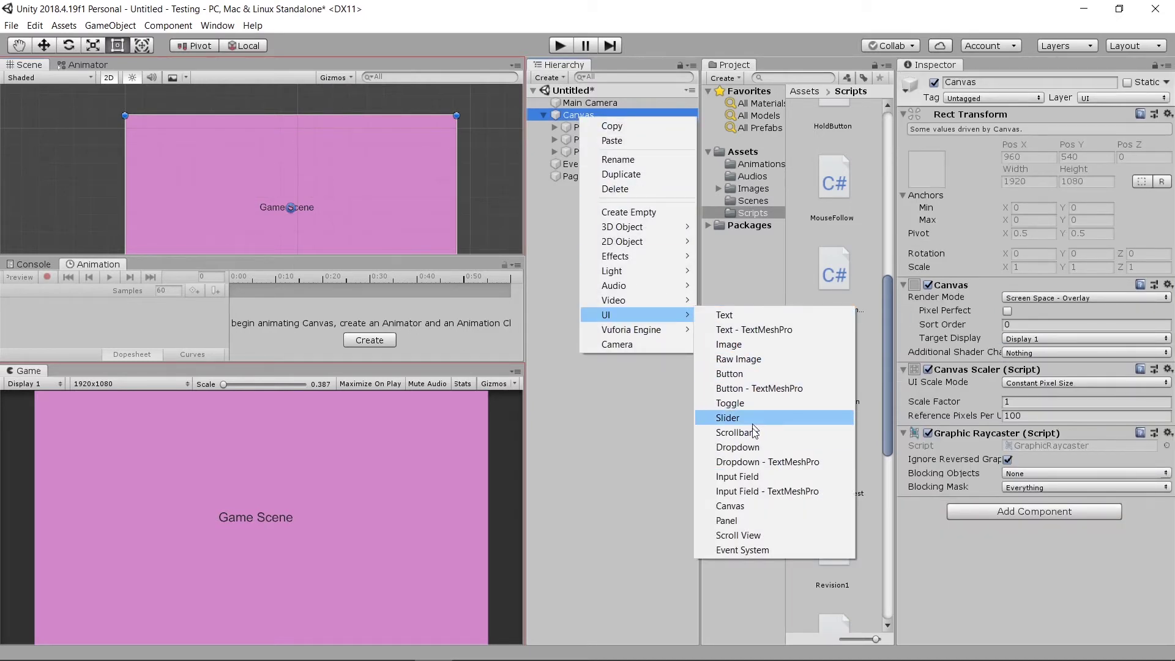
pyautogui.click(740, 521)
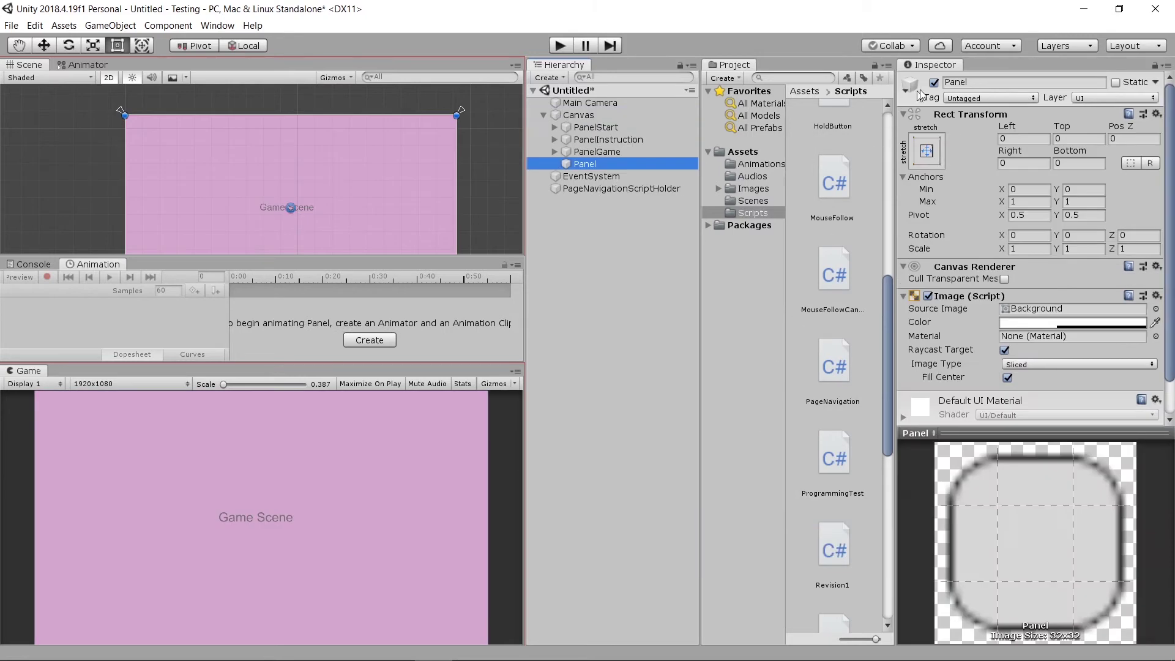
pyautogui.click(983, 82)
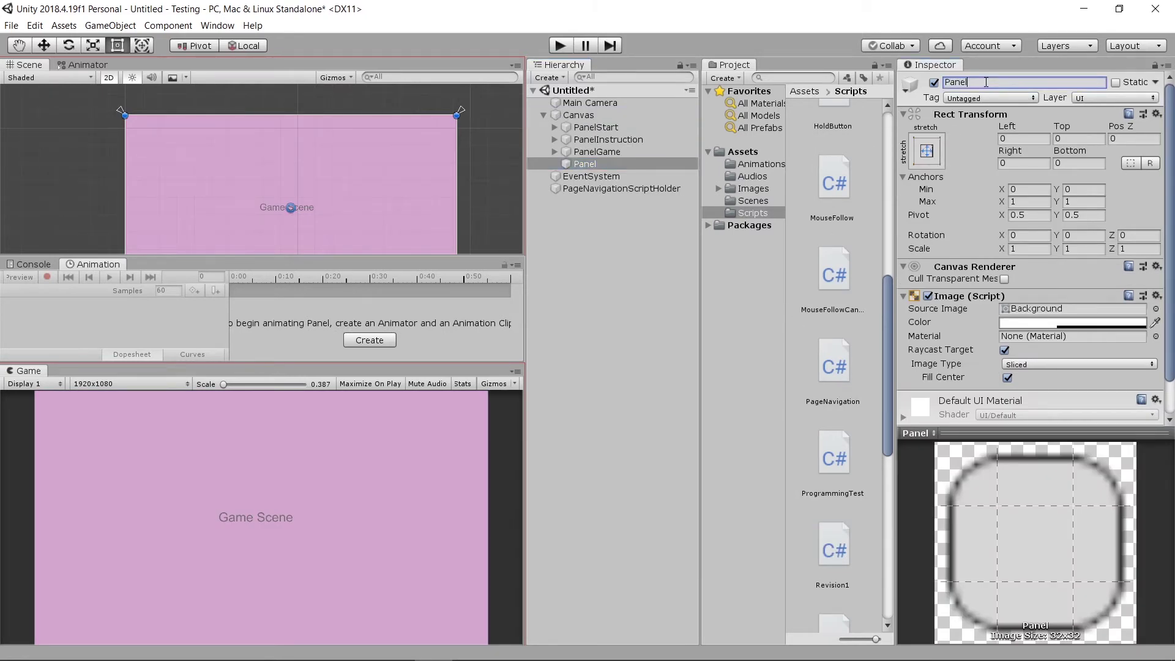
pyautogui.write('GameOver')
pyautogui.press('Return')
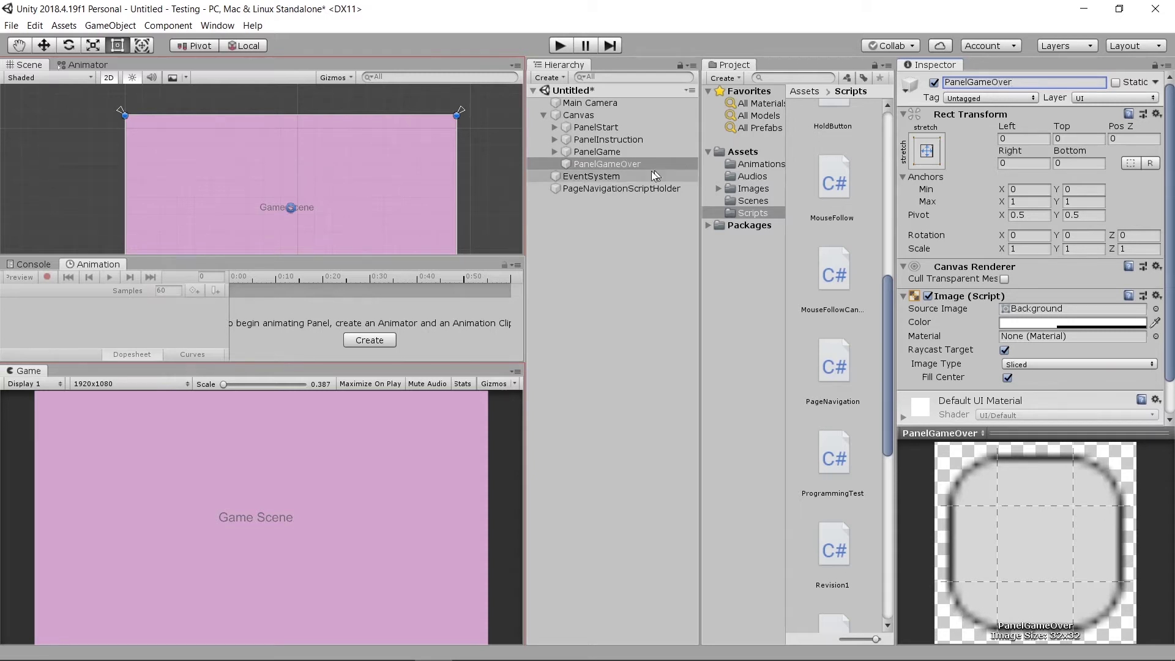
# Step: Fill PanelGameOver with opaque light green A6F89E at alpha 255
pyautogui.click(1026, 323)
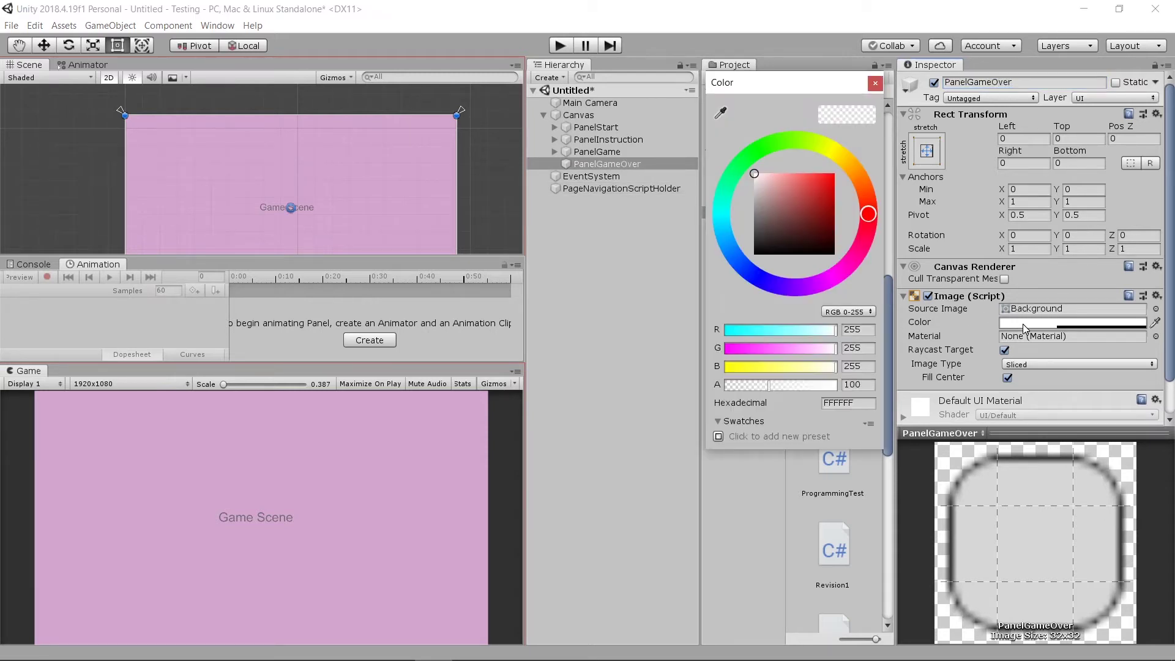
pyautogui.click(765, 147)
pyautogui.click(784, 176)
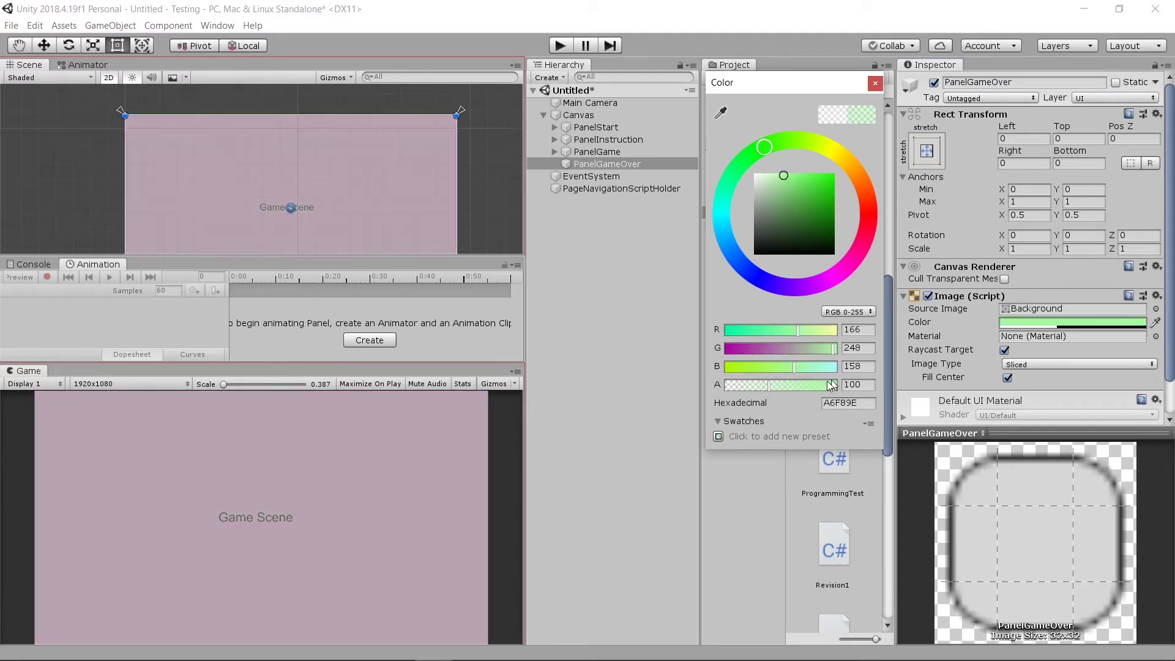
pyautogui.moveTo(809, 386); pyautogui.dragTo(896, 398)
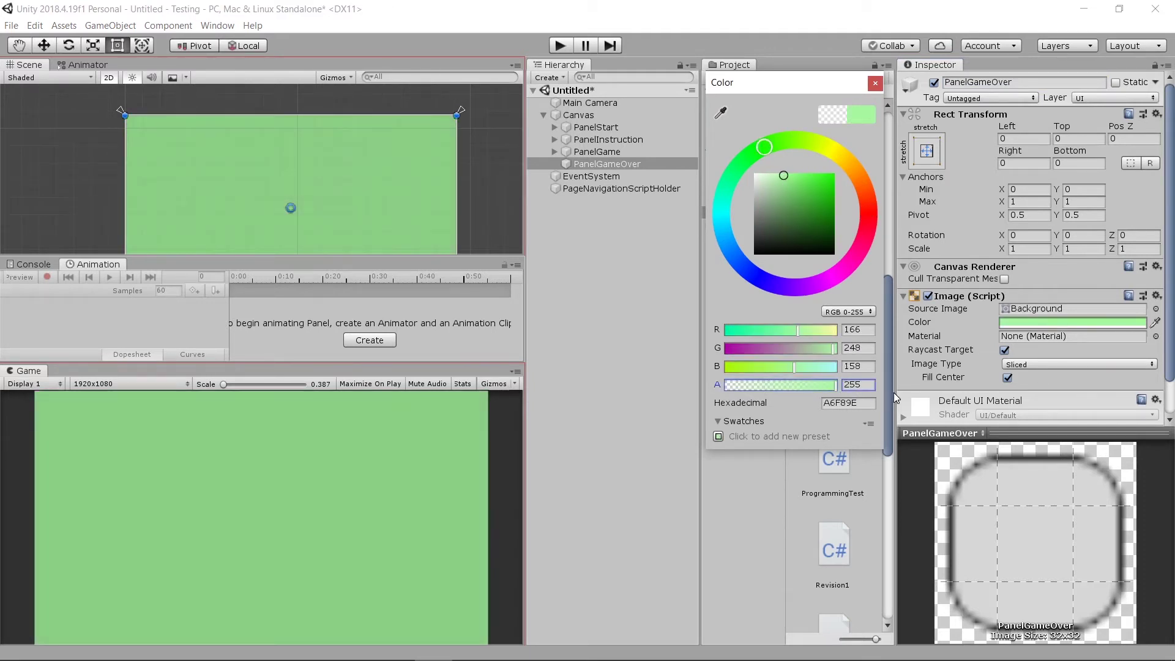
pyautogui.click(875, 83)
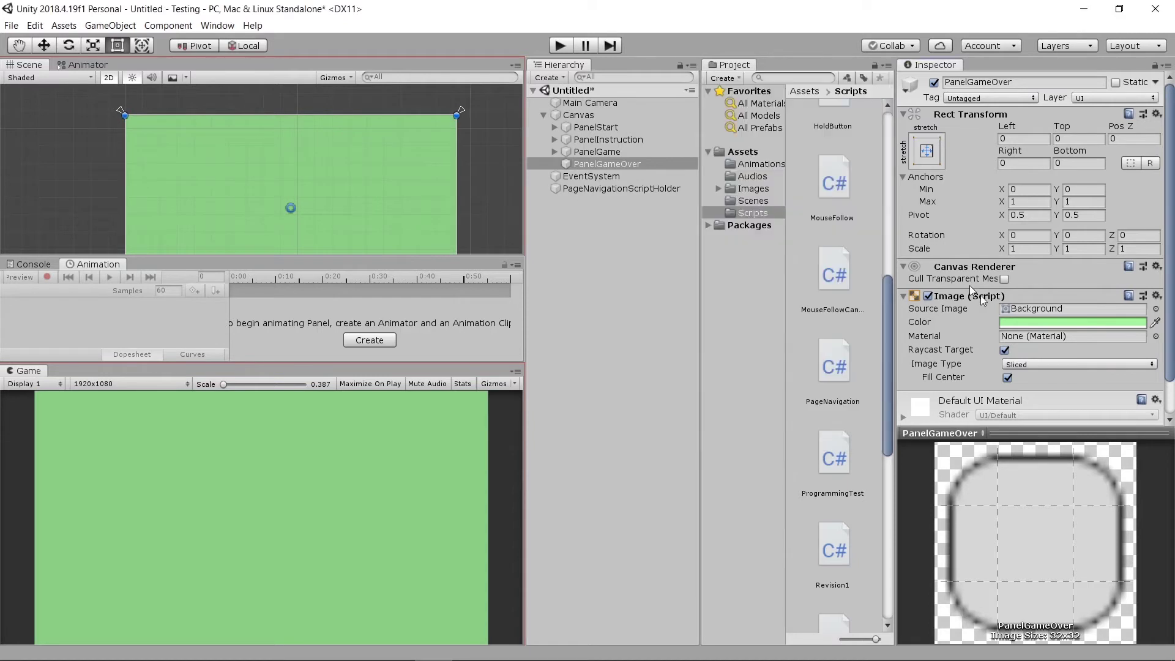
# Step: Add a UI Button inside PanelGameOver and rename it RestartBtn
pyautogui.rightClick(605, 161)
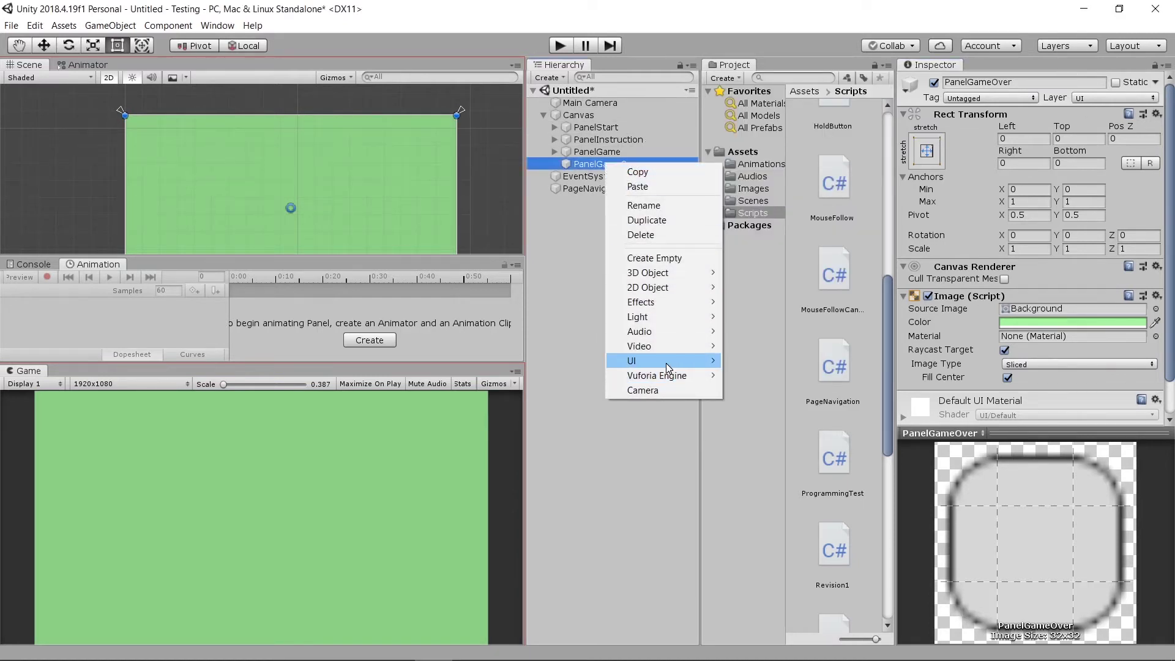
pyautogui.moveTo(666, 362)
pyautogui.click(791, 421)
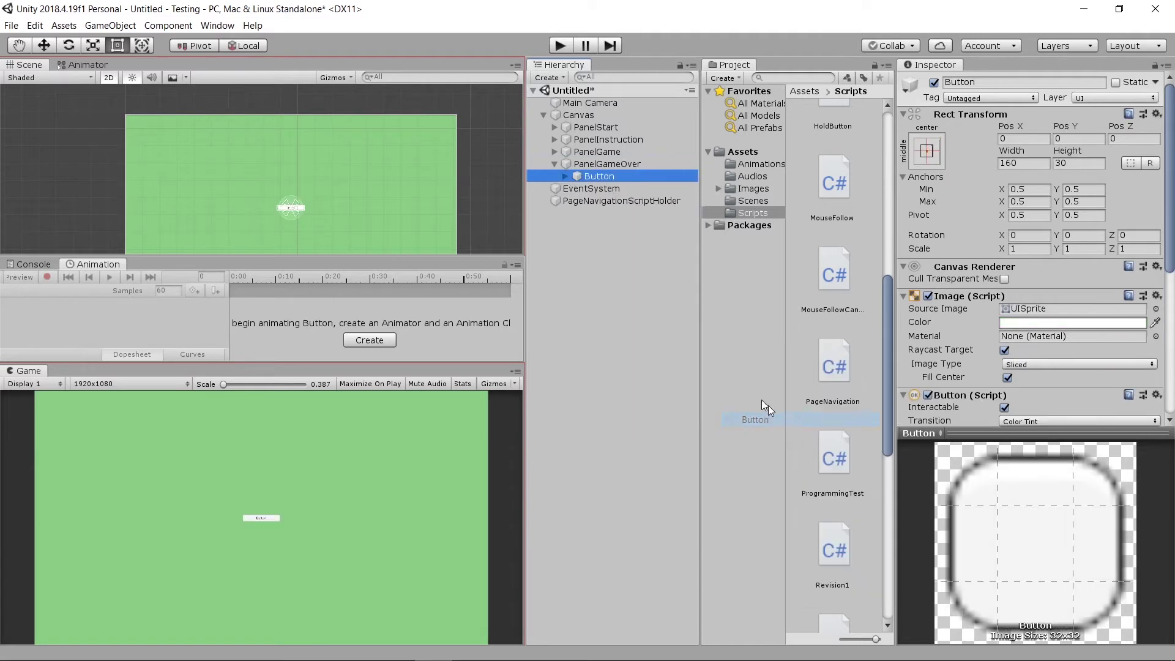
pyautogui.doubleClick(618, 173)
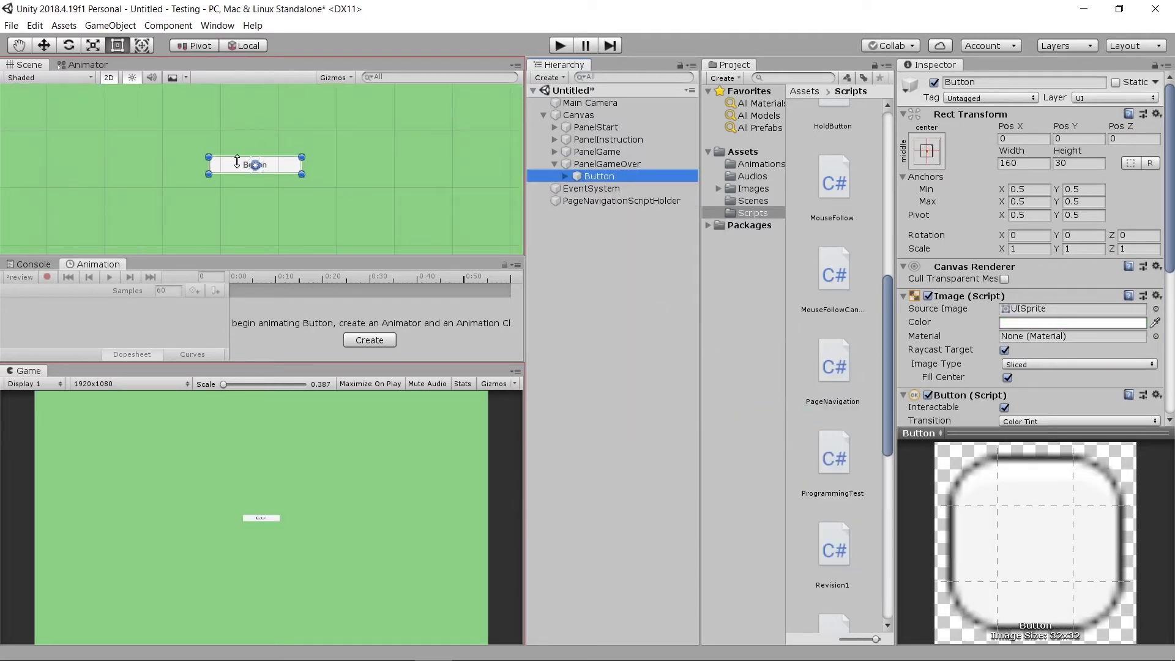
pyautogui.scroll(5, 237, 162)
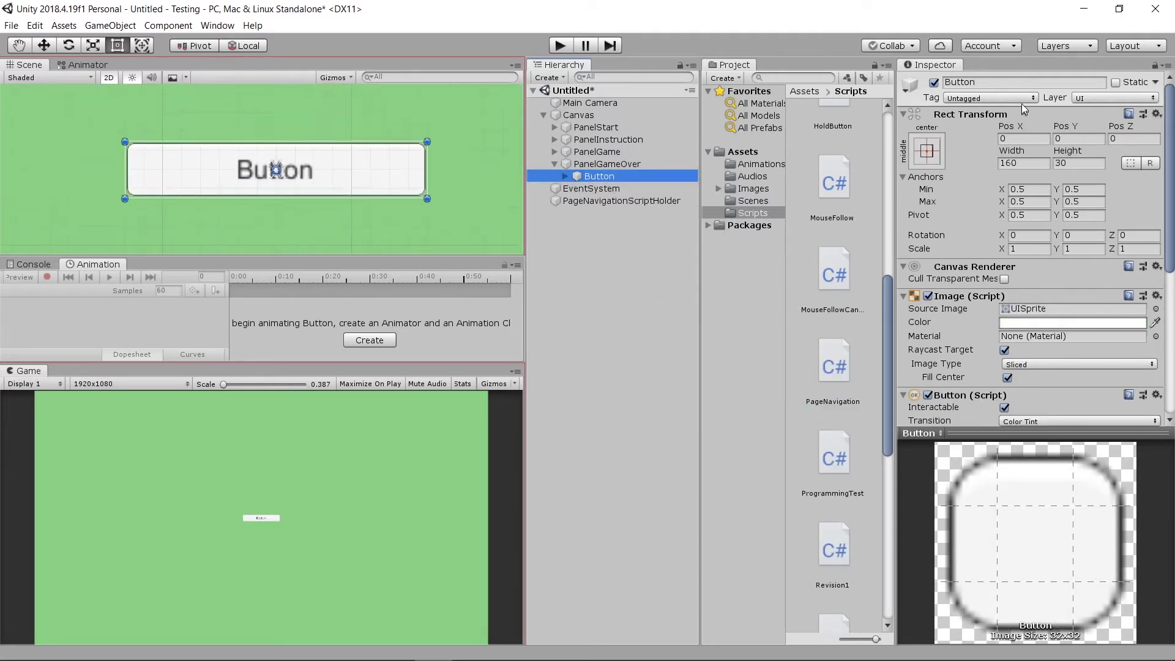
pyautogui.click(1015, 84)
pyautogui.press('BackSpace')
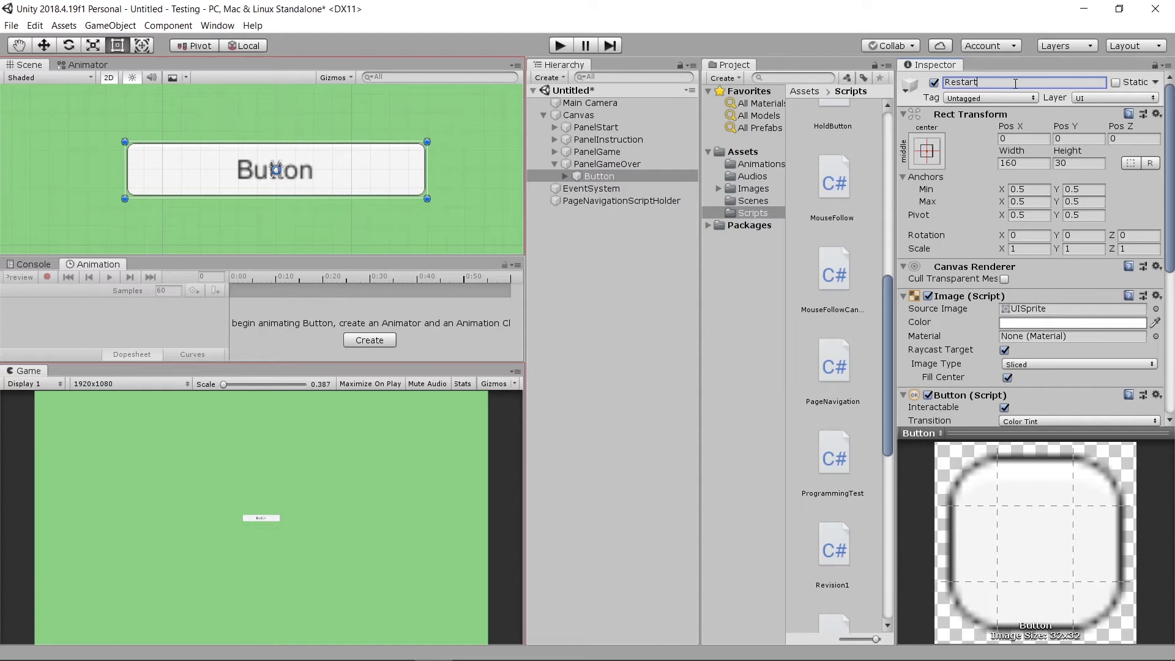
pyautogui.press('Return')
# Step: Change the RestartBtn label text to RESTART
pyautogui.click(563, 177)
pyautogui.click(603, 188)
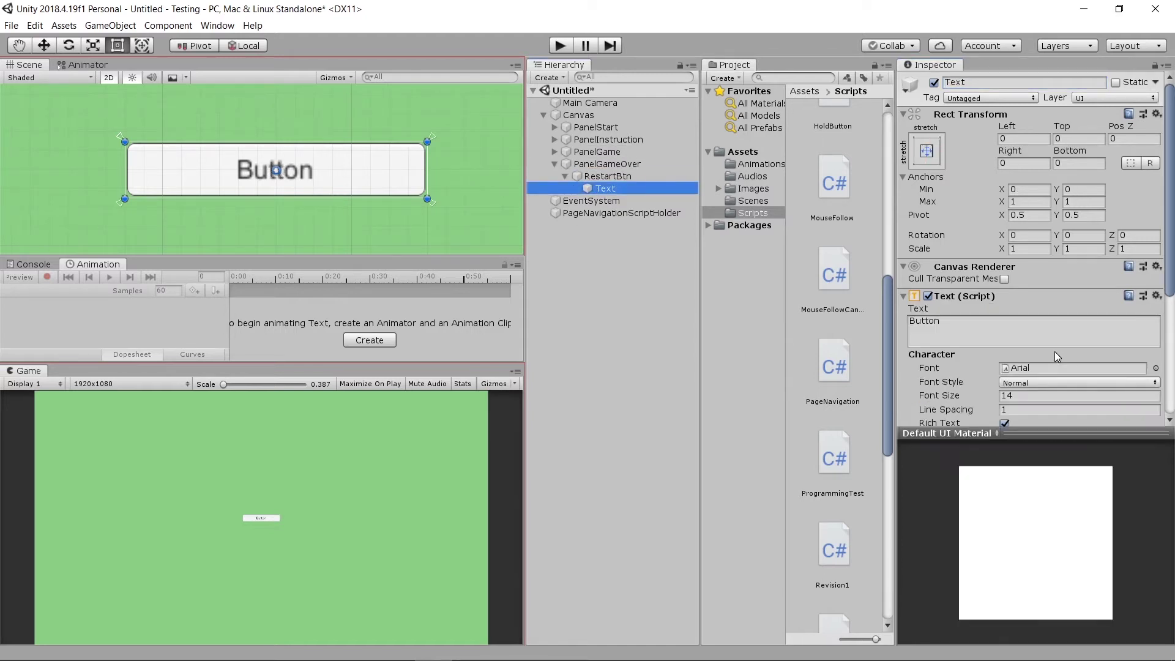
pyautogui.click(1049, 336)
pyautogui.press('BackSpace')
pyautogui.write('Re')
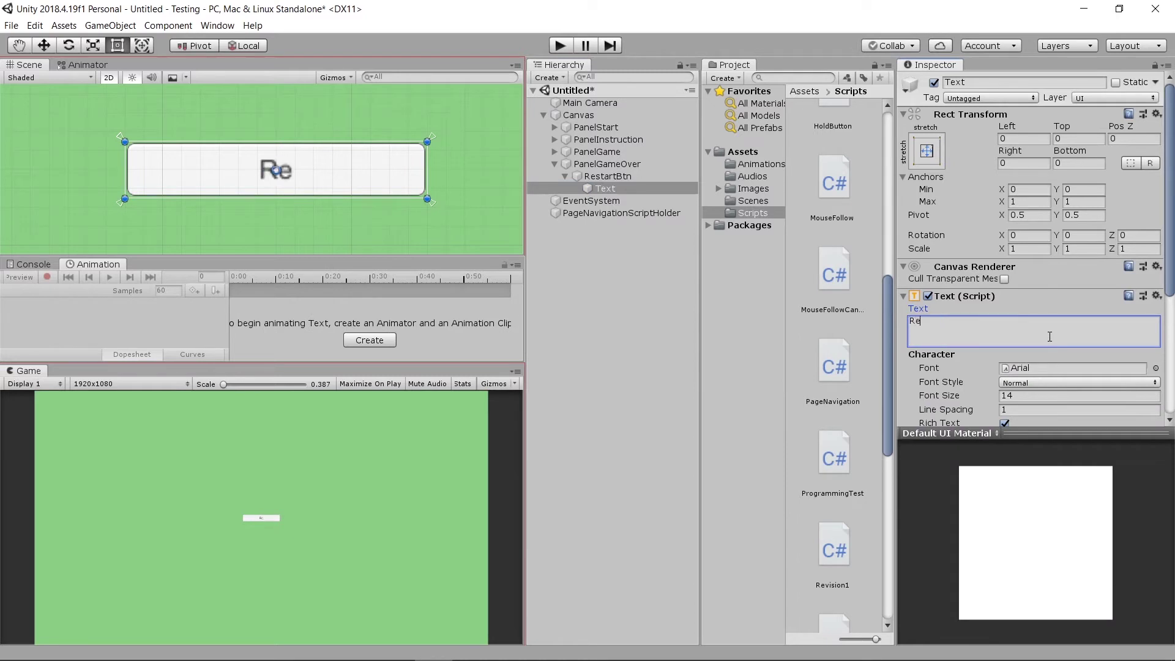
pyautogui.press('BackSpace')
pyautogui.write('EST')
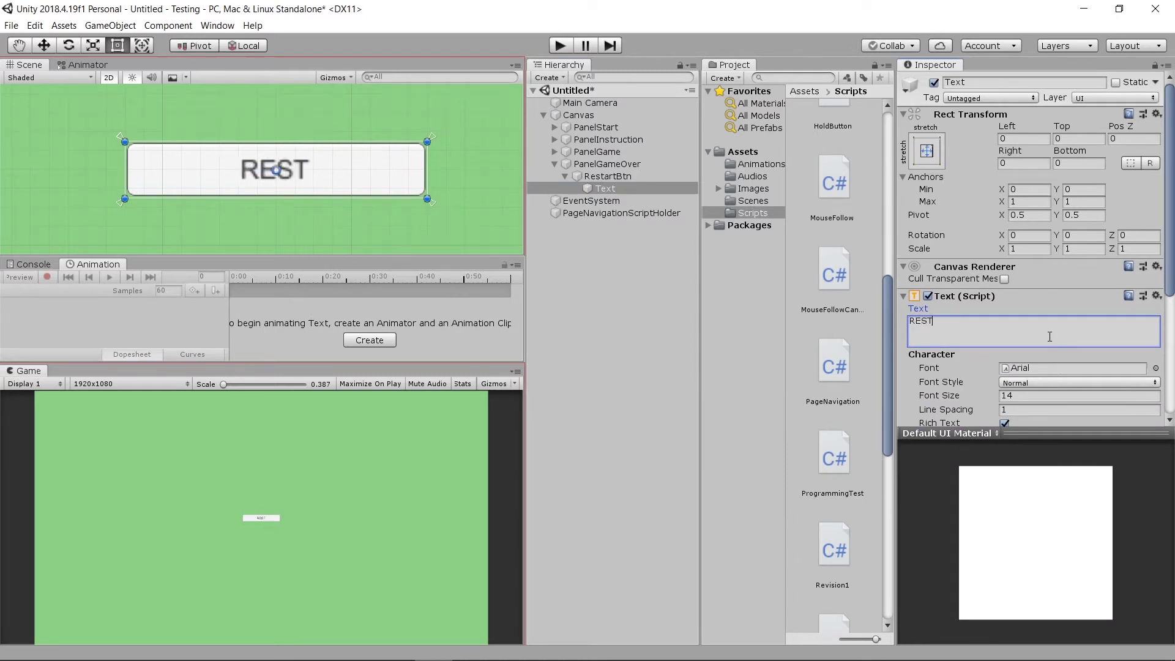
pyautogui.write('ART')
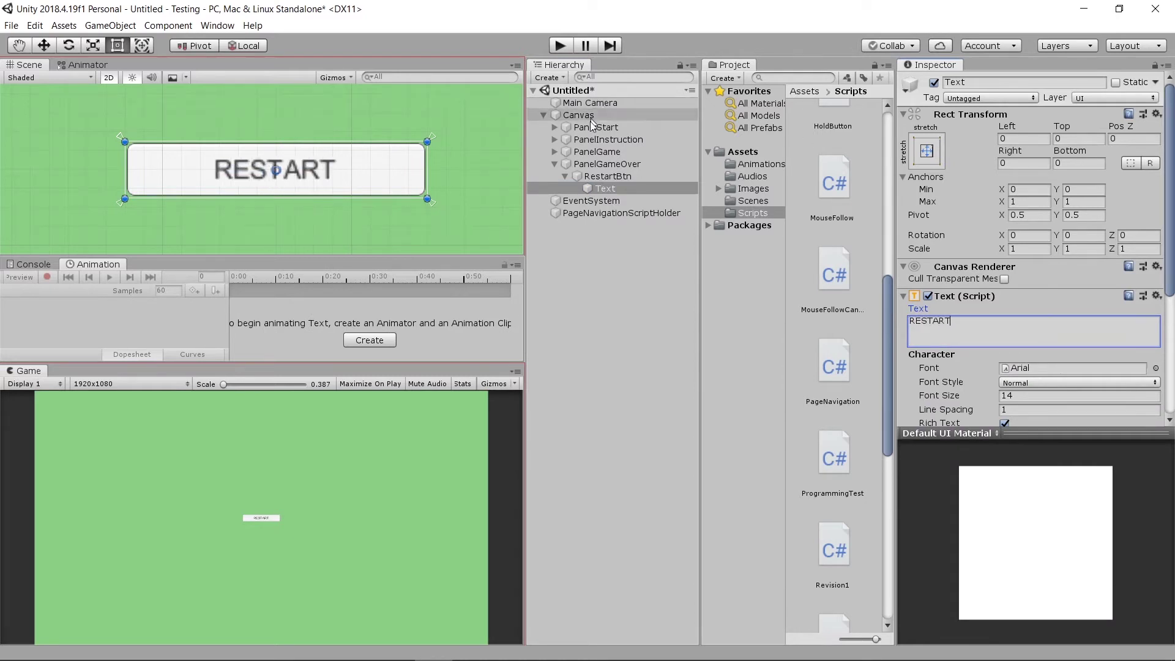
# Step: Resize RestartBtn to width 400 and height 150
pyautogui.click(618, 176)
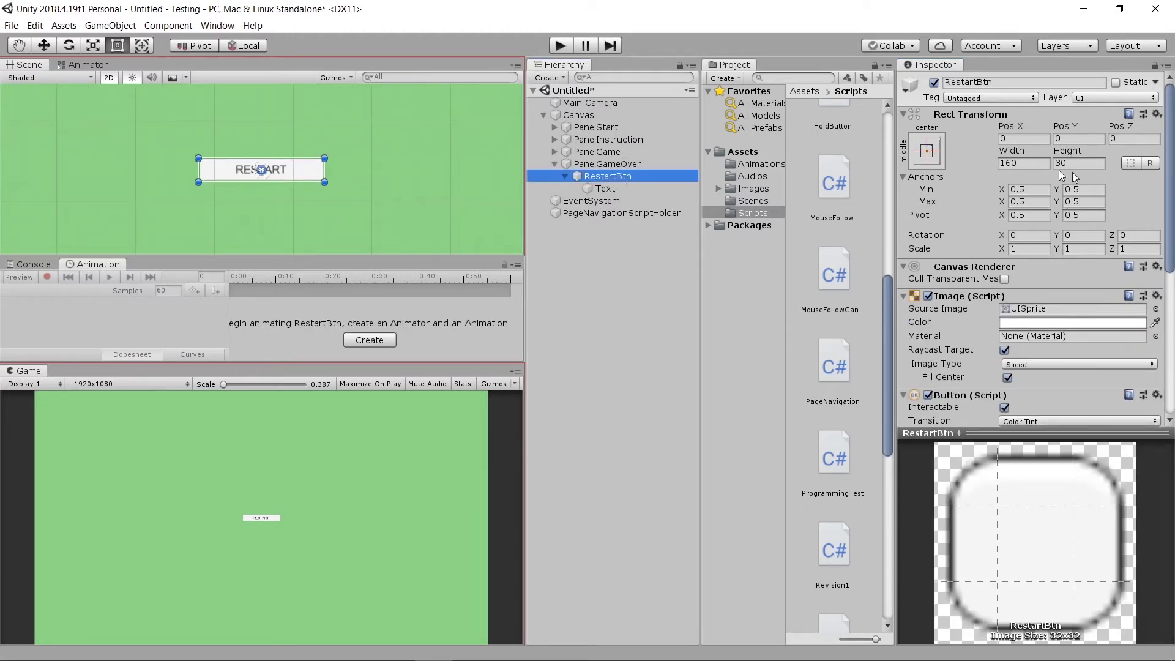
pyautogui.click(1040, 166)
pyautogui.write('400')
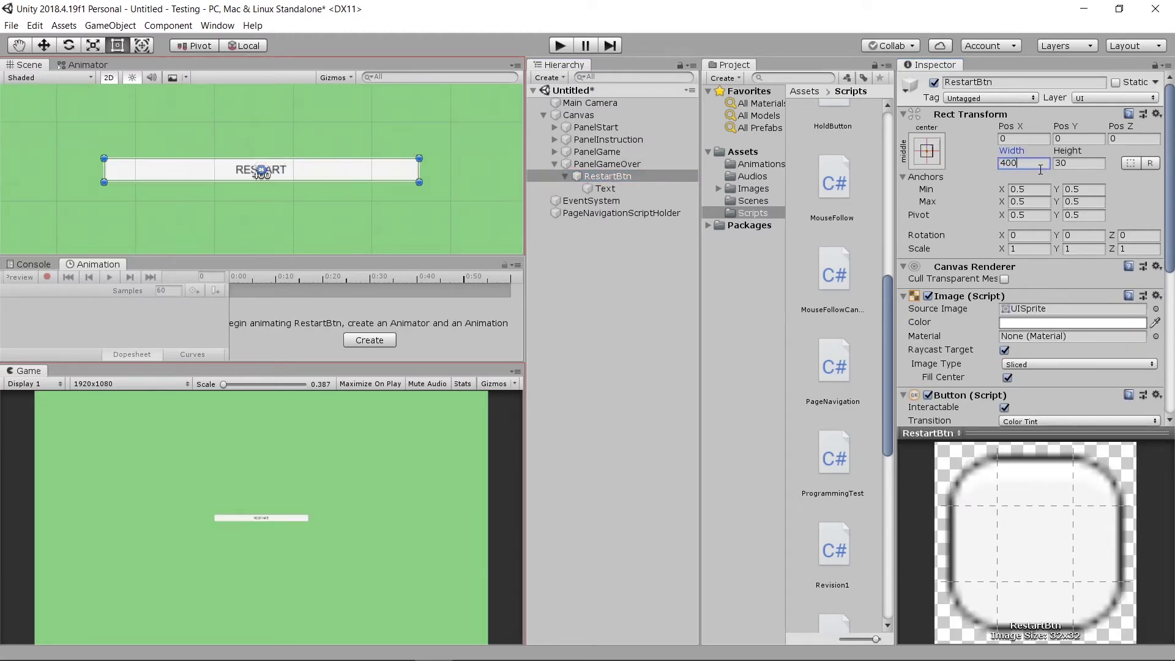
pyautogui.click(1085, 166)
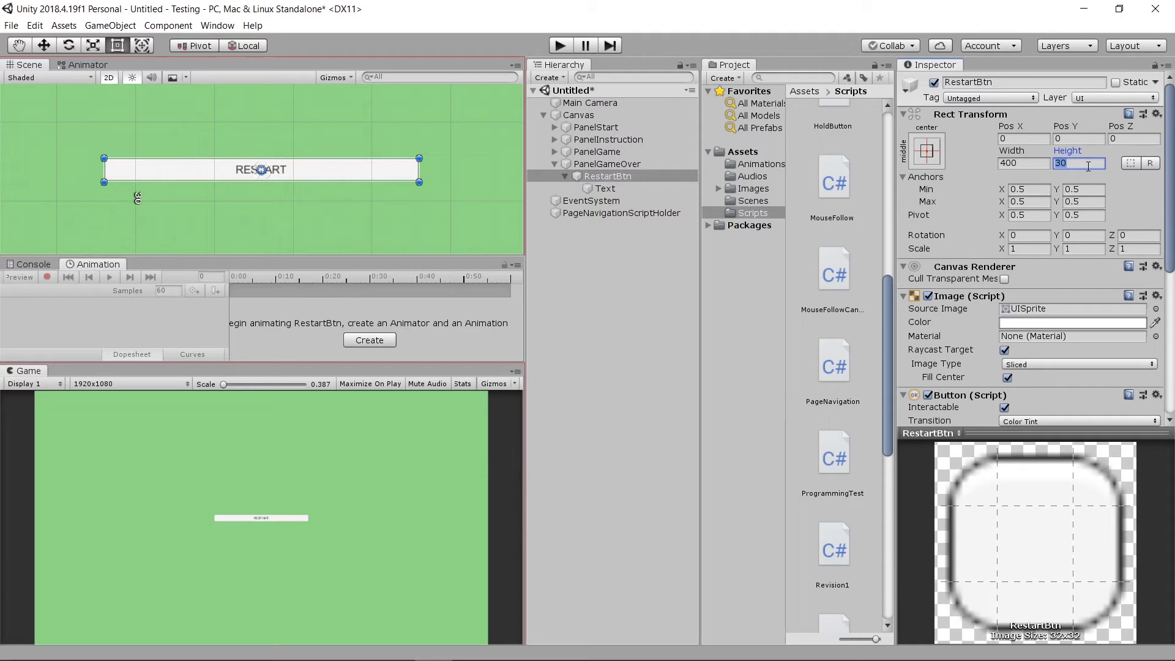
pyautogui.write('150')
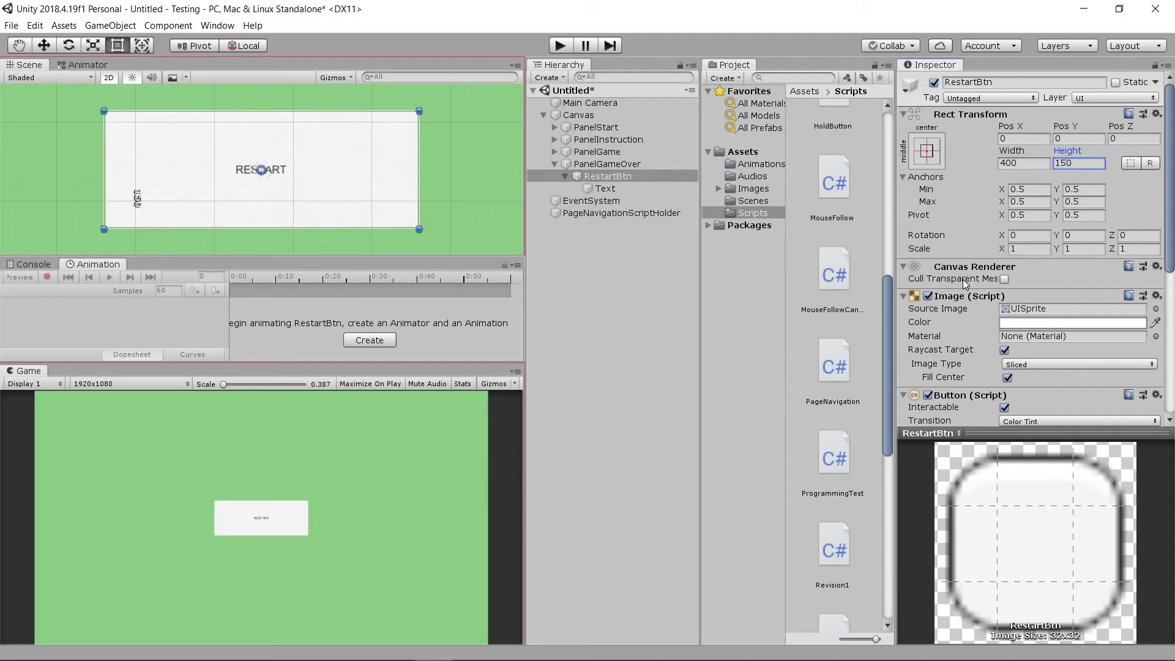
# Step: Set the RESTART label's font size to 45
pyautogui.scroll(-6, 964, 279)
pyautogui.click(629, 189)
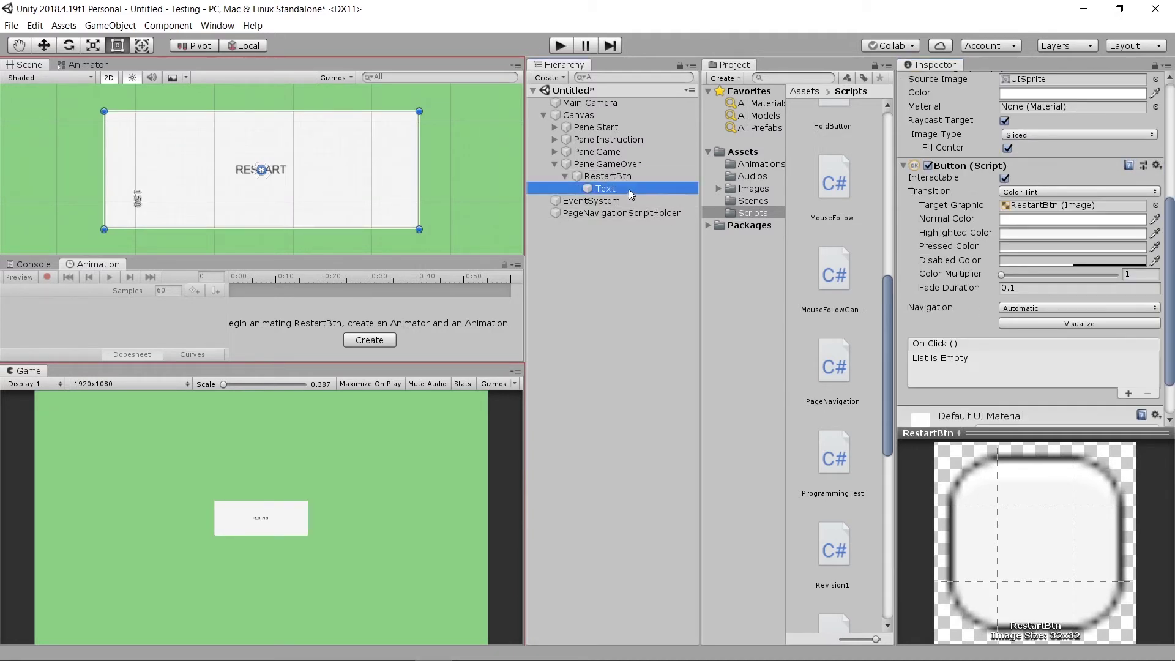
pyautogui.moveTo(956, 188); pyautogui.dragTo(986, 191)
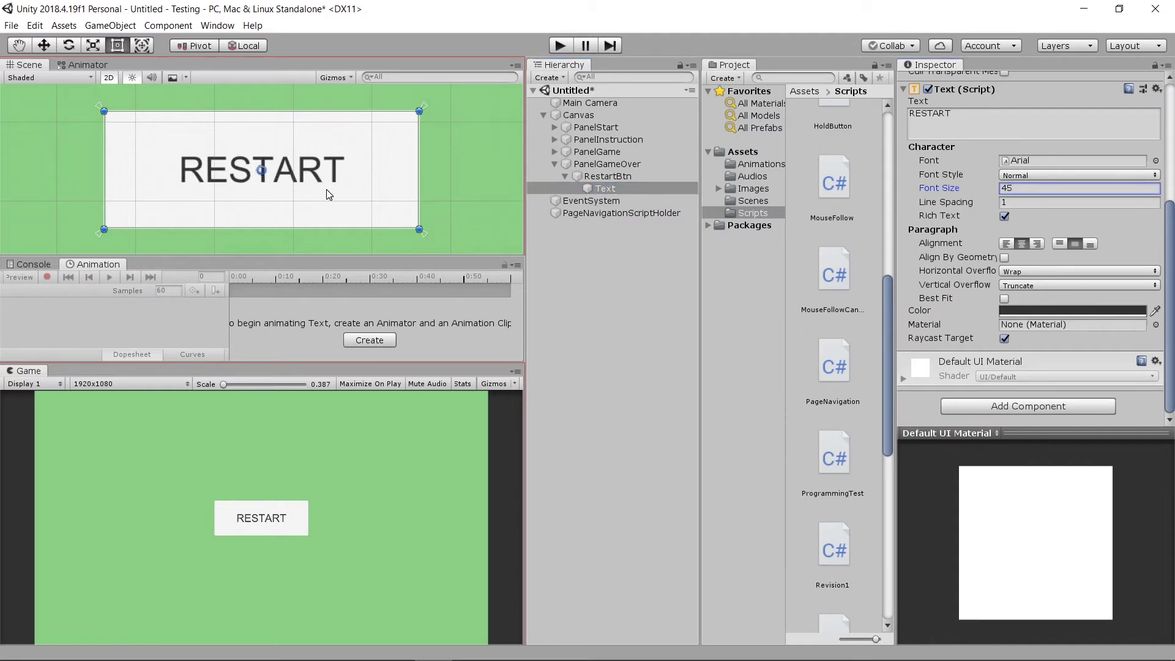
pyautogui.scroll(-8, 335, 138)
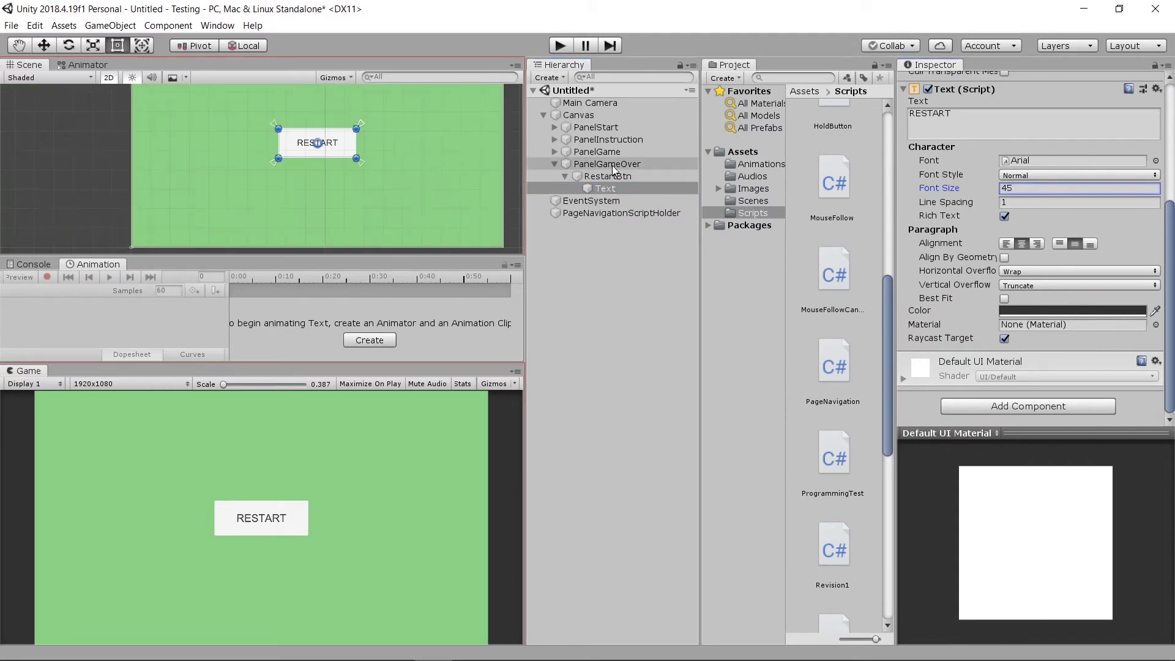
# Step: Review PanelGame, GameTitle and PanelInstruction, then collapse the panel hierarchies
pyautogui.click(590, 153)
pyautogui.click(555, 152)
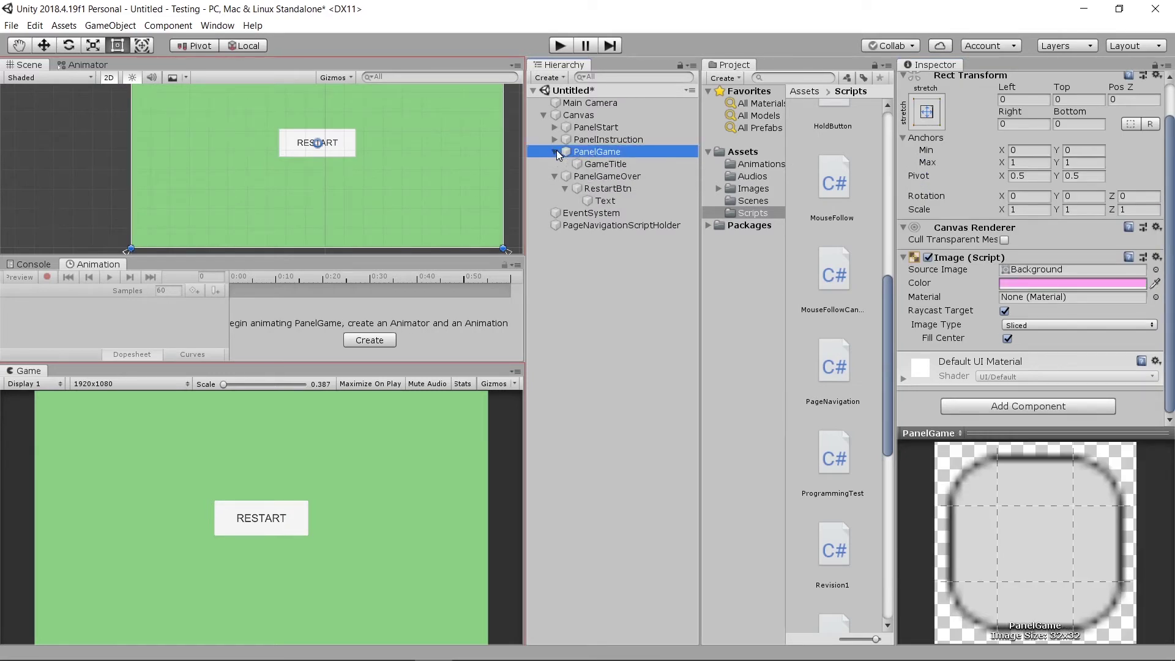
pyautogui.click(599, 164)
pyautogui.click(596, 152)
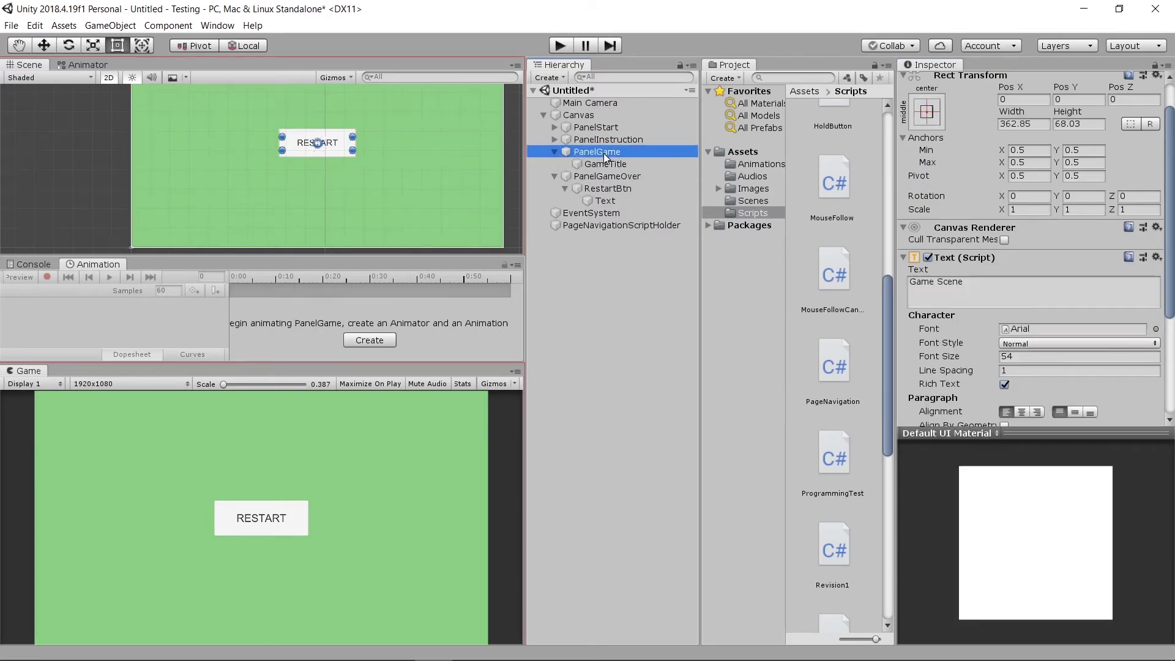
pyautogui.click(608, 141)
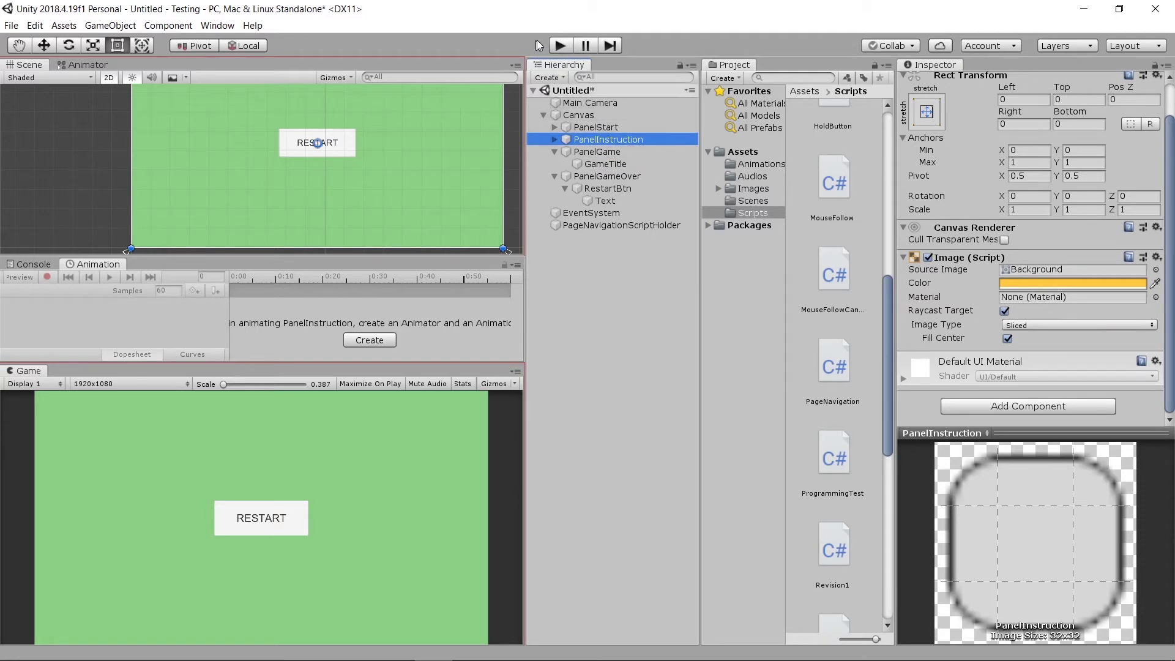
pyautogui.scroll(-3, 387, 132)
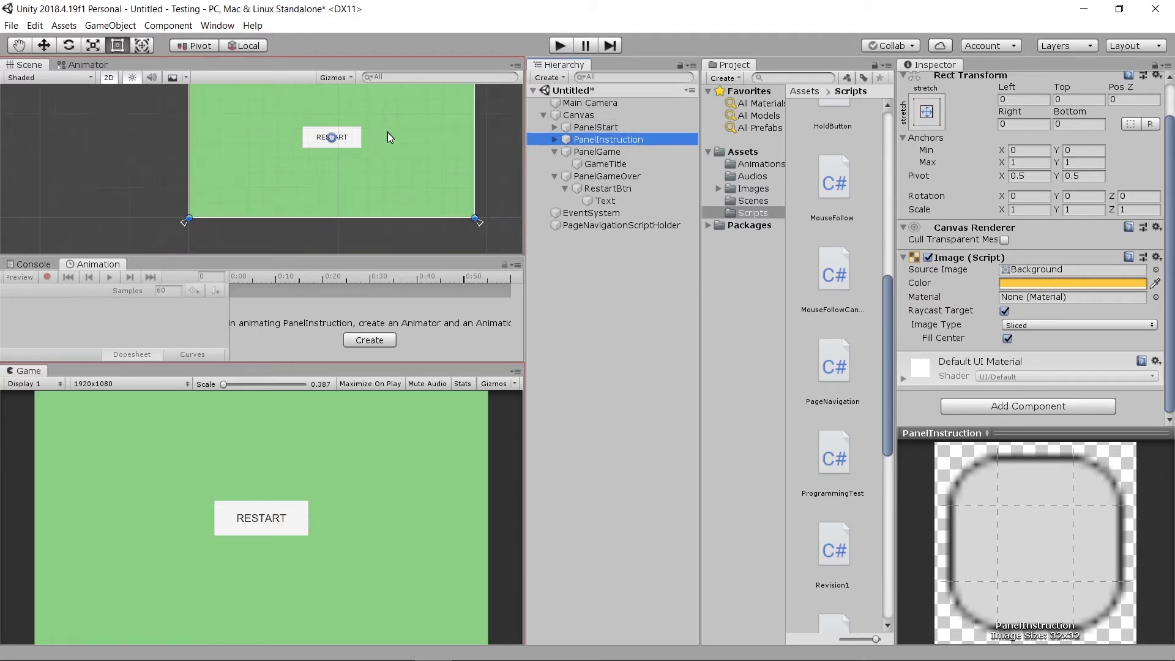
pyautogui.scroll(2, 420, 142)
pyautogui.scroll(-3, 403, 131)
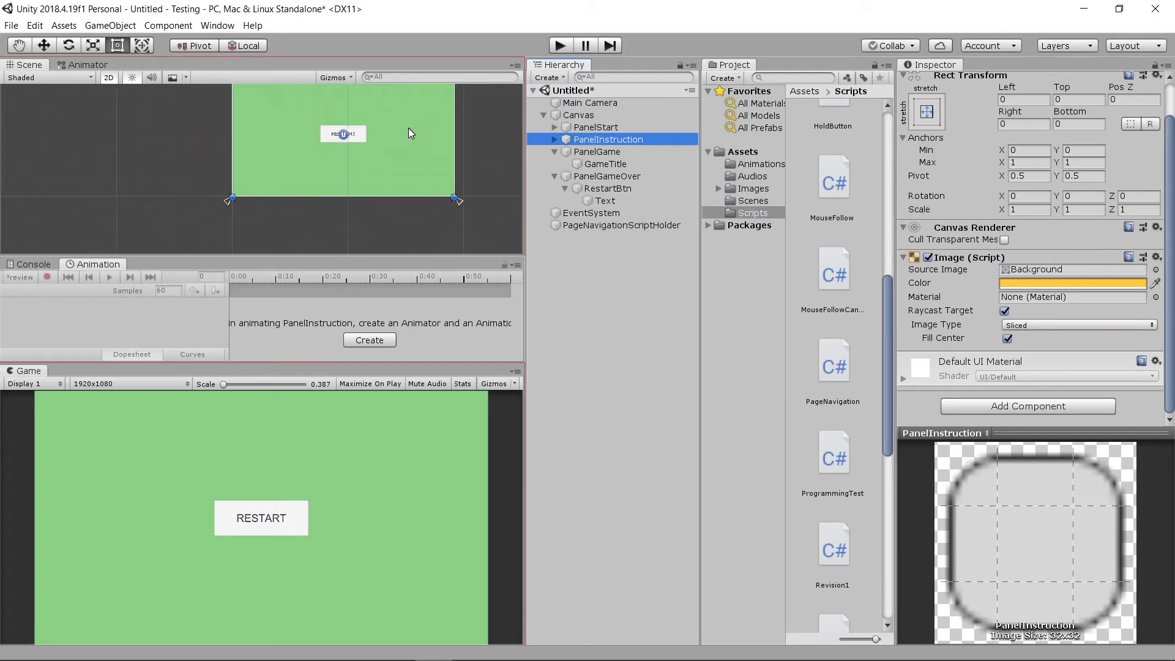
pyautogui.moveTo(355, 151); pyautogui.dragTo(258, 167, button='middle')
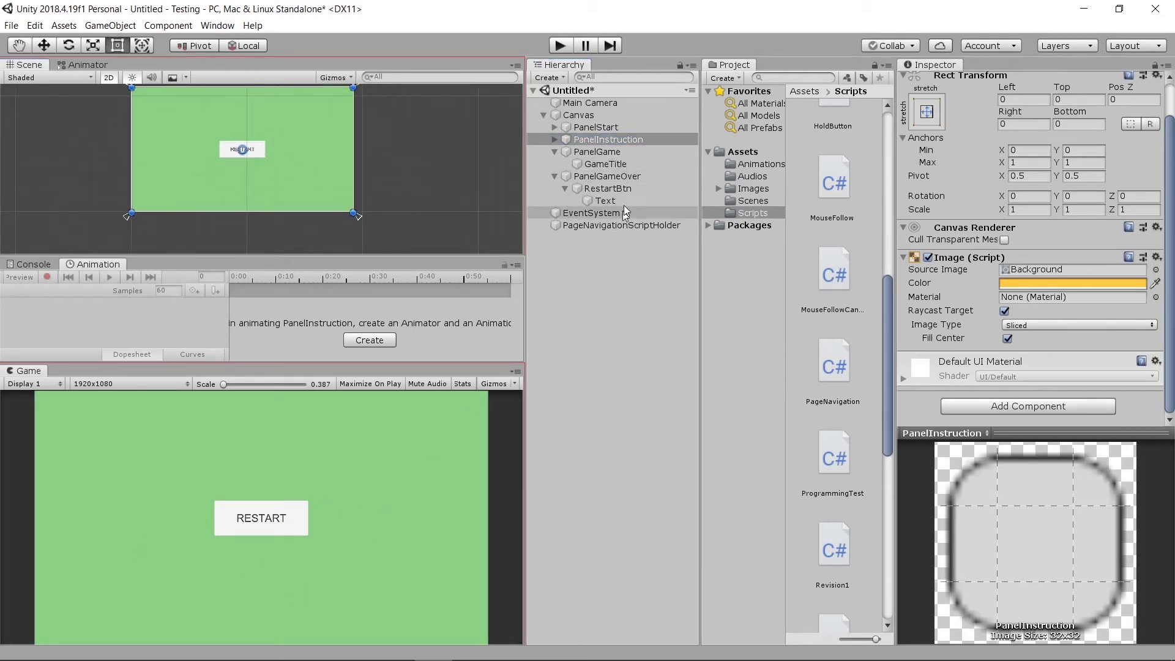
pyautogui.click(554, 176)
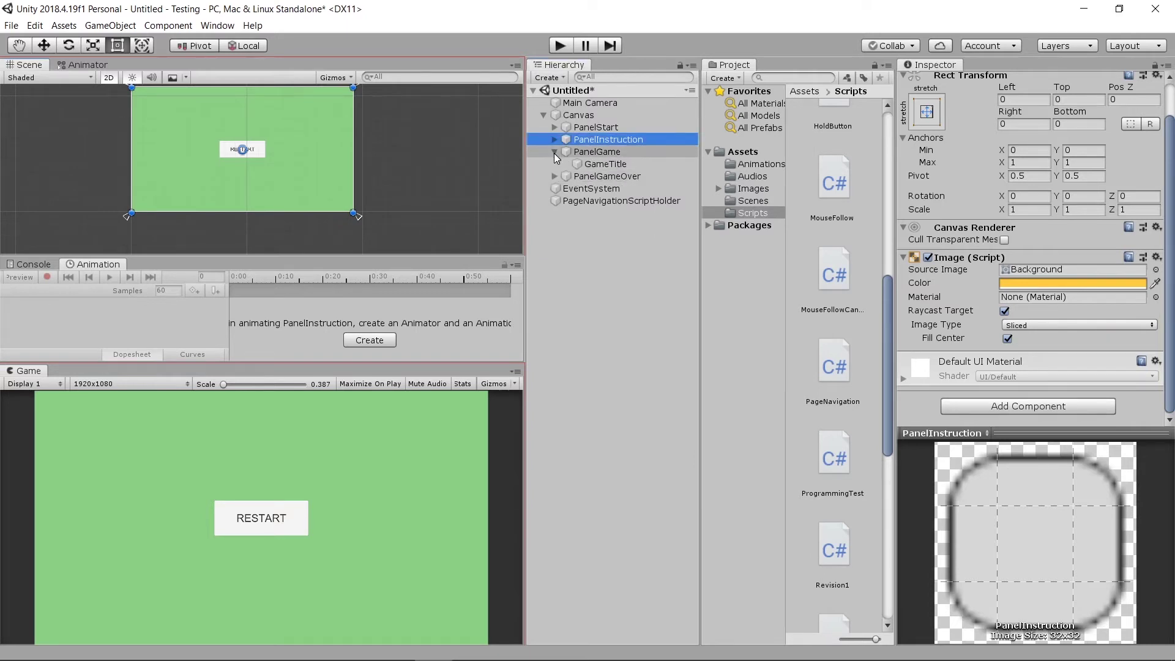
pyautogui.click(555, 152)
# Step: In Play mode, deactivate PanelGame and PanelGameOver to reveal START, then stop
pyautogui.click(562, 45)
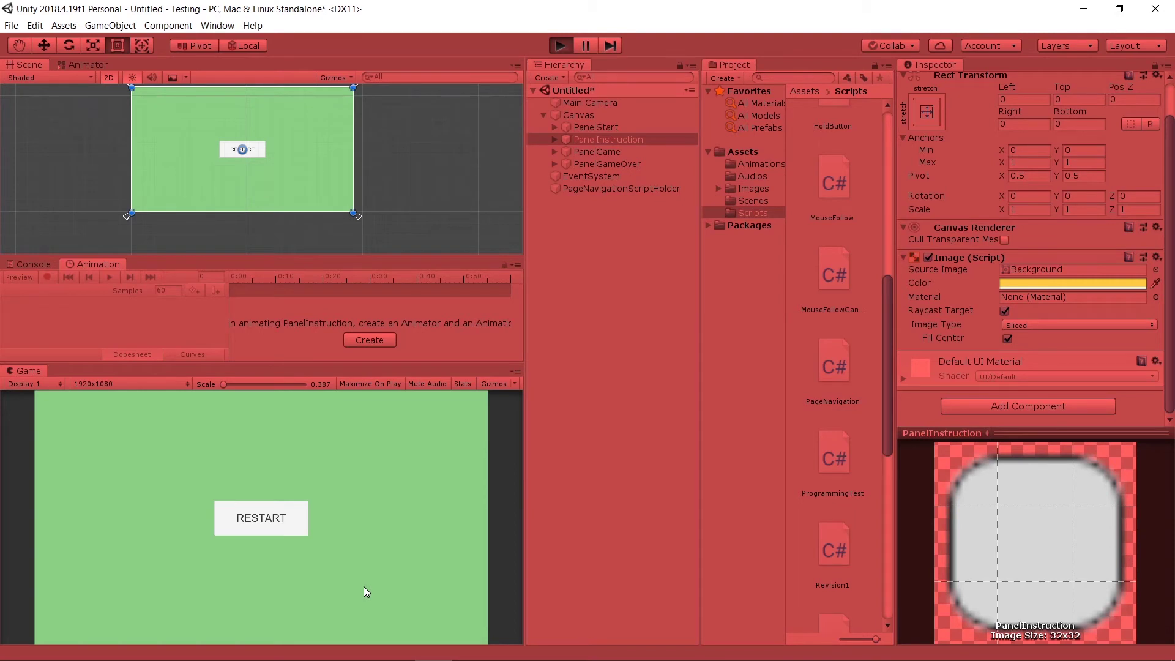
pyautogui.click(587, 151)
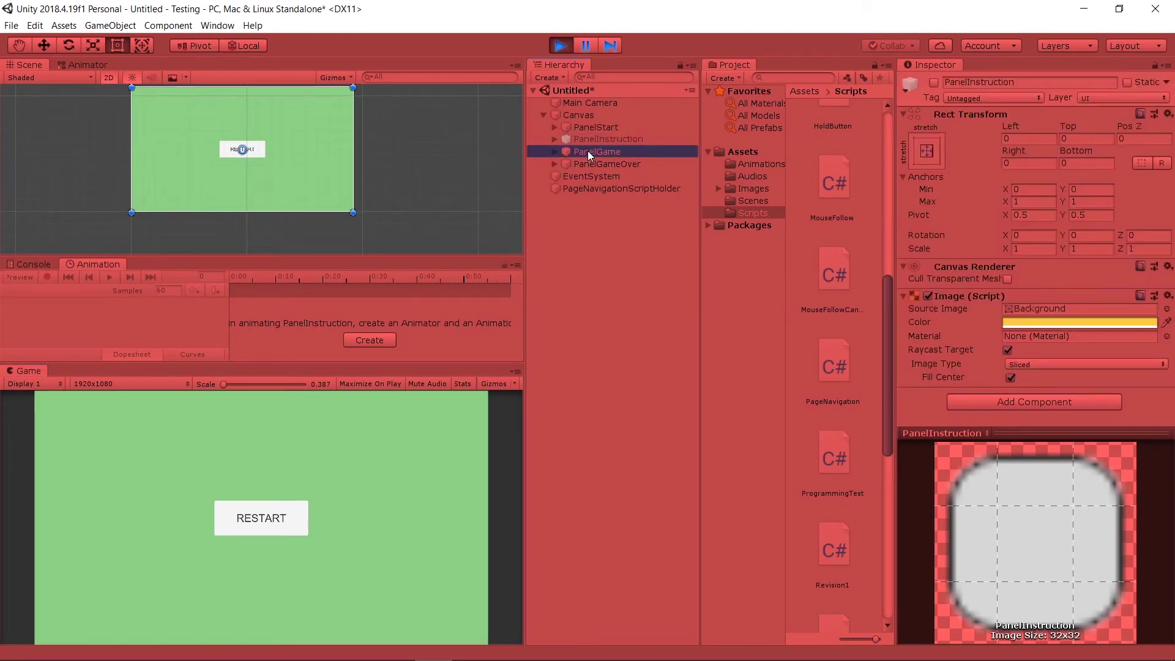
pyautogui.click(935, 84)
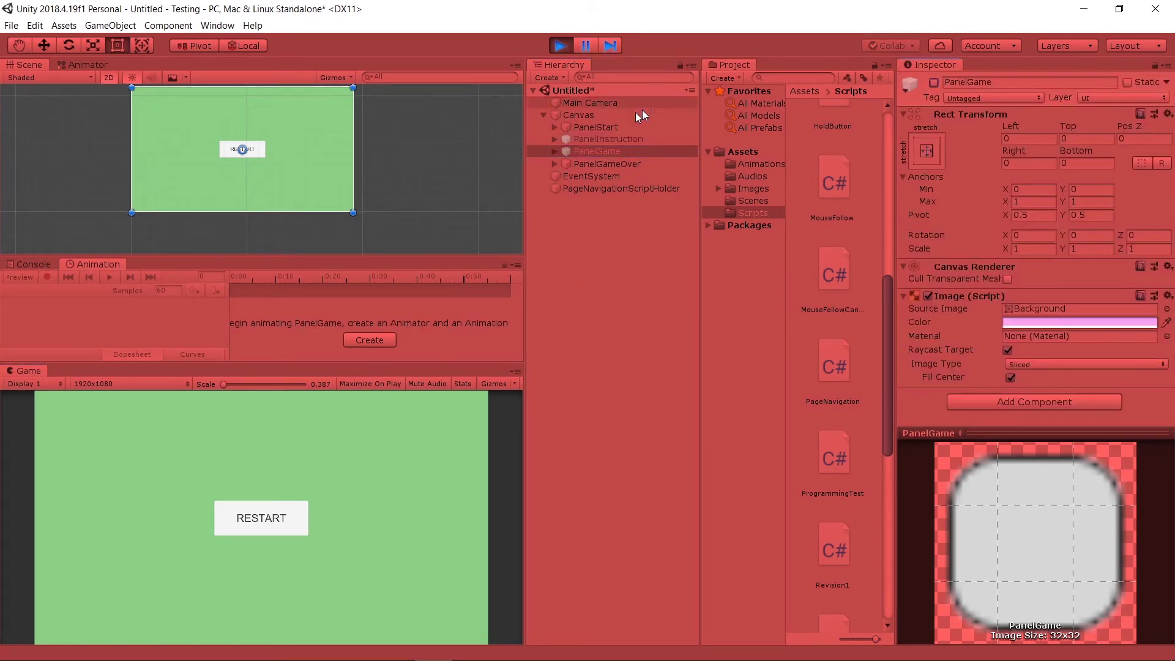
pyautogui.click(628, 162)
pyautogui.click(935, 82)
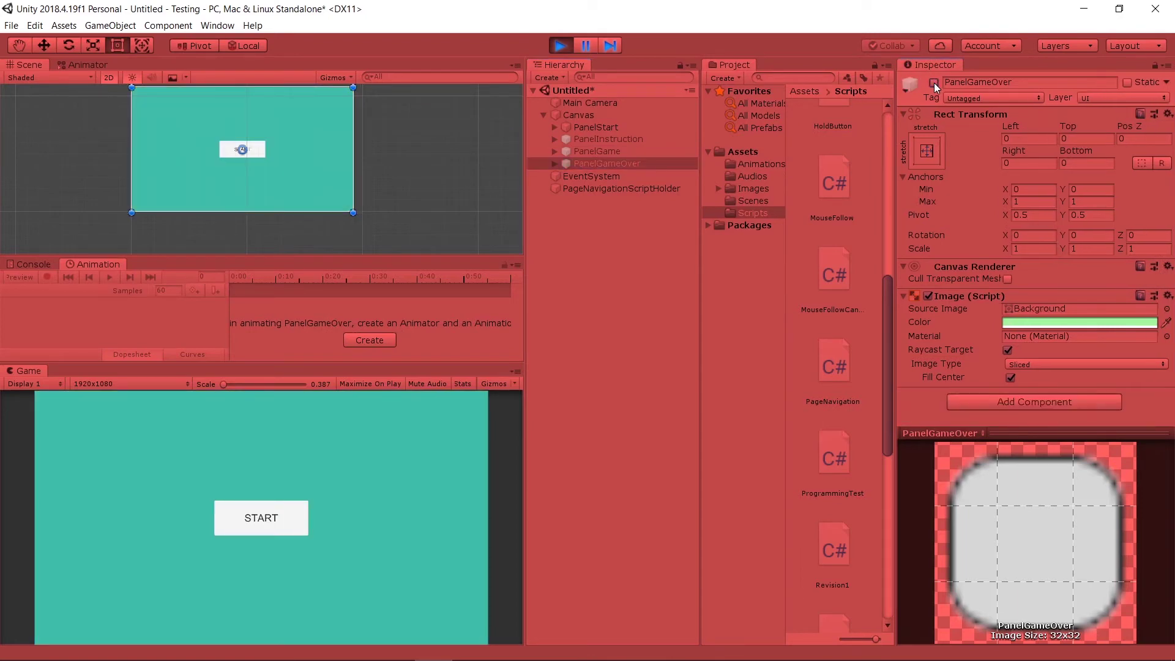
pyautogui.click(560, 46)
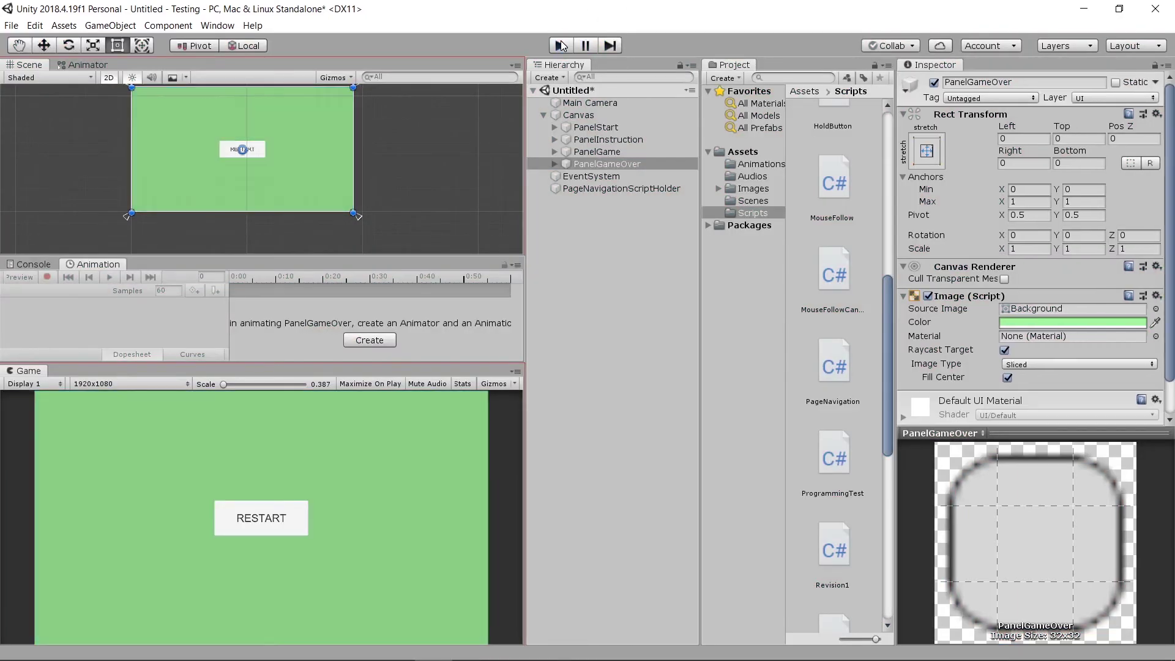
# Step: Declare 'public GameObject panelGame_GO, panelGameOver_GO;' in PageNavigation.cs
pyautogui.click(547, 648)
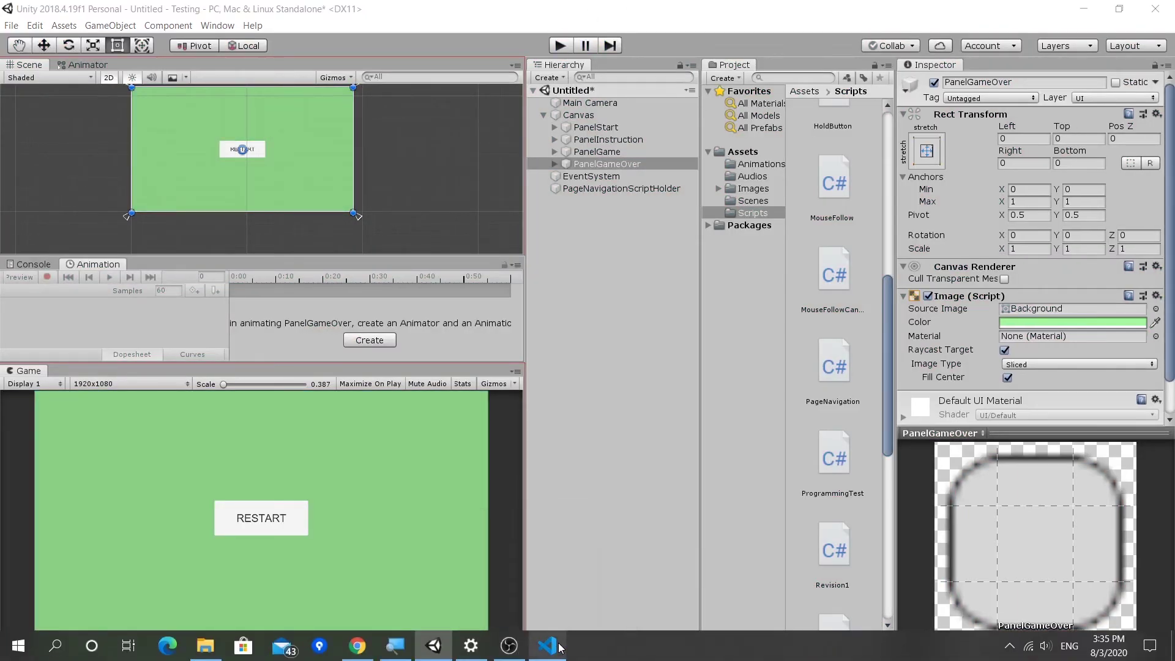
pyautogui.press('Up')
pyautogui.press('Up')
pyautogui.press('Up')
pyautogui.press('Up')
pyautogui.scroll(4, 522, 334)
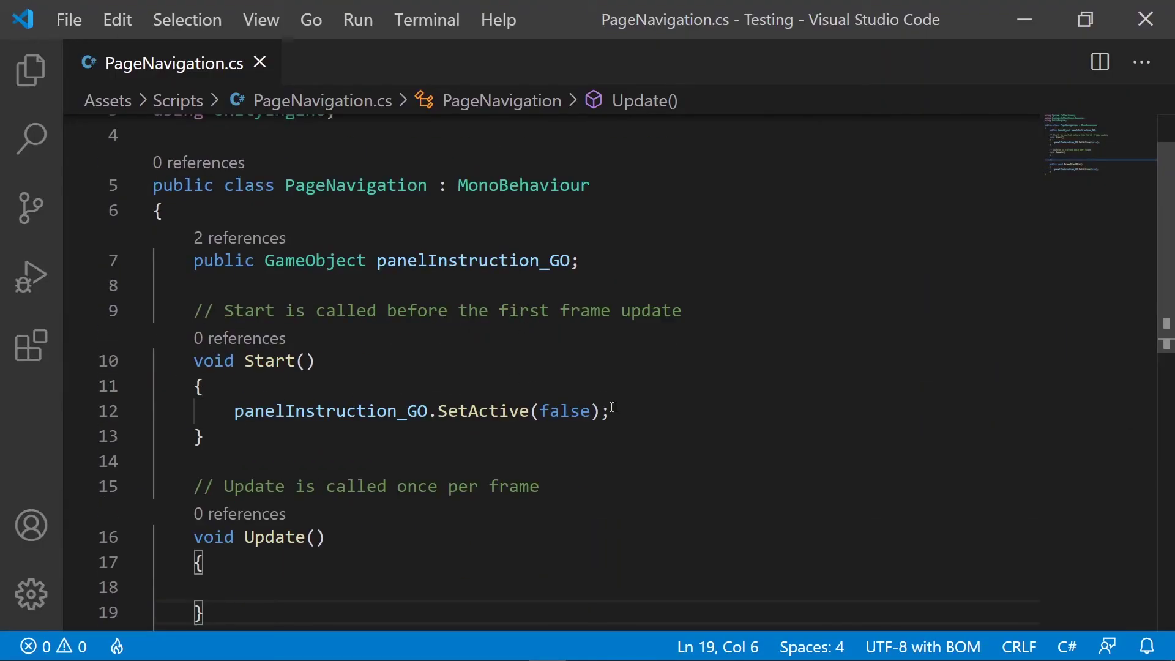
pyautogui.click(620, 253)
pyautogui.press('Return')
pyautogui.write('p')
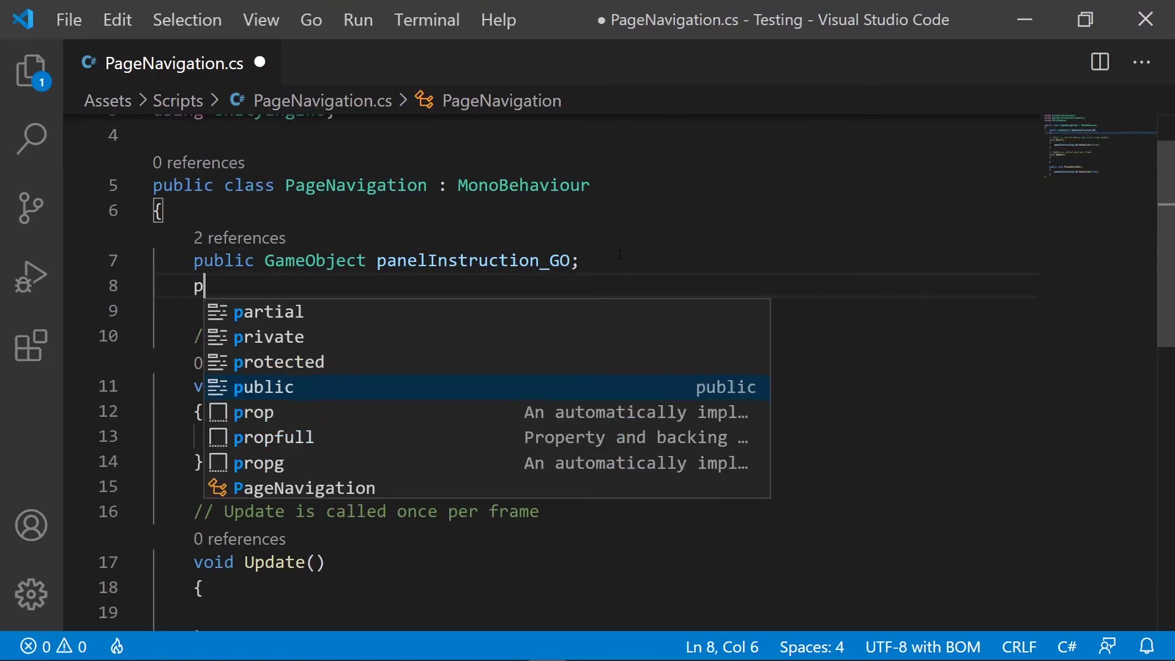
pyautogui.write('ublic Game')
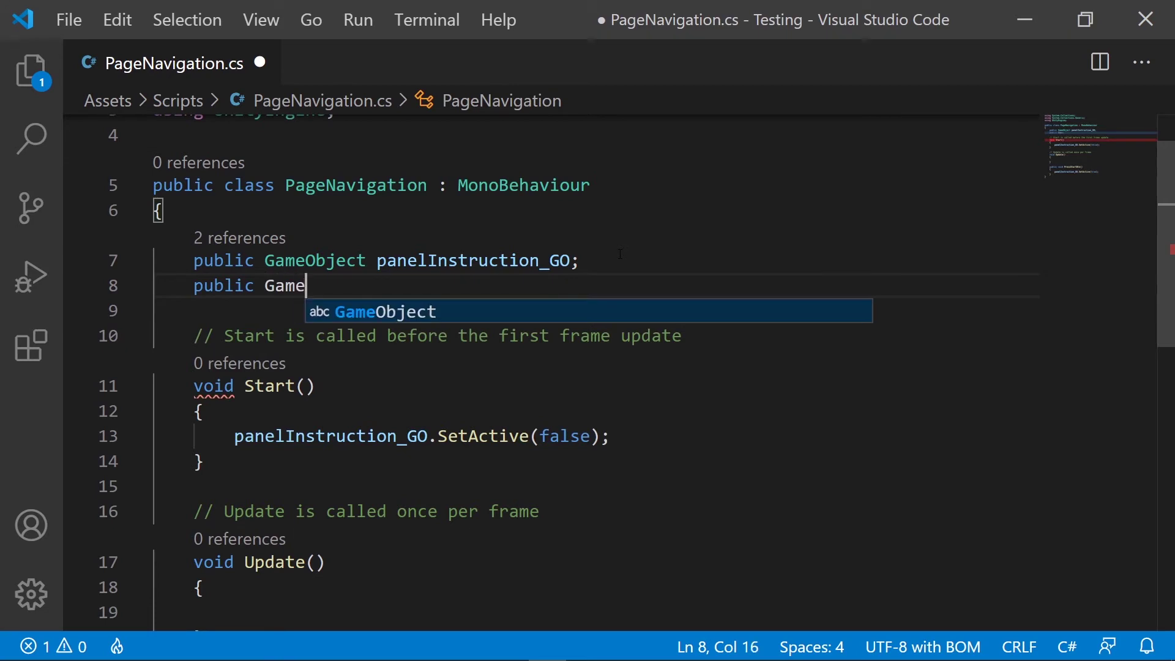
pyautogui.press('Tab')
pyautogui.write('pa')
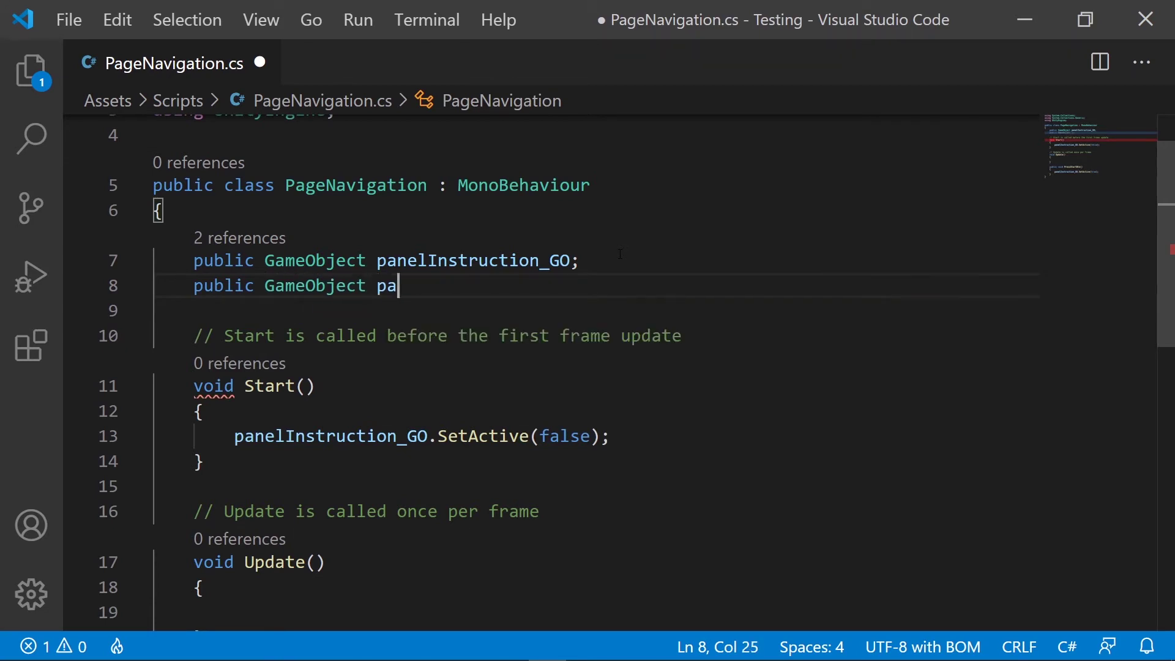
pyautogui.write('nelGame_')
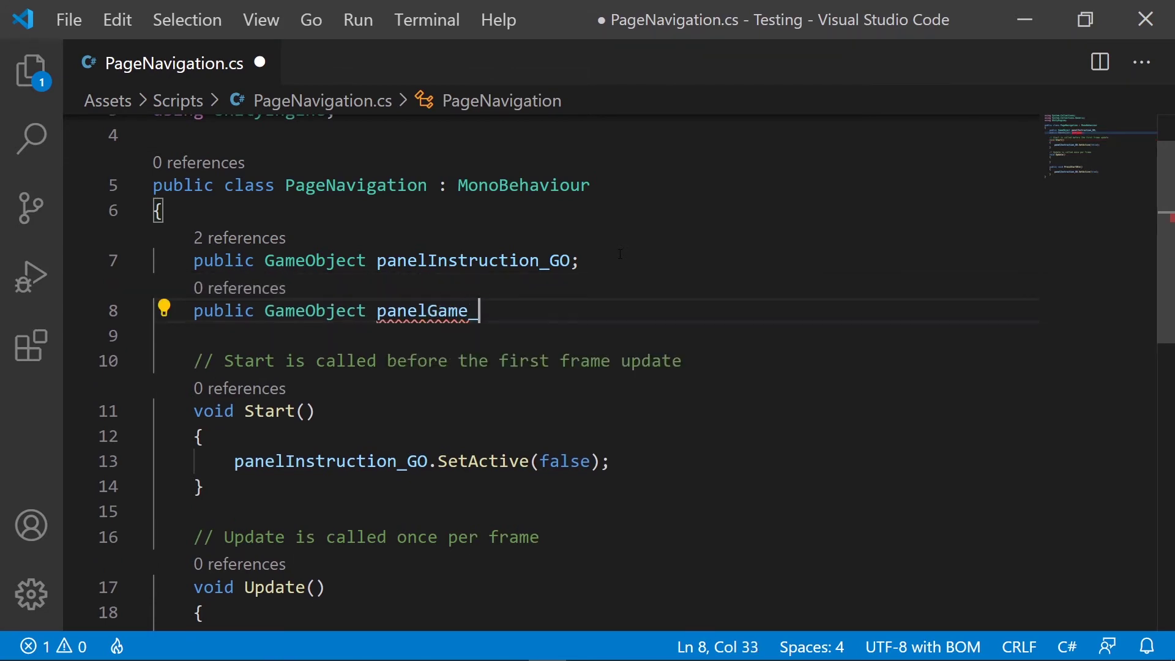
pyautogui.write('GO;')
pyautogui.press('Return')
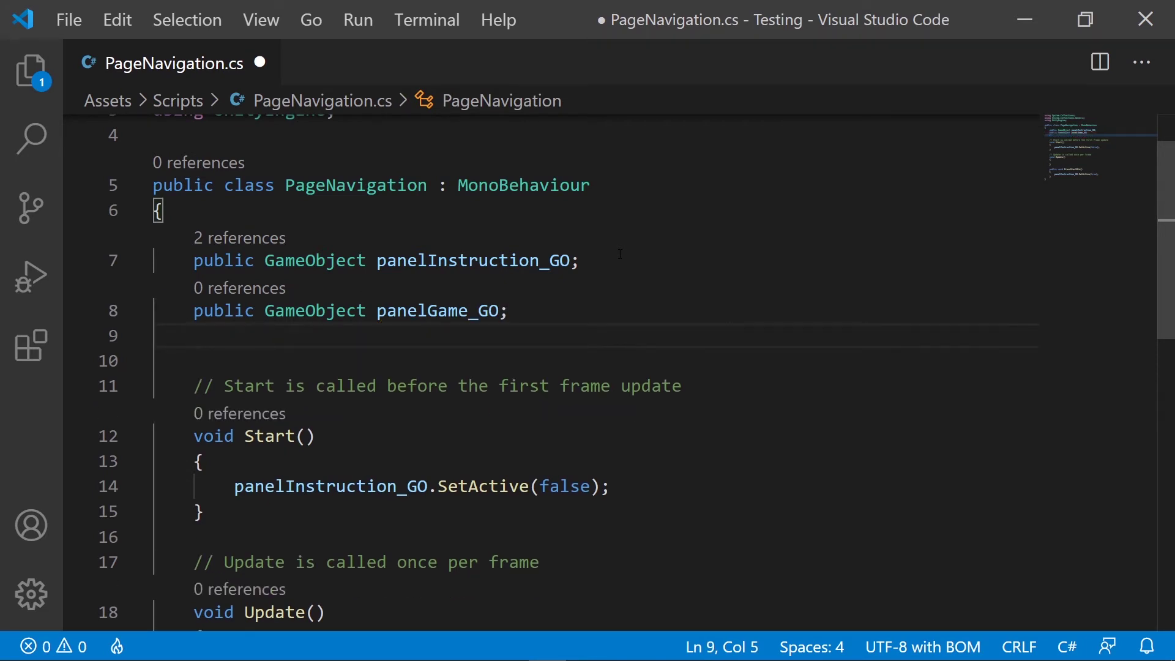
pyautogui.press('Left')
pyautogui.press('Left')
pyautogui.press('Left')
pyautogui.press('Left')
pyautogui.press('Left')
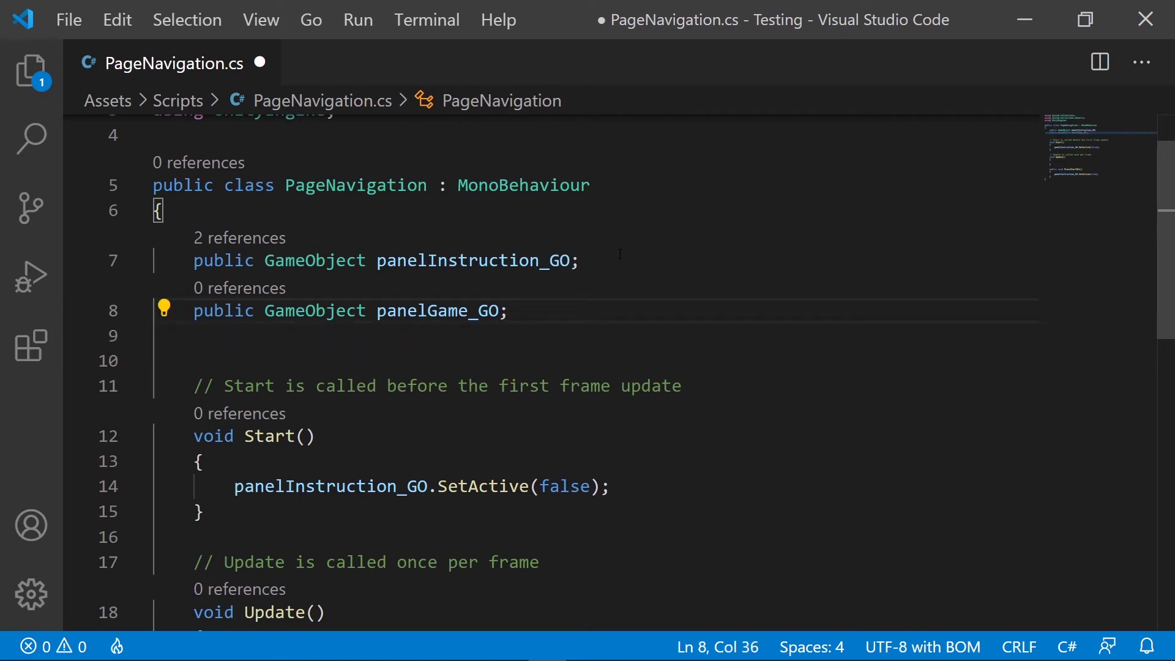
pyautogui.press('BackSpace')
pyautogui.write(', p')
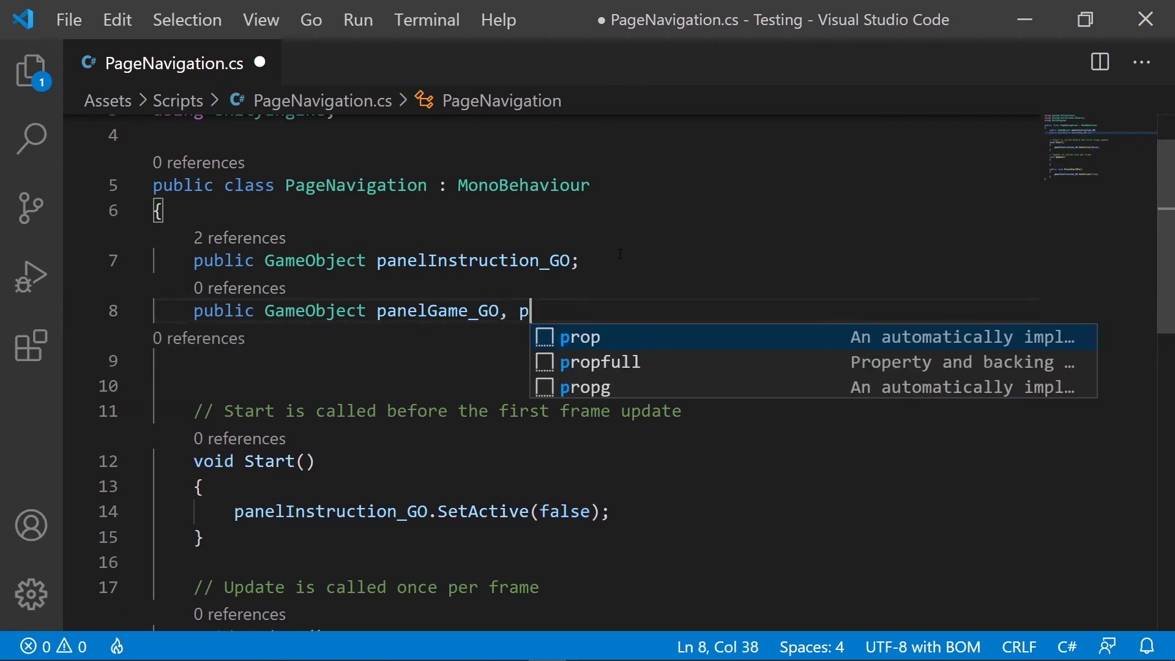
pyautogui.write('anelGameO')
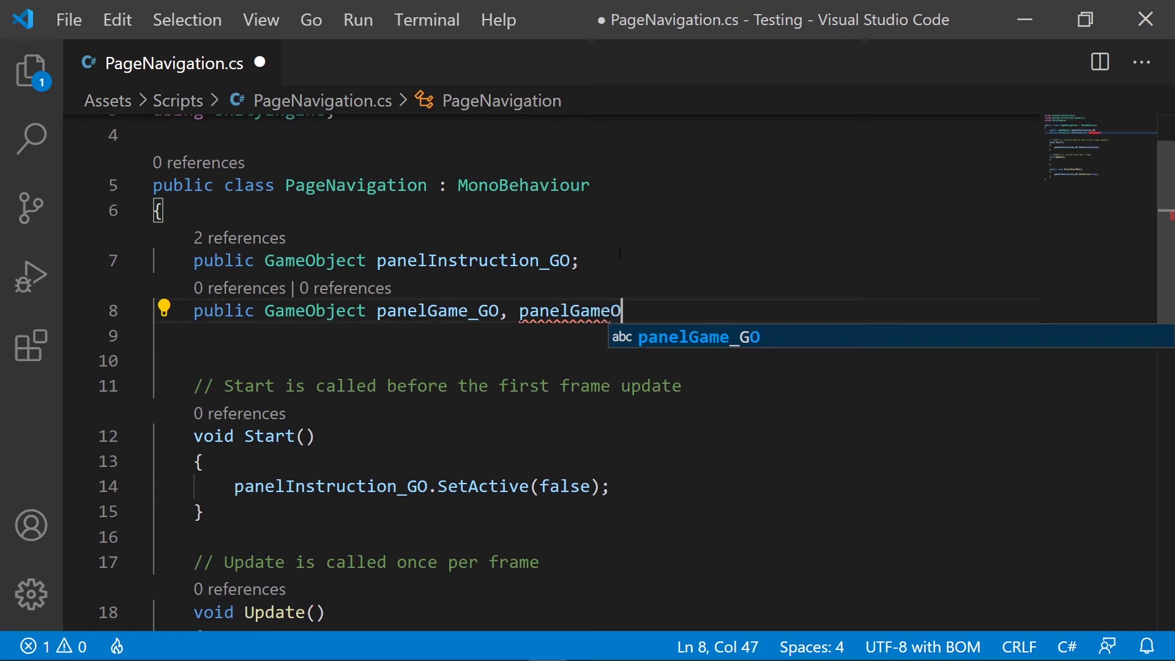
pyautogui.write('ver_GOP')
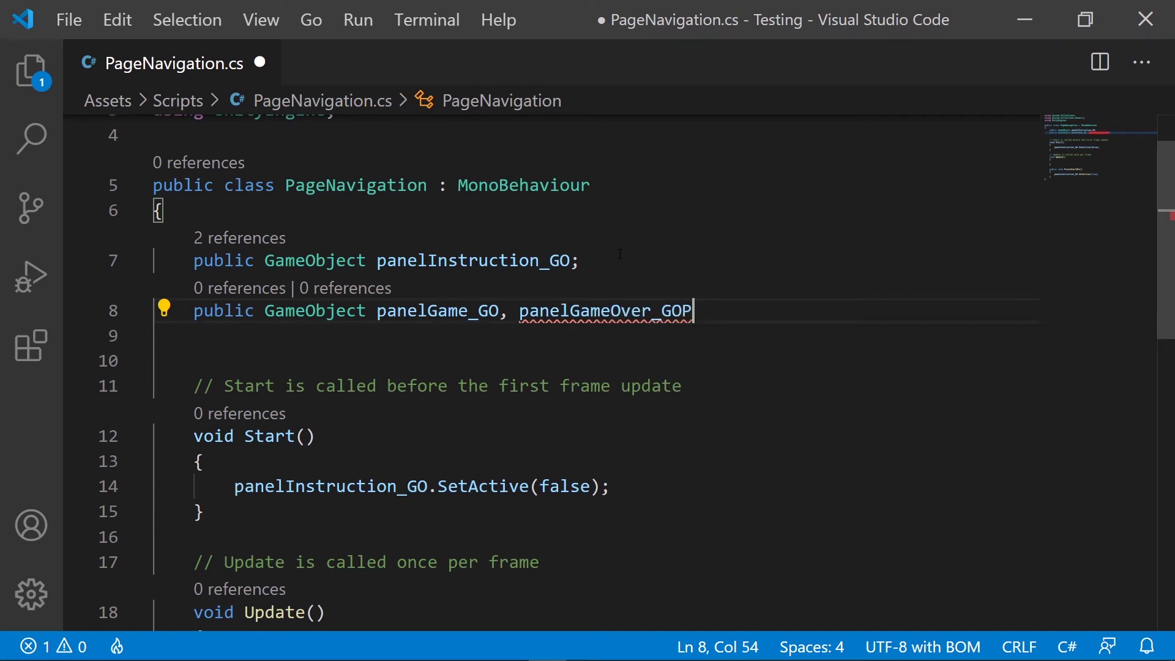
pyautogui.press('BackSpace')
pyautogui.write(';')
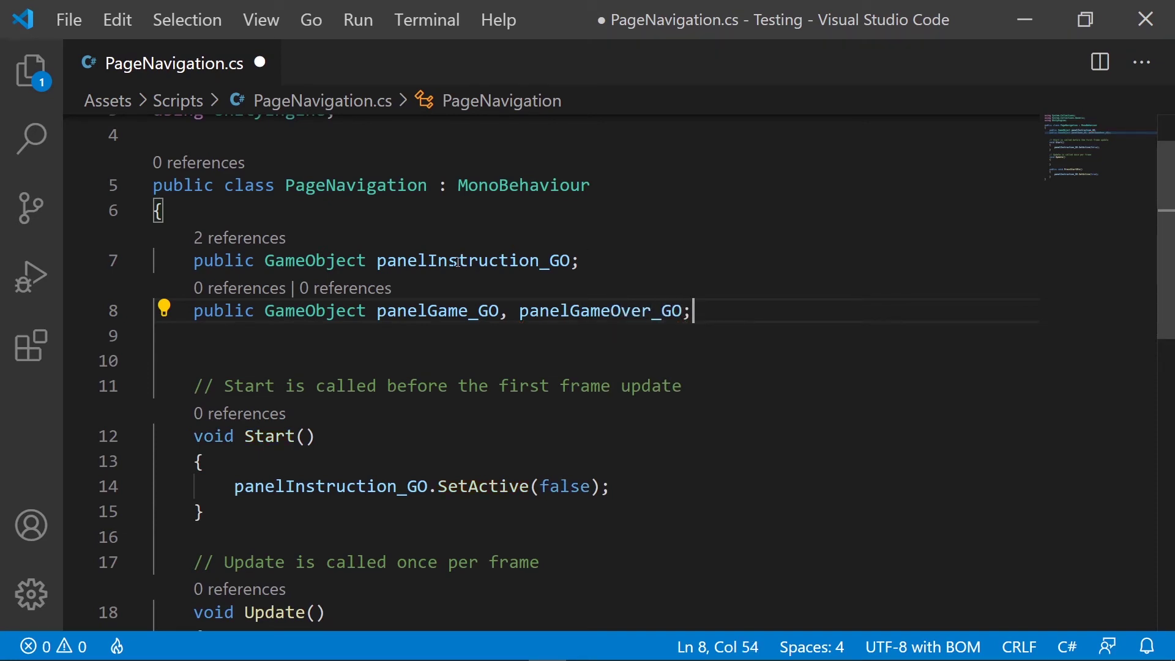
# Step: Add SetActive(false) calls for panelGame_GO and panelGameOver_GO in Start() and save
pyautogui.doubleClick(479, 311)
pyautogui.hotkey('ctrl', 'c')
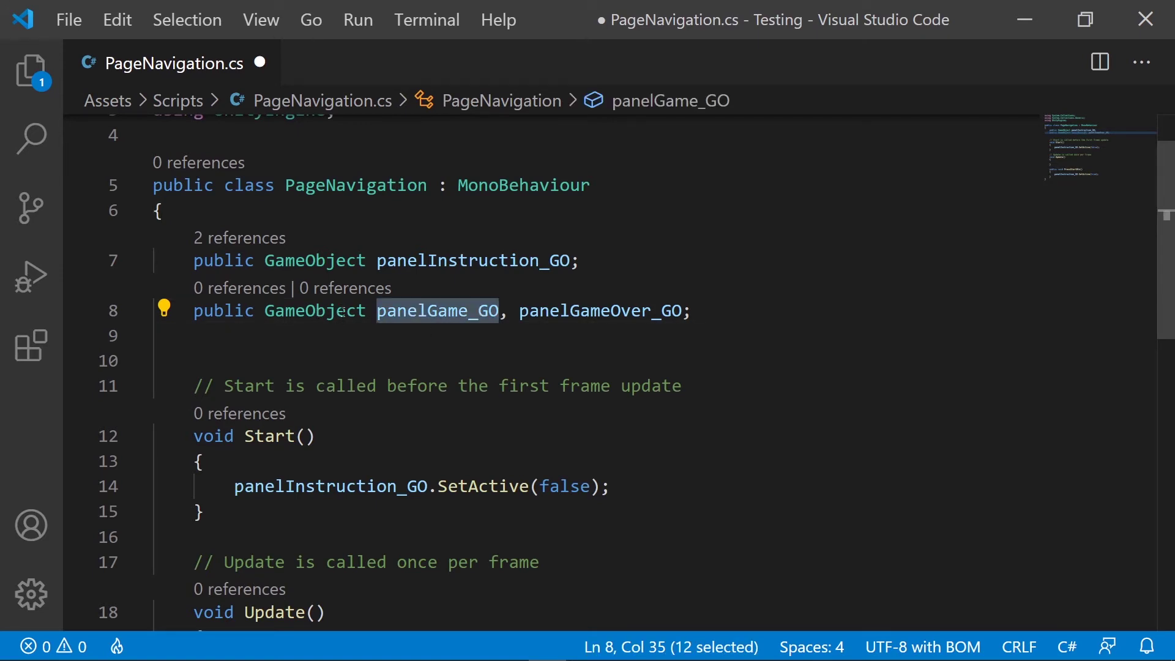
pyautogui.click(649, 487)
pyautogui.press('Return')
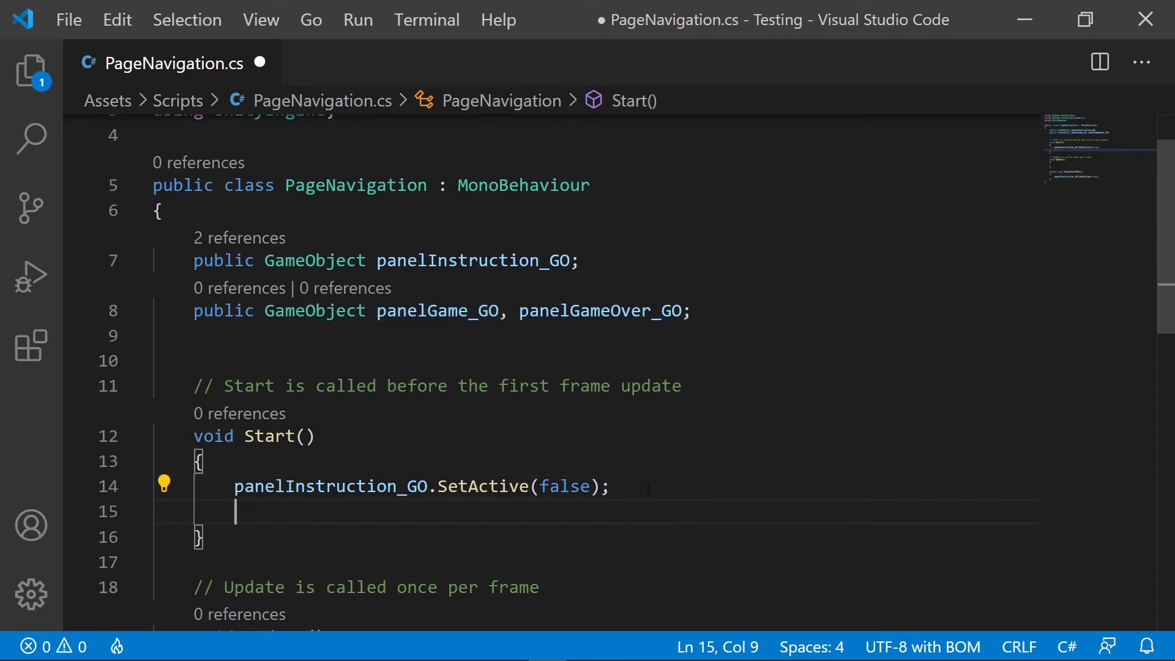
pyautogui.hotkey('ctrl', 'v')
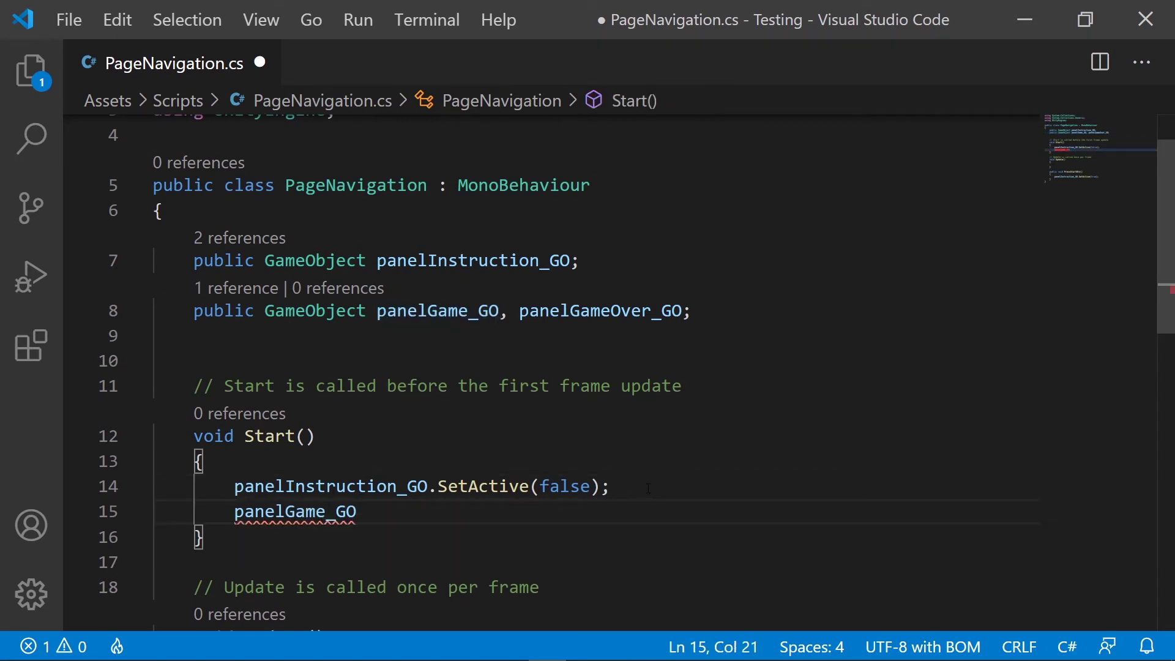
pyautogui.write('.SetActive')
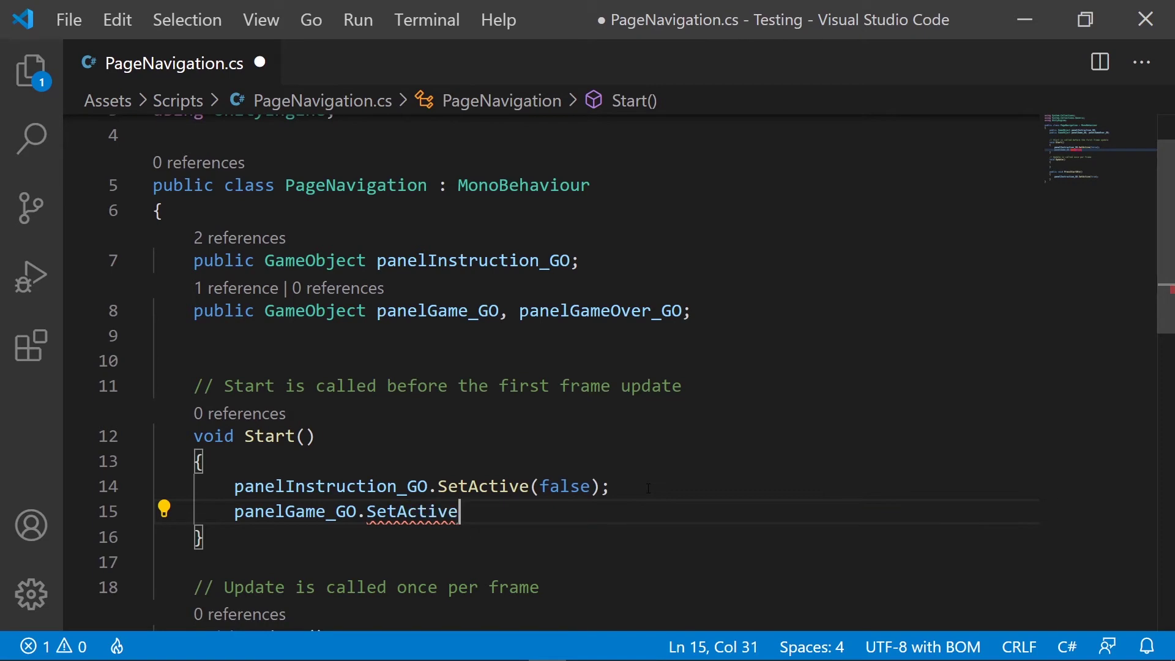
pyautogui.write('(false);')
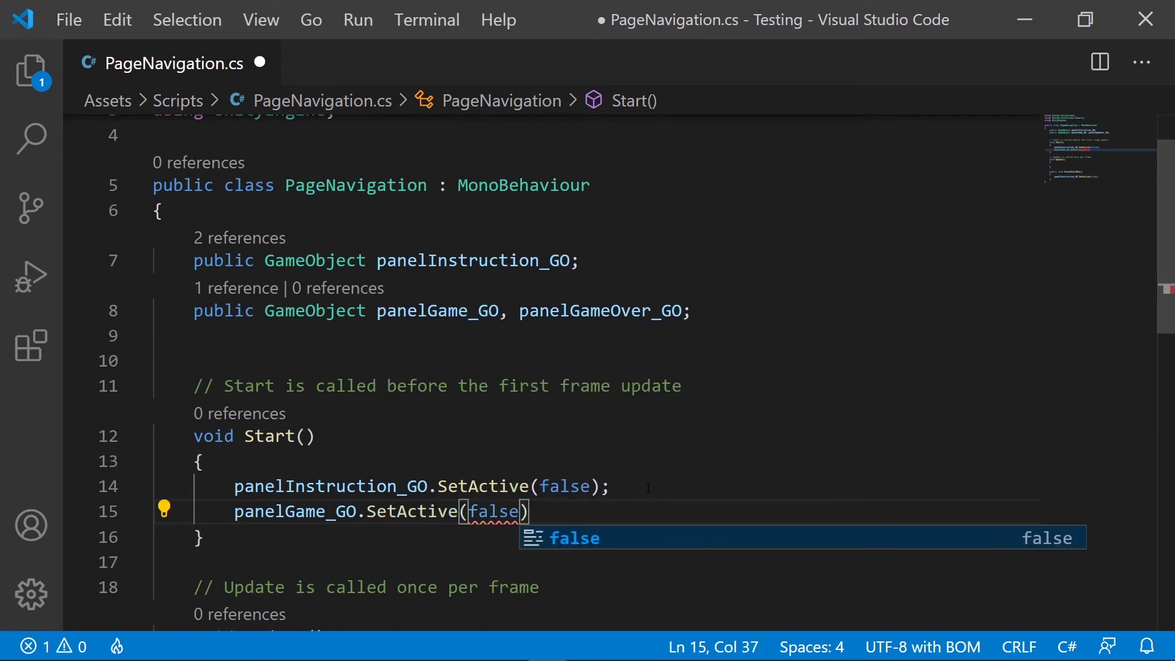
pyautogui.press('Return')
pyautogui.write('panel')
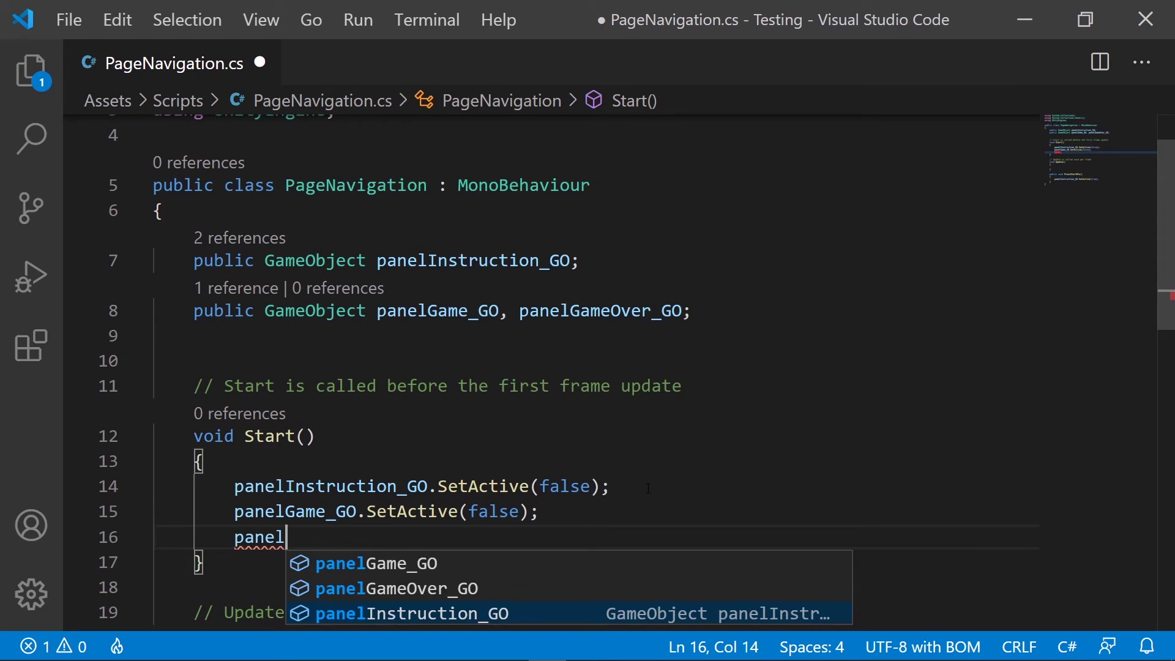
pyautogui.press('Up')
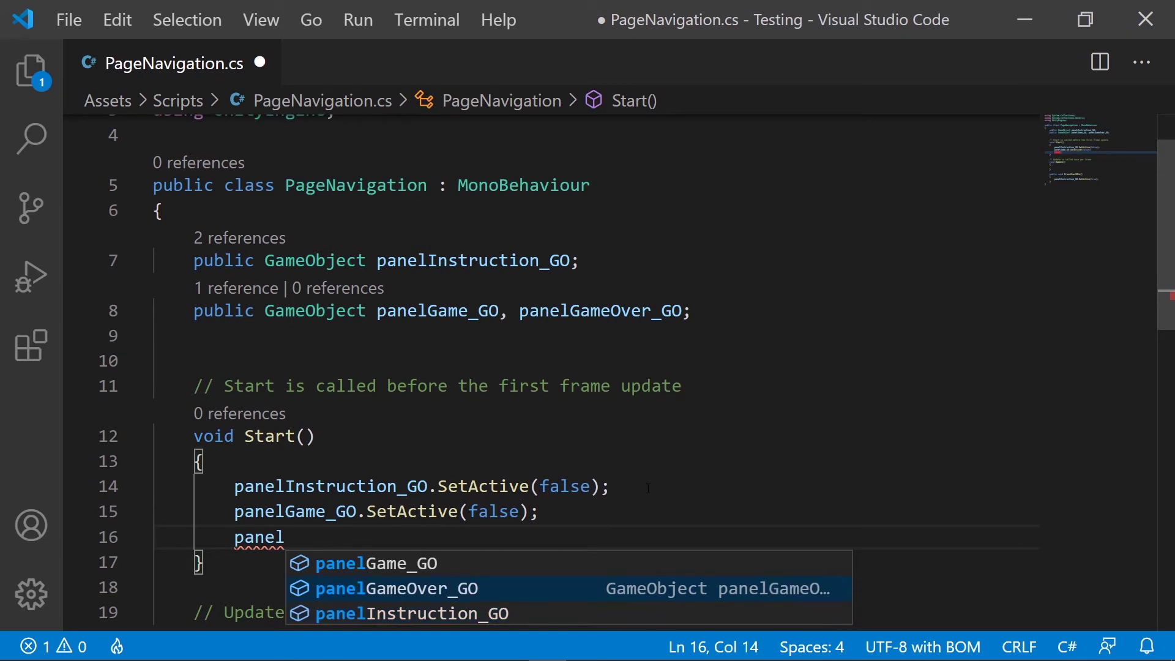
pyautogui.press('Tab')
pyautogui.write('.Set')
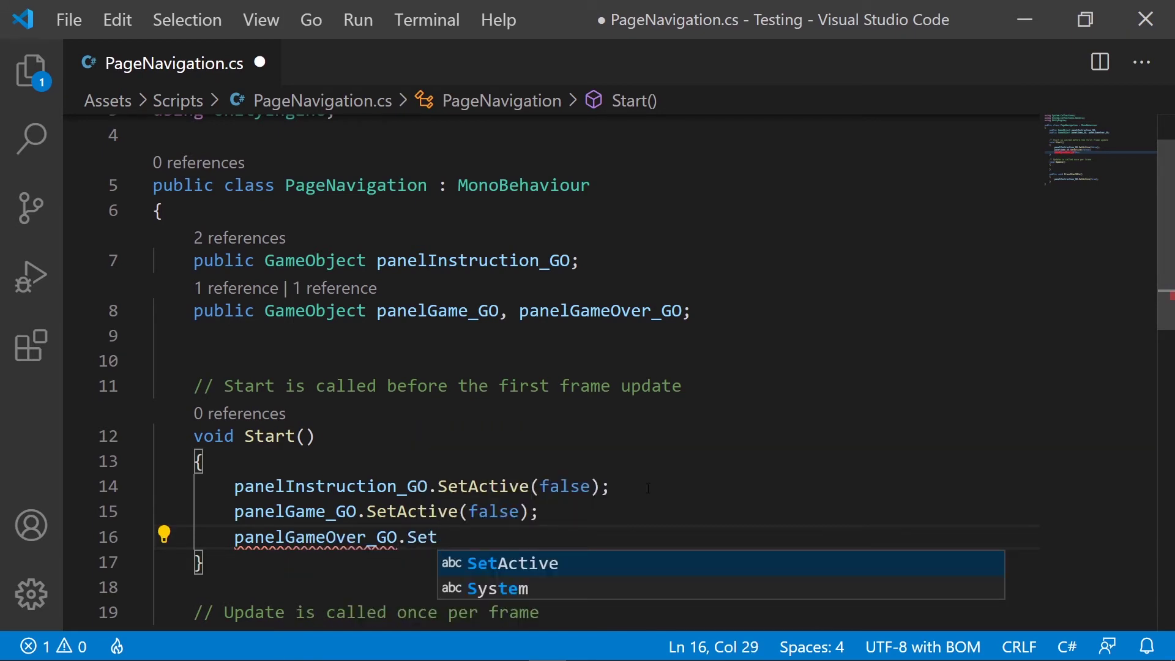
pyautogui.press('Tab')
pyautogui.write('(false);')
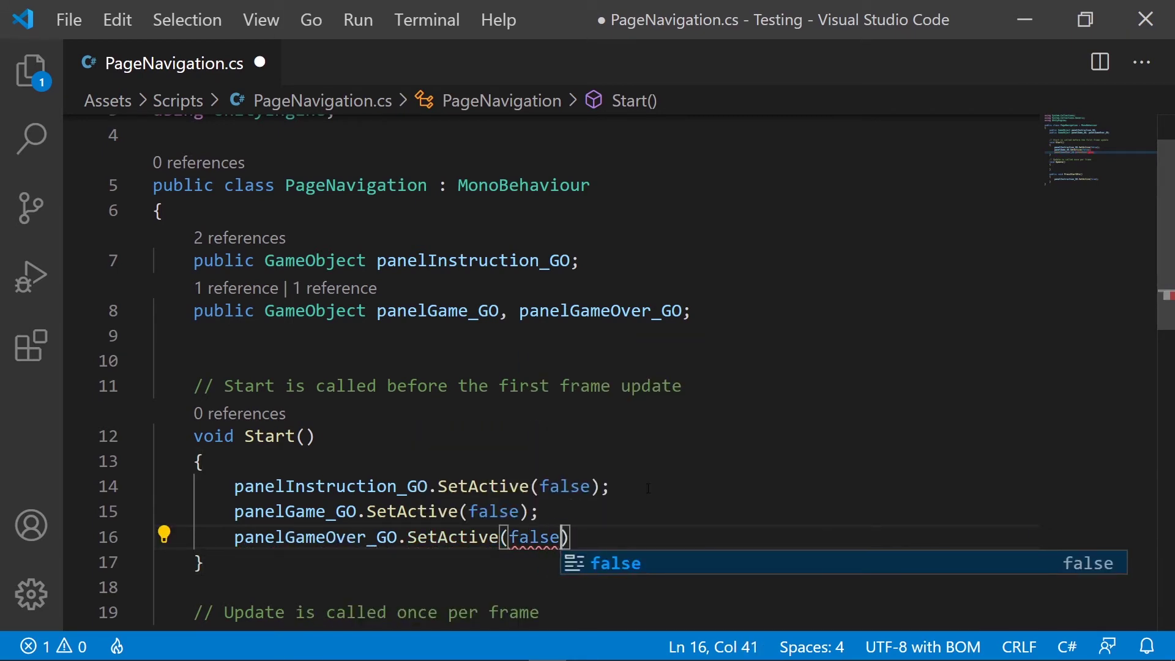
pyautogui.hotkey('ctrl', 's')
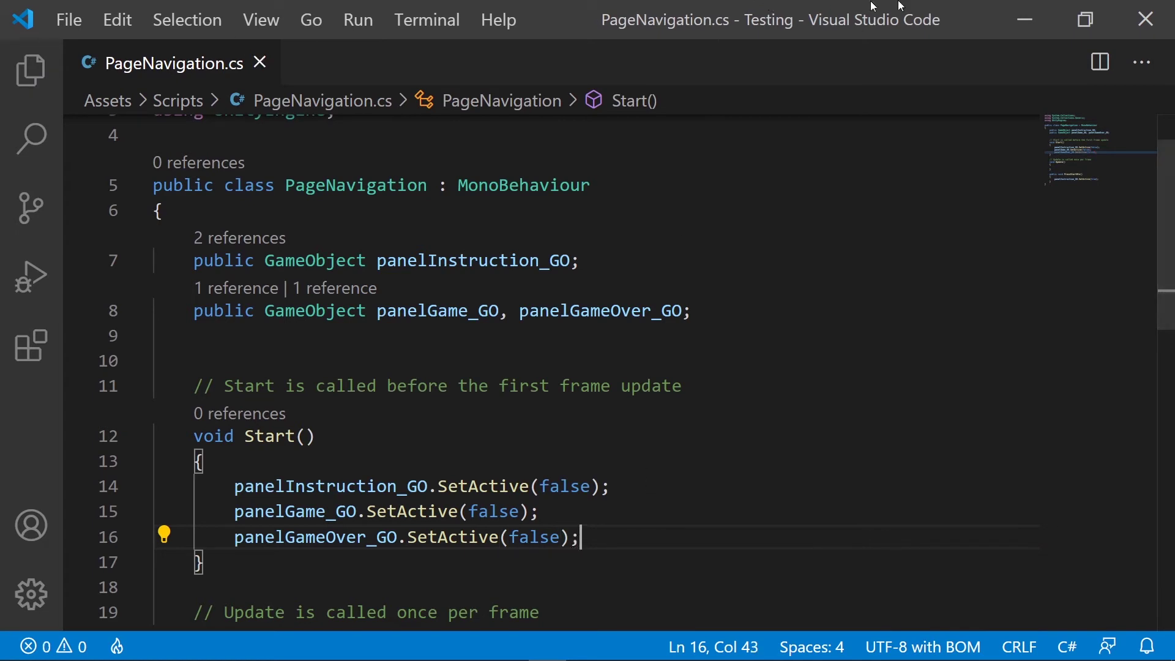
# Step: In Unity, assign PanelGame to Page Navigation's Panel Game_GO field on PageNavigationScriptHolder
pyautogui.click(1039, 10)
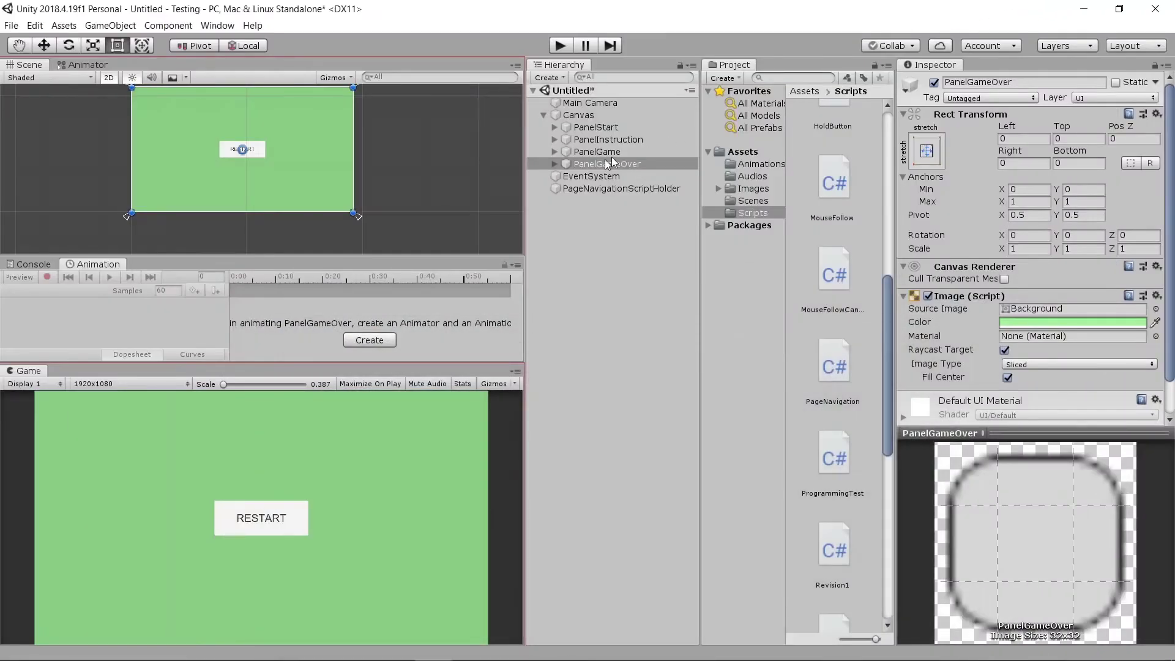
pyautogui.click(583, 189)
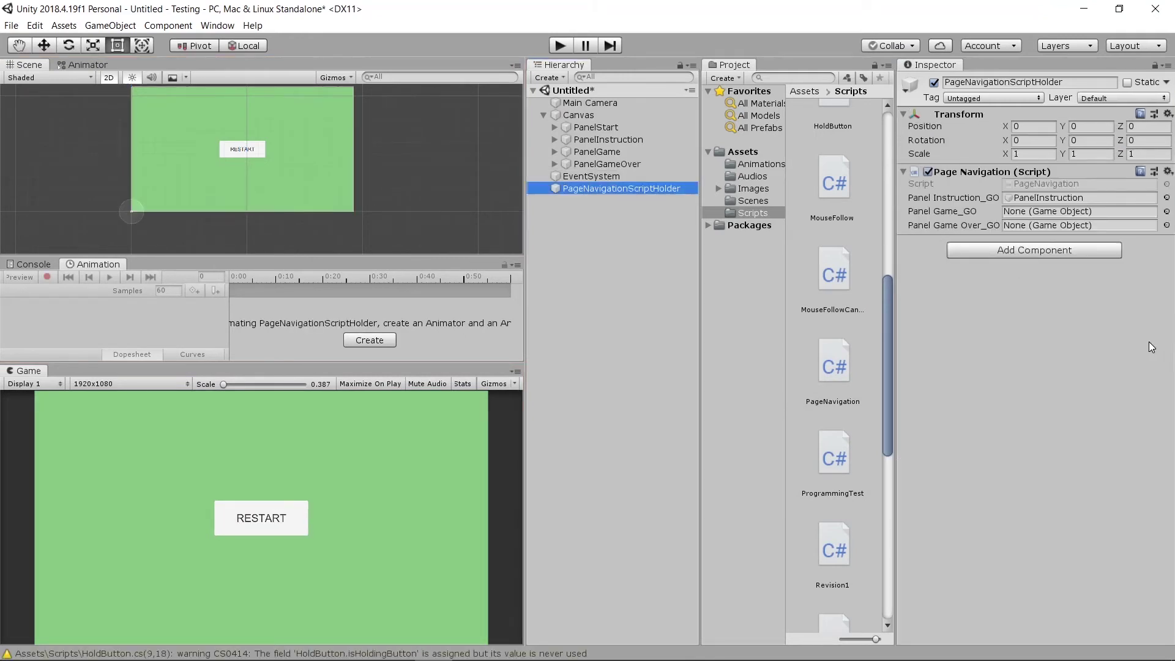
pyautogui.moveTo(607, 152); pyautogui.dragTo(1059, 235)
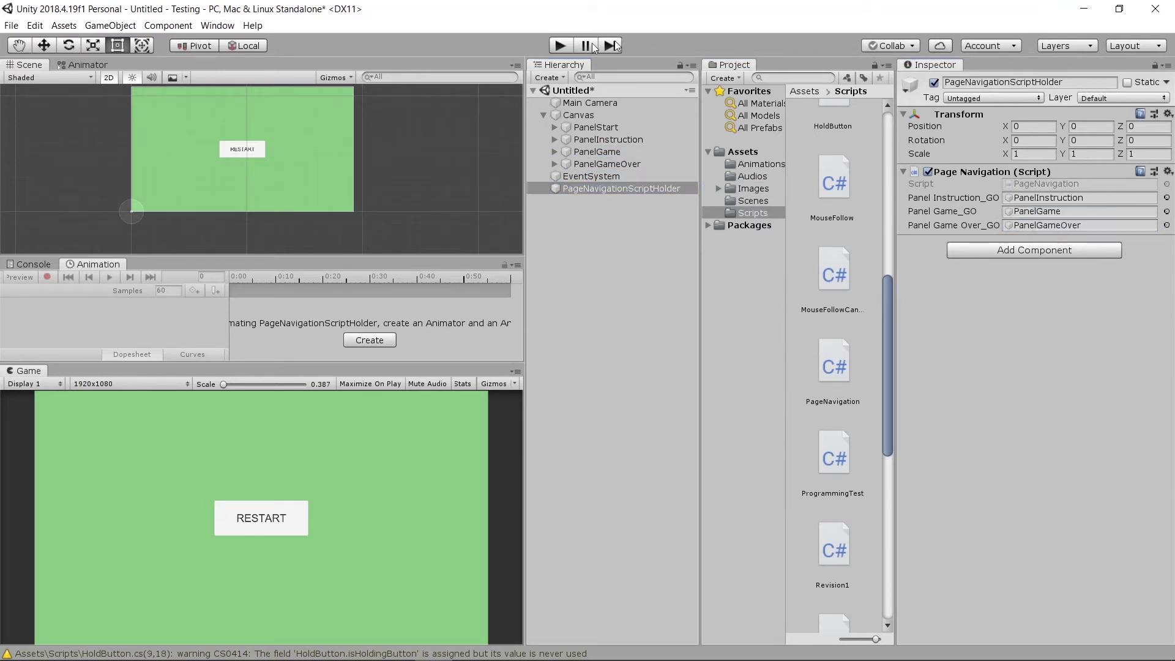
# Step: Test-play START and NEXT, briefly toggle PanelGame on and off, then stop Play mode
pyautogui.click(561, 46)
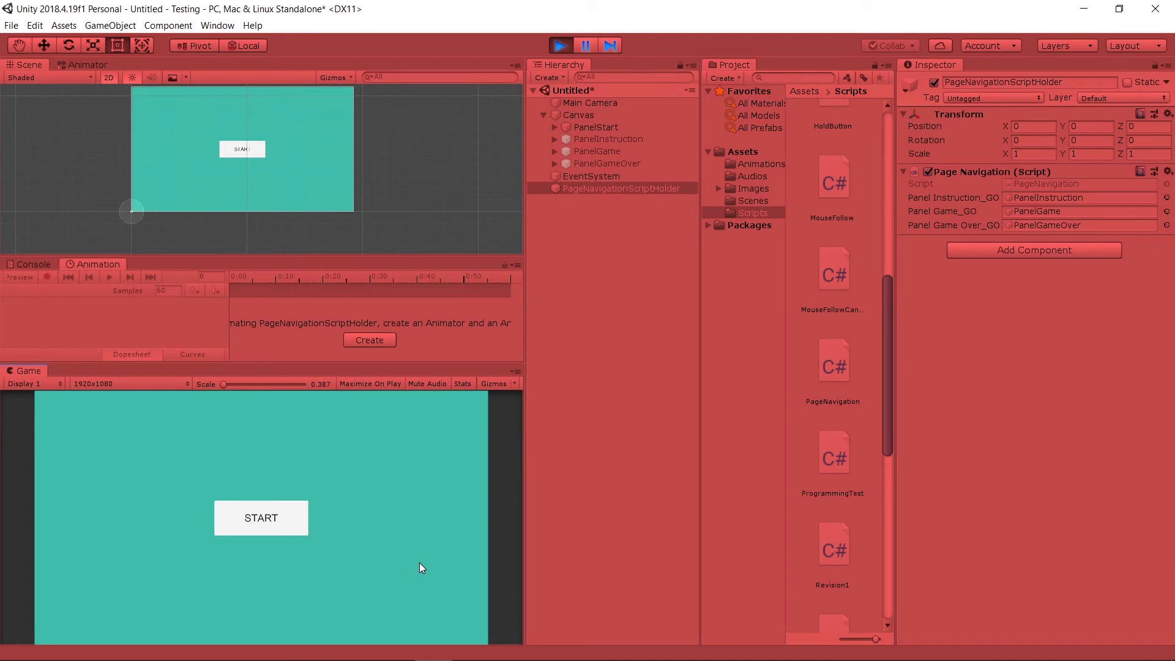
pyautogui.click(262, 526)
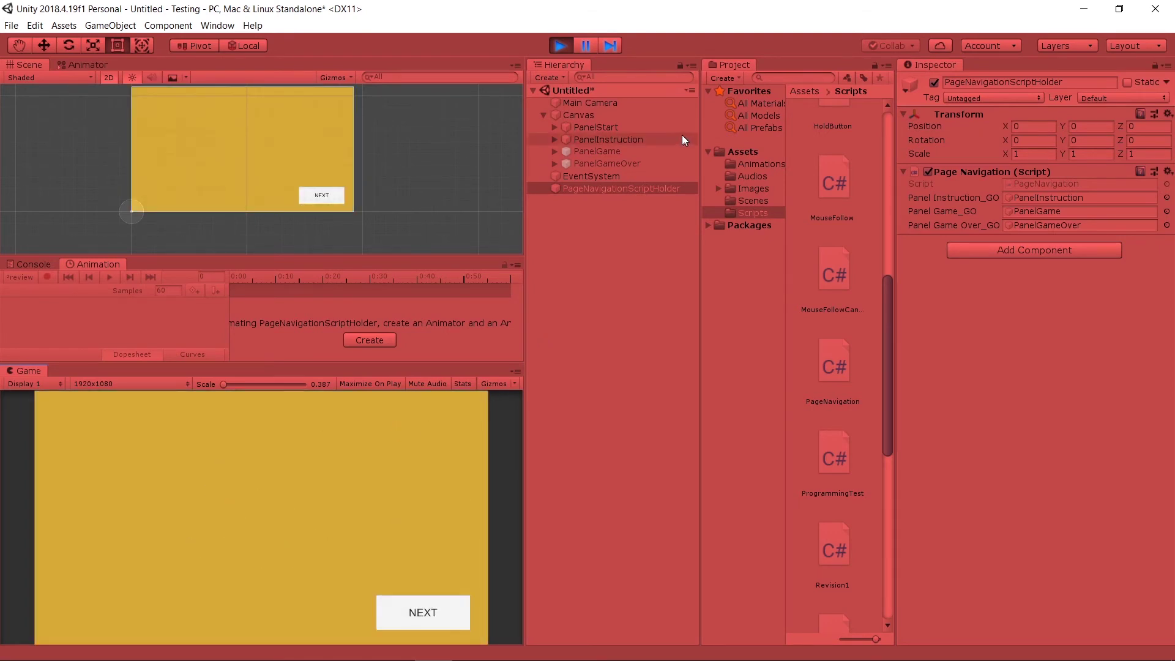
pyautogui.click(435, 623)
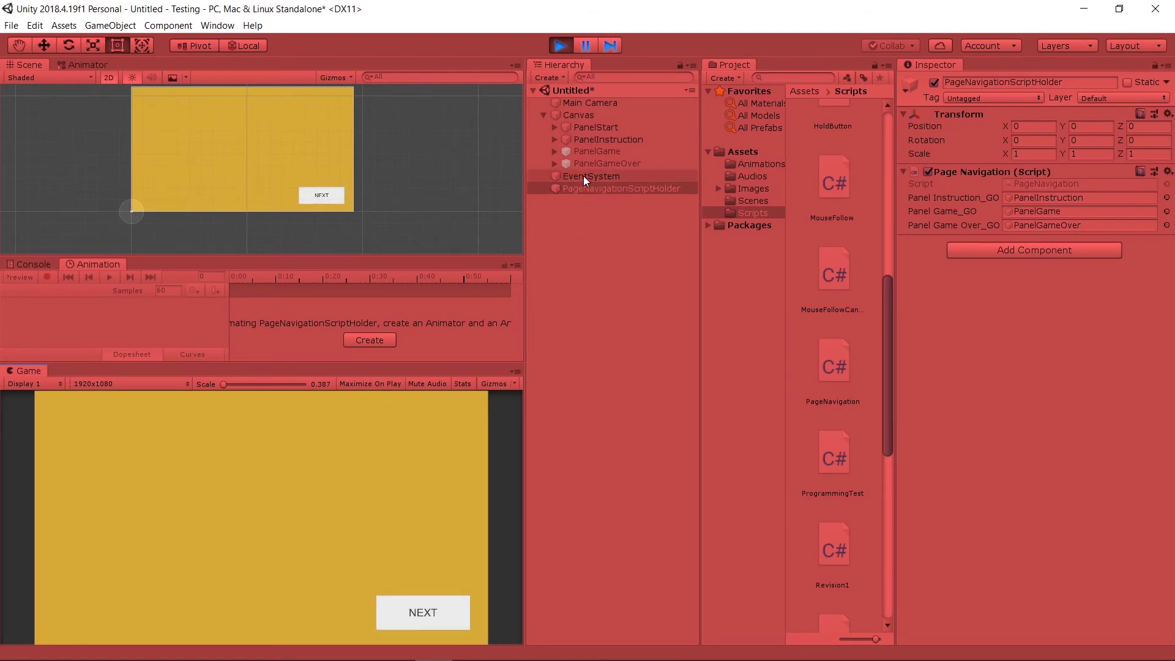
pyautogui.click(608, 151)
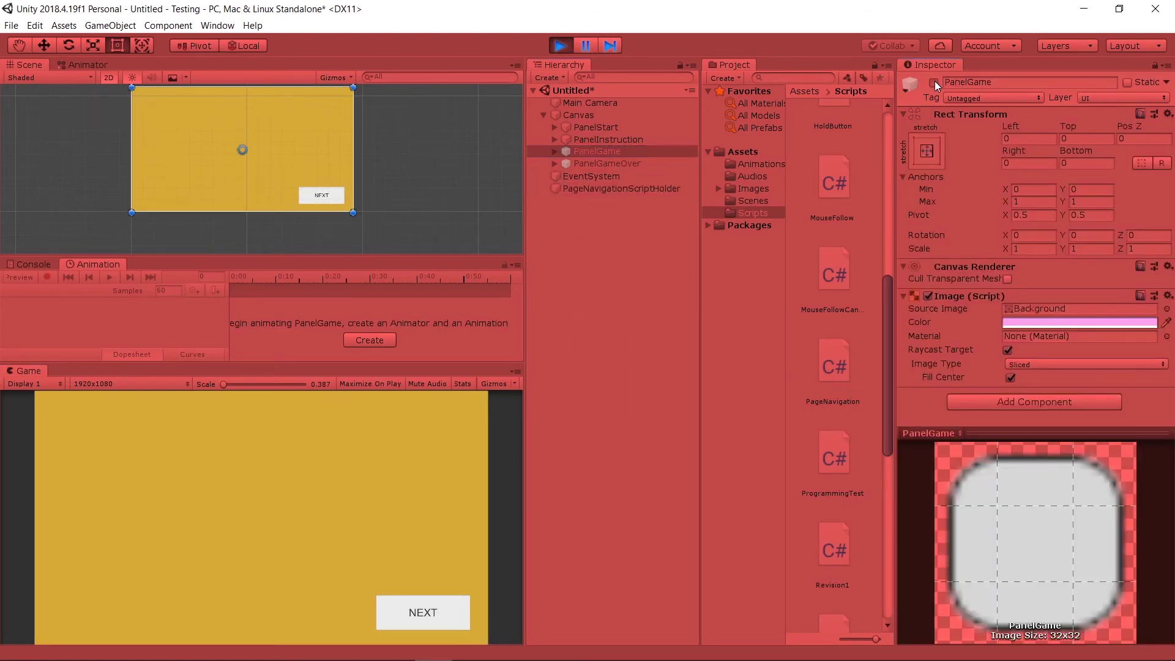
pyautogui.click(934, 81)
pyautogui.click(934, 81)
pyautogui.click(561, 46)
# Step: In PageNavigation.cs, add an empty public void PressNextBtn() method after PressStartBtn, with the brace on its own line
pyautogui.click(547, 646)
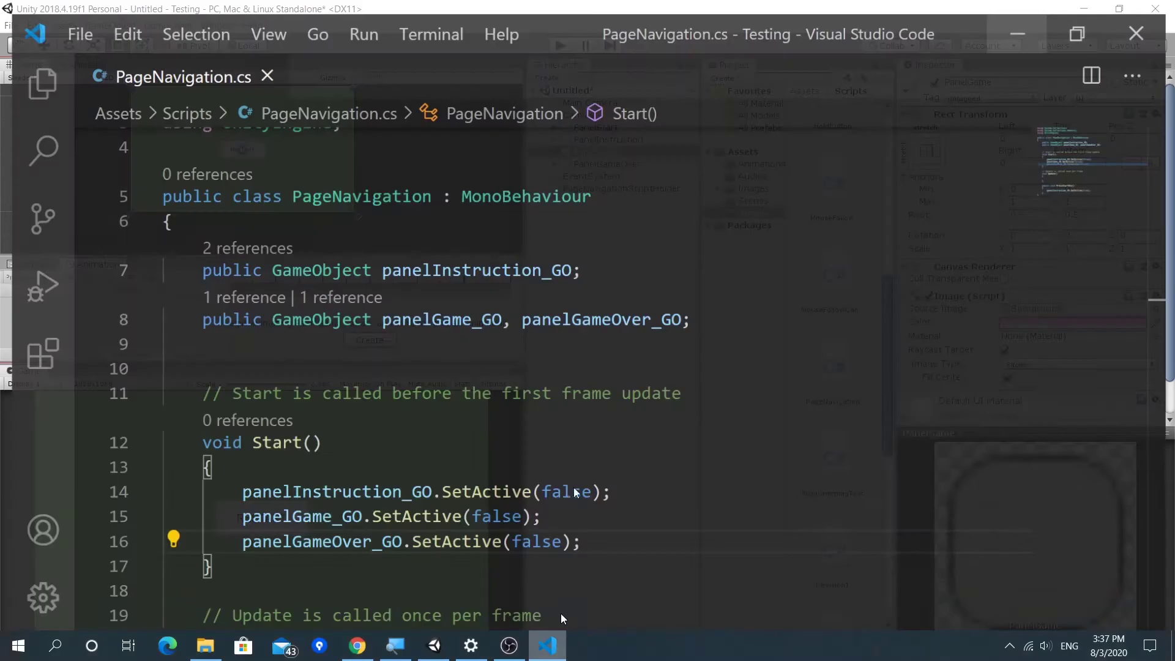
pyautogui.scroll(-6, 442, 371)
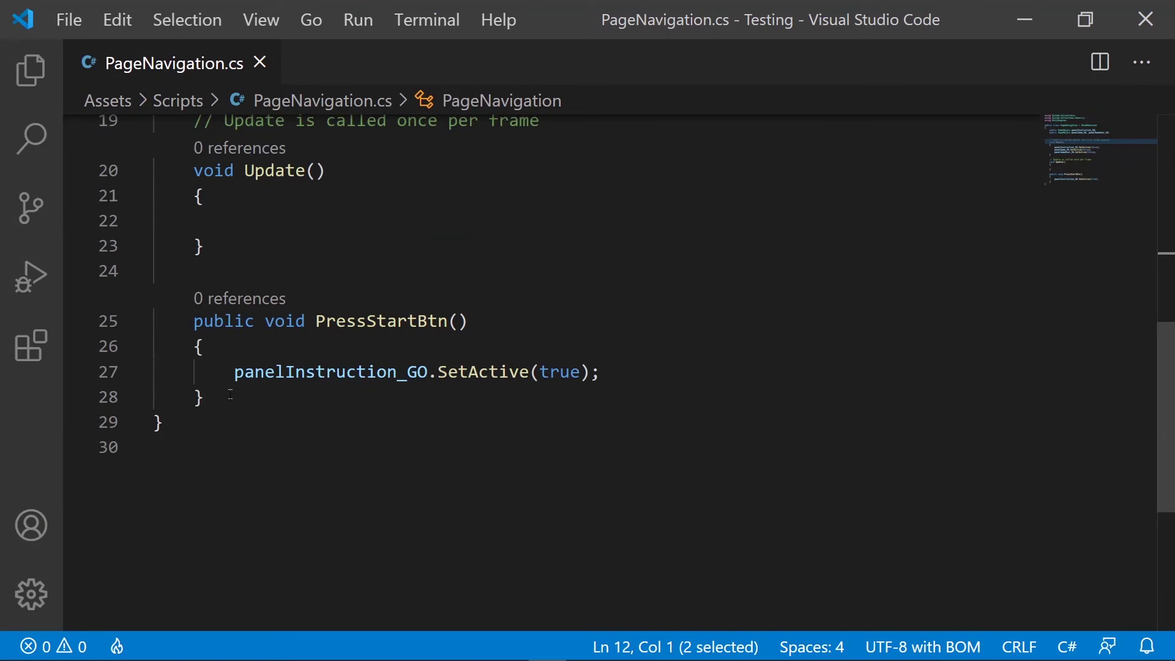
pyautogui.click(231, 395)
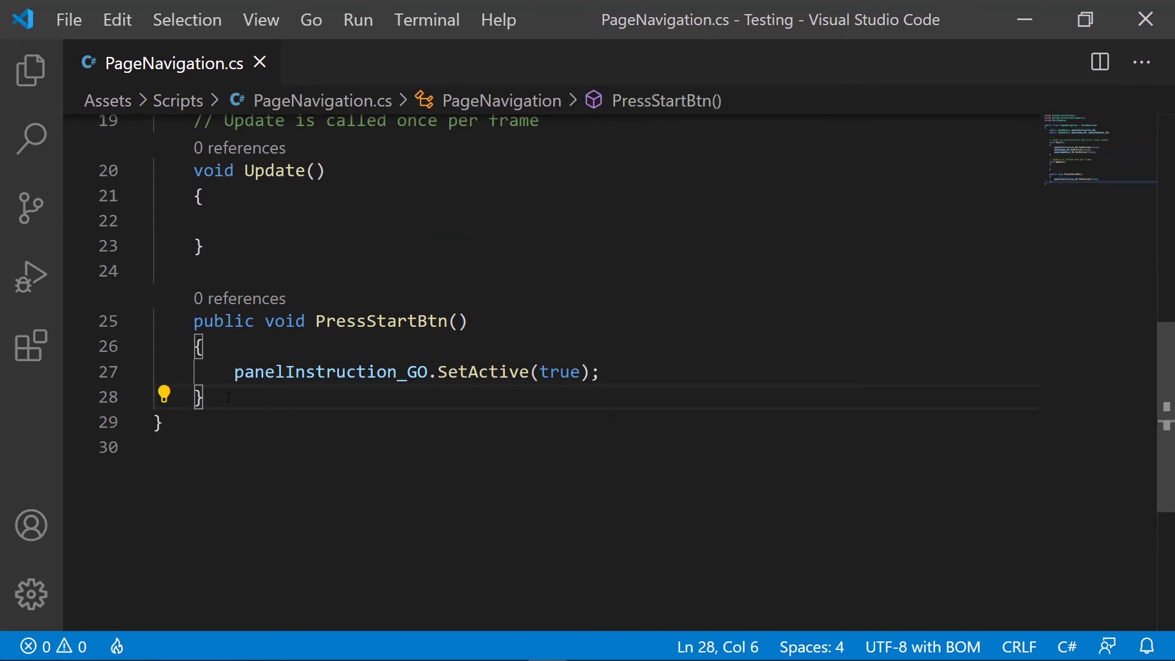
pyautogui.press('Return')
pyautogui.press('Return')
pyautogui.write('p')
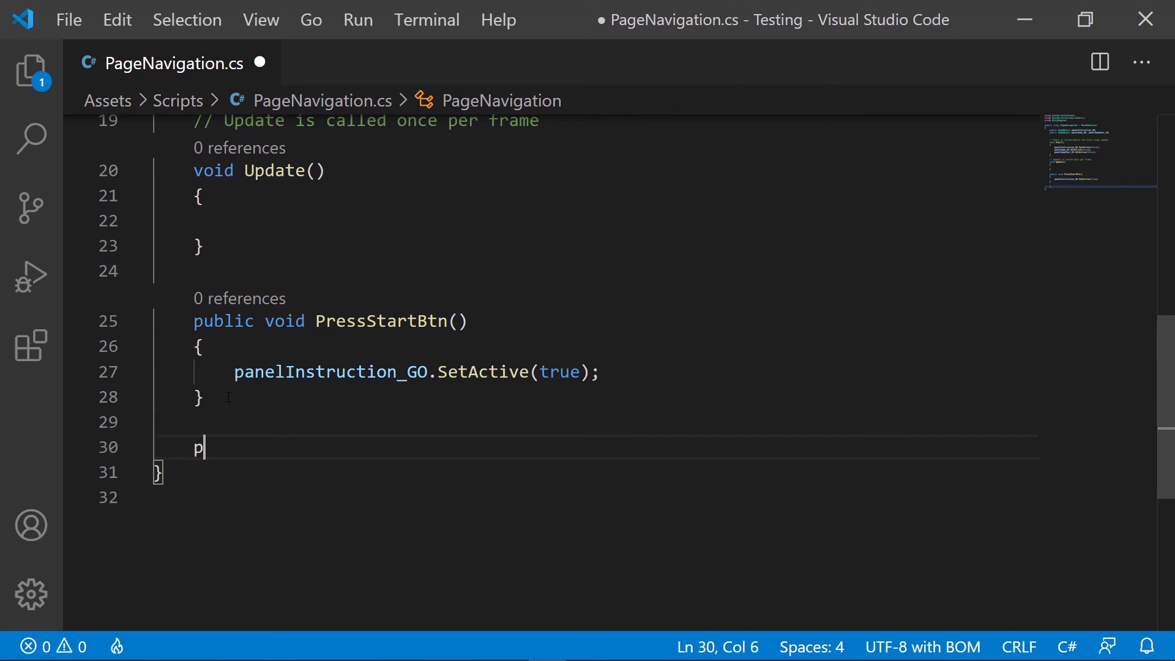
pyautogui.write('ublic void ')
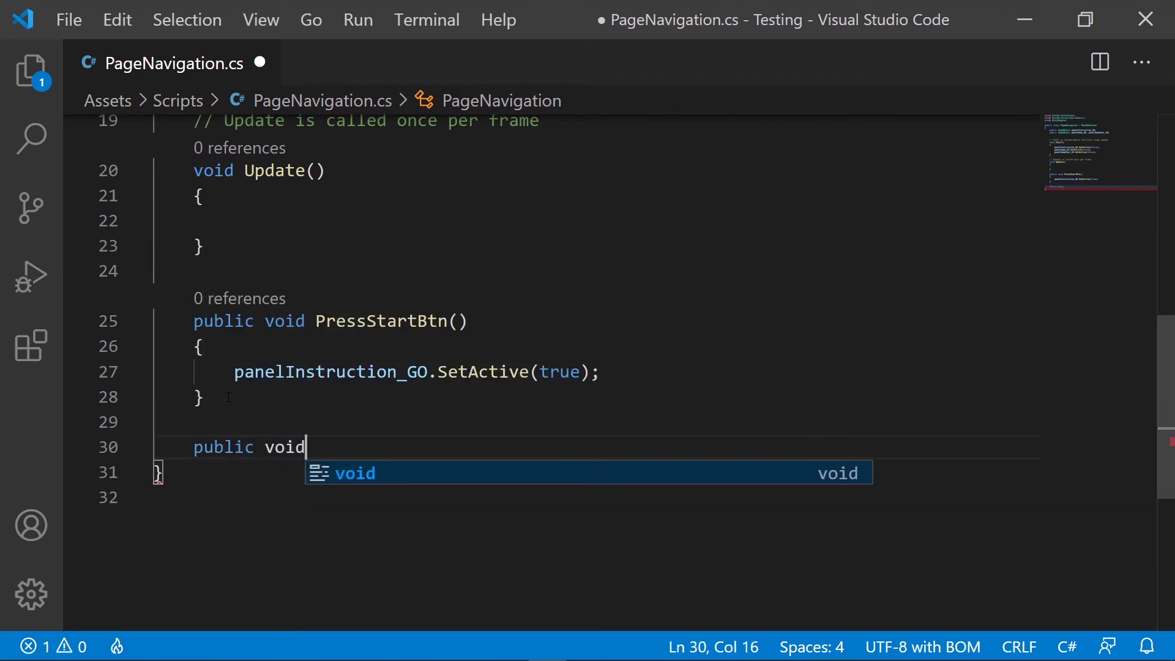
pyautogui.write('Press')
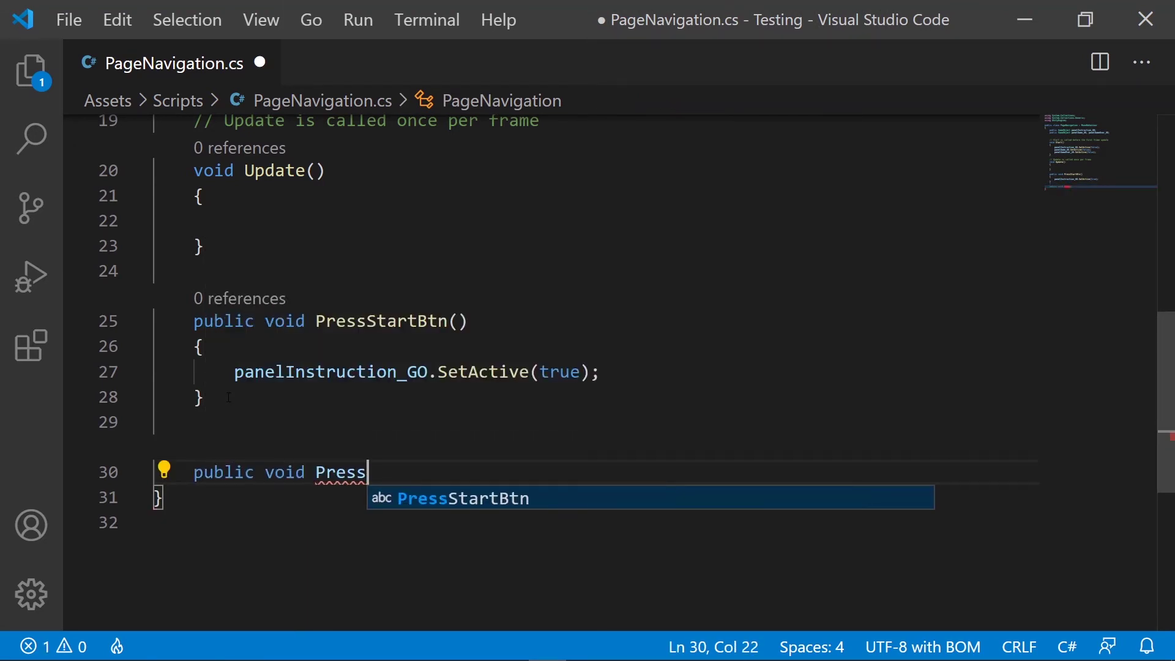
pyautogui.scroll(-3, 446, 370)
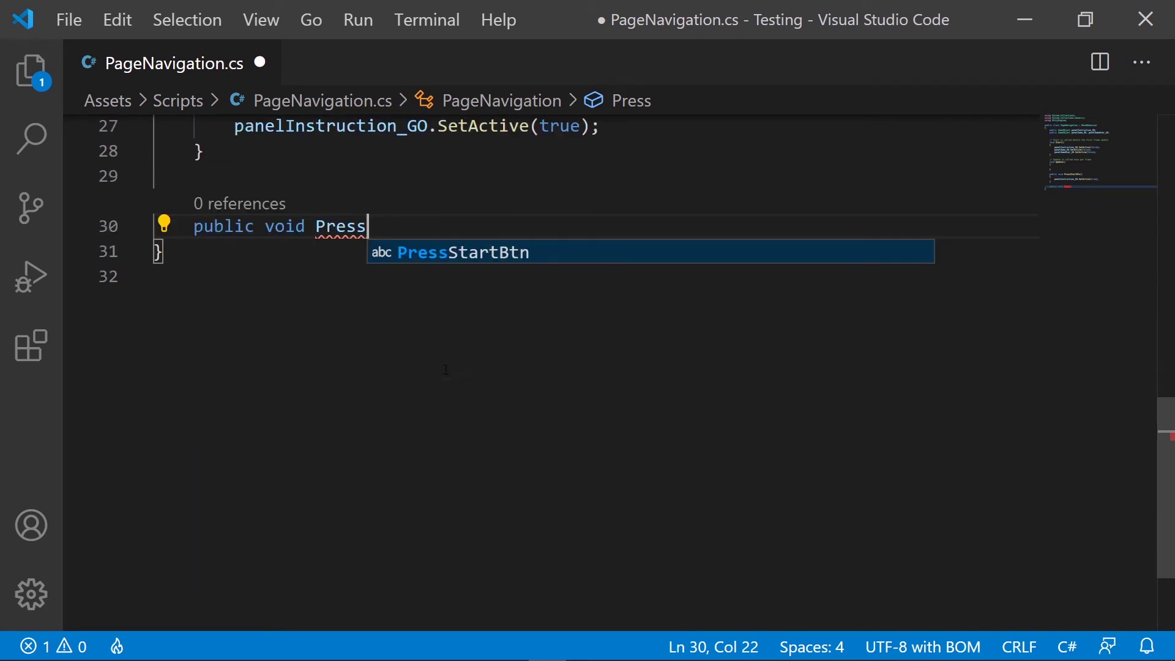
pyautogui.scroll(2, 479, 342)
pyautogui.write('Nex')
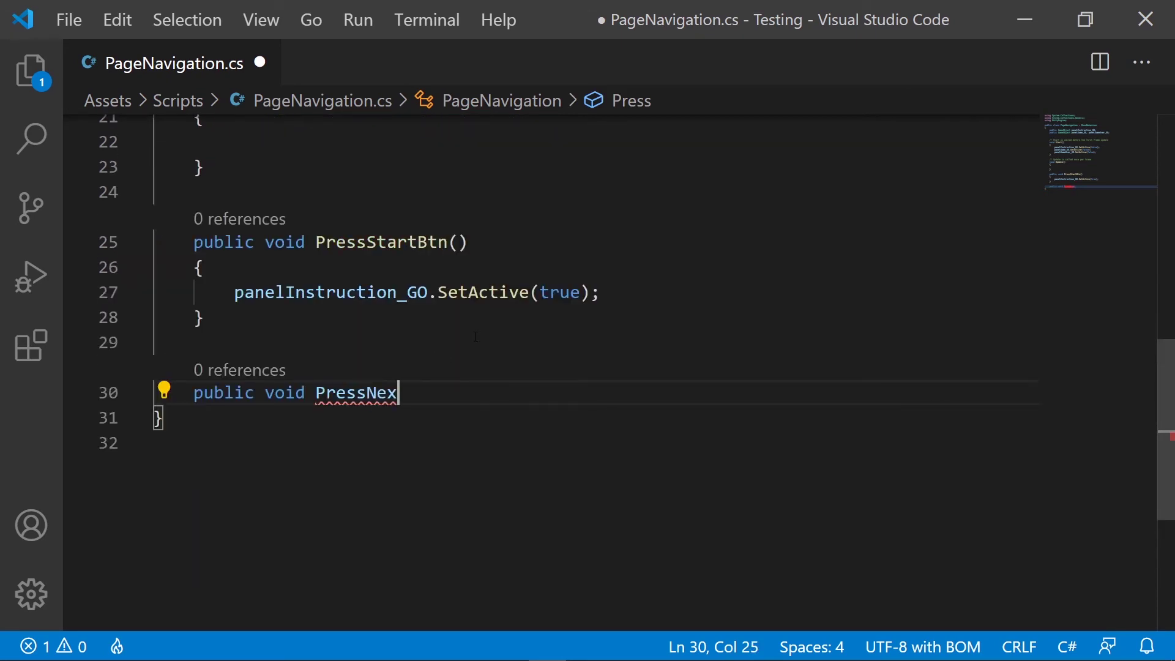
pyautogui.write('tBtn(){')
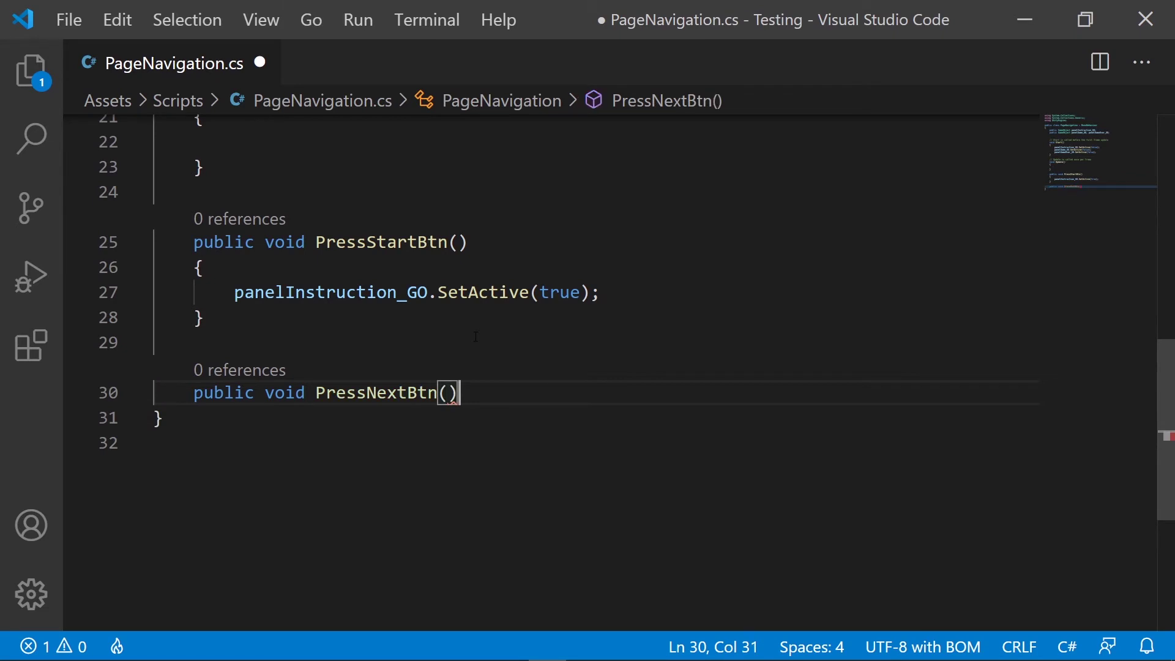
pyautogui.press('Return')
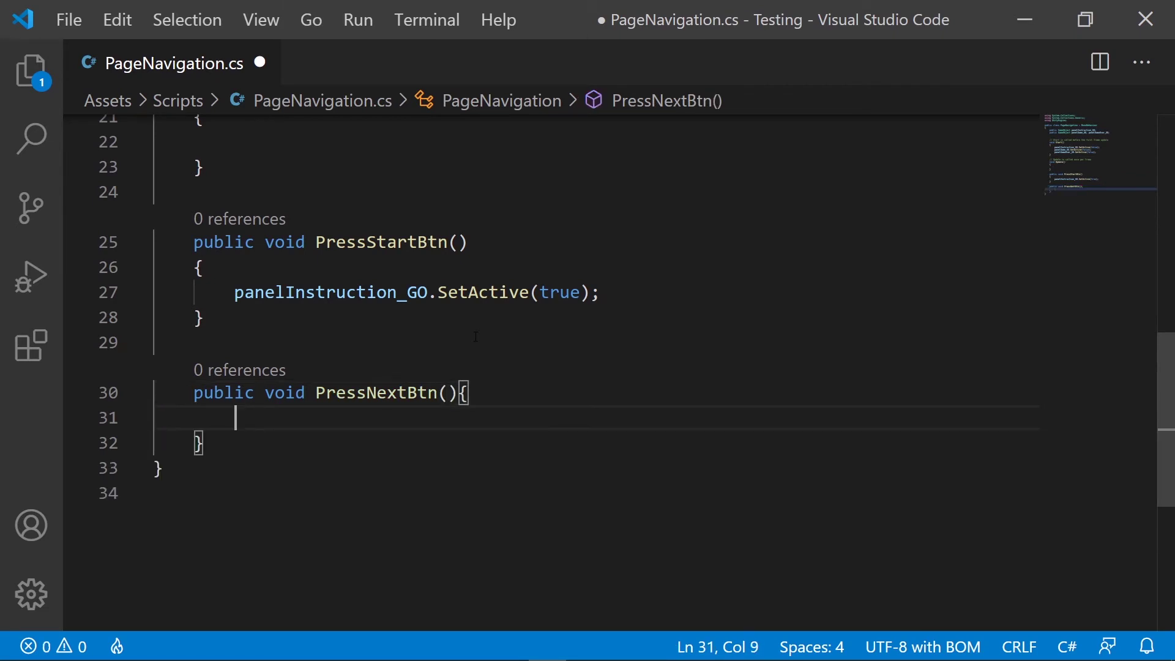
pyautogui.press('Up')
pyautogui.press('End')
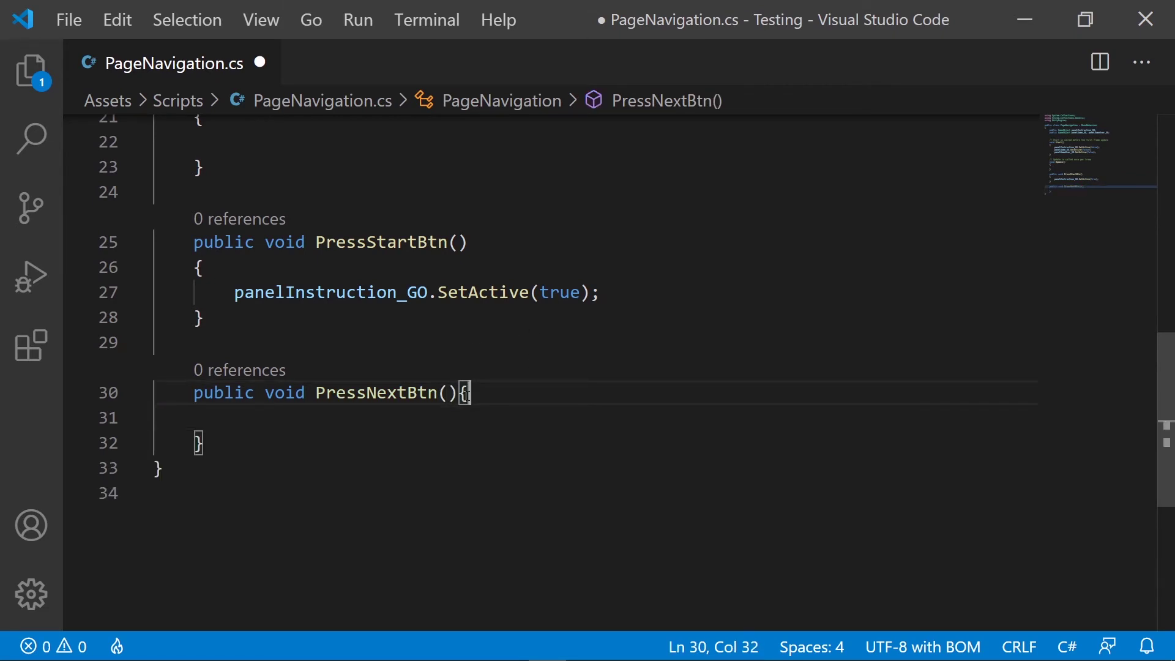
pyautogui.press('Left')
pyautogui.press('Return')
# Step: Rename the new method to PressInstructionNextBtn
pyautogui.click(413, 392)
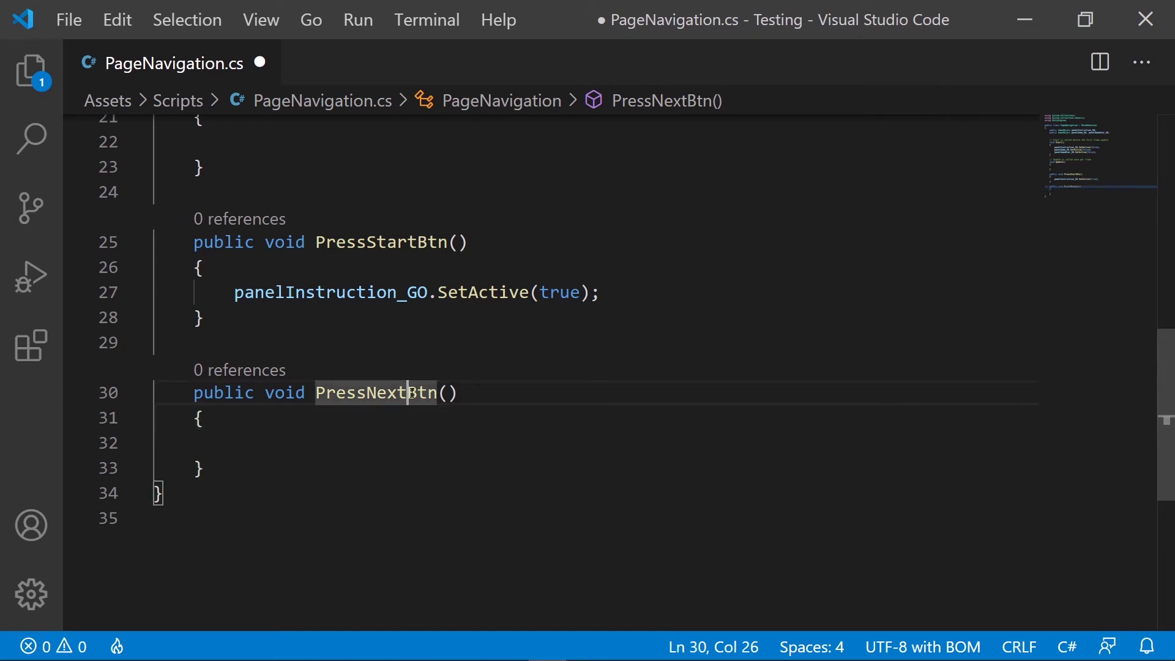
pyautogui.press('Right')
pyautogui.press('Right')
pyautogui.press('Right')
pyautogui.press('Left')
pyautogui.press('Left')
pyautogui.press('Left')
pyautogui.press('Left')
pyautogui.press('Left')
pyautogui.press('Left')
pyautogui.press('Left')
pyautogui.write('Instruction')
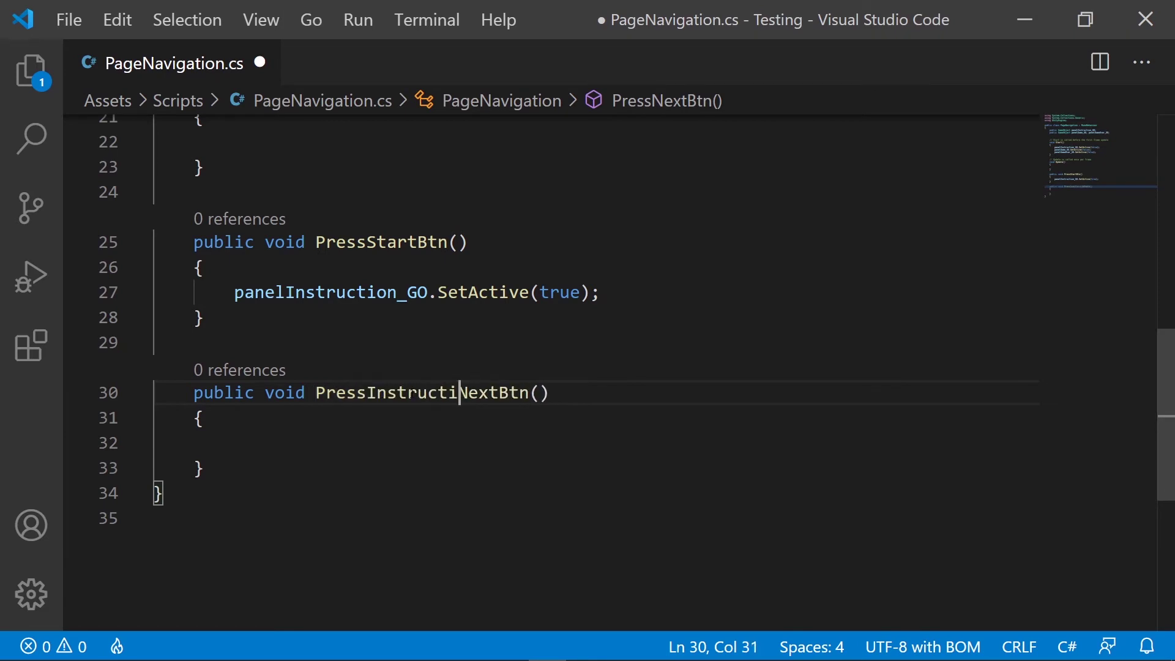
# Step: Fill the method body with panelGame_GO.SetActive(true); and save the script
pyautogui.click(254, 442)
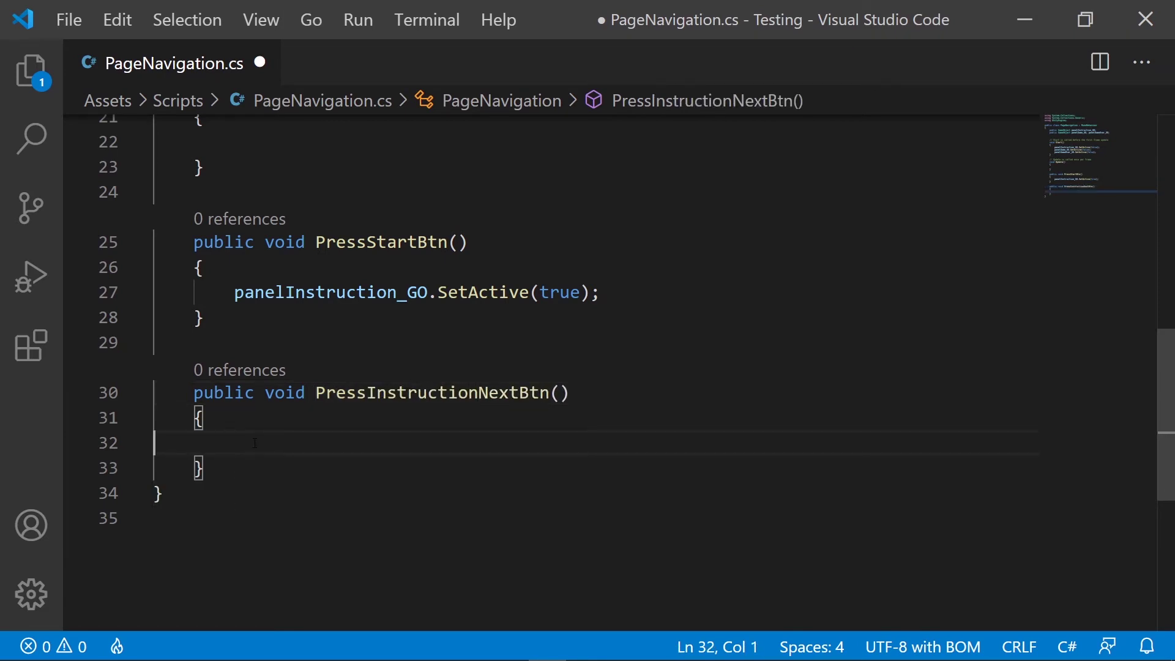
pyautogui.press('Tab')
pyautogui.press('Tab')
pyautogui.write('panel')
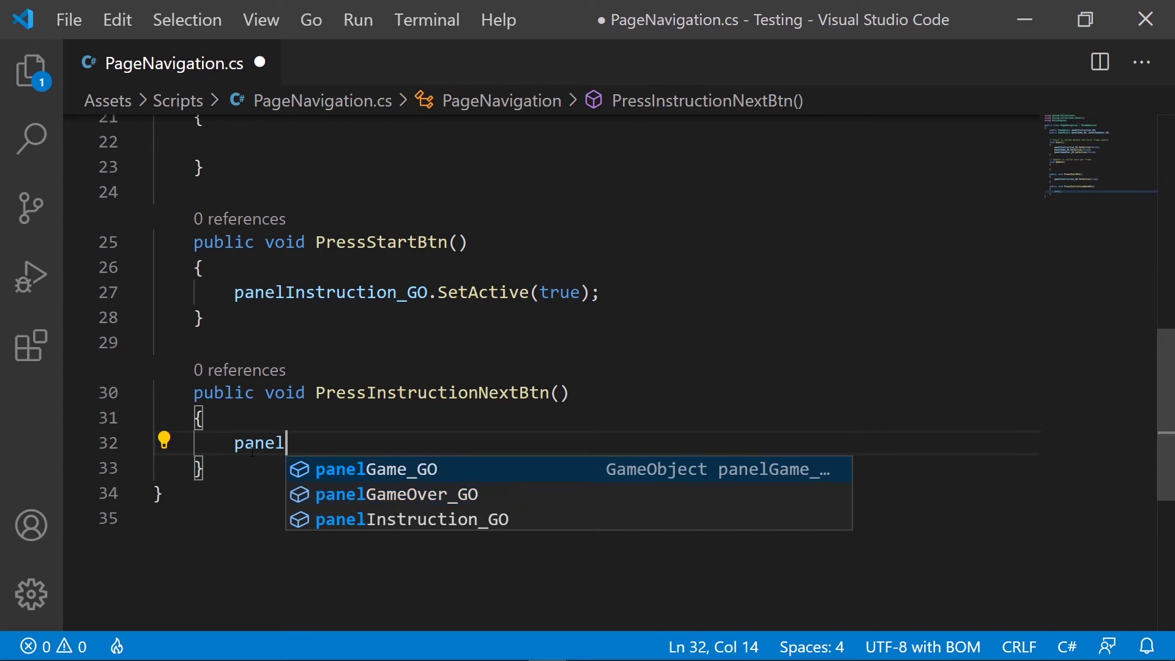
pyautogui.press('Tab')
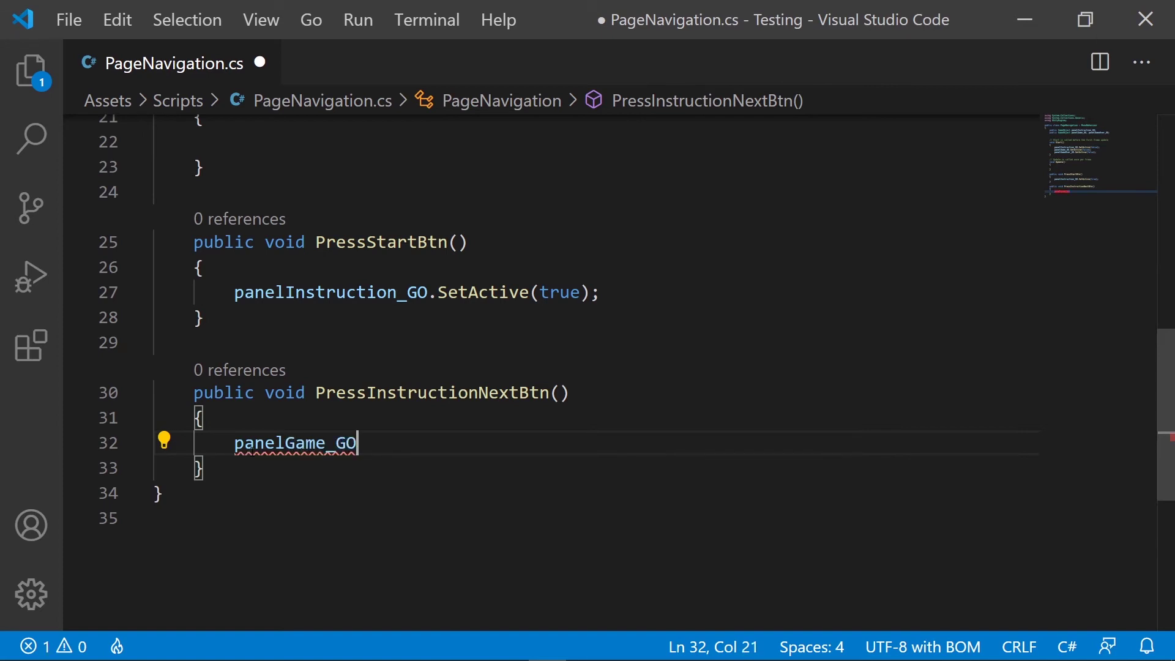
pyautogui.write('.Set')
pyautogui.press('Tab')
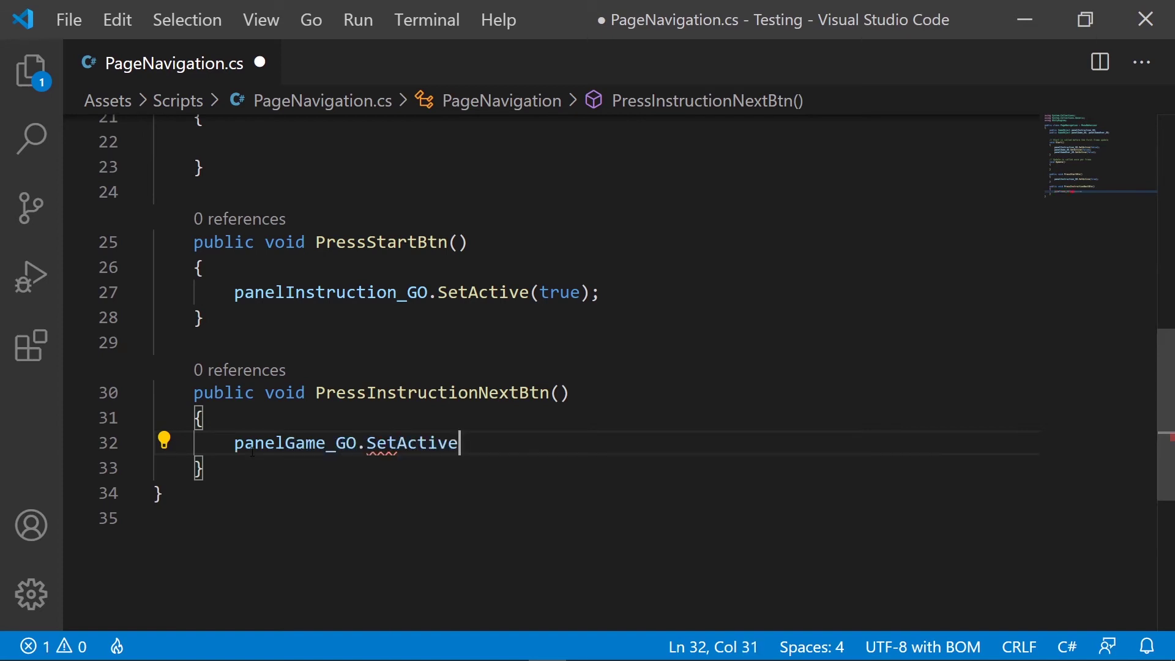
pyautogui.write('(true')
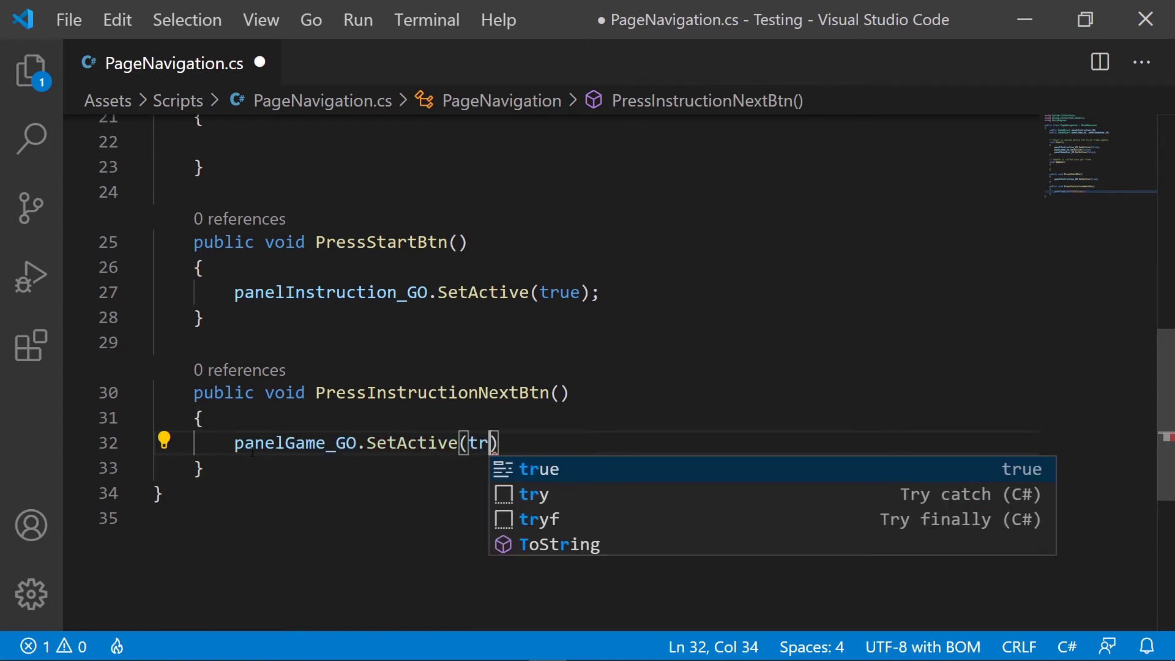
pyautogui.write(');')
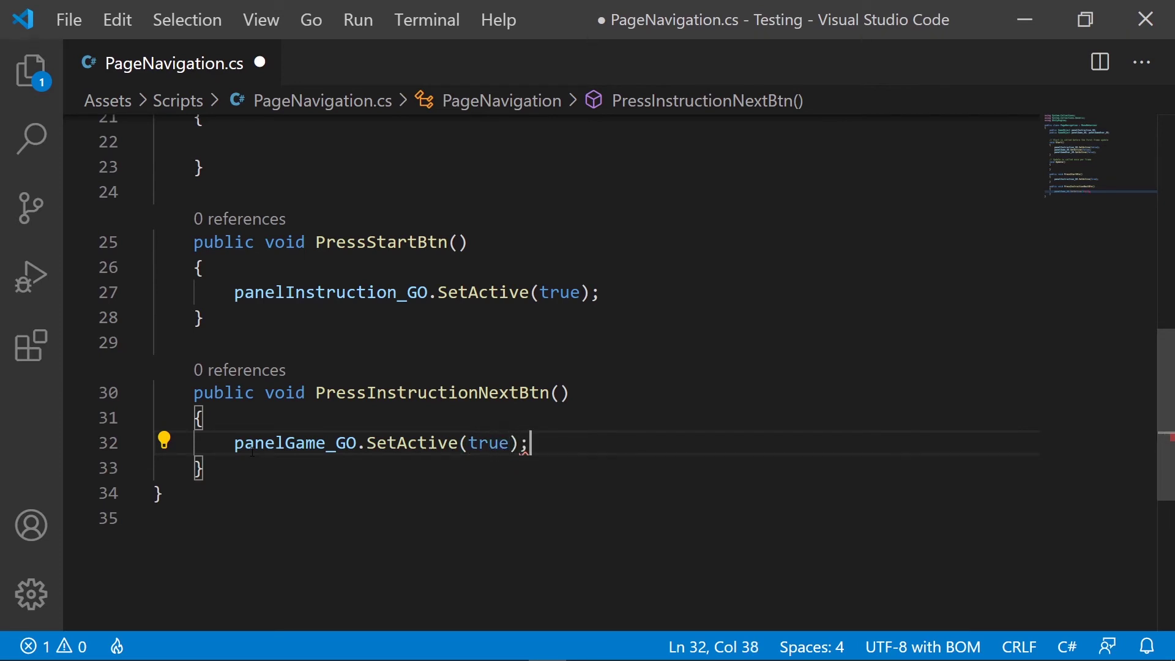
pyautogui.hotkey('ctrl', 's')
pyautogui.press('Up')
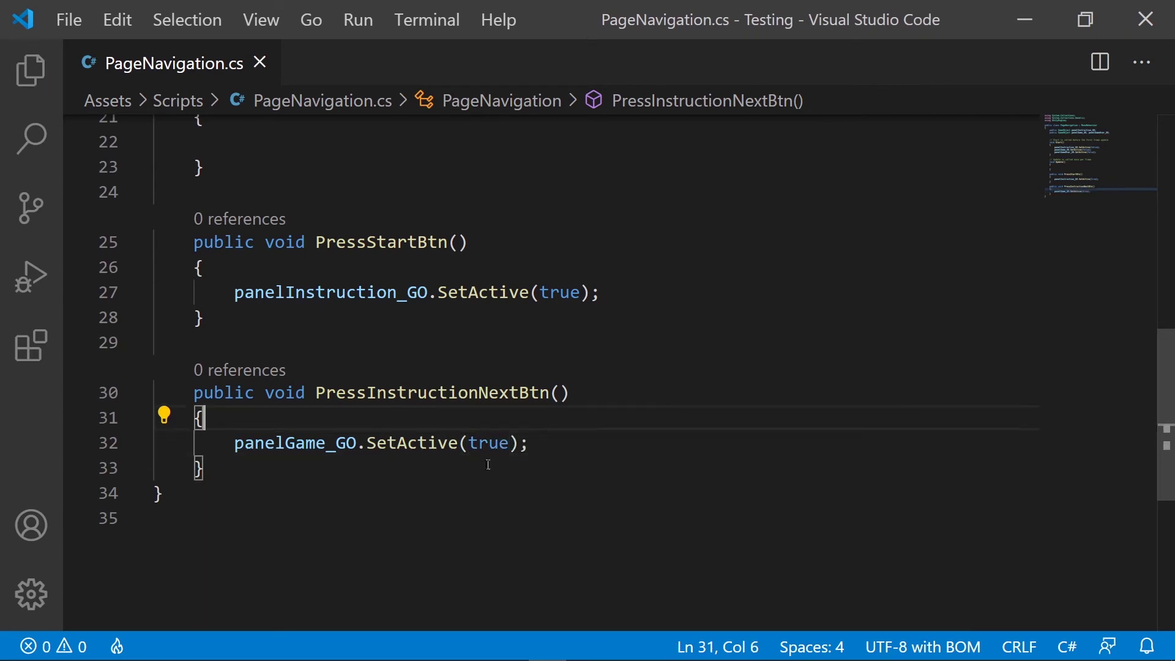
# Step: Give PanelInstruction's NextButton an On Click entry targeting PageNavigationScriptHolder with PageNavigation.PressInstructionNextBtn
pyautogui.click(1022, 17)
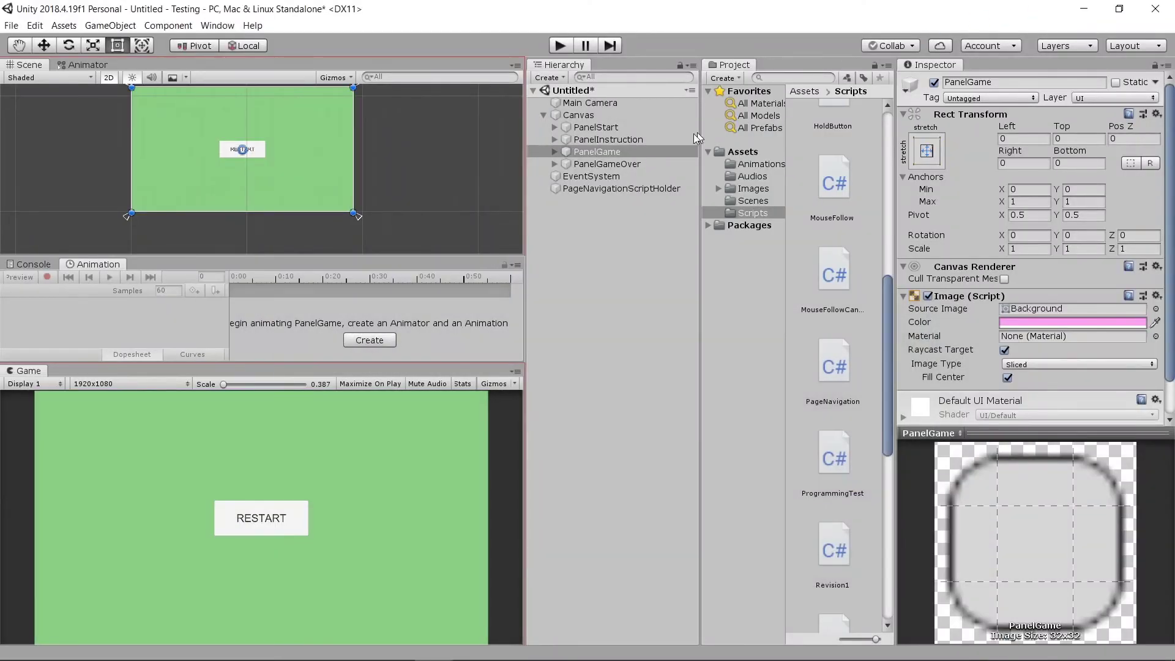
pyautogui.click(554, 140)
pyautogui.click(615, 153)
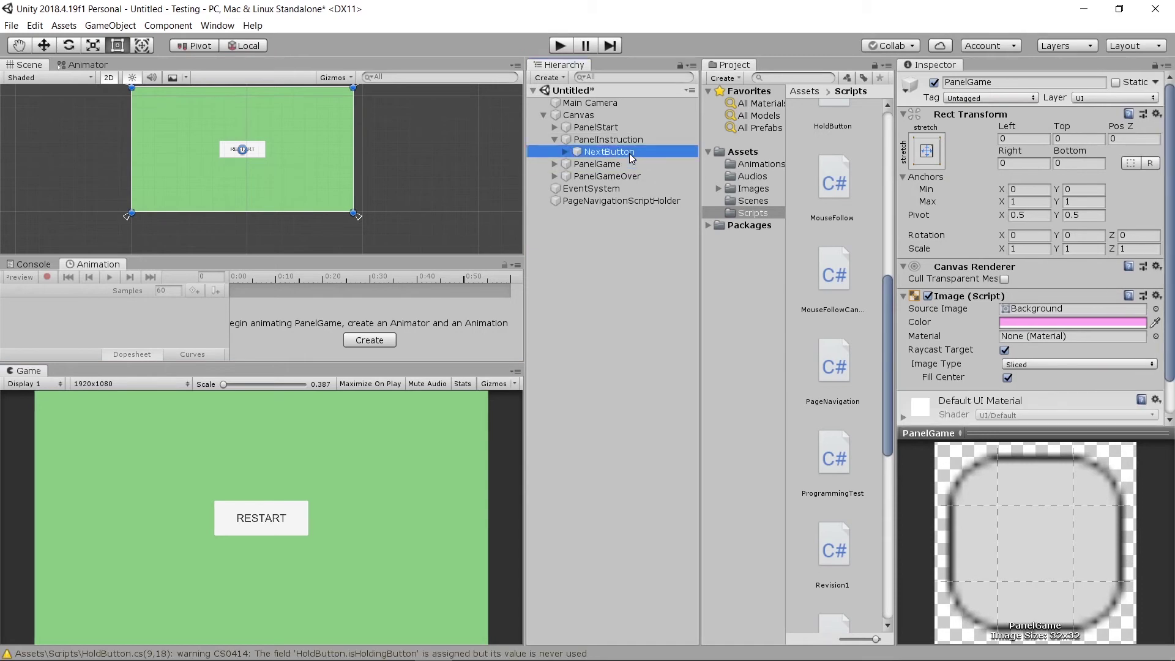
pyautogui.scroll(-5, 1044, 340)
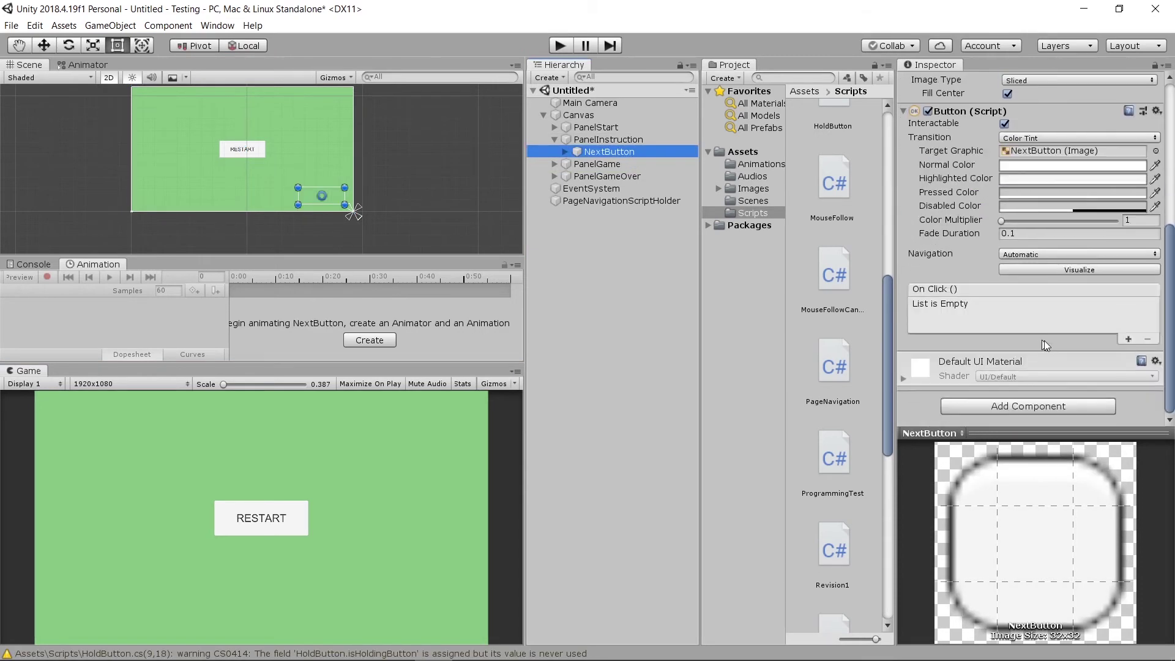
pyautogui.click(1129, 338)
pyautogui.moveTo(587, 201); pyautogui.dragTo(942, 319)
pyautogui.click(1016, 306)
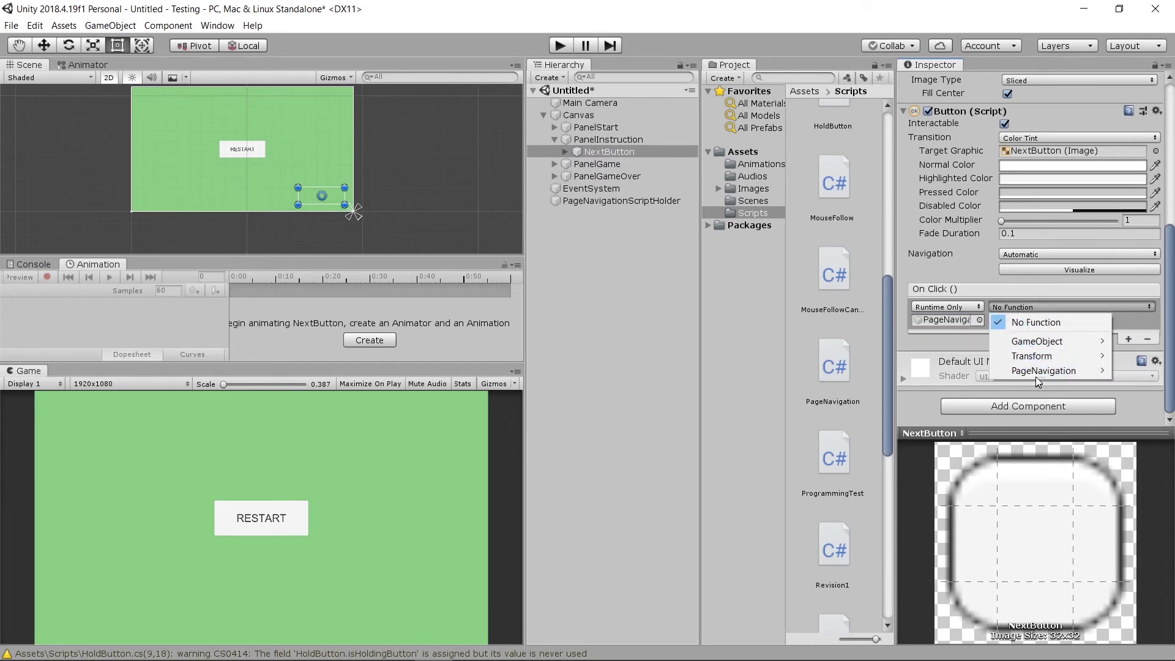
pyautogui.moveTo(1036, 373)
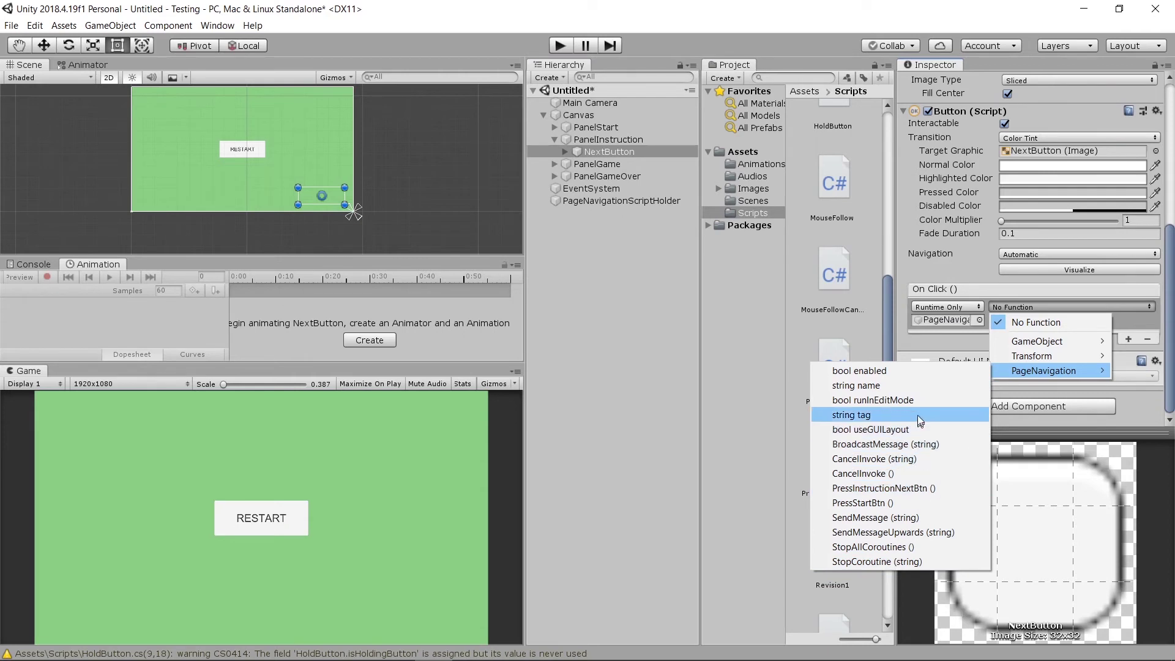
pyautogui.click(931, 487)
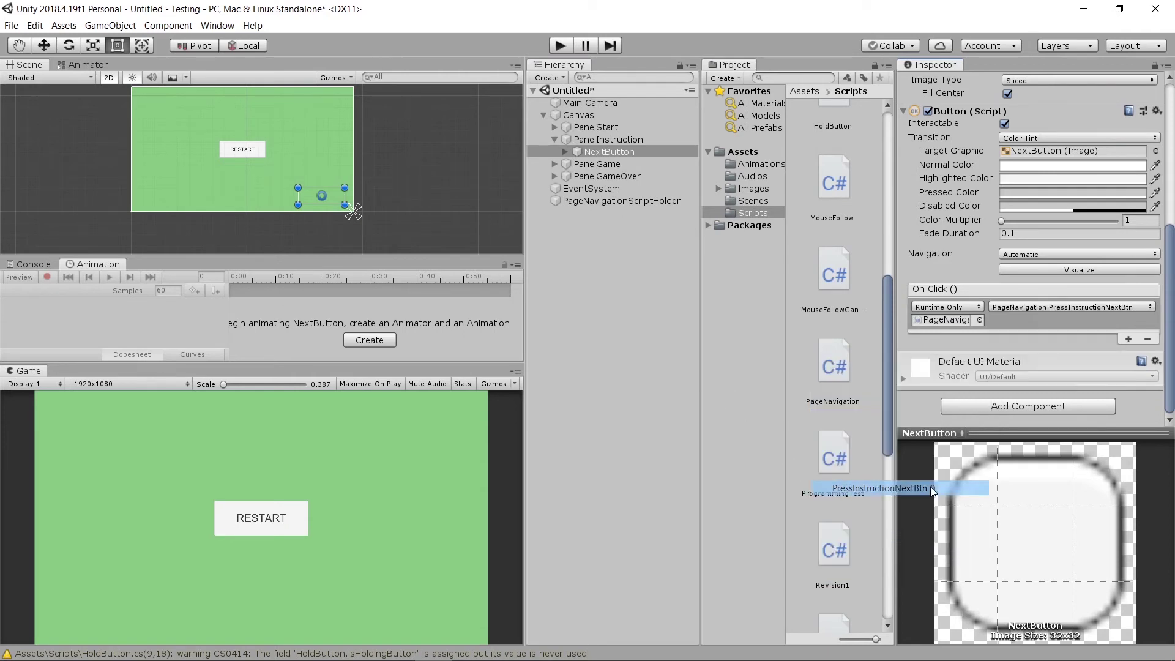
# Step: Enter Play mode and press START, then NEXT, to reach the pink Game Scene panel
pyautogui.click(562, 50)
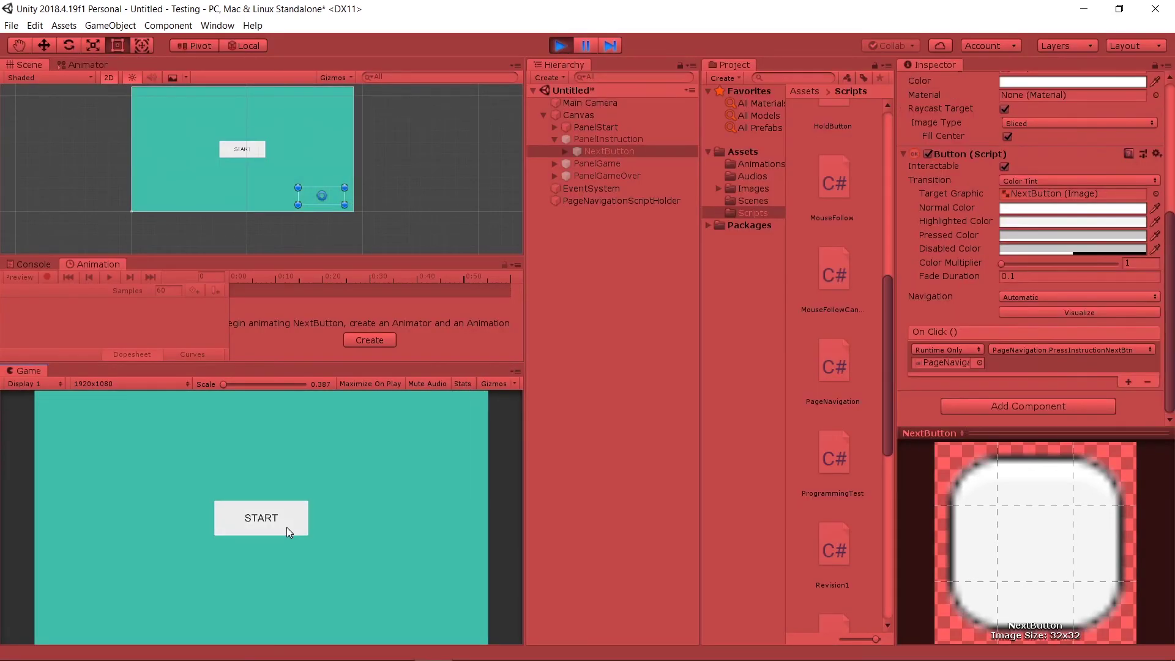
pyautogui.click(287, 527)
pyautogui.click(422, 620)
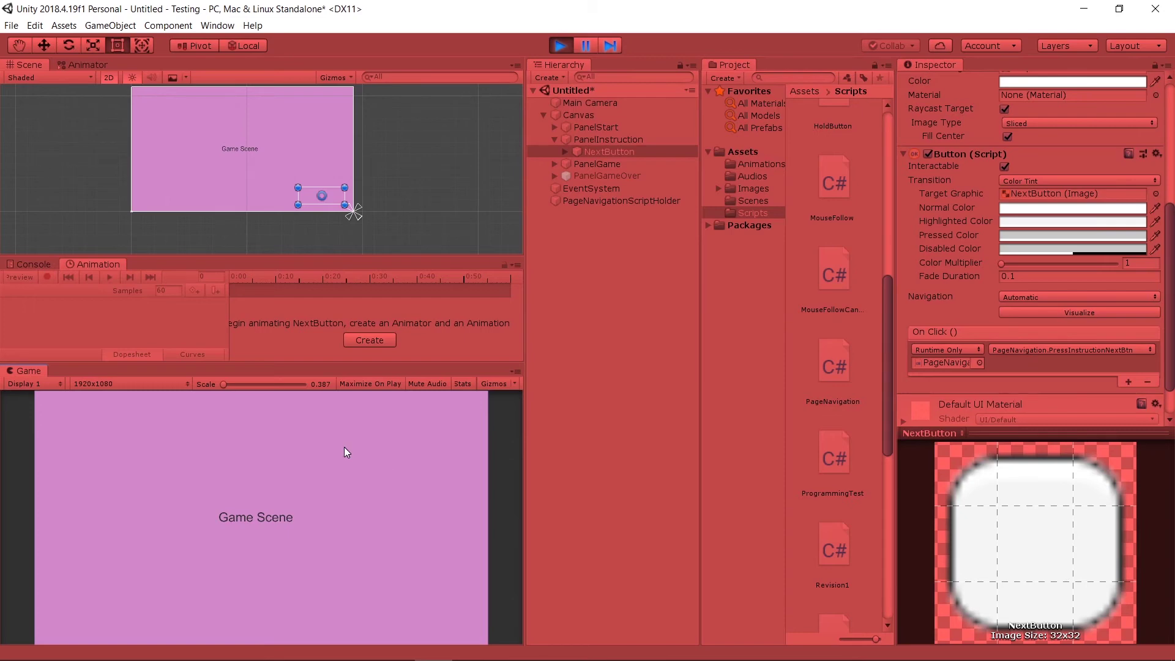
# Step: Exit Play mode and deactivate PanelGameOver to reveal the Game Scene
pyautogui.click(563, 47)
pyautogui.click(619, 163)
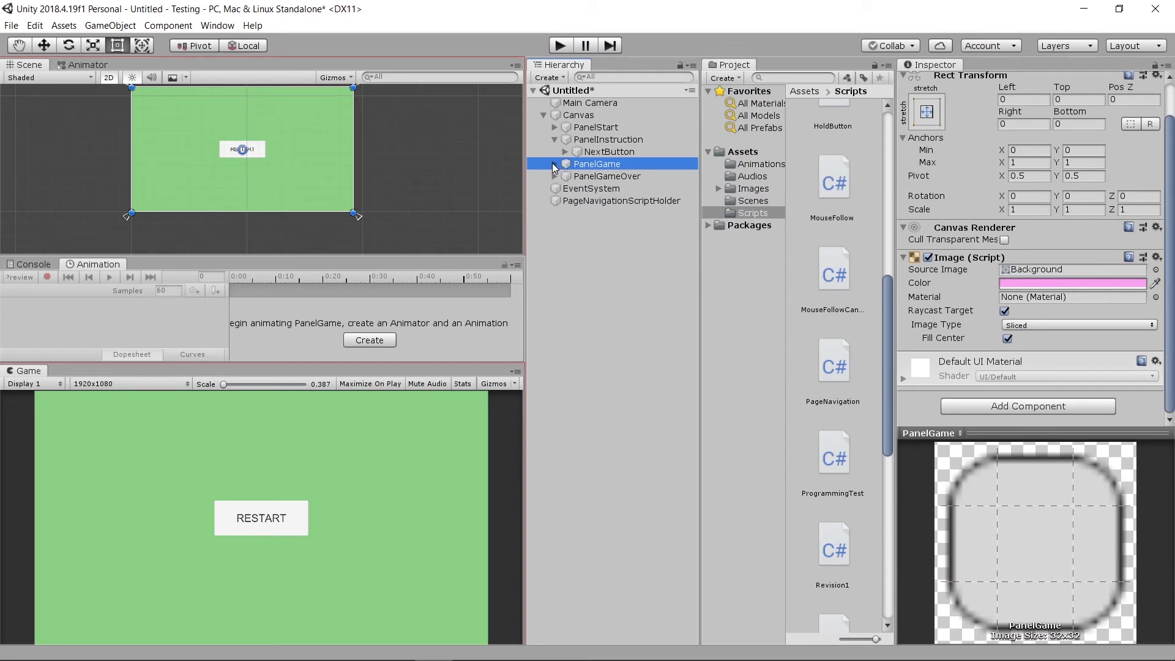
pyautogui.click(555, 164)
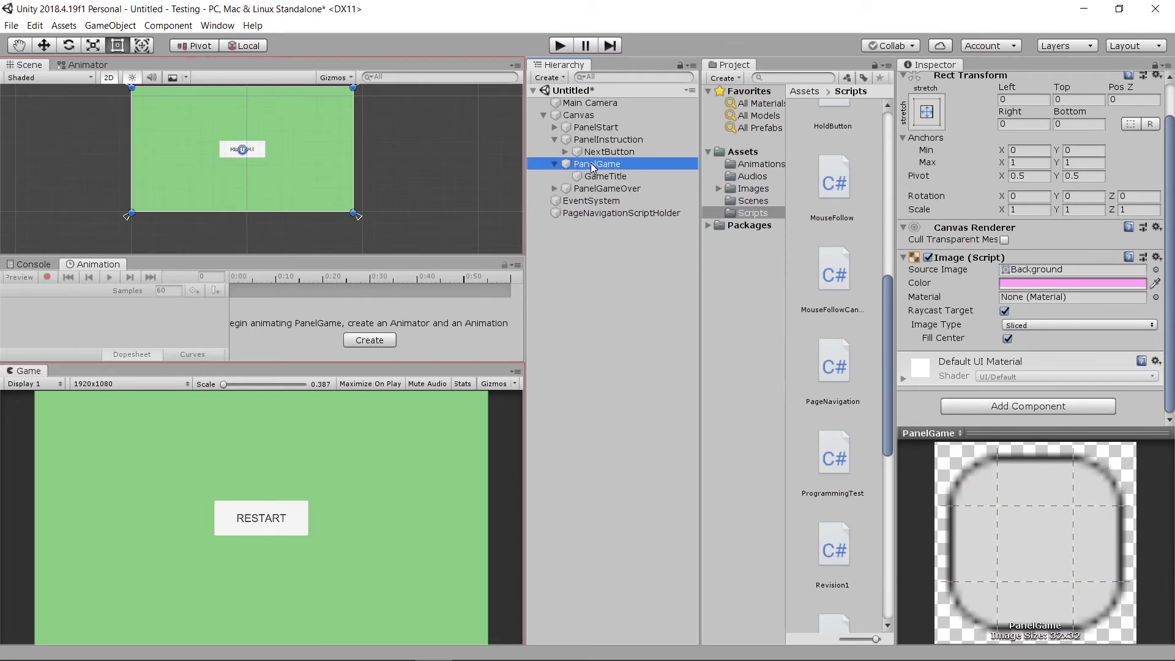
pyautogui.rightClick(590, 163)
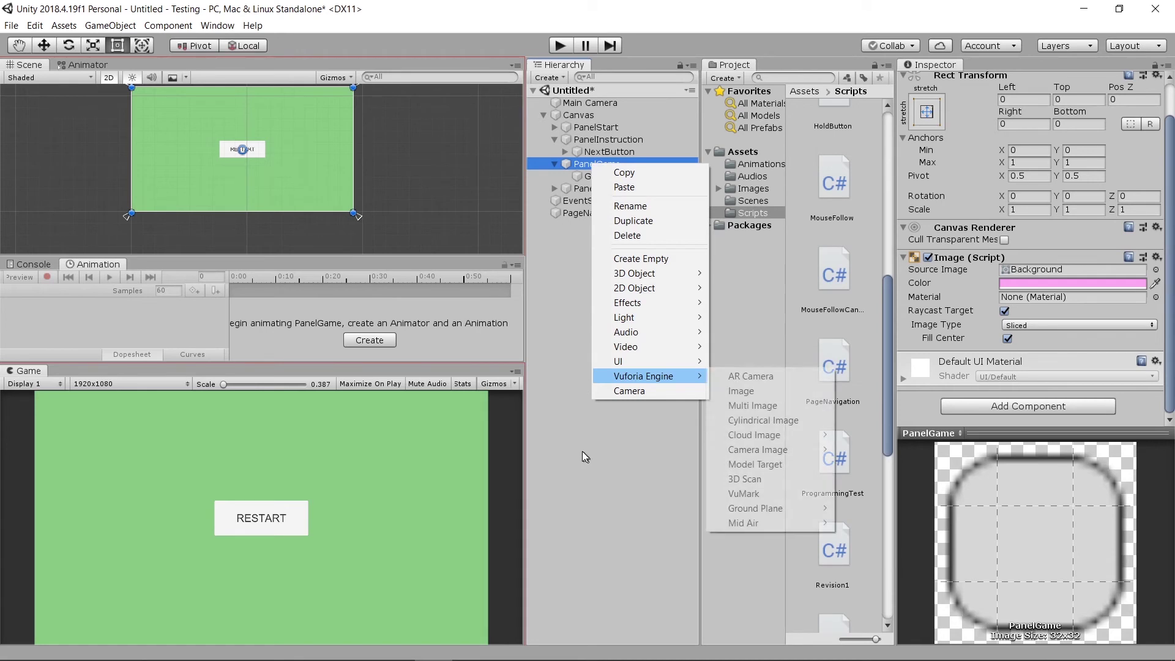
pyautogui.click(582, 451)
pyautogui.click(602, 188)
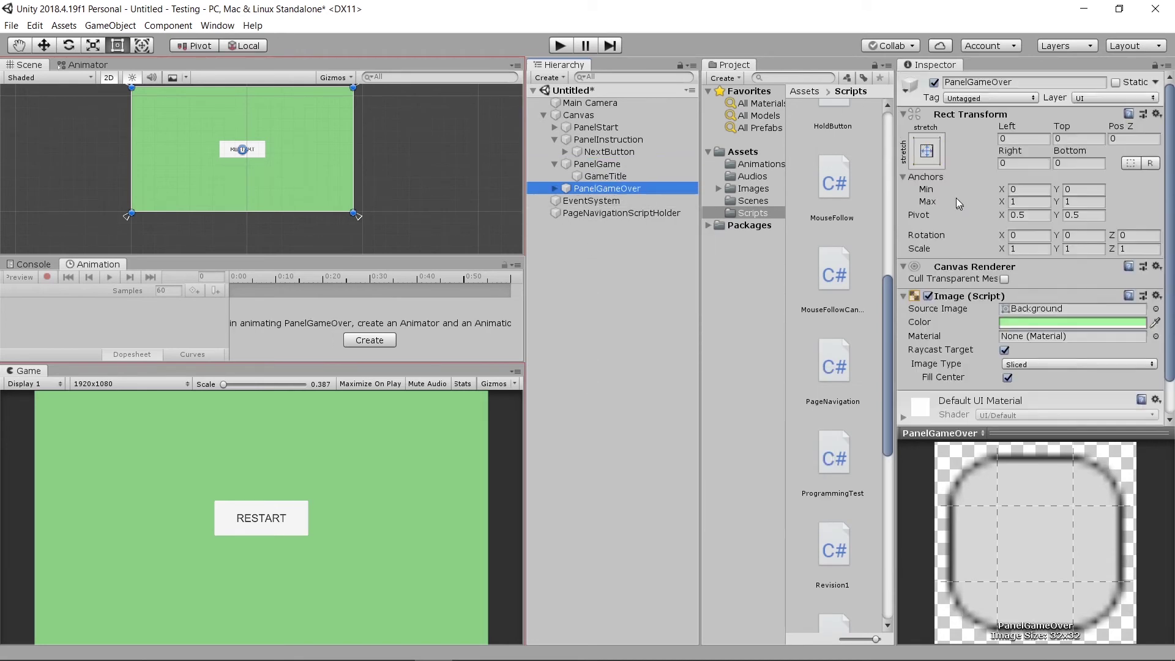
pyautogui.click(934, 82)
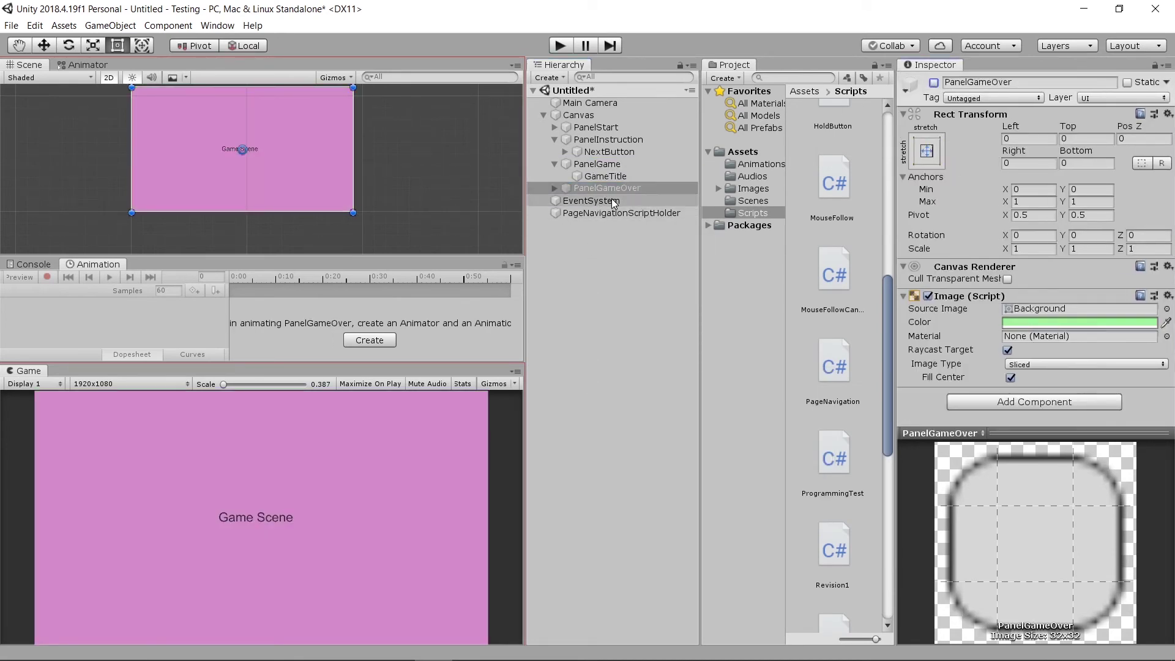
# Step: Add a new UI Button as a child of PanelGame
pyautogui.click(620, 168)
pyautogui.rightClick(621, 168)
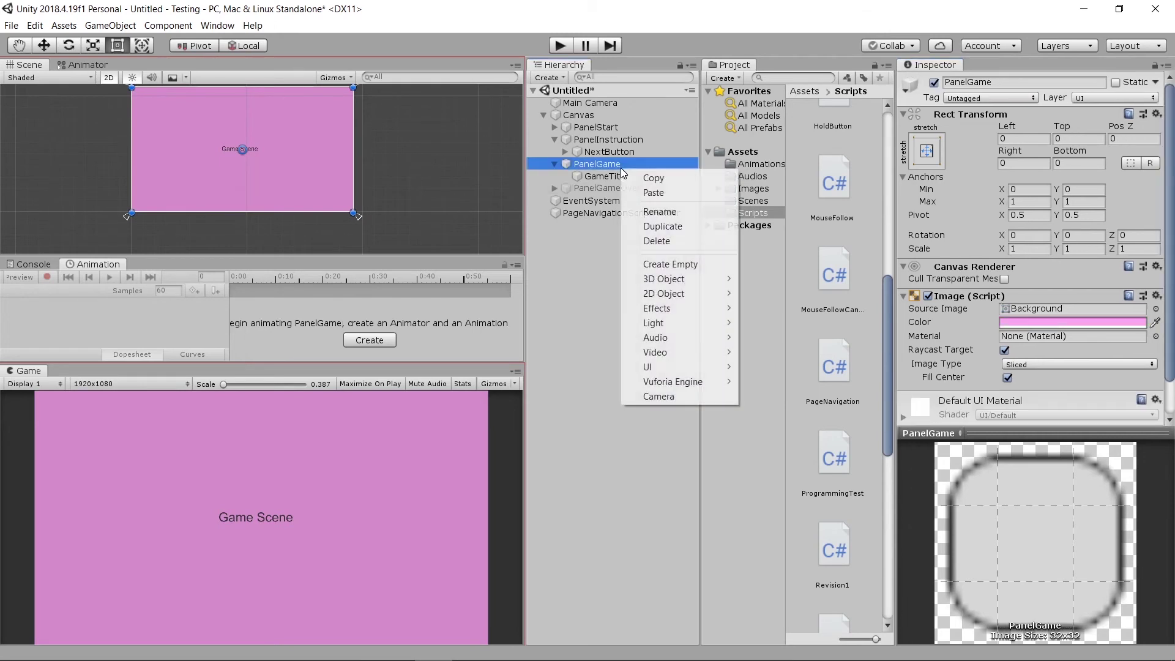
pyautogui.moveTo(691, 369)
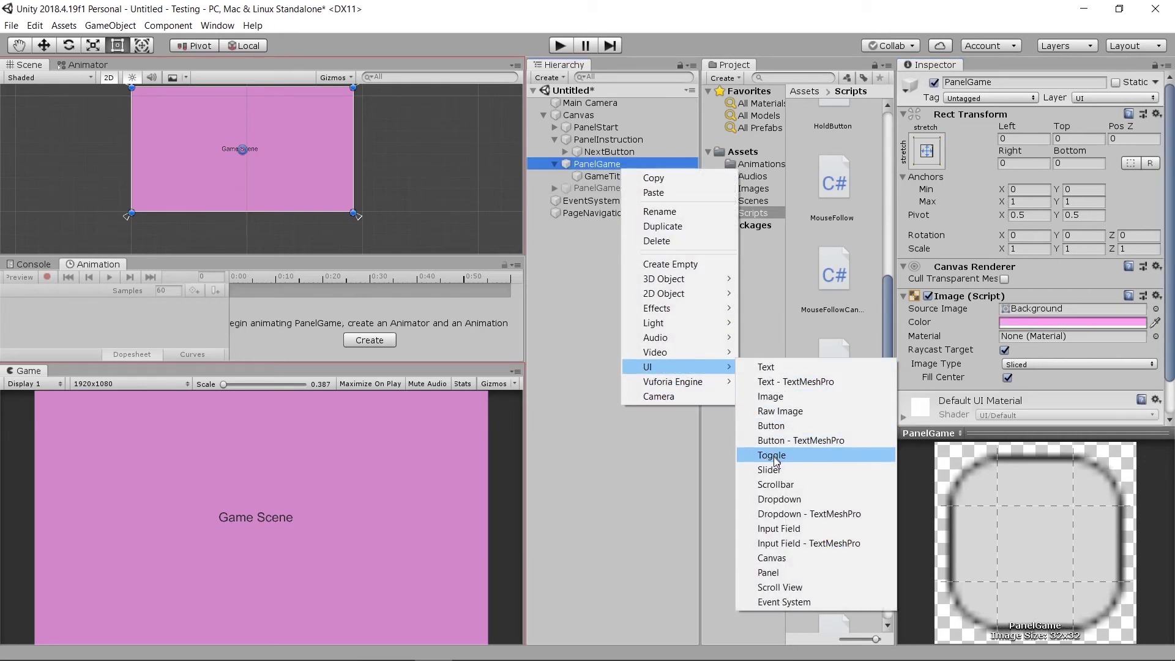
pyautogui.click(788, 428)
pyautogui.doubleClick(616, 187)
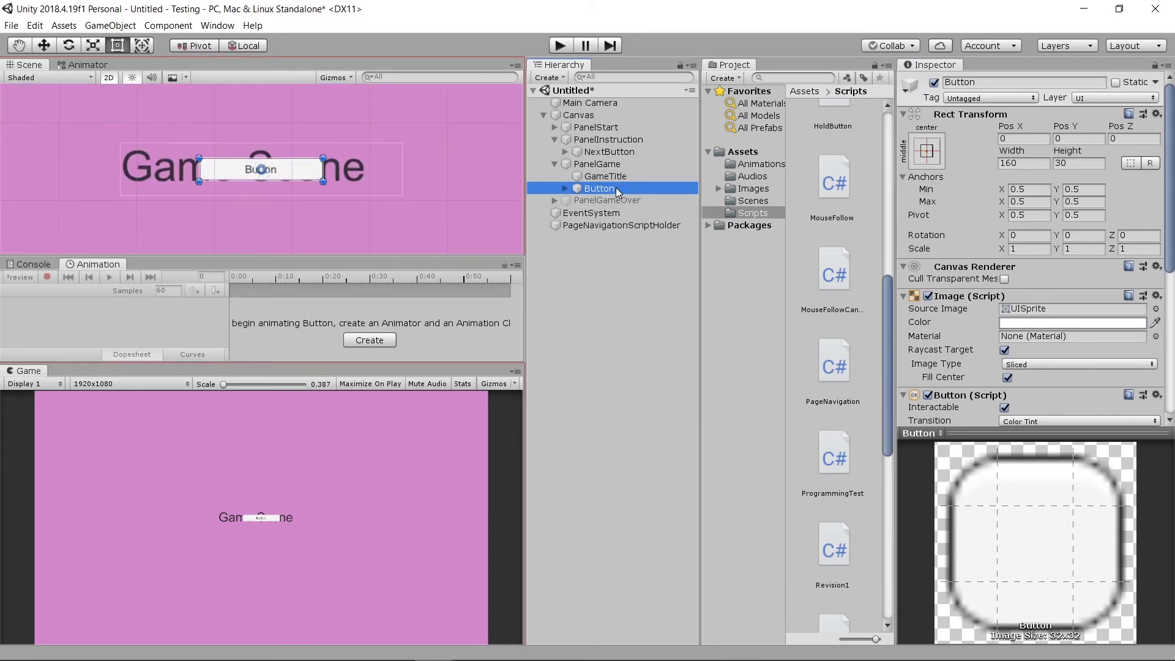
# Step: Size the button to width 400 and height 150, anchored bottom-right
pyautogui.click(1025, 164)
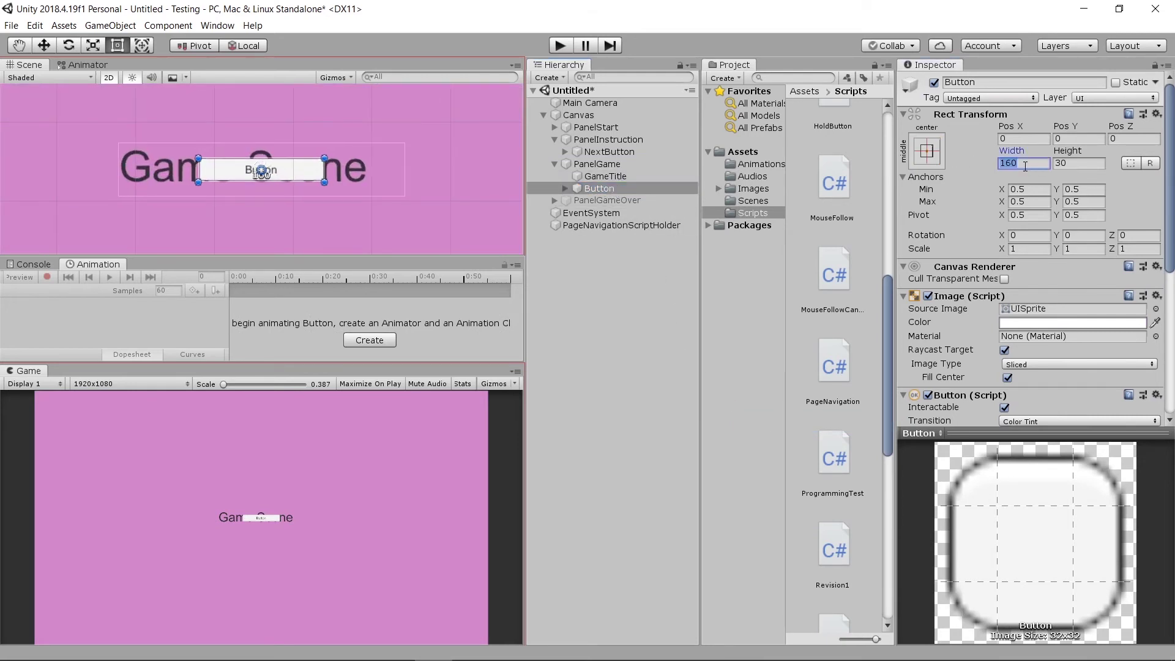
pyautogui.write('400')
pyautogui.click(1080, 164)
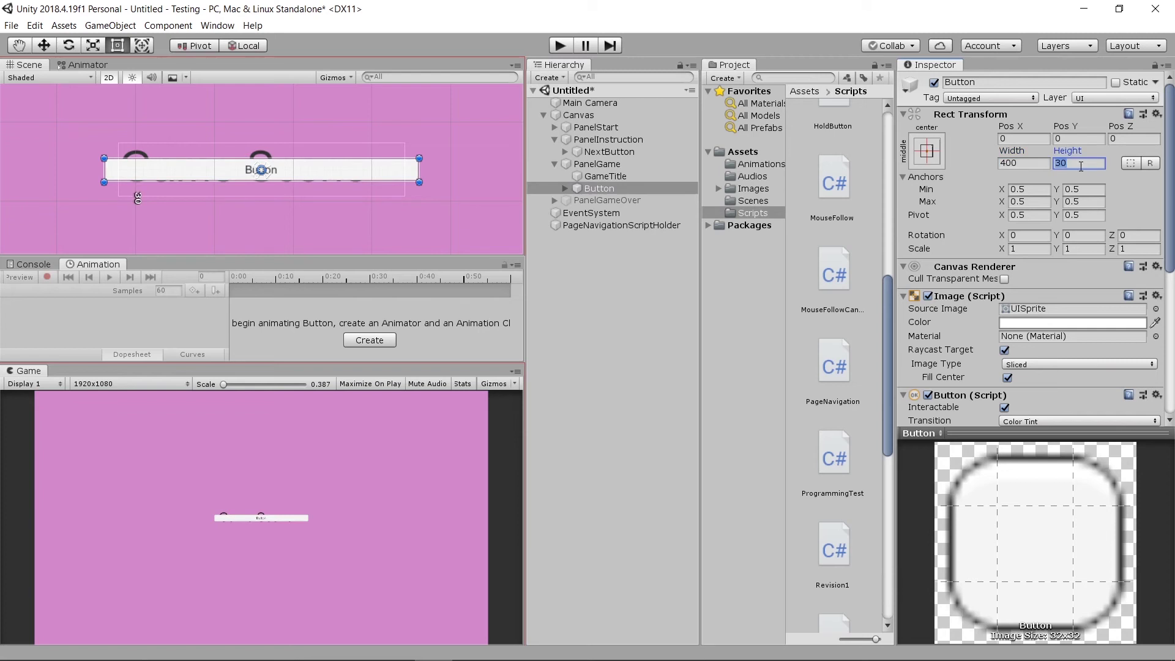
pyautogui.write('150')
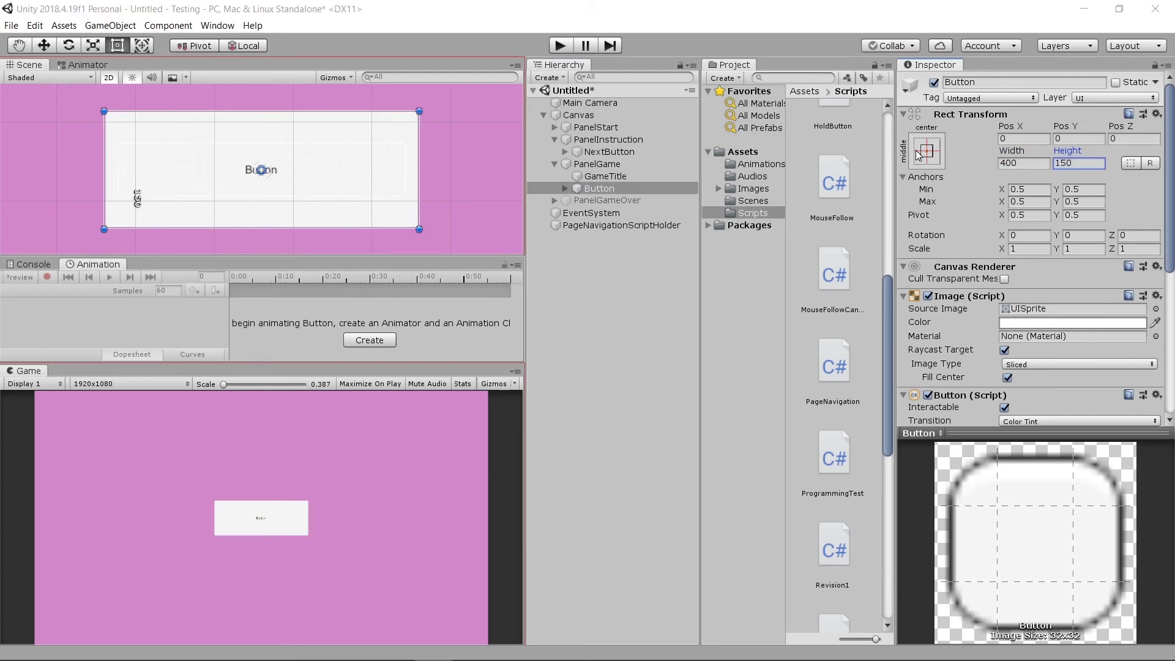
pyautogui.click(927, 151)
pyautogui.click(1045, 338)
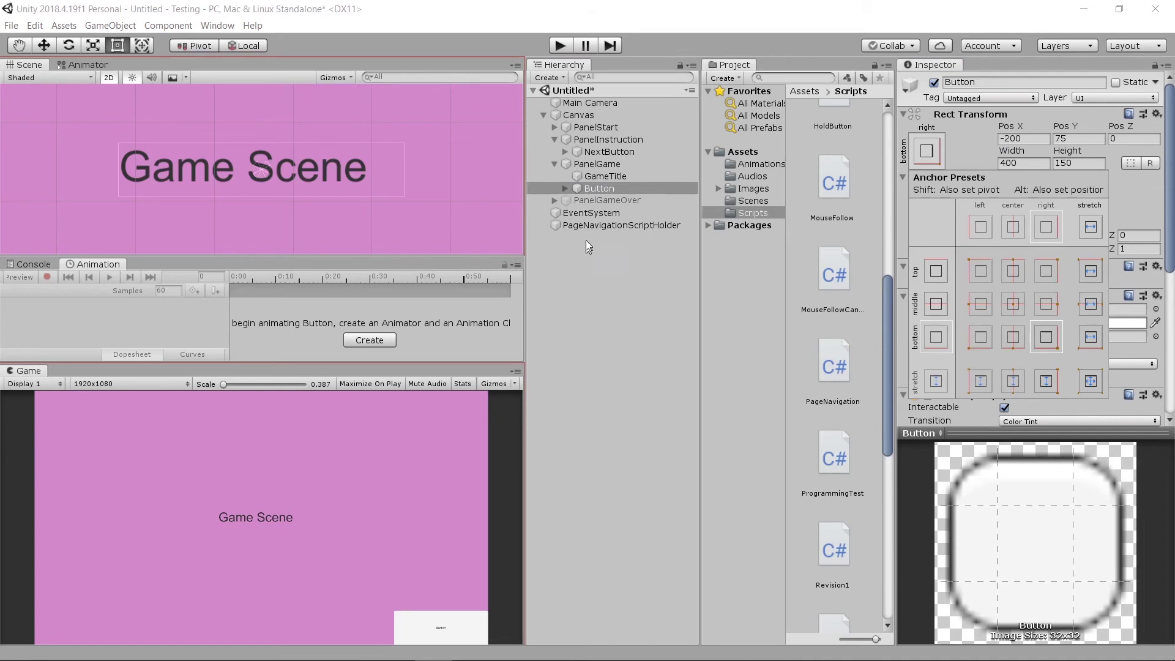
# Step: Rename the button to ToGameOverBtn and show its Text child
pyautogui.doubleClick(598, 188)
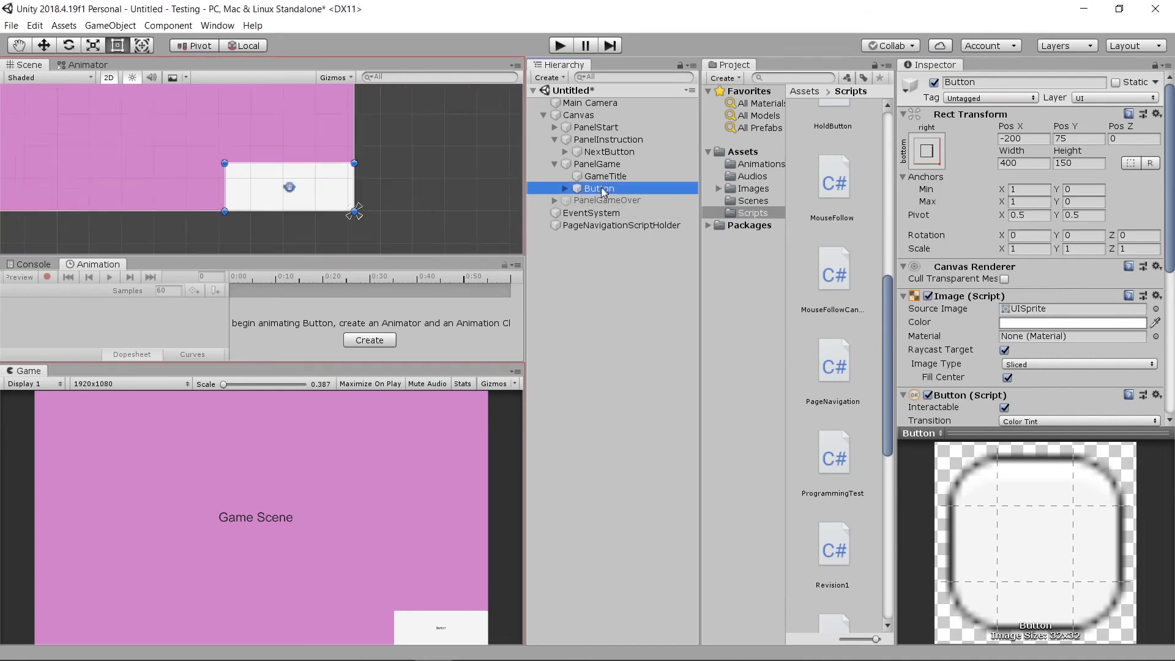
pyautogui.click(992, 81)
pyautogui.press('BackSpace')
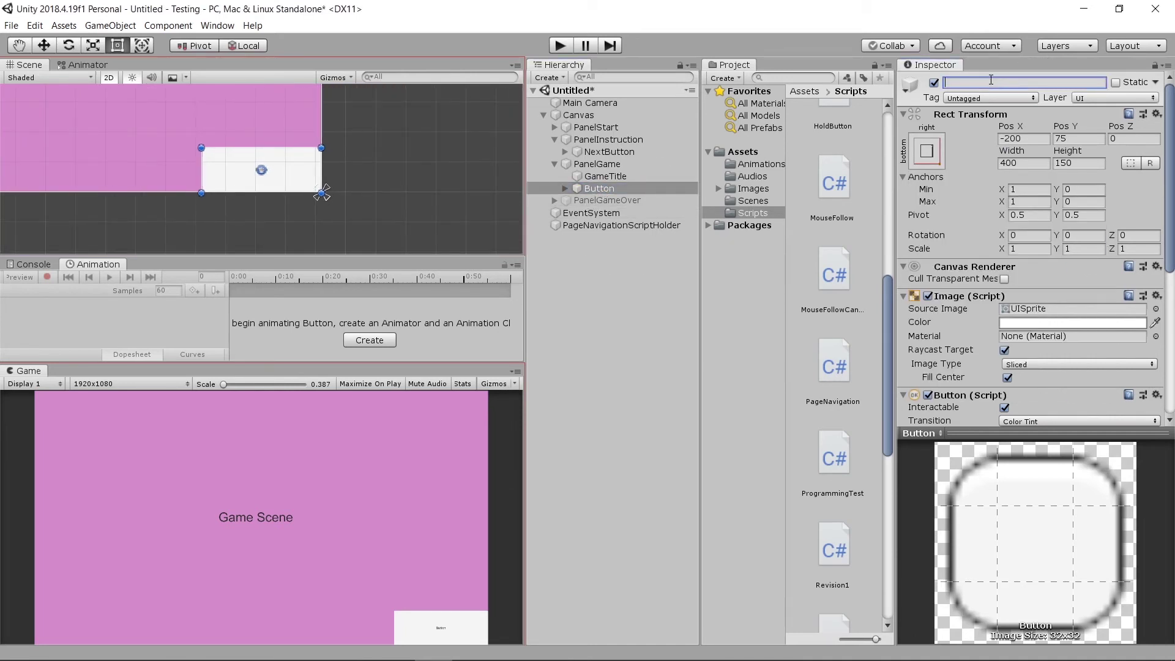
pyautogui.write('ToGameOverBtn')
pyautogui.press('Return')
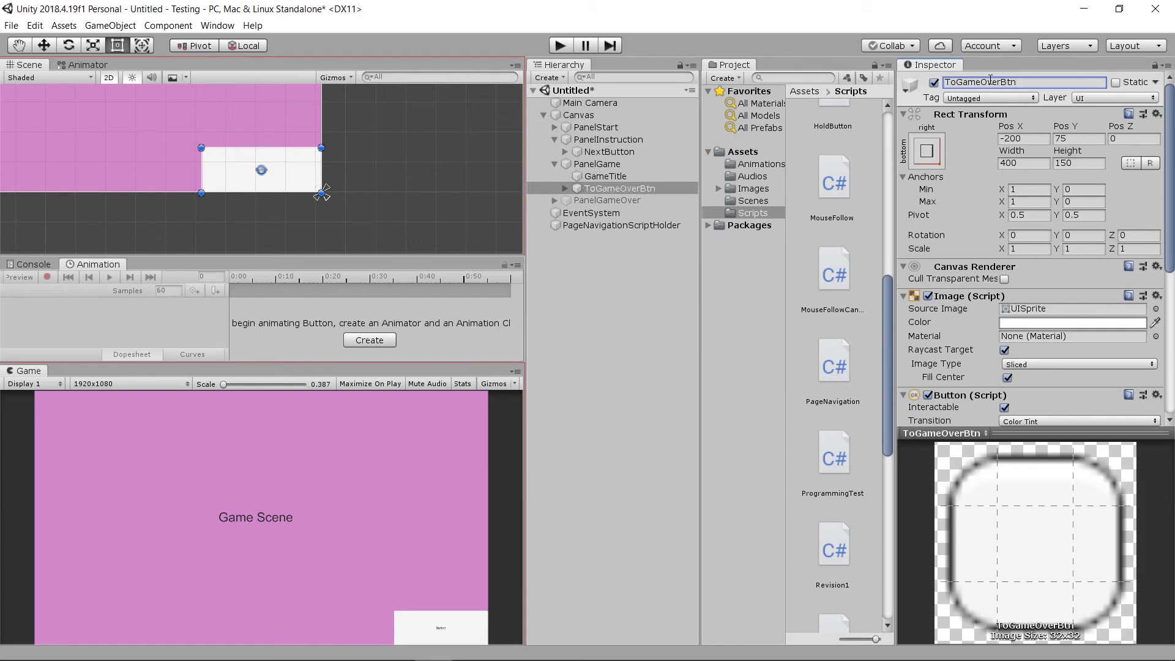
pyautogui.click(563, 188)
# Step: Change the button label to 'To Game Over' with font size 44
pyautogui.click(657, 200)
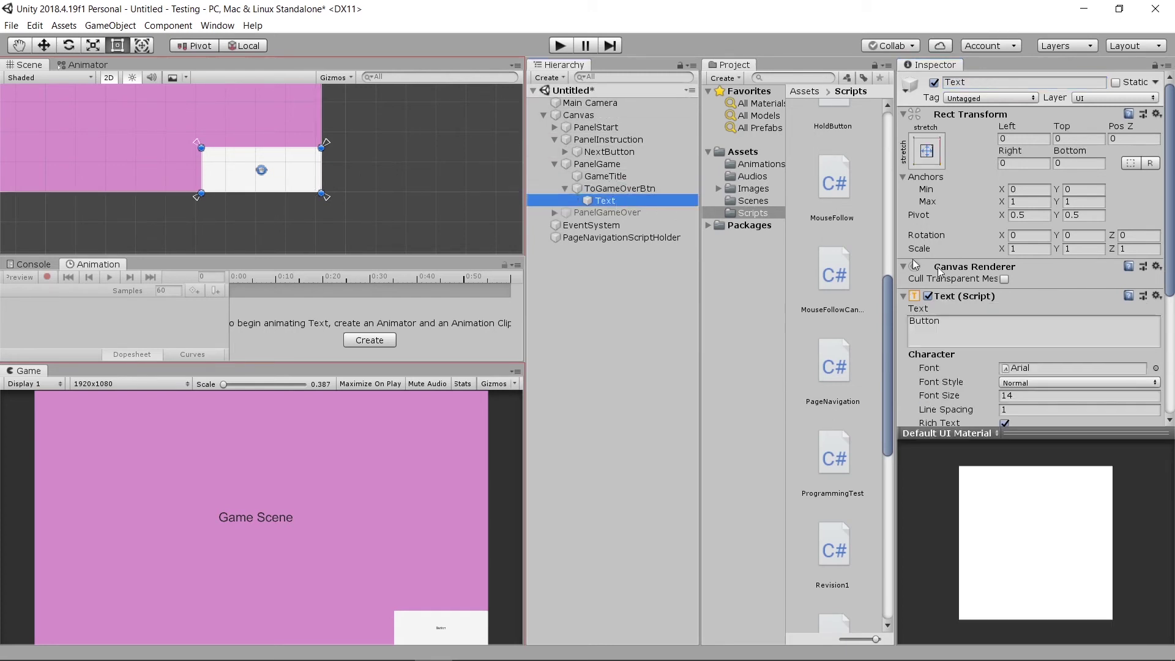
pyautogui.click(965, 323)
pyautogui.write('T')
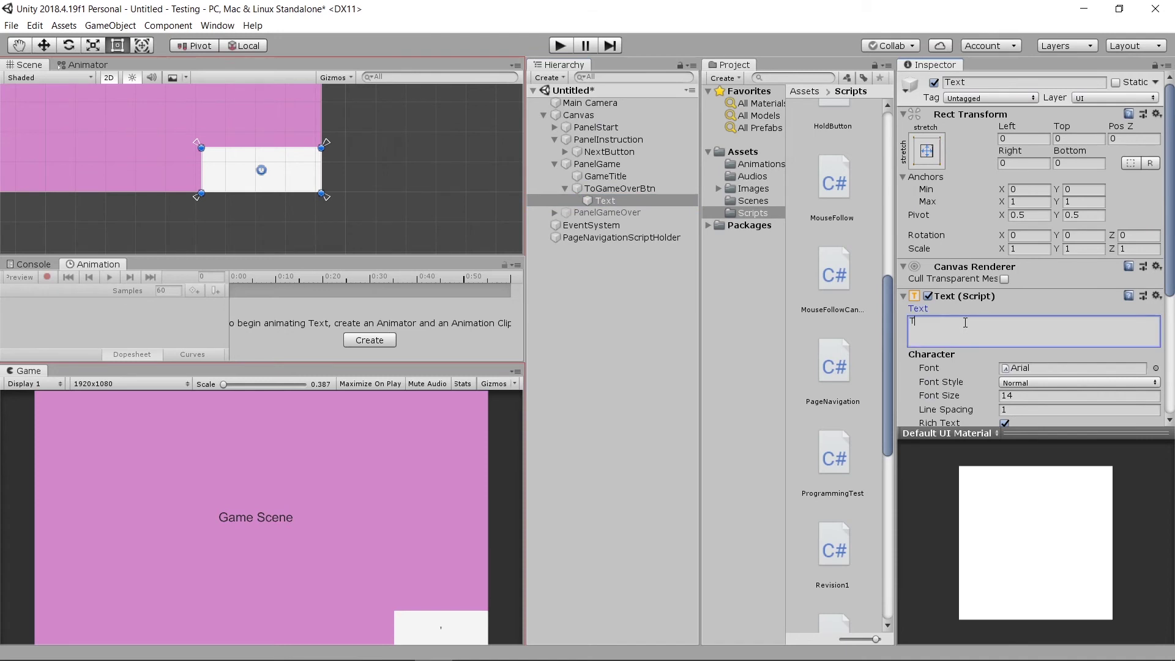
pyautogui.write('o Game Over')
pyautogui.scroll(-3, 990, 377)
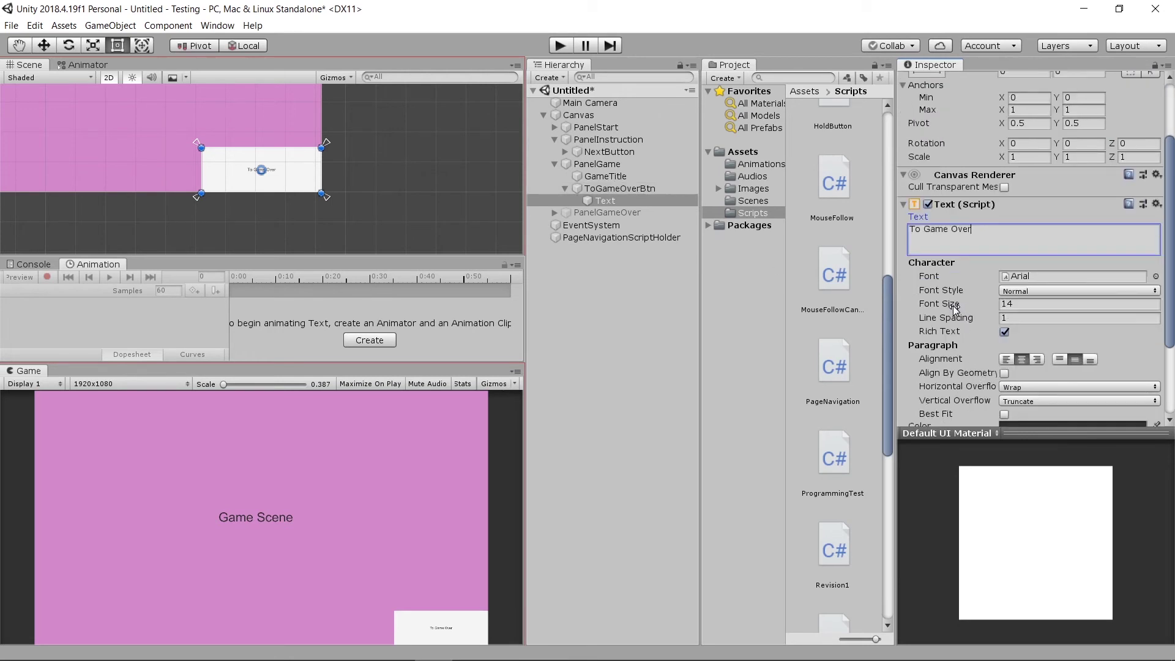
pyautogui.moveTo(960, 309); pyautogui.dragTo(986, 306)
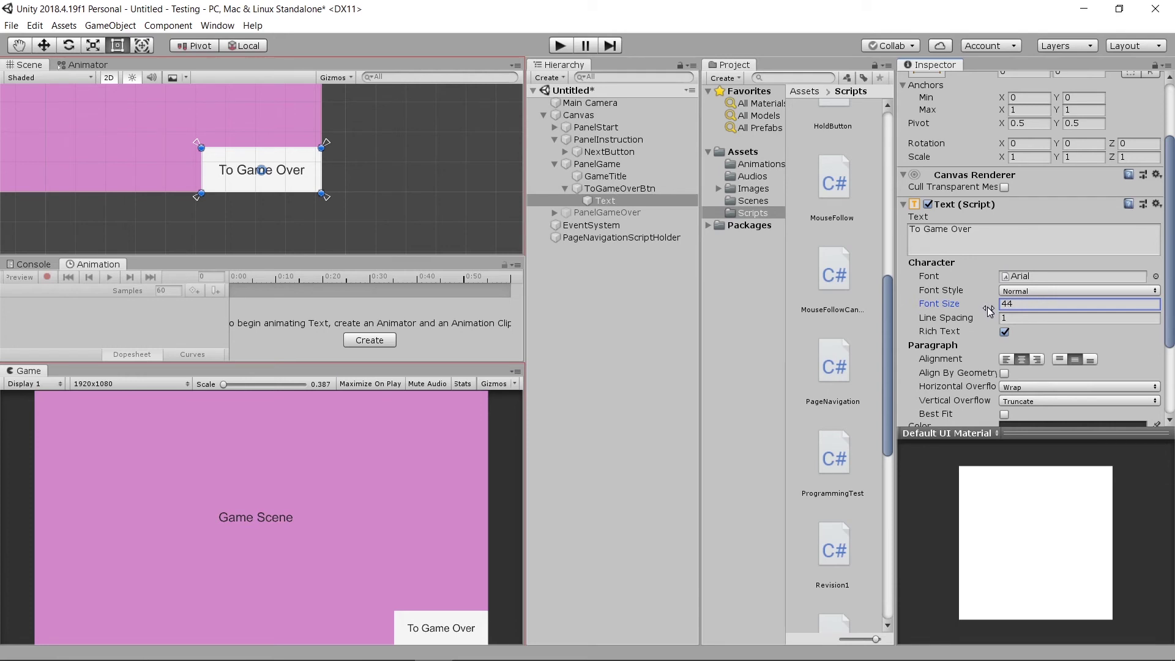
# Step: Move ToGameOverBtn to Pos X -300.1, Pos Y 159.3
pyautogui.click(634, 189)
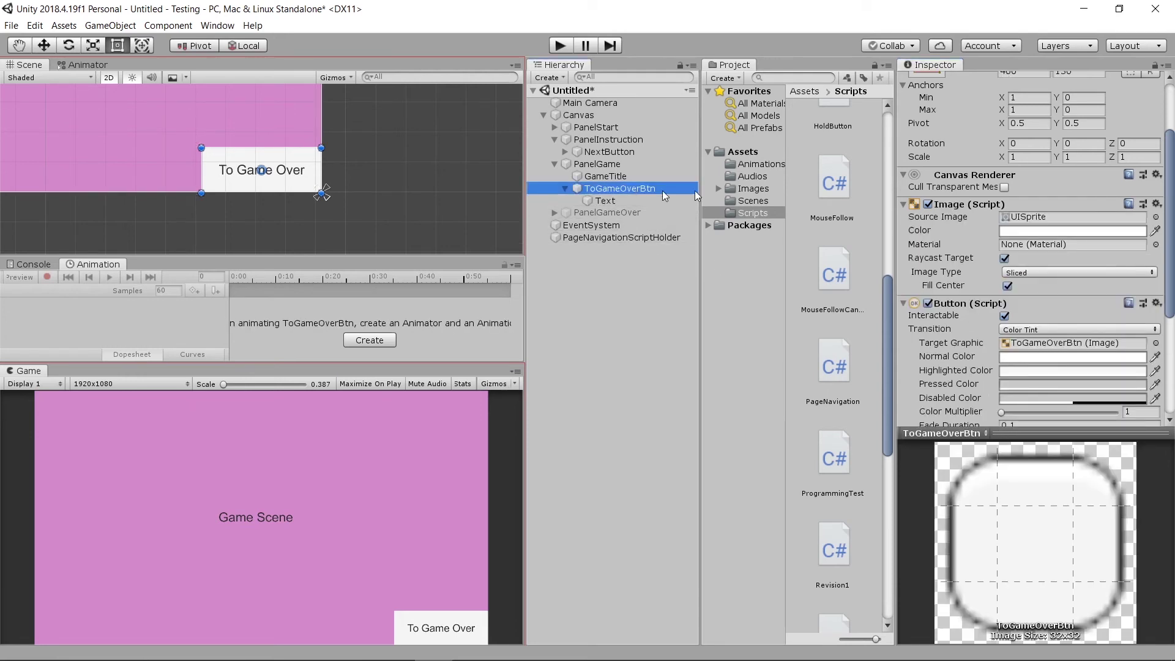
pyautogui.moveTo(1056, 118); pyautogui.dragTo(550, 189)
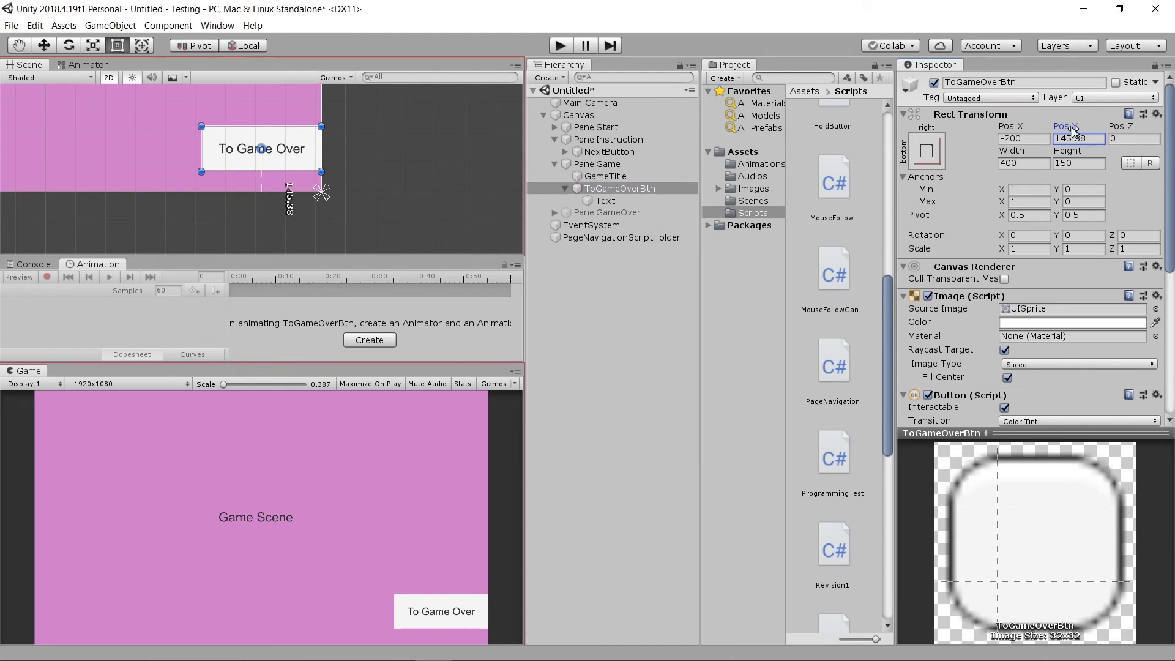
pyautogui.moveTo(1067, 127); pyautogui.dragTo(1111, 125)
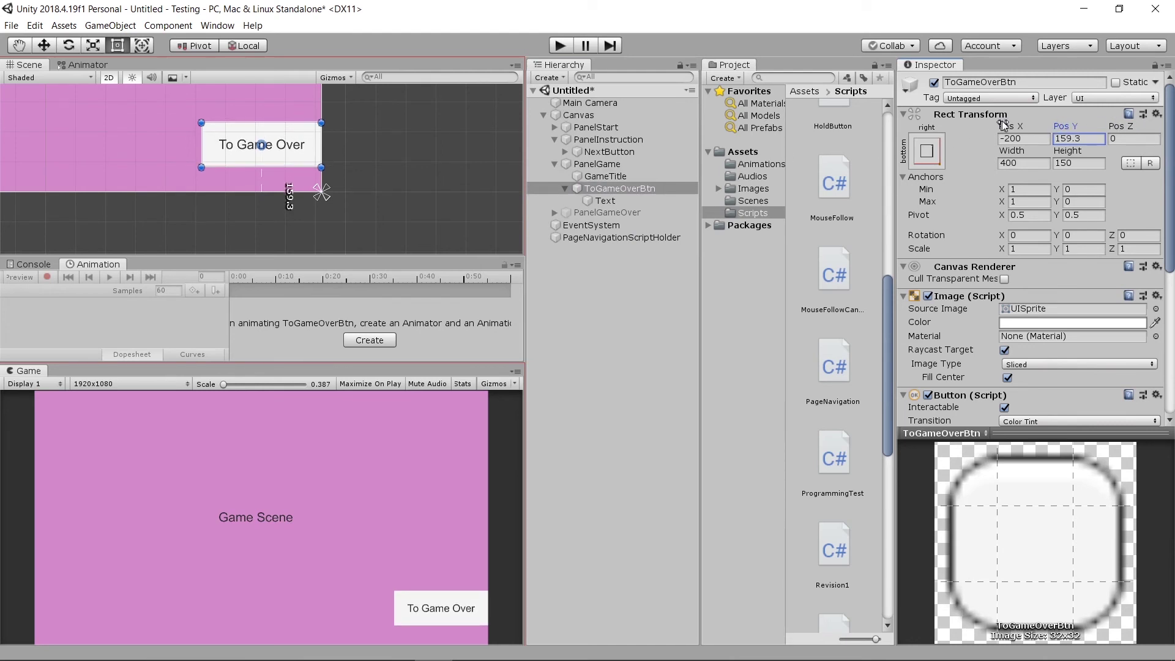
pyautogui.moveTo(1007, 126); pyautogui.dragTo(816, 142)
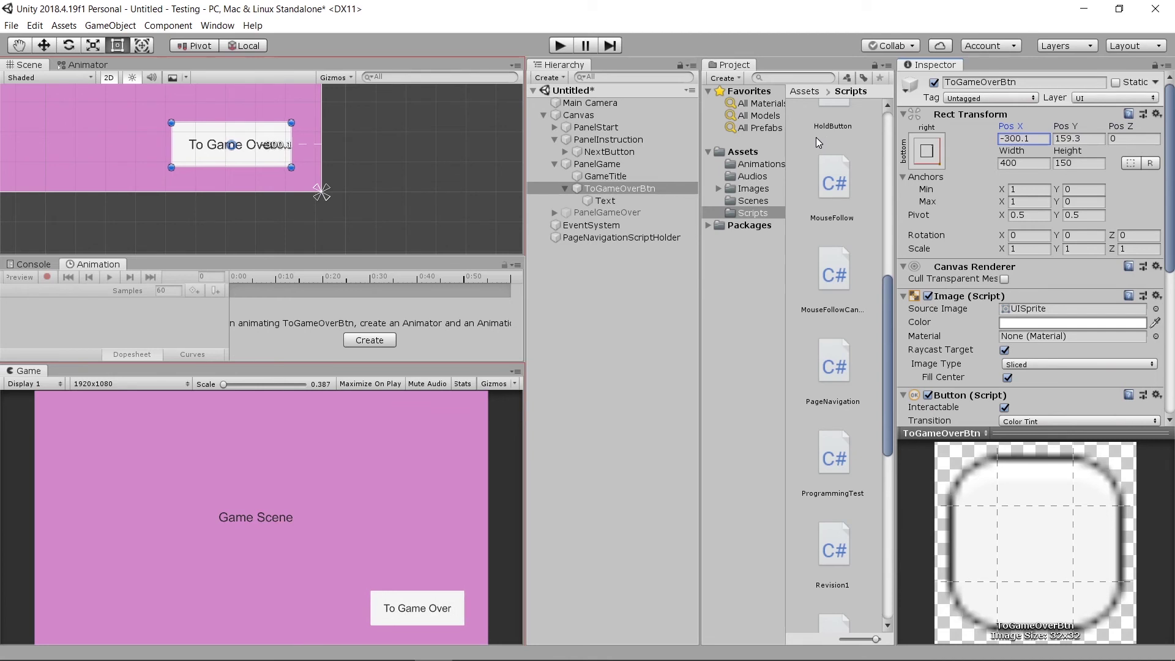
pyautogui.click(566, 189)
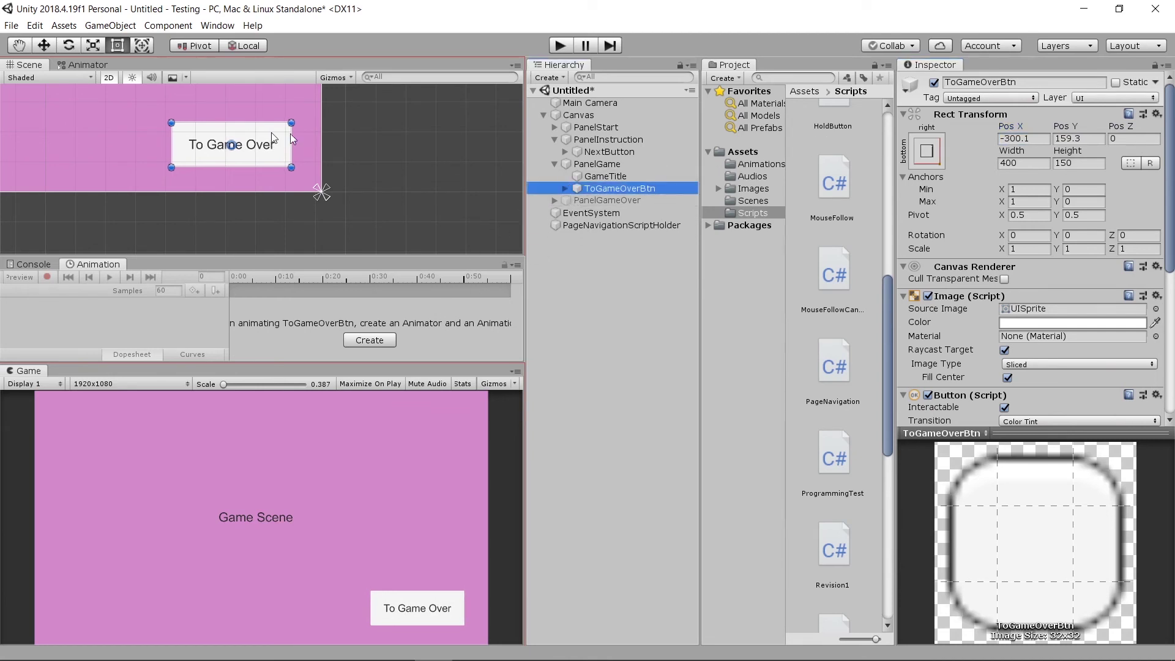
pyautogui.scroll(-3, 244, 142)
pyautogui.scroll(-4, 264, 153)
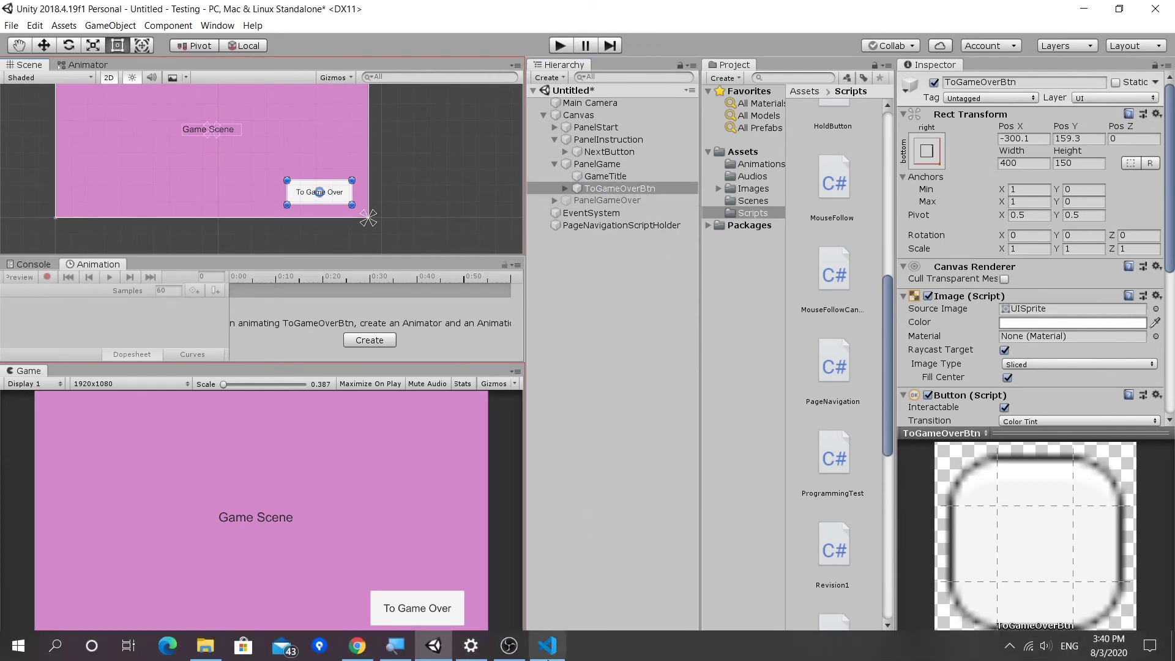
pyautogui.click(551, 647)
# Step: Declare public void PressToGameOverBtn() below PressInstructionNextBtn in PageNavigation.cs
pyautogui.click(243, 470)
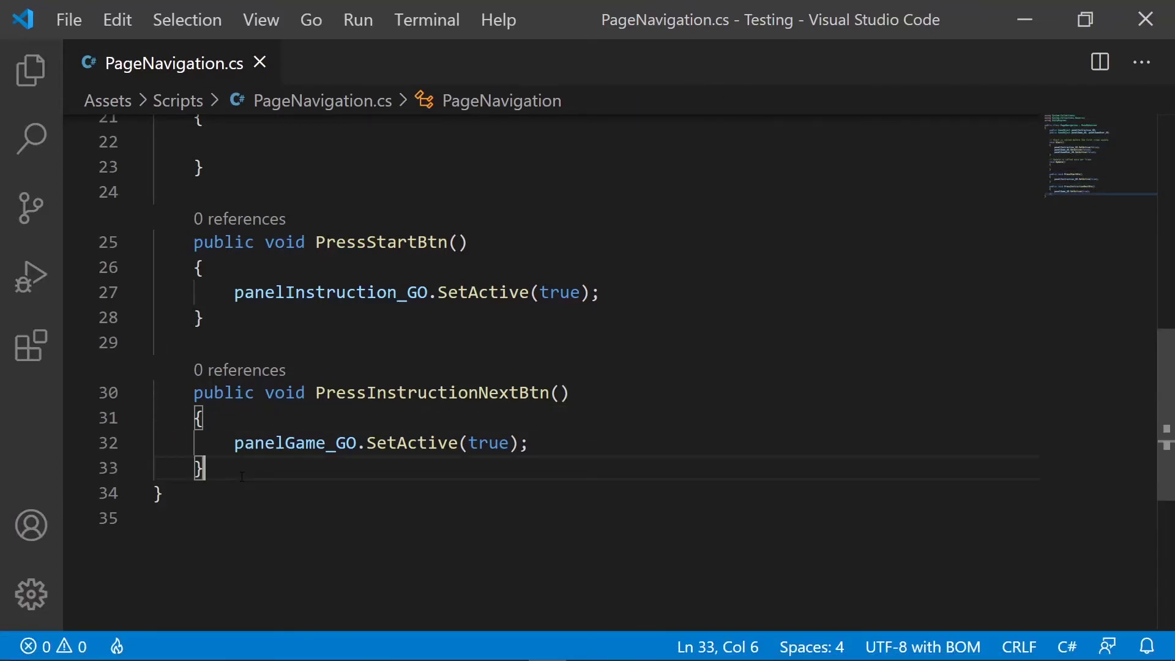
pyautogui.scroll(-3, 243, 476)
pyautogui.press('Return')
pyautogui.press('Return')
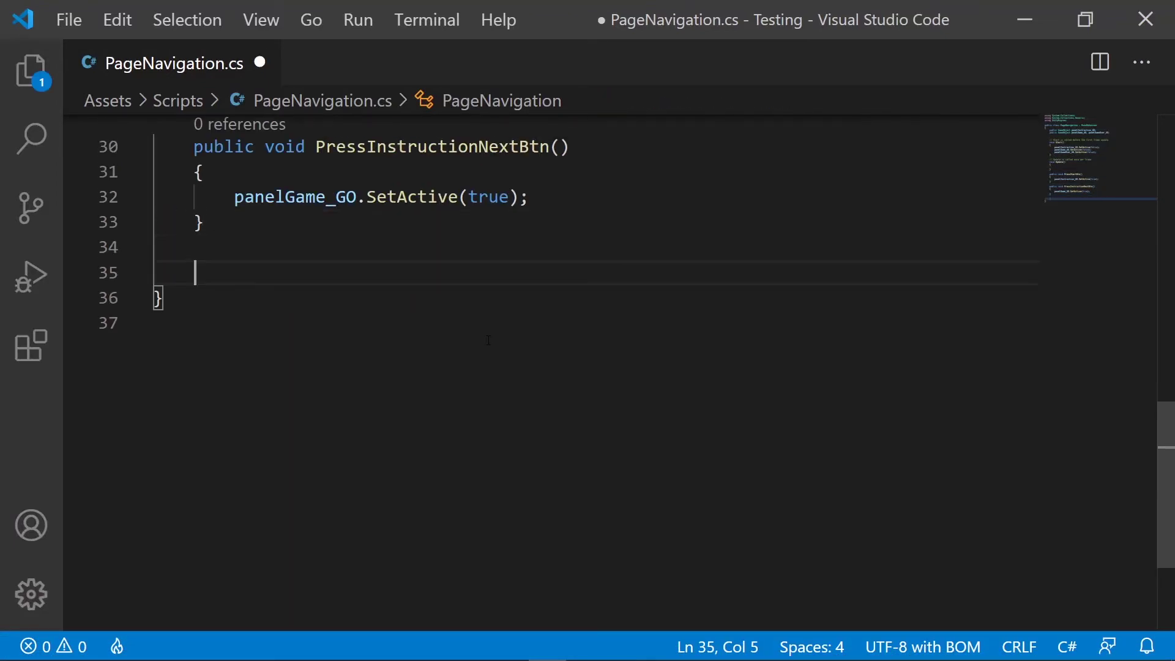
pyautogui.write('public ')
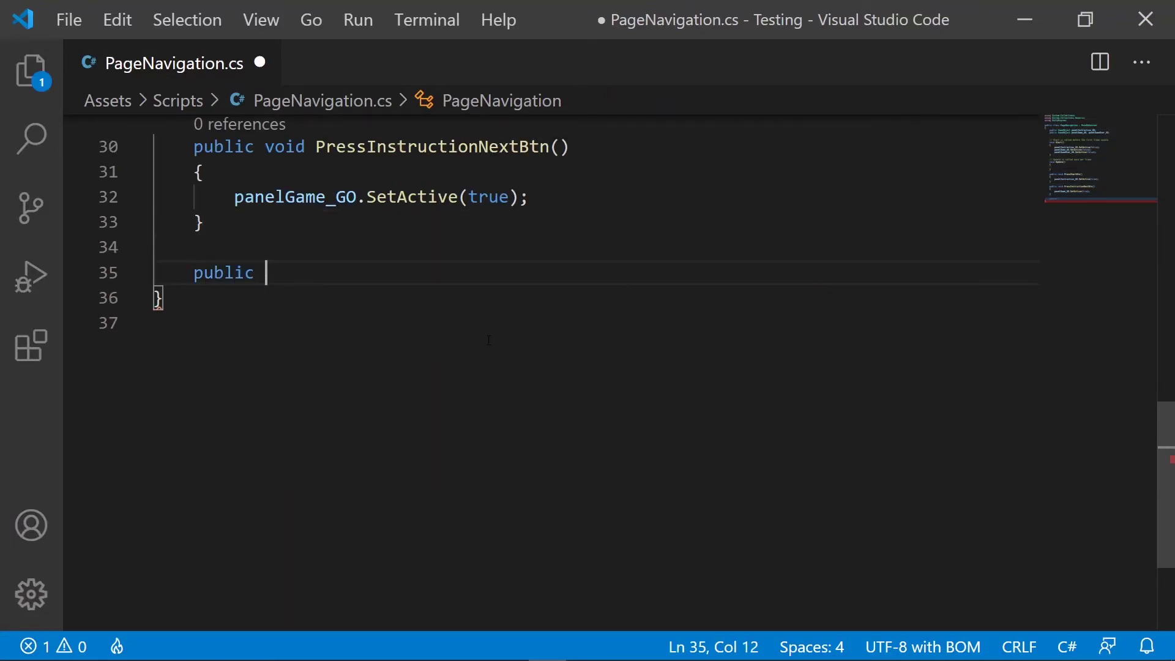
pyautogui.write('void Press')
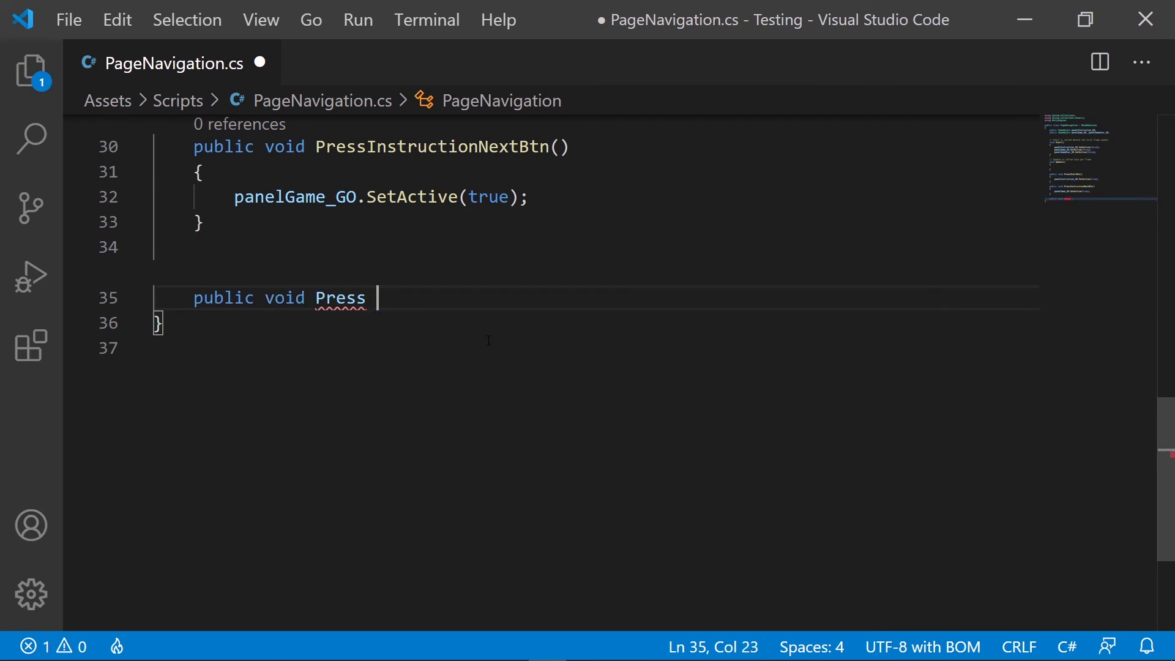
pyautogui.press('BackSpace')
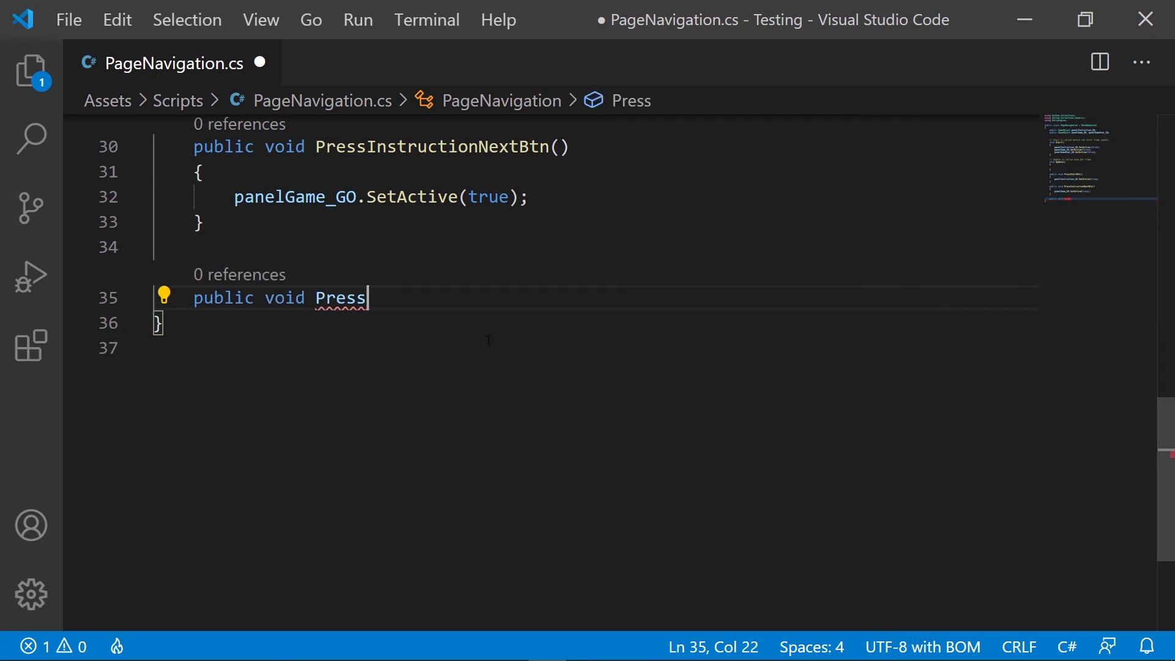
pyautogui.write('Game')
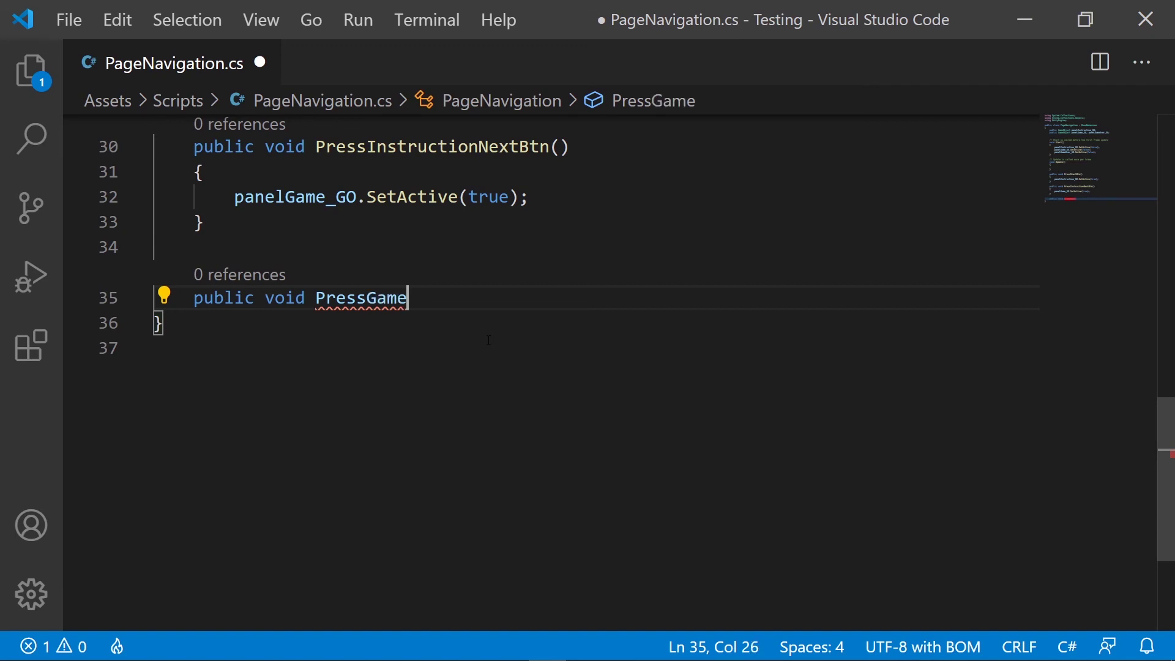
pyautogui.press('BackSpace')
pyautogui.press('BackSpace')
pyautogui.press('BackSpace')
pyautogui.press('BackSpace')
pyautogui.write('ToGameOver')
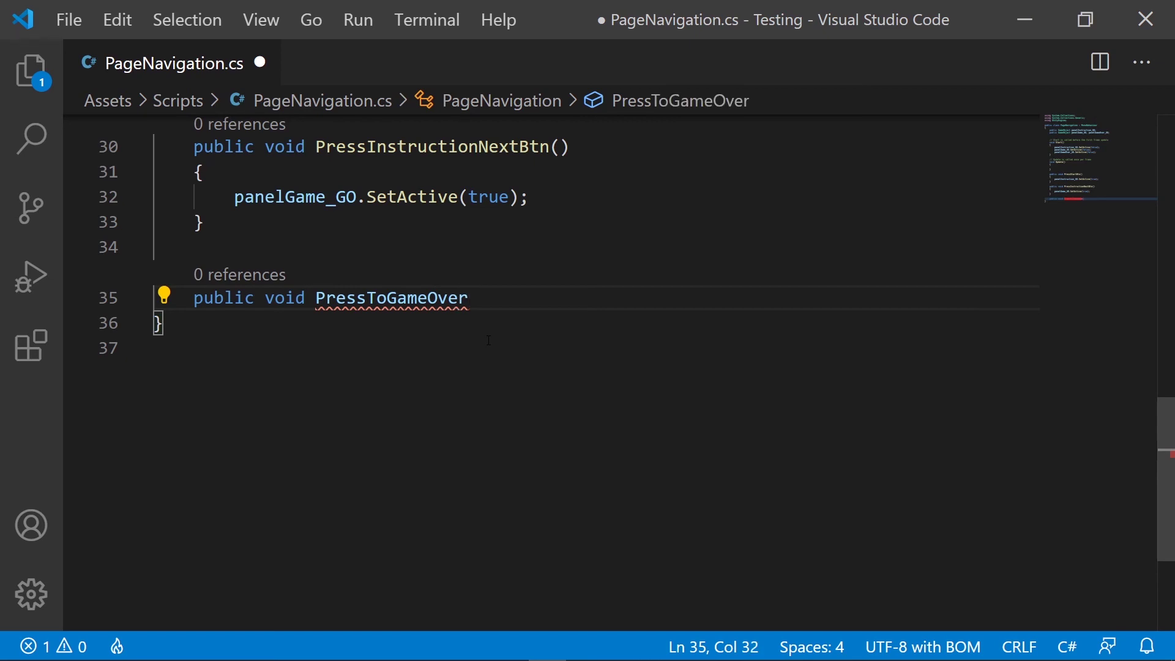
pyautogui.write('Btn()')
# Step: Give the method the body panelGameOver_GO.SetActive(true); and save the file
pyautogui.press('Return')
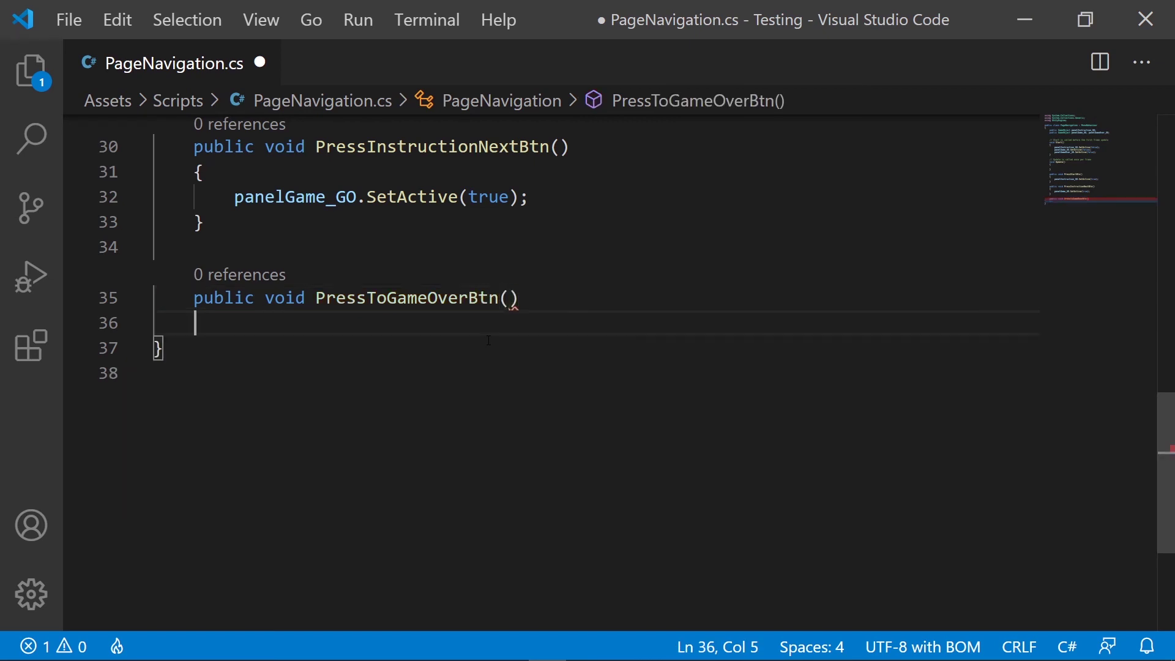
pyautogui.write('{')
pyautogui.press('Return')
pyautogui.write('panel')
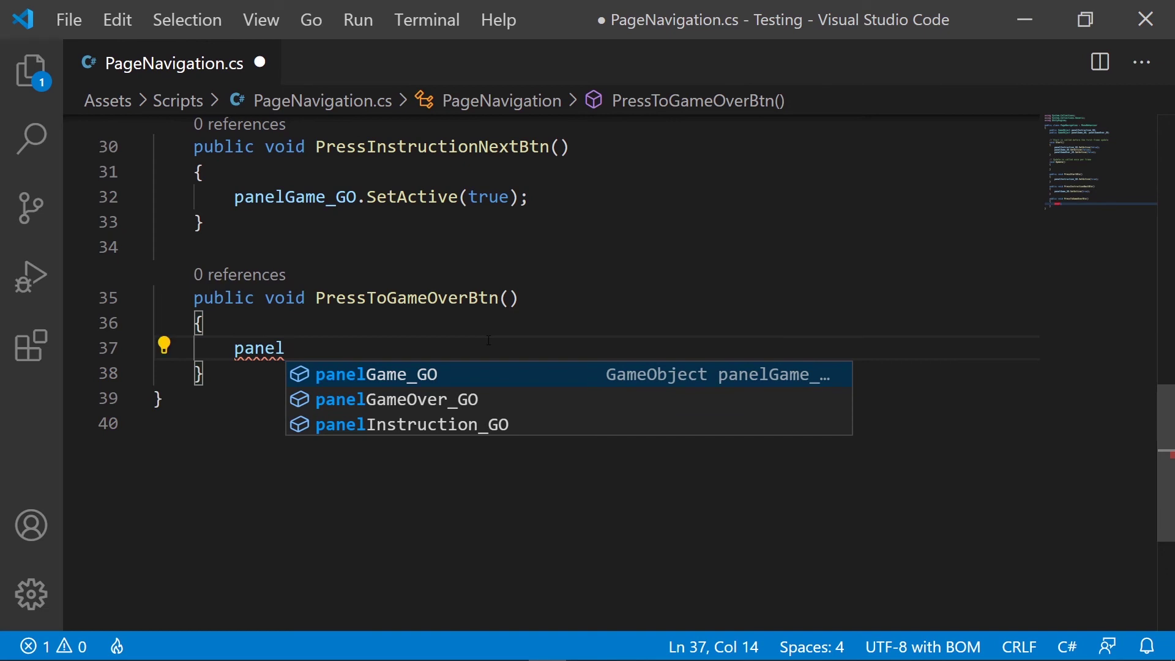
pyautogui.press('Down')
pyautogui.press('Tab')
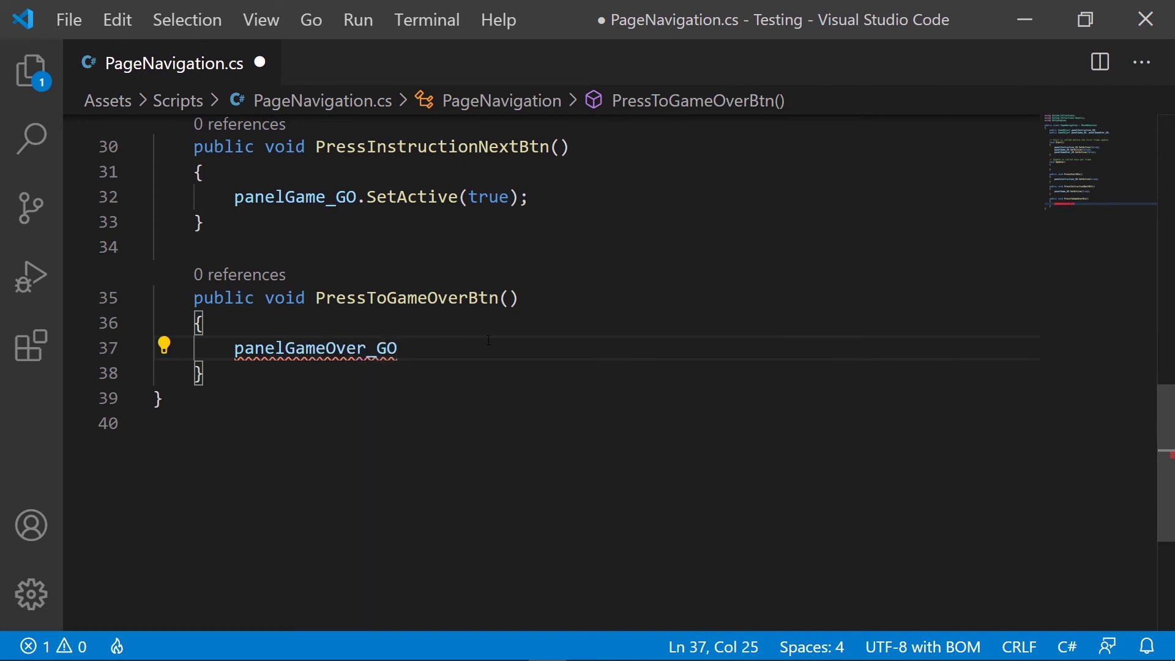
pyautogui.write('.SetAc')
pyautogui.press('Tab')
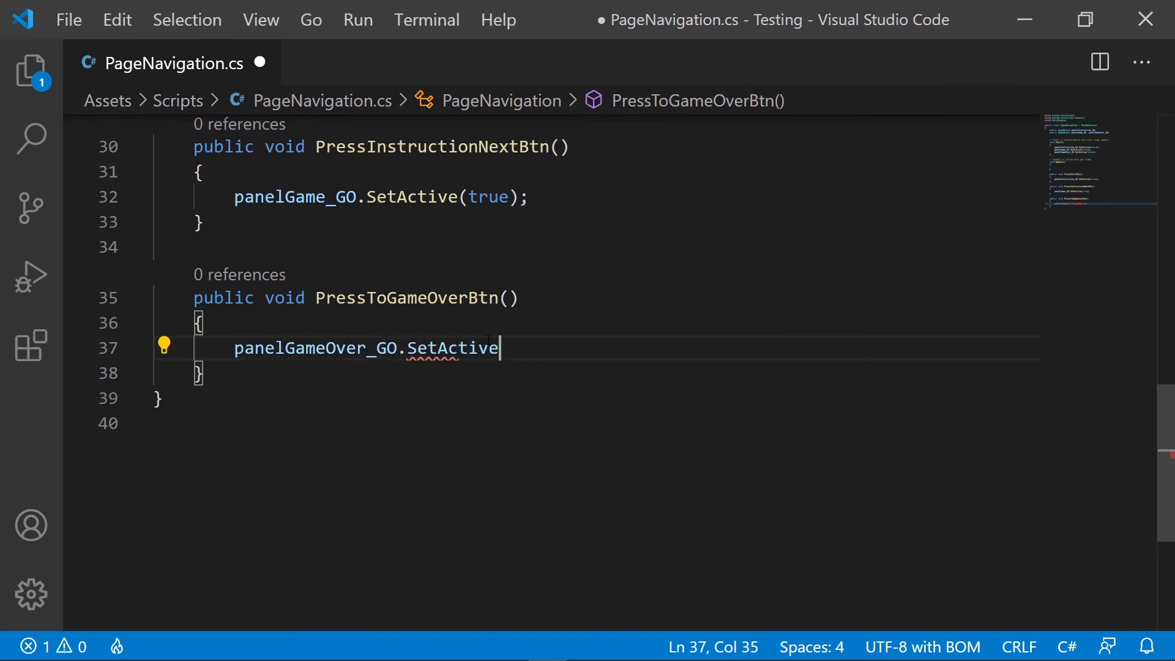
pyautogui.write('(')
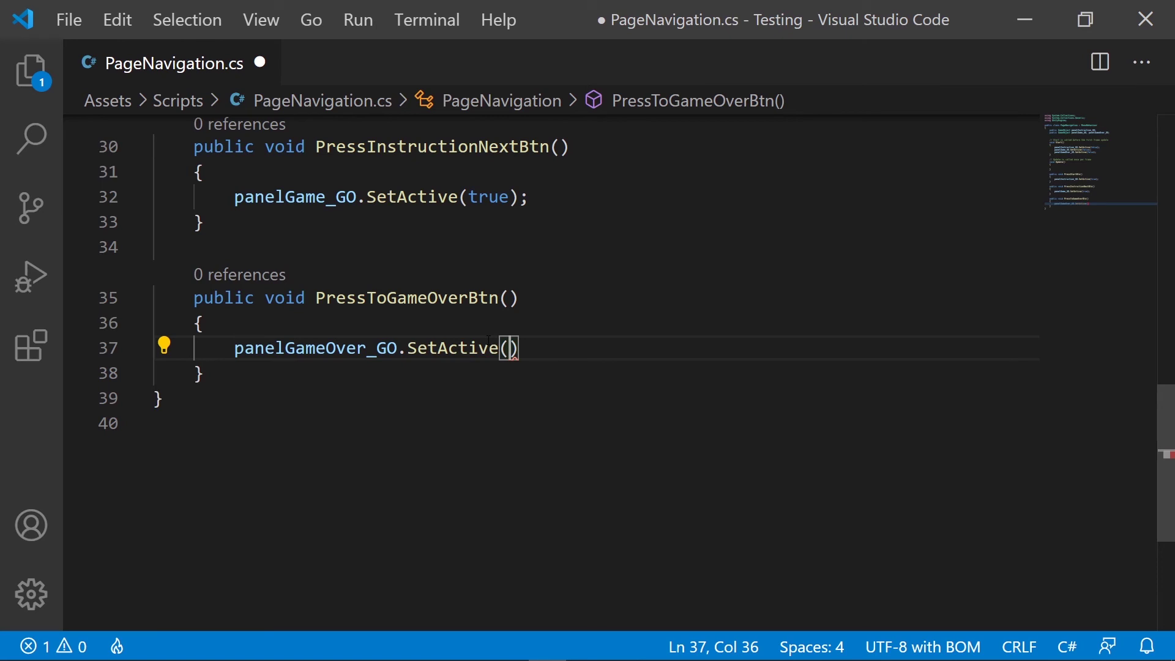
pyautogui.write('true);')
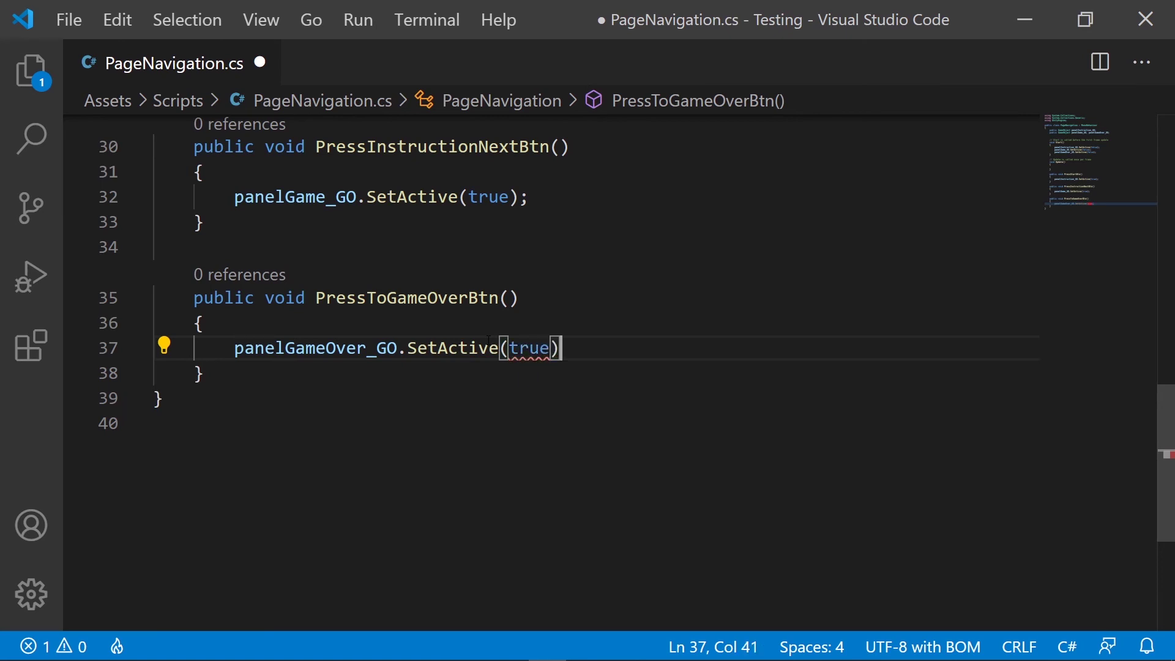
pyautogui.hotkey('ctrl', 's')
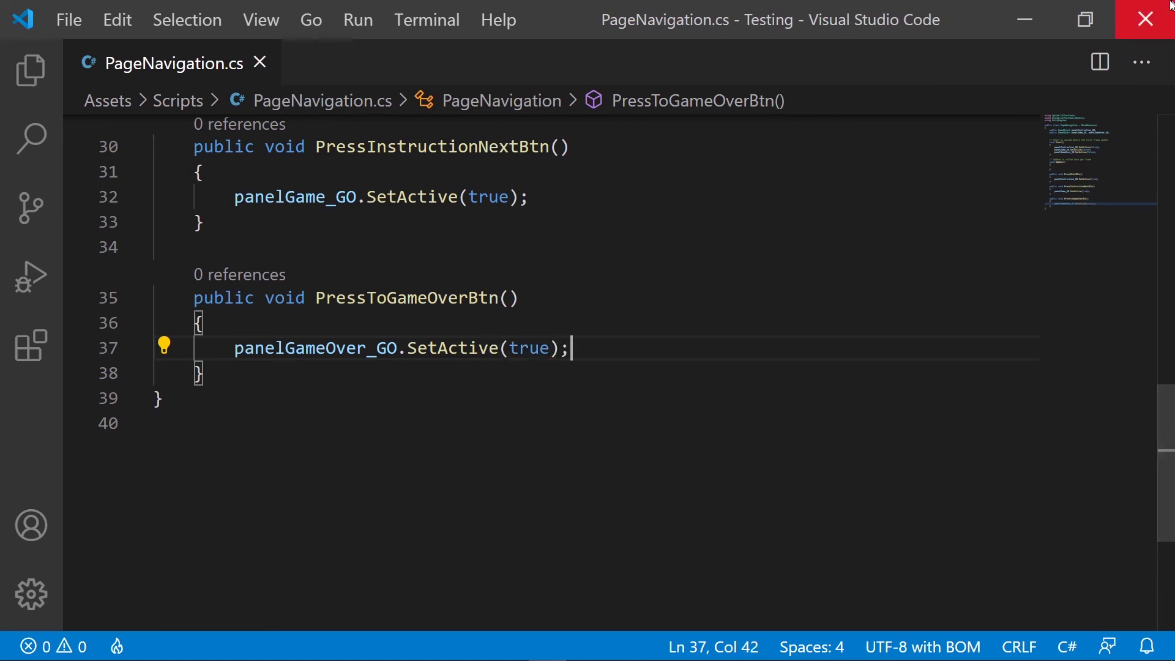
# Step: Add an On Click entry calling PageNavigation.PressToGameOverBtn on PageNavigationScriptHolder, then select PanelGameOver
pyautogui.click(1025, 20)
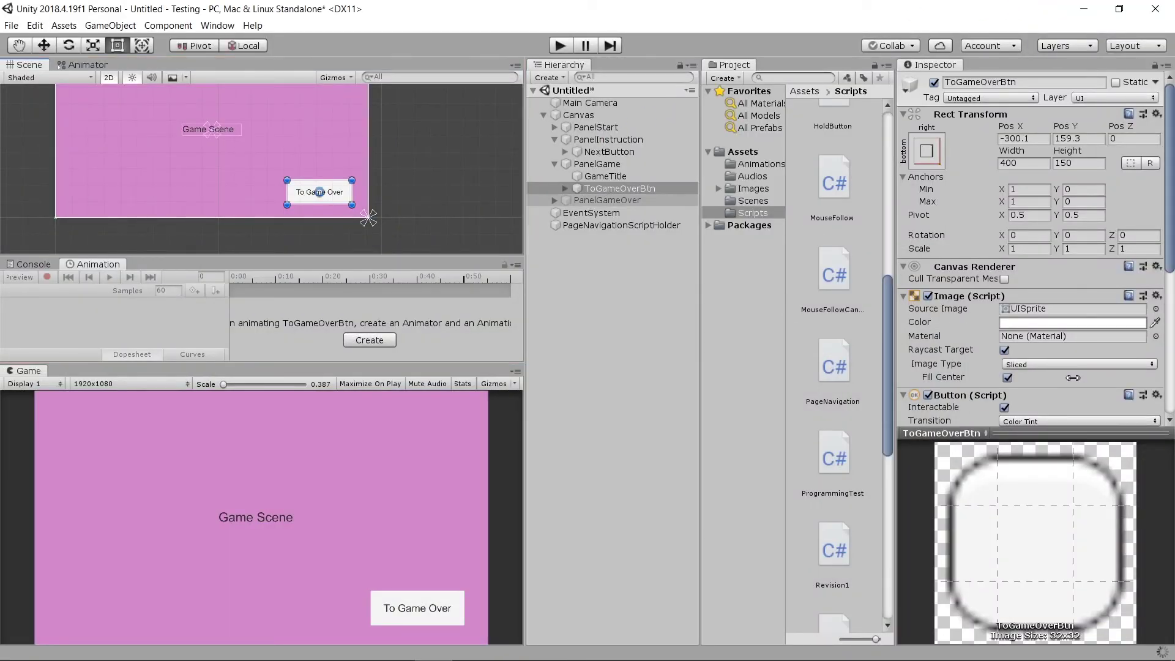
pyautogui.scroll(-5, 1071, 378)
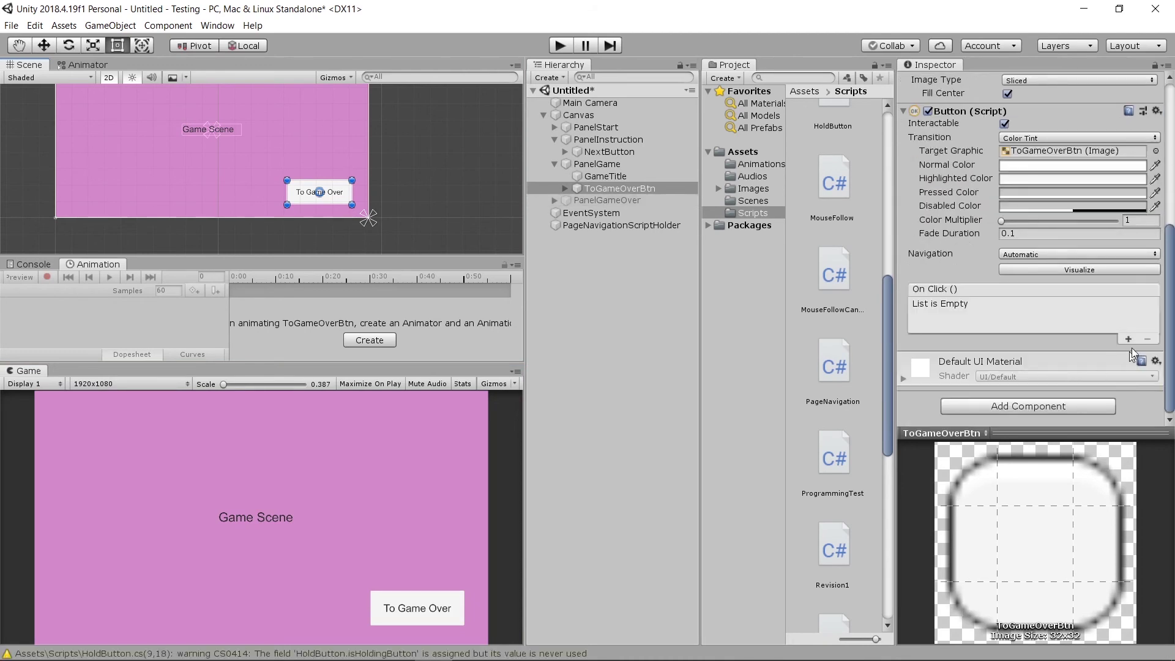
pyautogui.click(1128, 339)
pyautogui.moveTo(590, 226); pyautogui.dragTo(947, 319)
pyautogui.click(1030, 305)
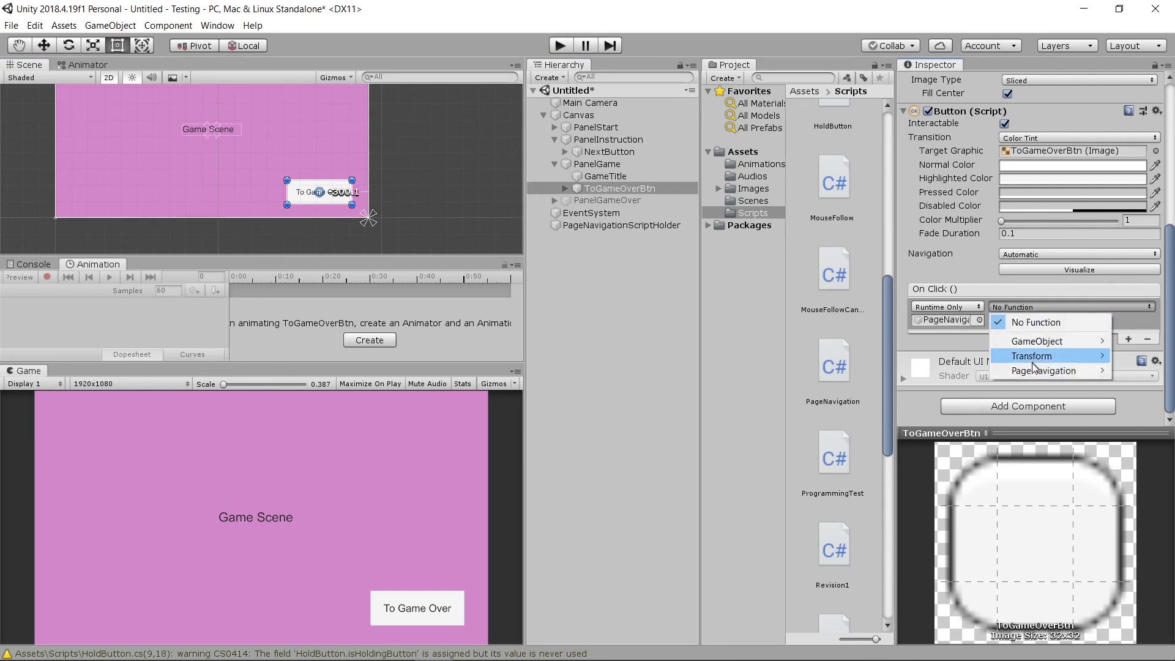
pyautogui.moveTo(1031, 371)
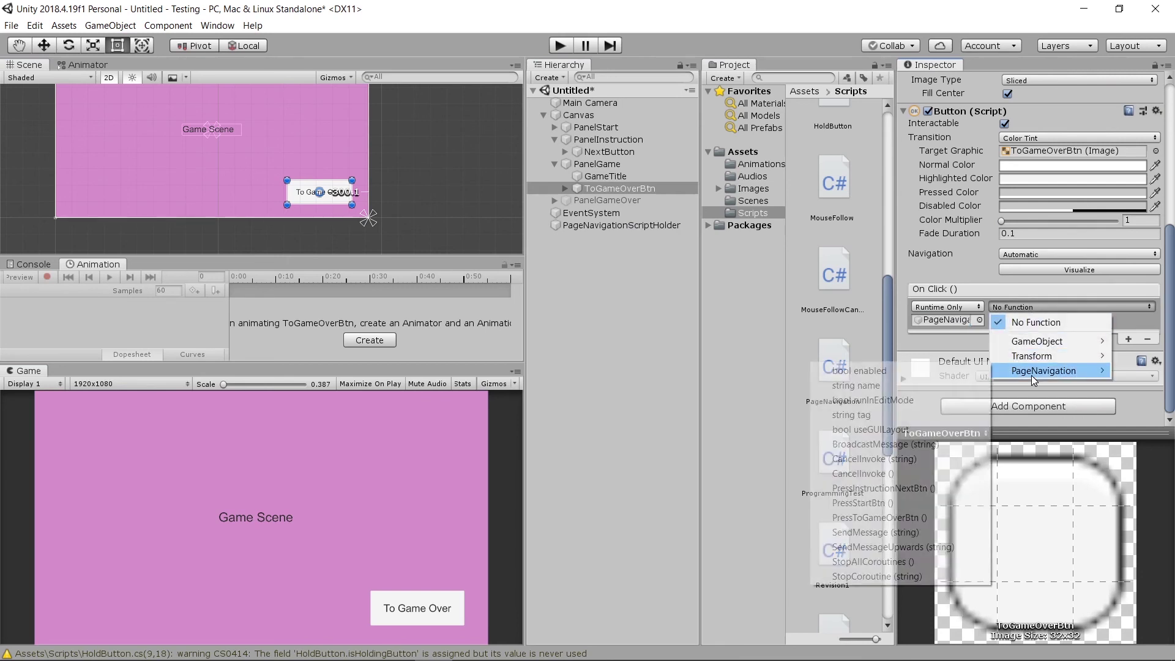
pyautogui.click(901, 518)
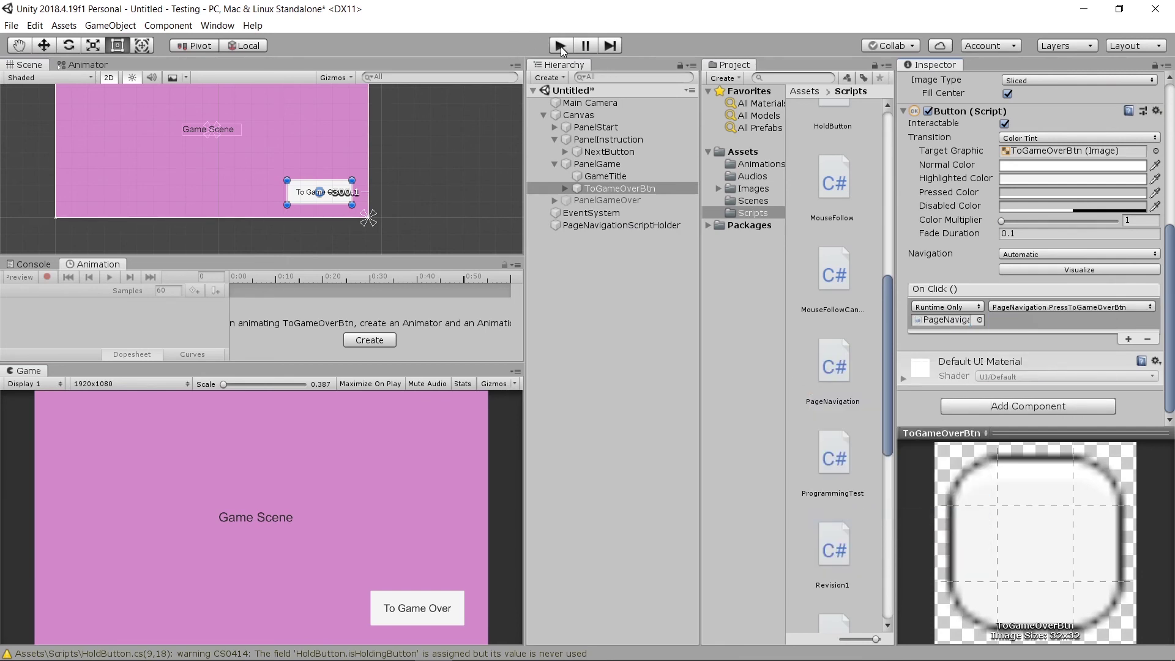
pyautogui.click(619, 202)
pyautogui.click(933, 82)
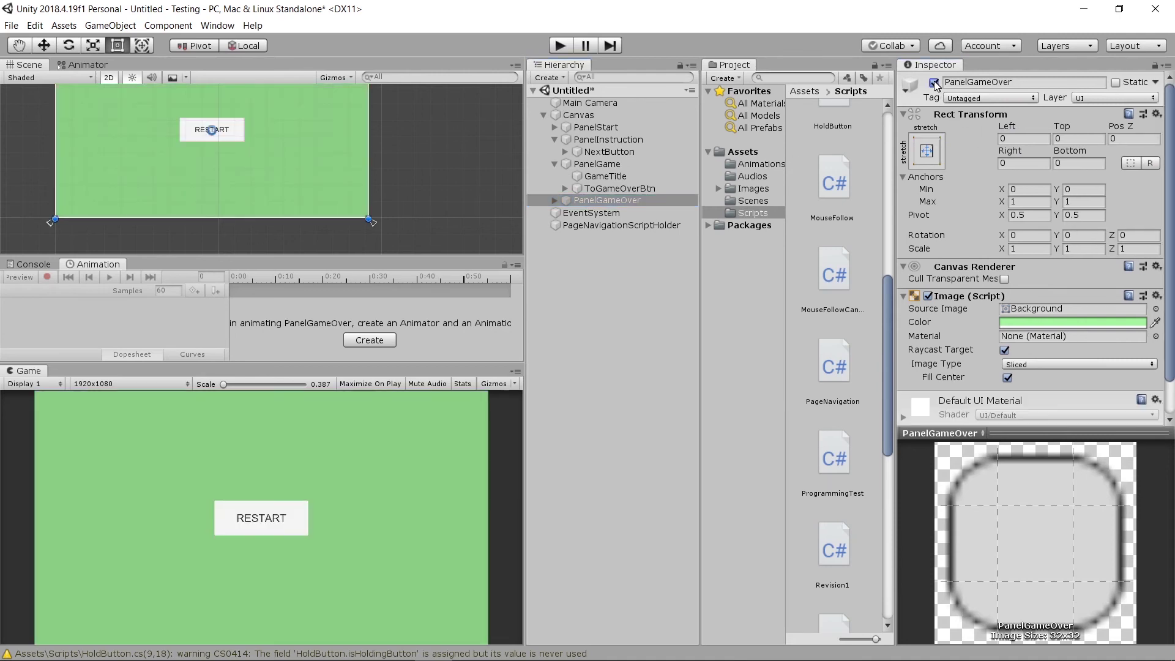
pyautogui.click(560, 46)
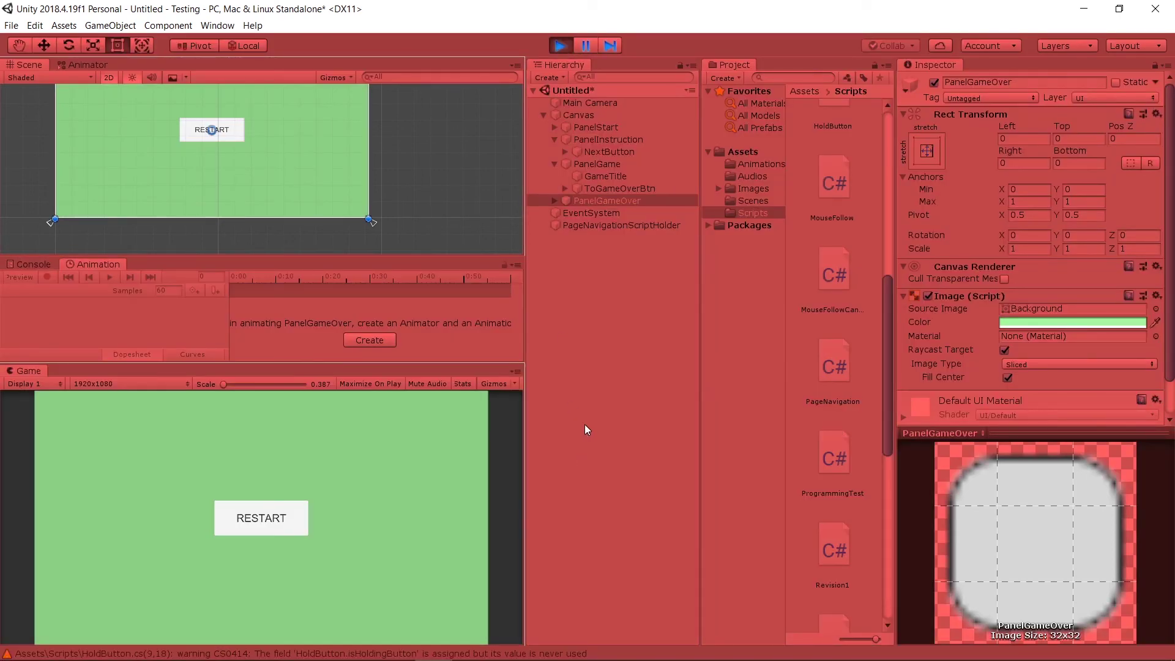
pyautogui.click(303, 522)
pyautogui.click(306, 526)
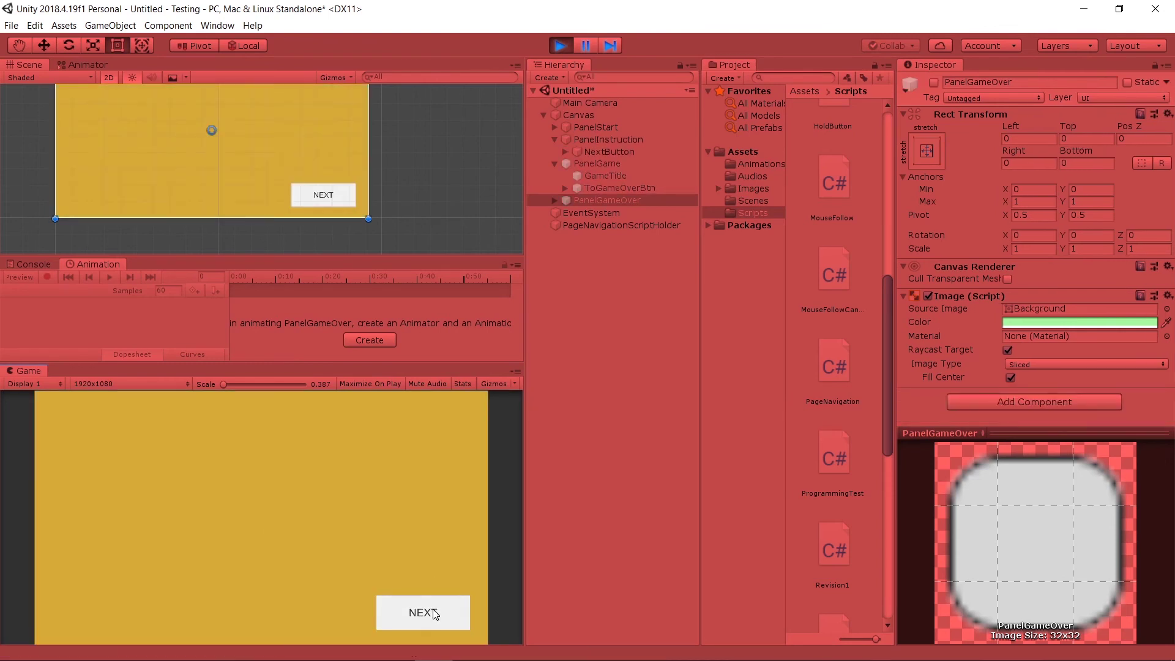
pyautogui.click(434, 614)
pyautogui.click(450, 605)
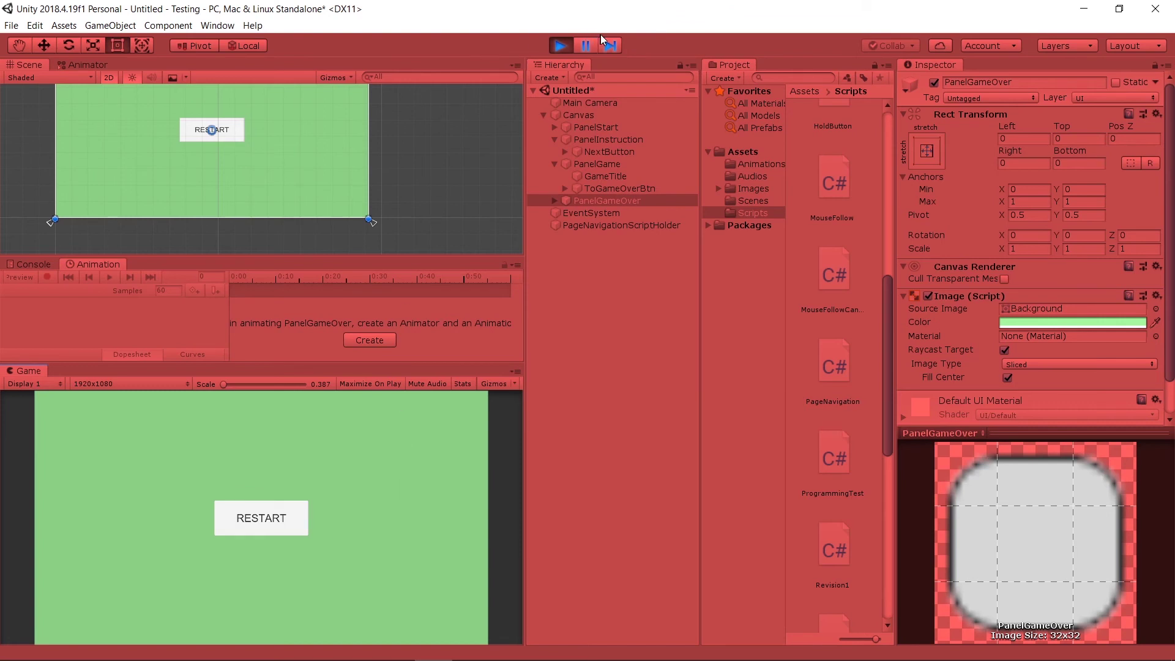
pyautogui.click(559, 46)
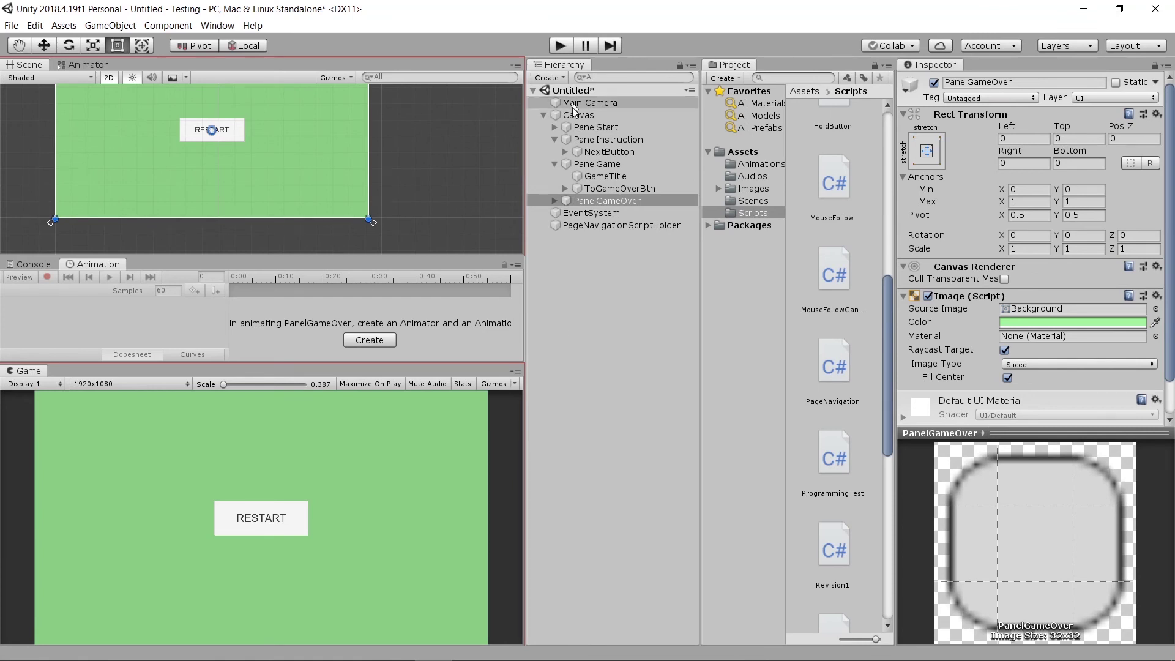
pyautogui.scroll(-2, 184, 130)
pyautogui.scroll(4, 223, 151)
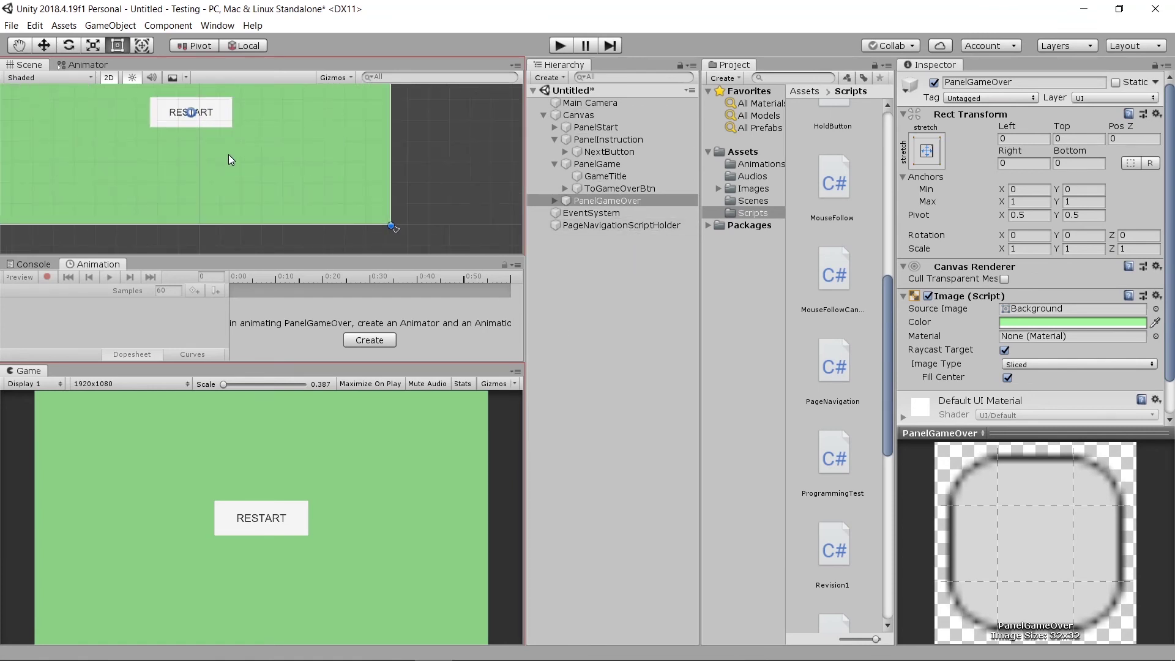
pyautogui.scroll(-2, 289, 178)
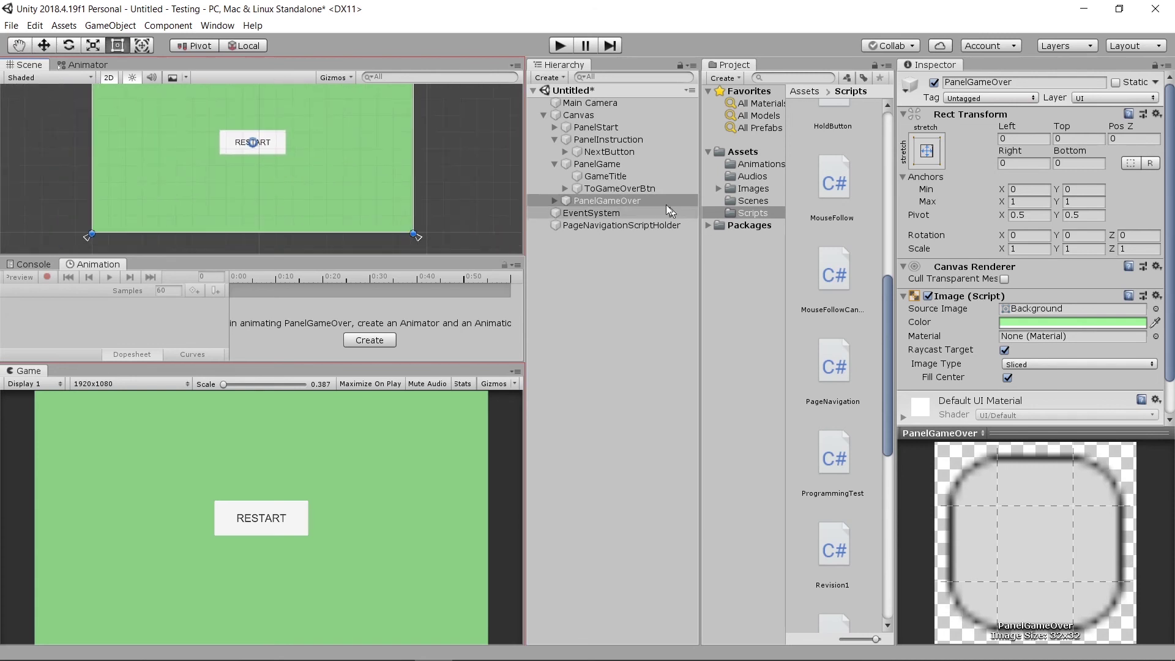
pyautogui.click(631, 167)
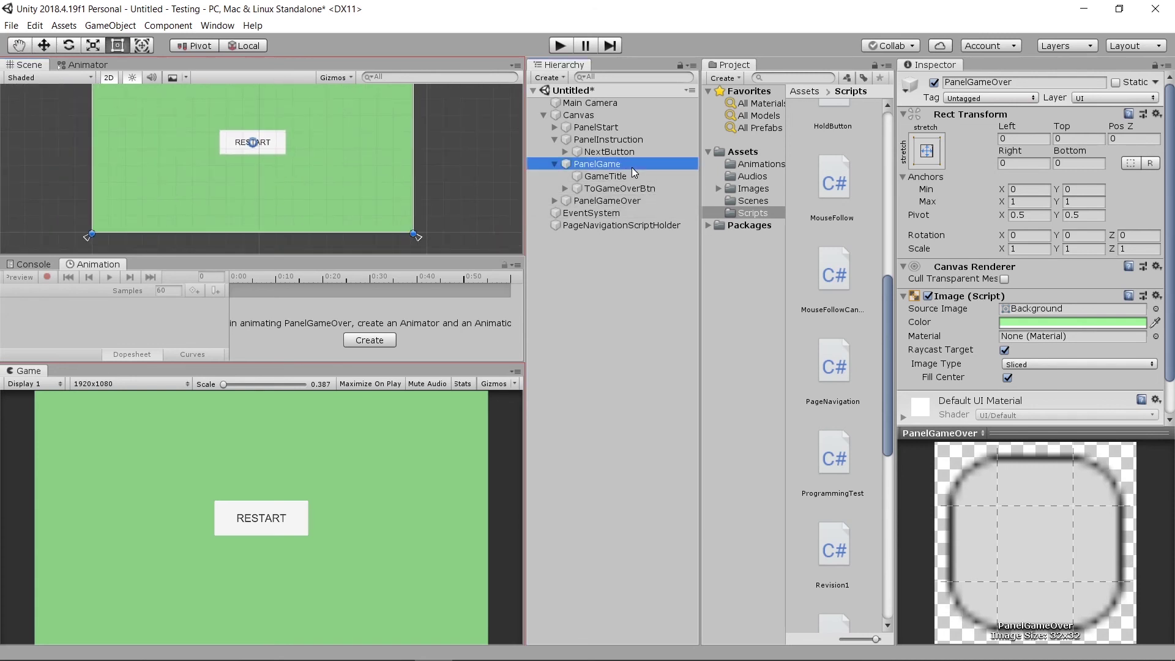
pyautogui.click(611, 142)
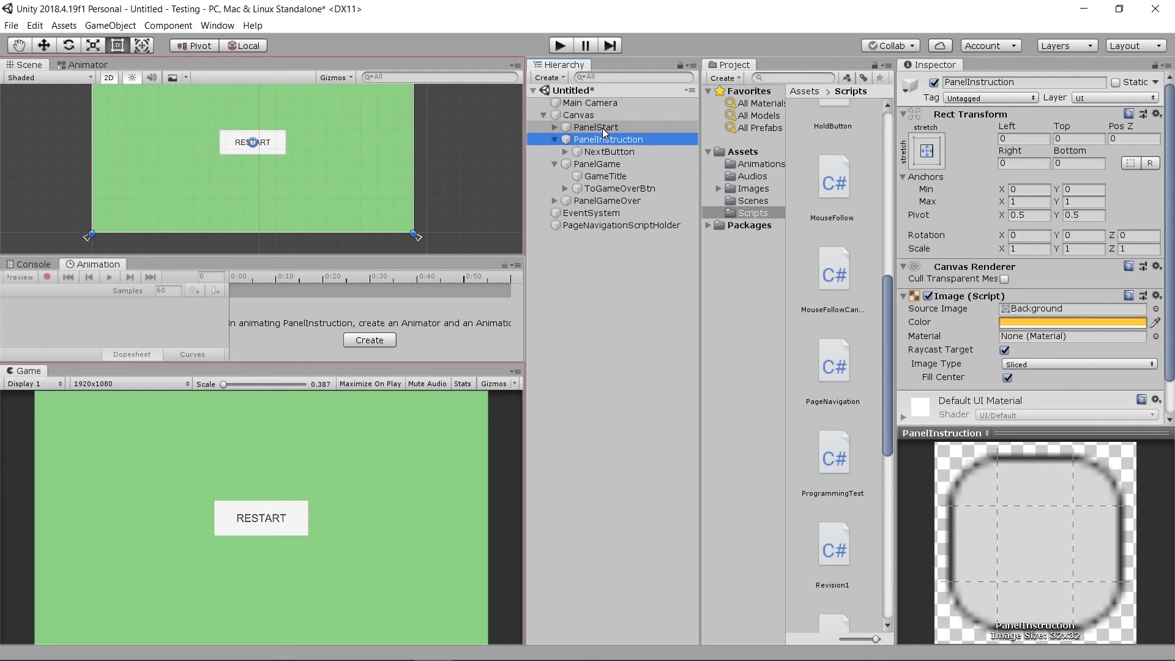
pyautogui.scroll(2, 273, 167)
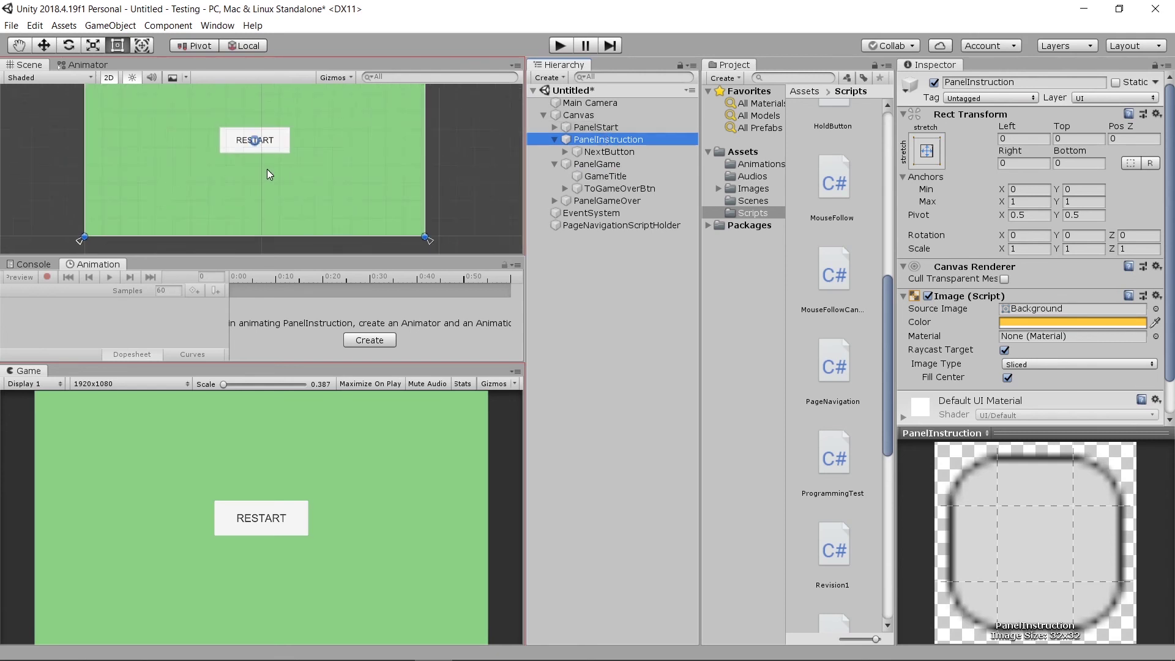
pyautogui.scroll(-2, 267, 170)
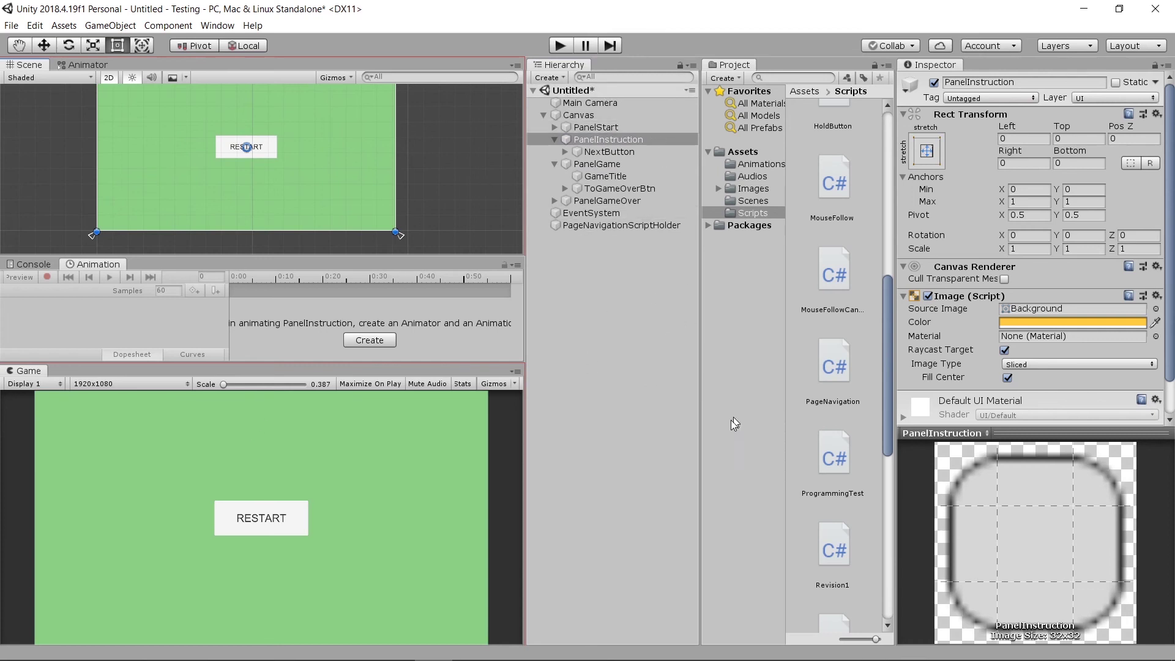
pyautogui.click(635, 225)
# Step: Open PageNavigation.cs and add an empty public void PressRestartBtn() method below PressToGameOverBtn
pyautogui.doubleClick(1034, 183)
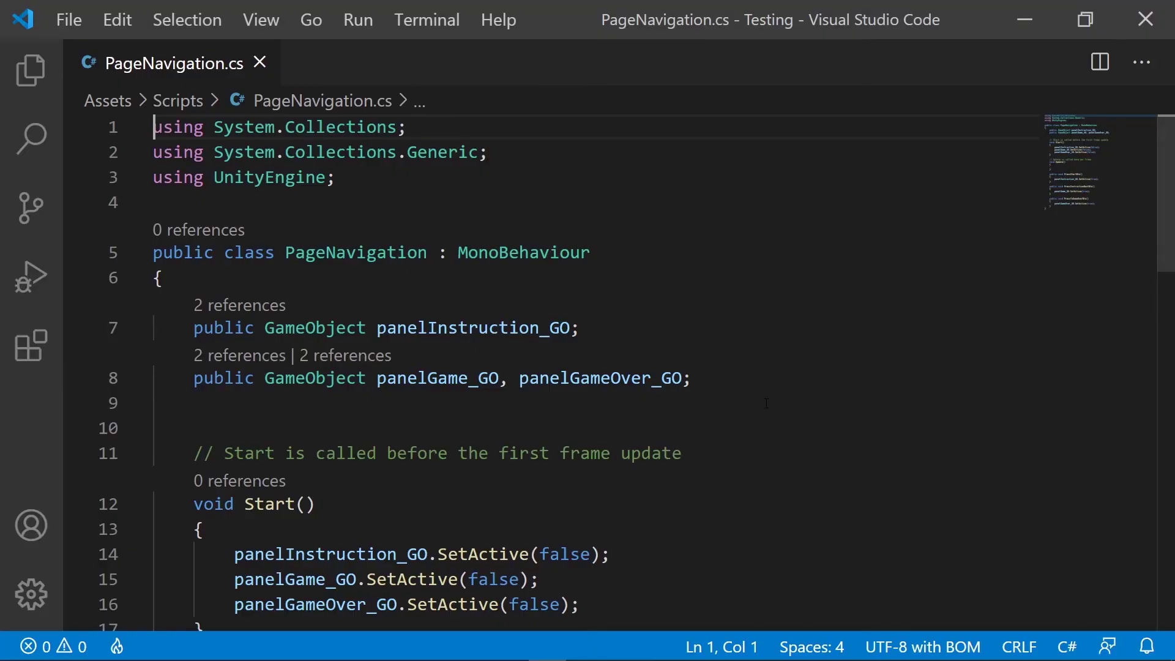
pyautogui.scroll(-8, 743, 404)
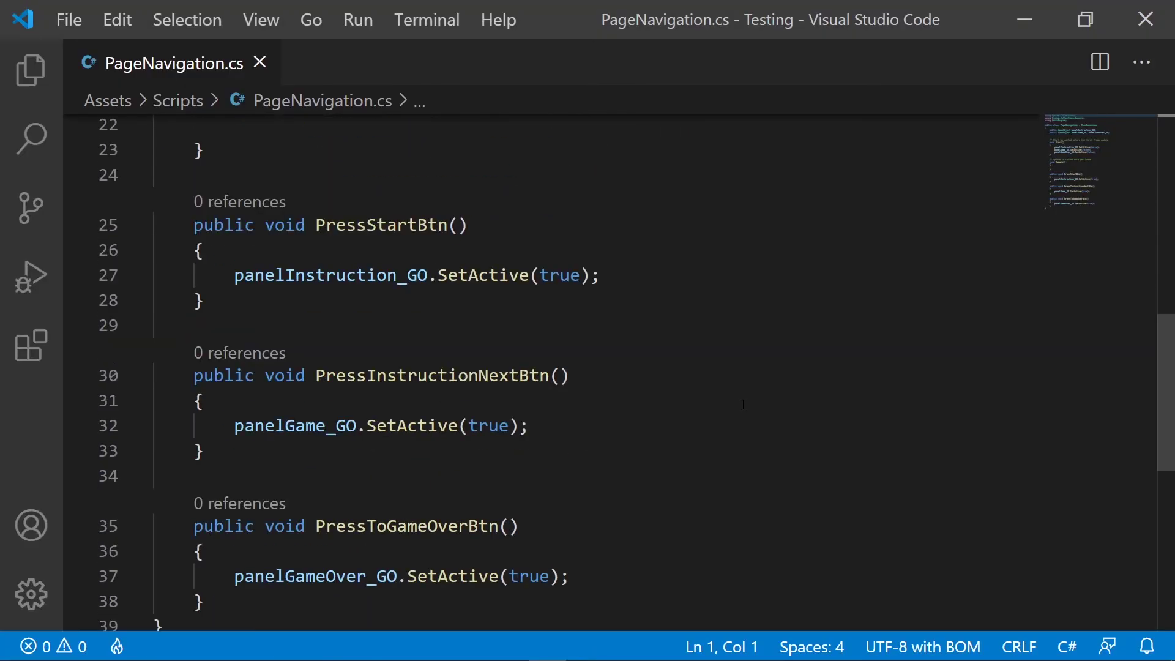
pyautogui.scroll(-5, 743, 405)
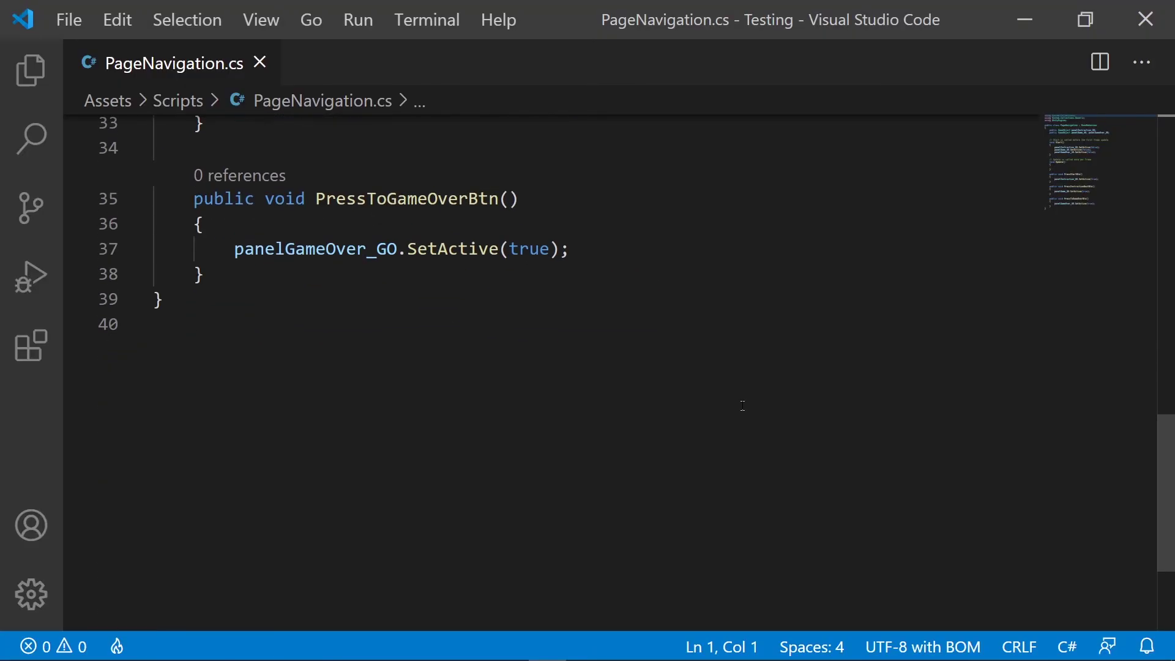
pyautogui.click(219, 279)
pyautogui.press('Return')
pyautogui.press('Return')
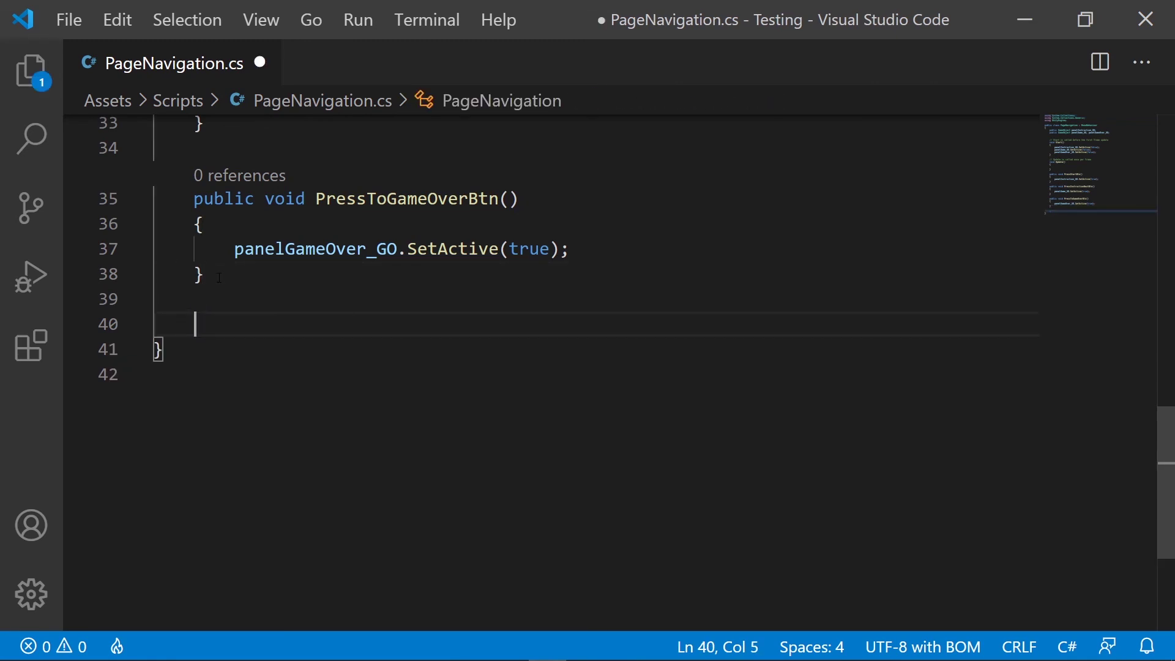
pyautogui.write('public void ')
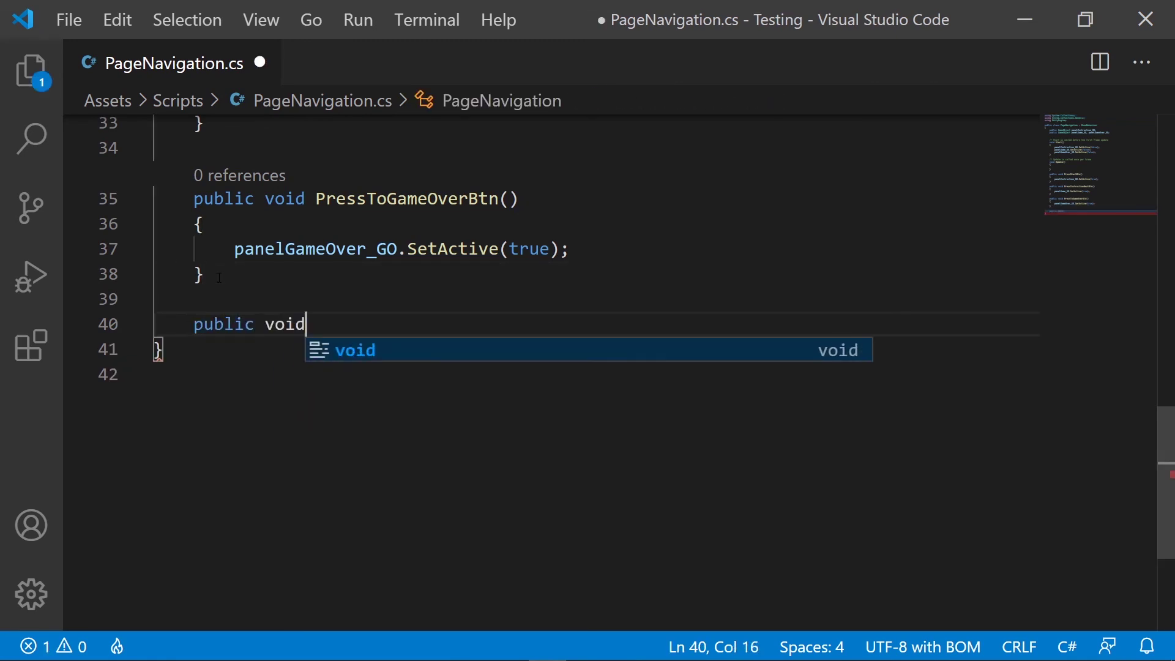
pyautogui.write('Pr')
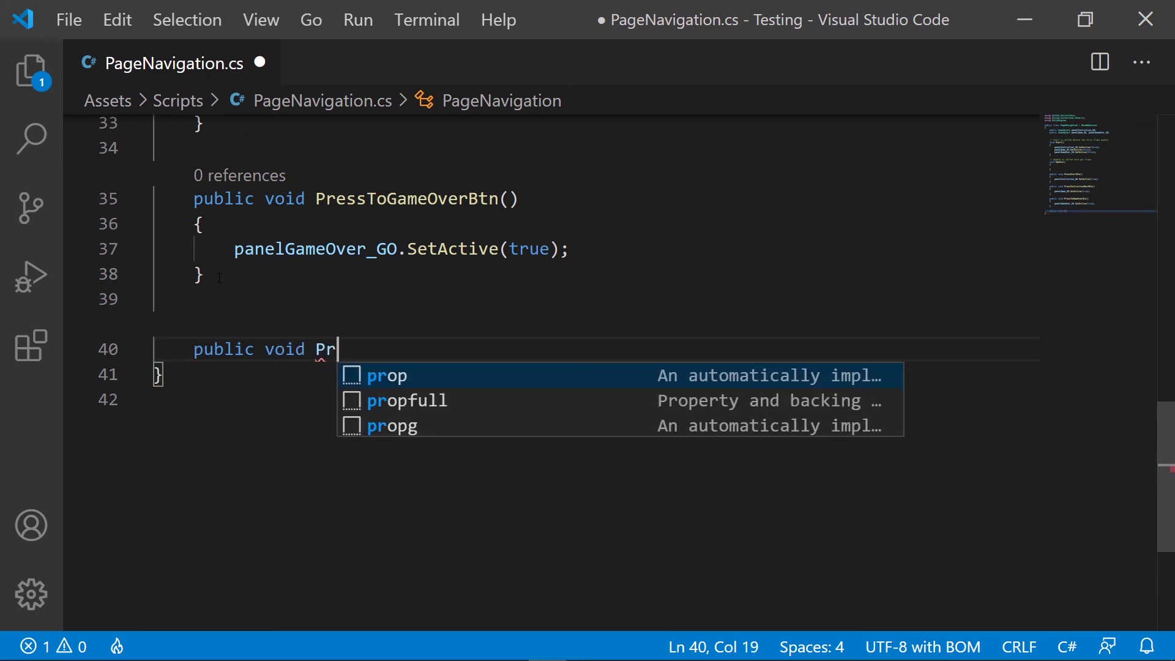
pyautogui.write('essRest')
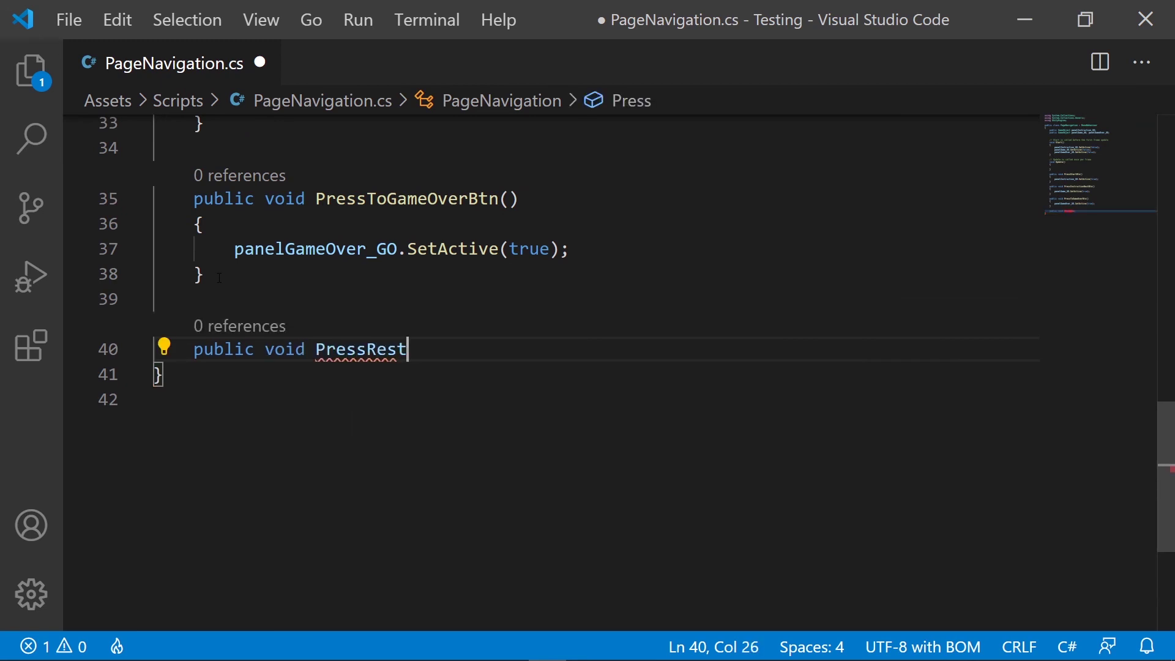
pyautogui.write('artBtn()')
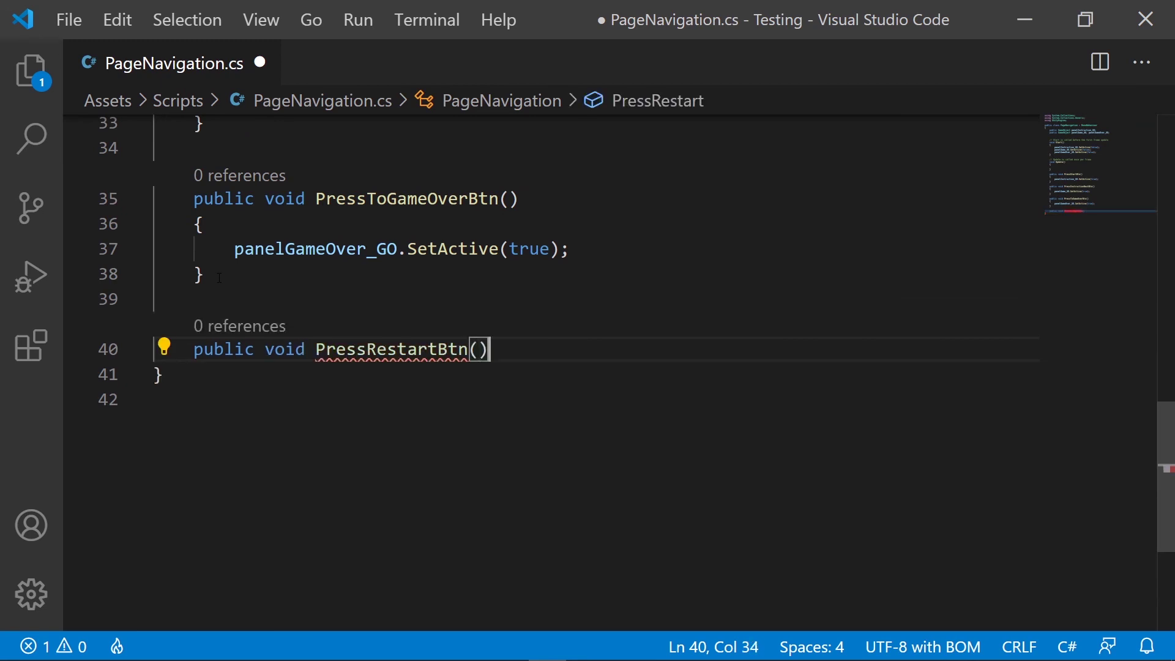
pyautogui.press('Return')
pyautogui.write('{')
pyautogui.press('Return')
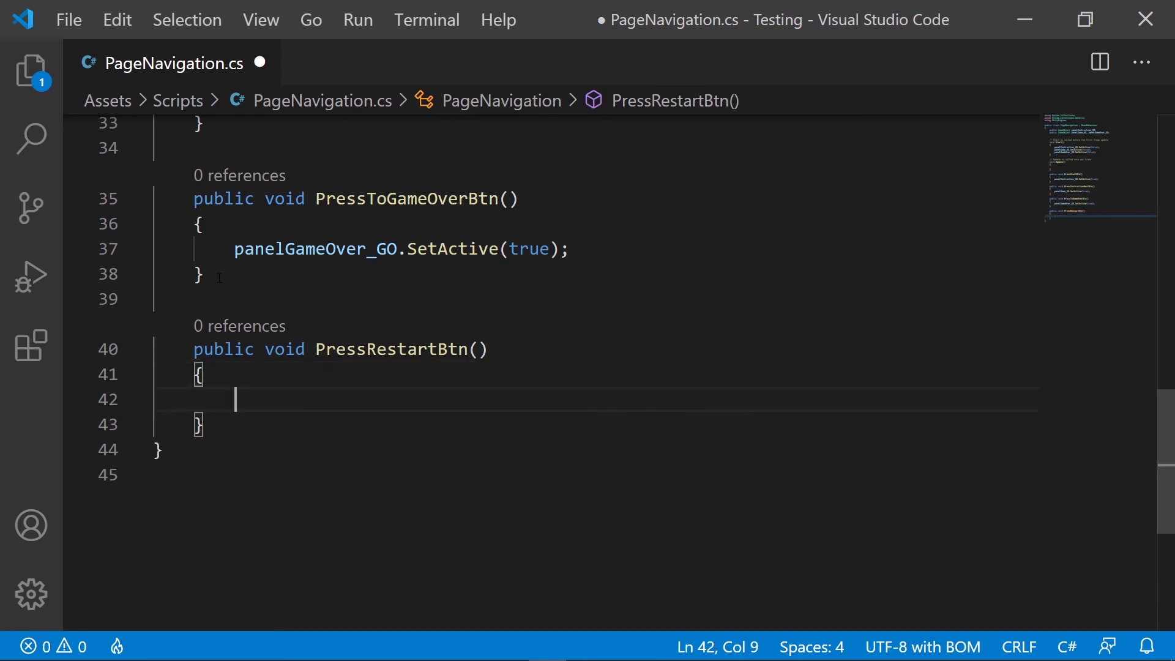
pyautogui.scroll(8, 369, 291)
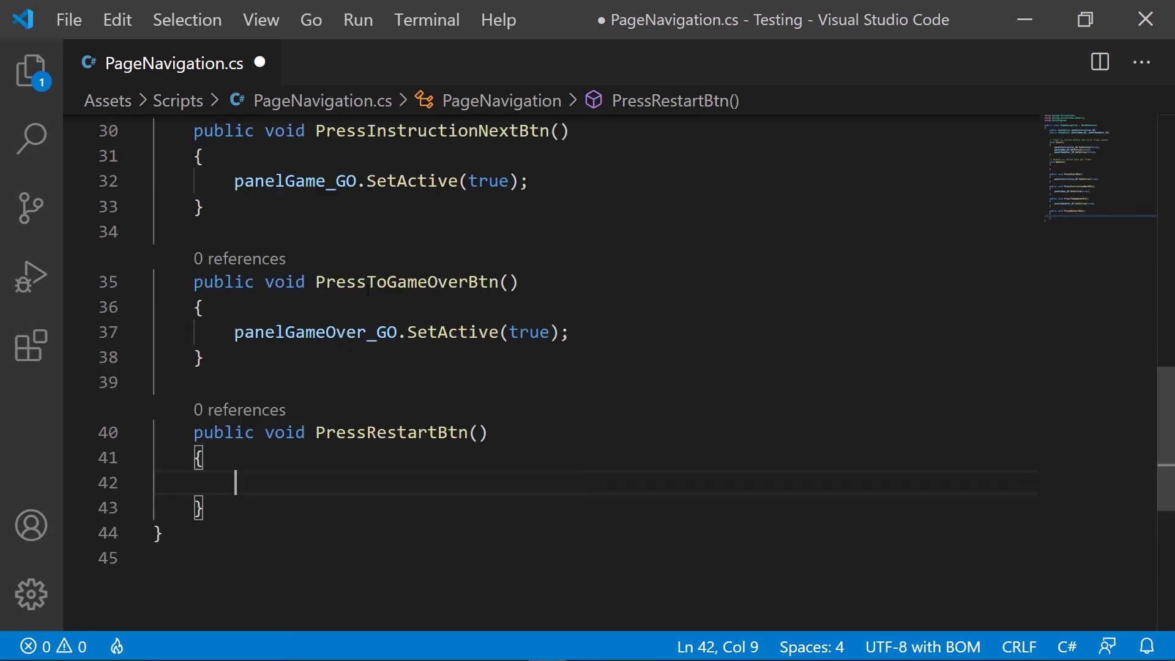
pyautogui.scroll(3, 370, 292)
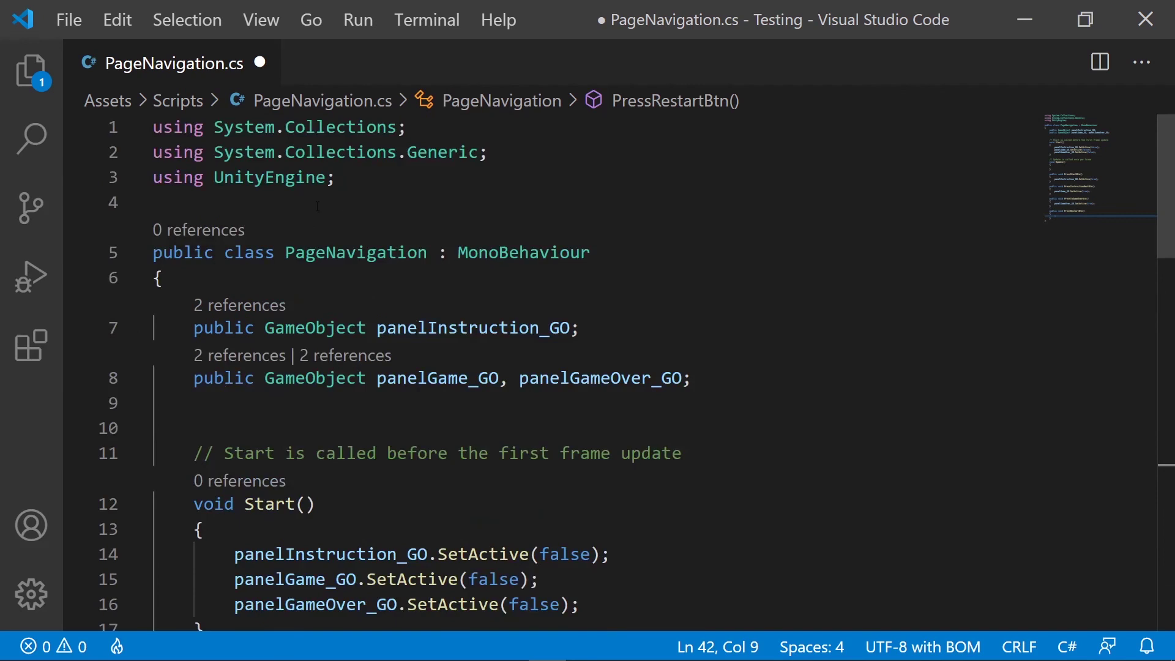
# Step: Add 'using UnityEngine.SceneManagement;' after the existing using directives
pyautogui.click(381, 178)
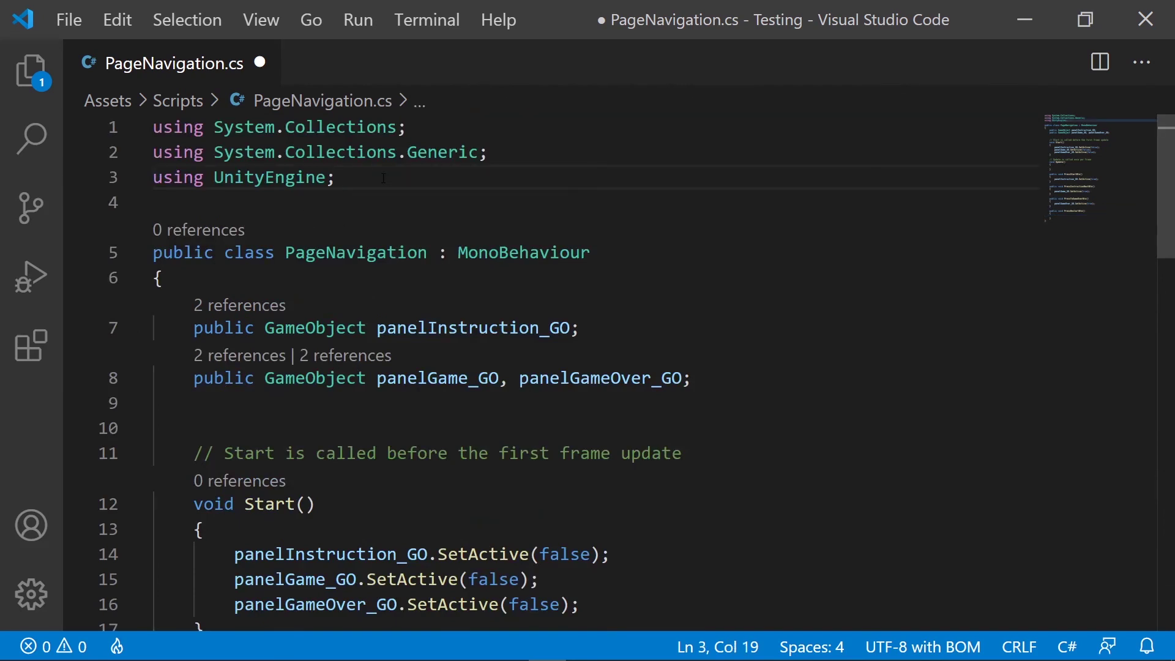
pyautogui.press('Return')
pyautogui.write('using ')
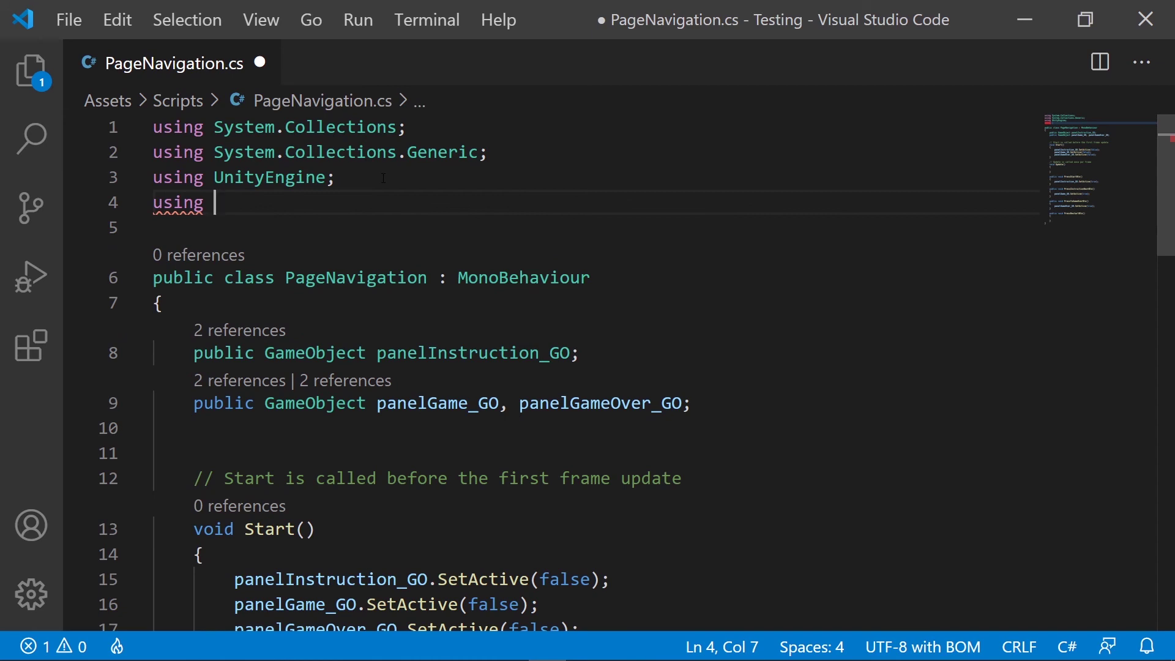
pyautogui.write('U')
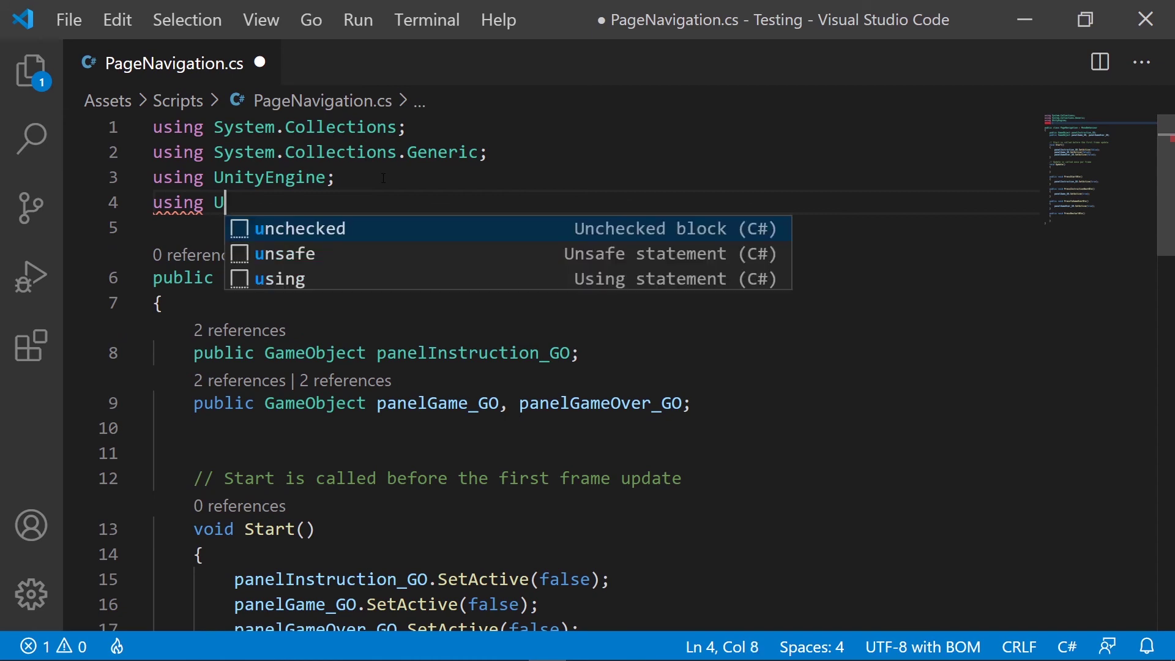
pyautogui.write('nityEng')
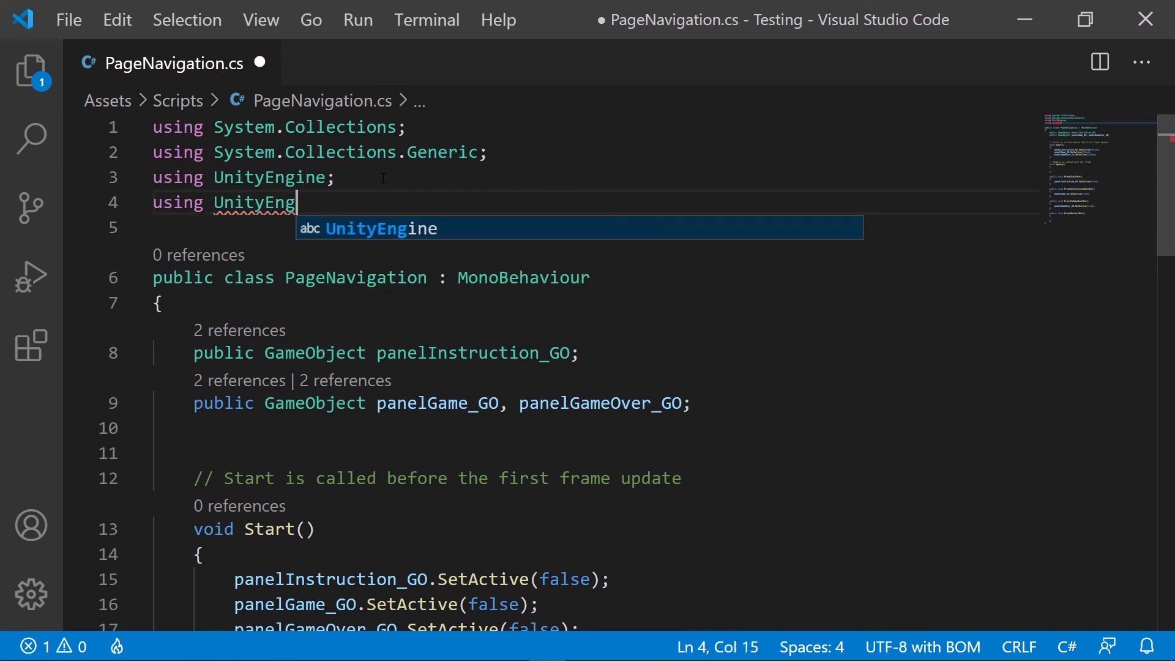
pyautogui.write('ine.SceneM')
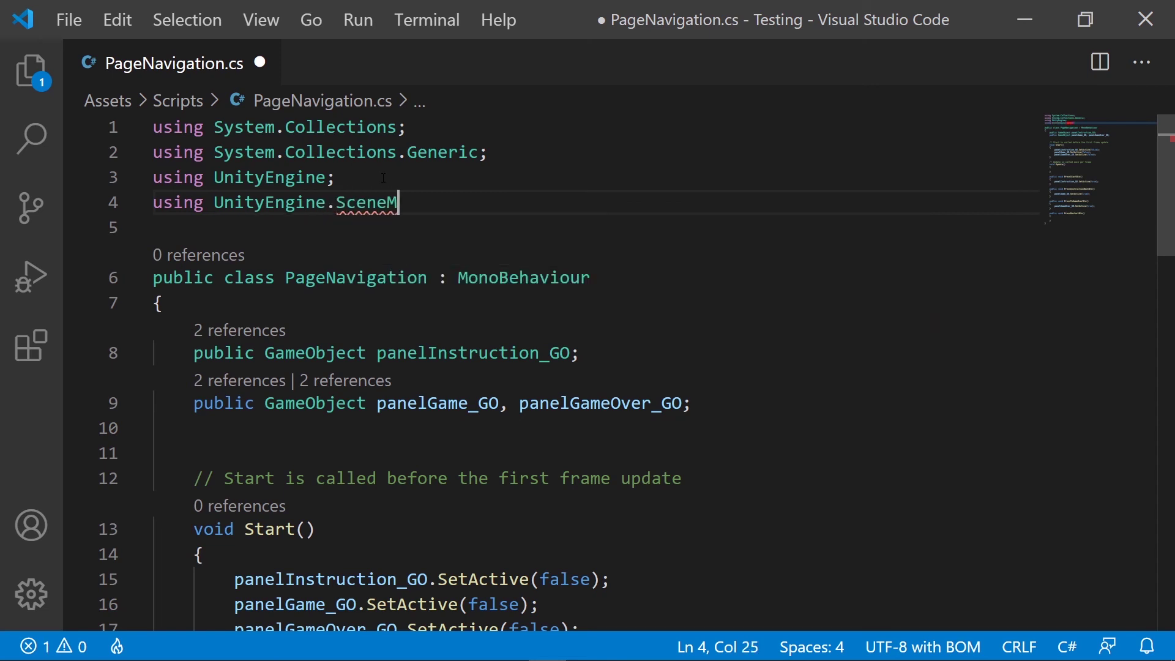
pyautogui.write('anagement;')
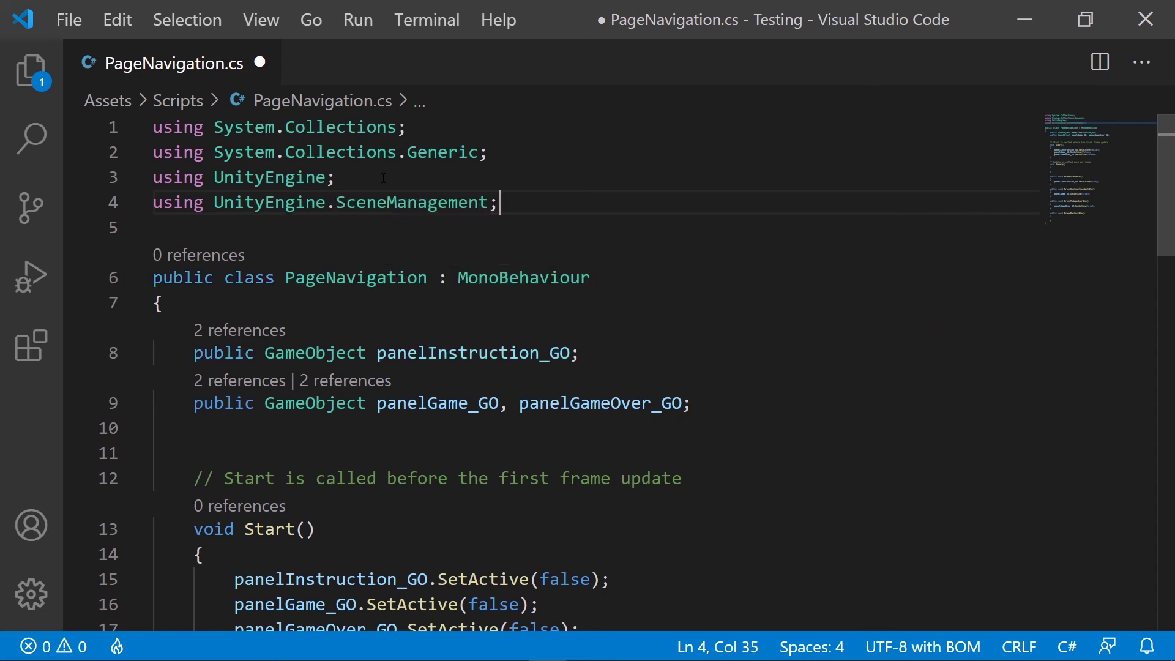
pyautogui.doubleClick(404, 203)
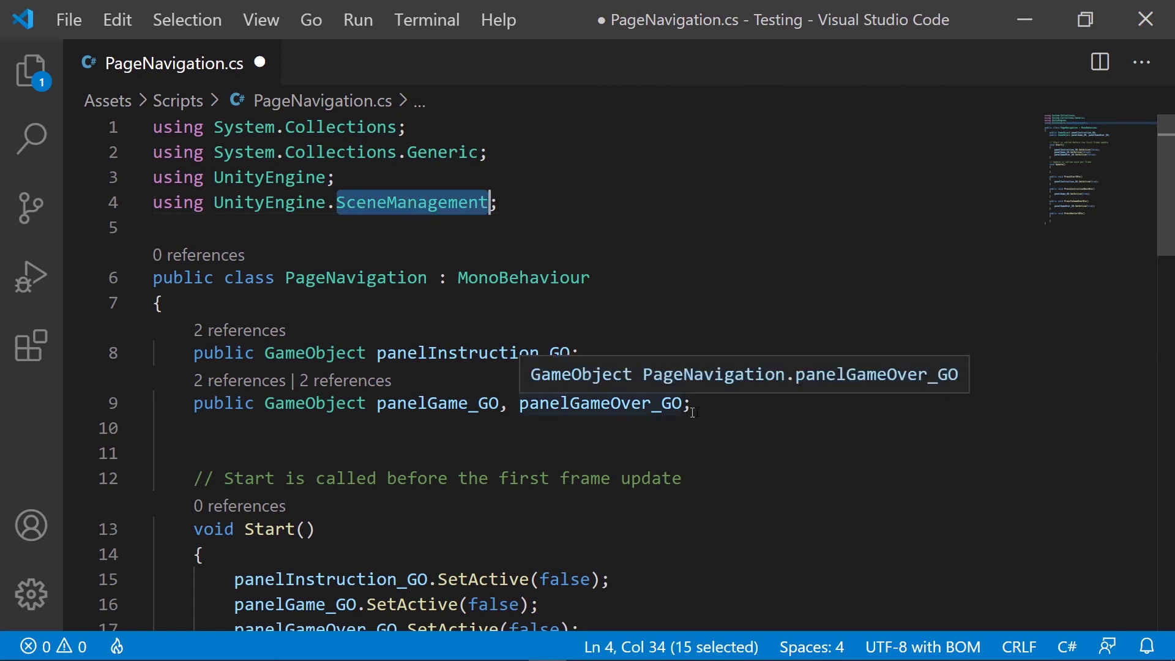
# Step: Save the script and indent the empty line inside PressRestartBtn
pyautogui.scroll(-2, 833, 372)
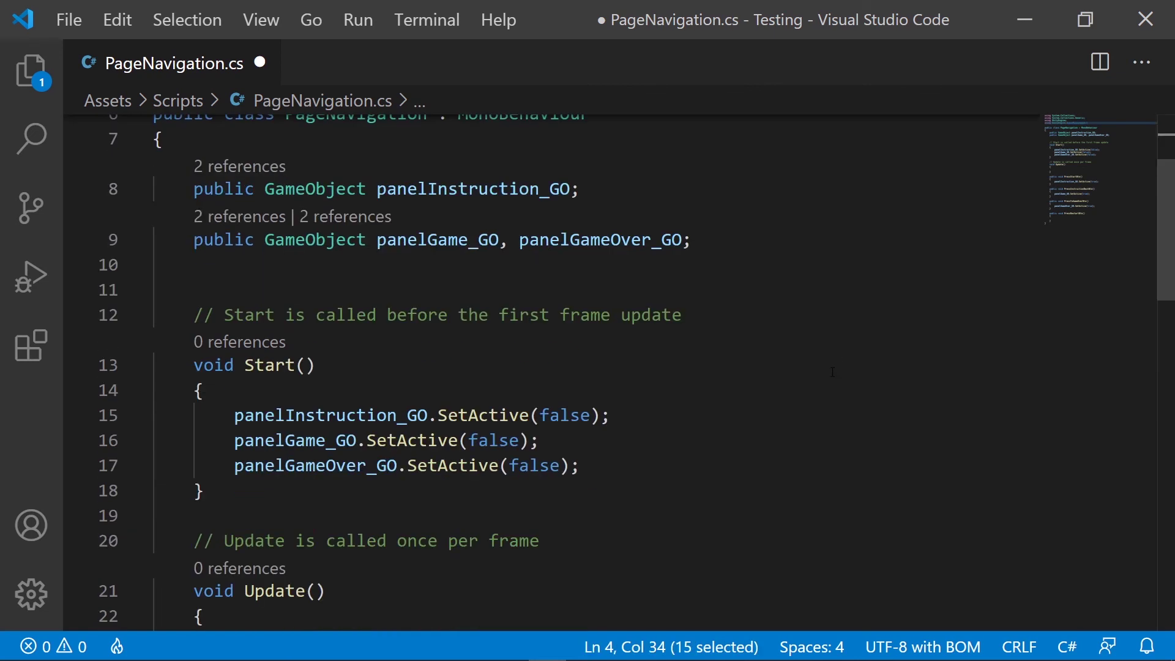
pyautogui.scroll(-10, 833, 372)
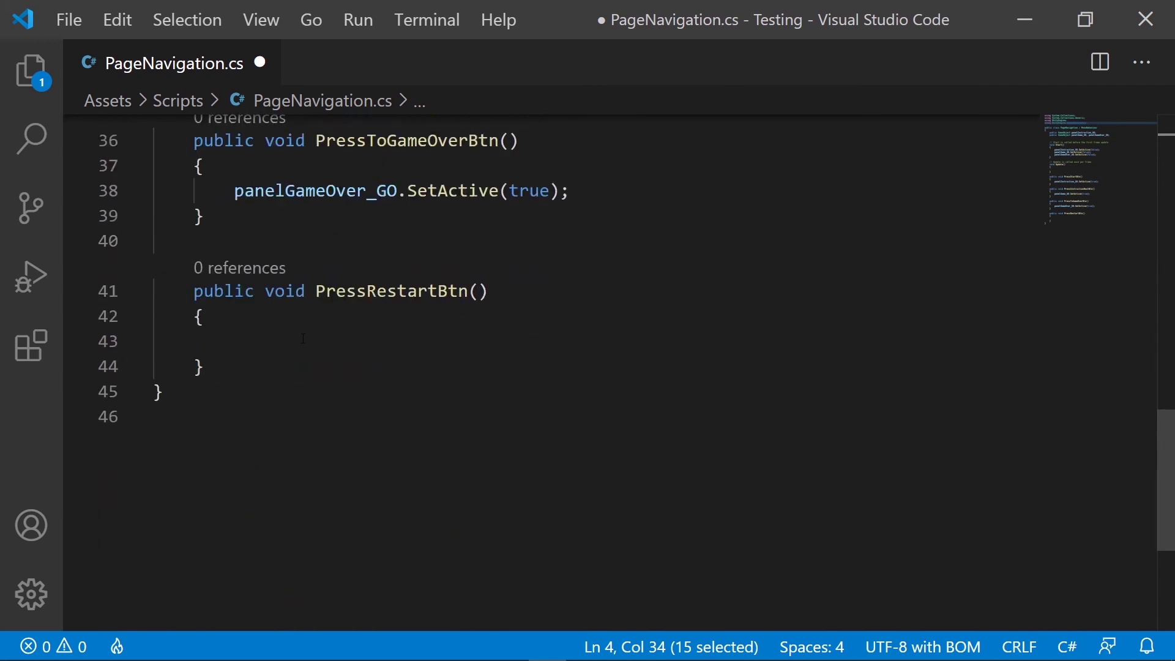
pyautogui.click(304, 339)
pyautogui.hotkey('ctrl', 's')
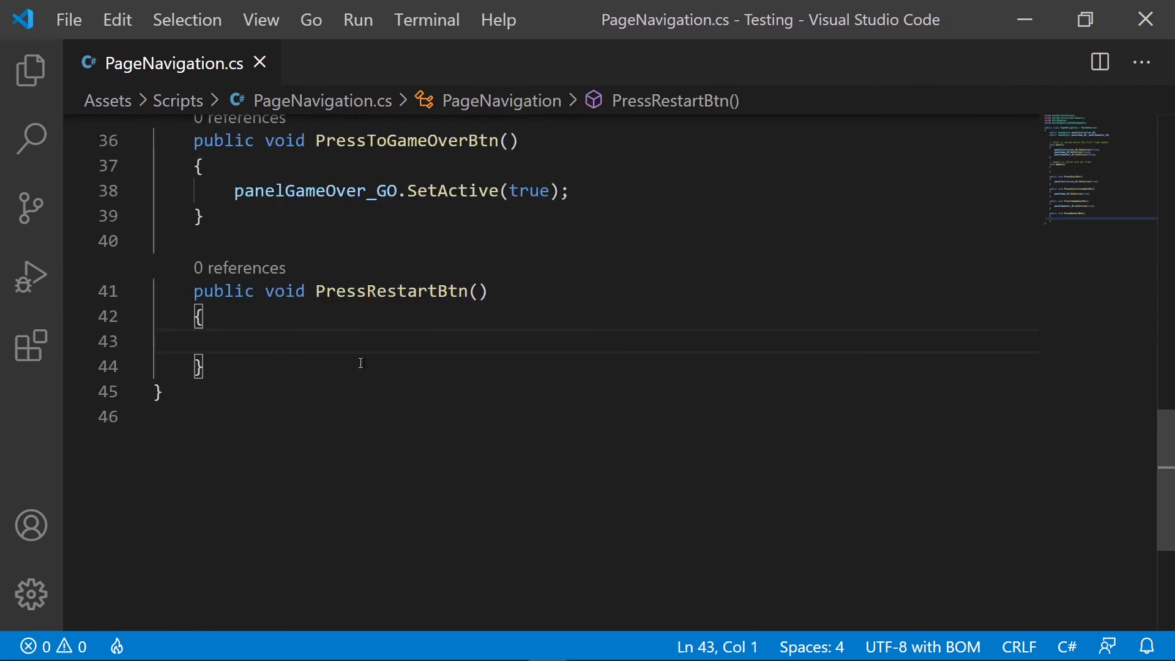
pyautogui.press('Tab')
pyautogui.press('Tab')
pyautogui.press('Up')
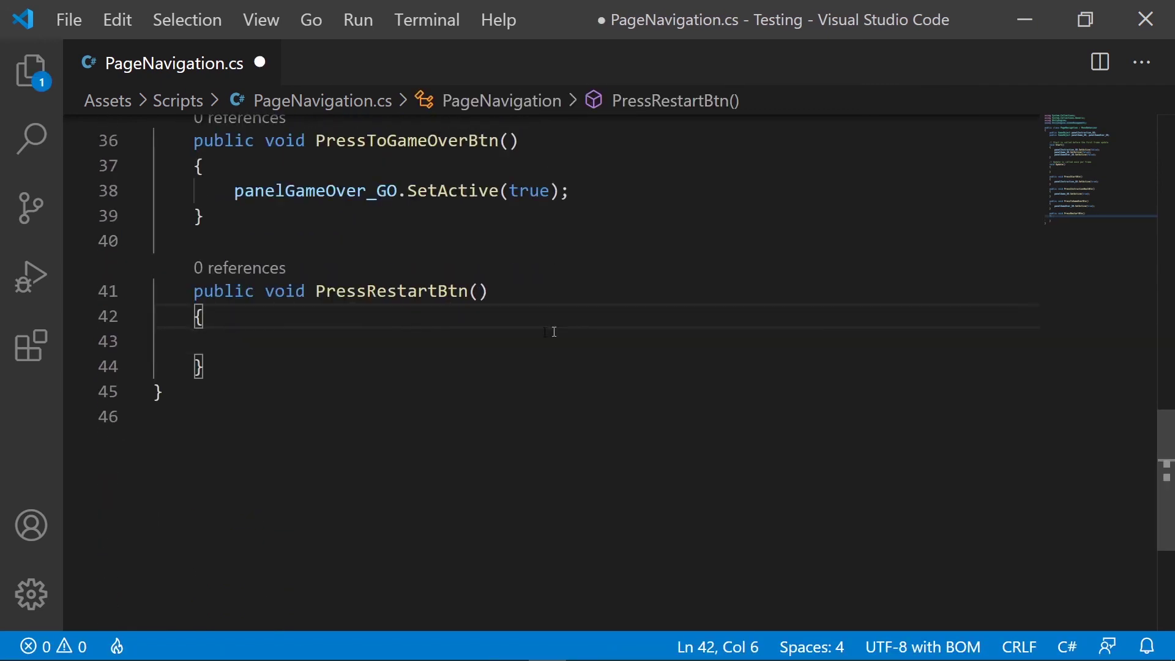
# Step: Make PressRestartBtn call SceneManager.LoadScene(SceneManager.GetActiveScene().name); and save
pyautogui.click(316, 336)
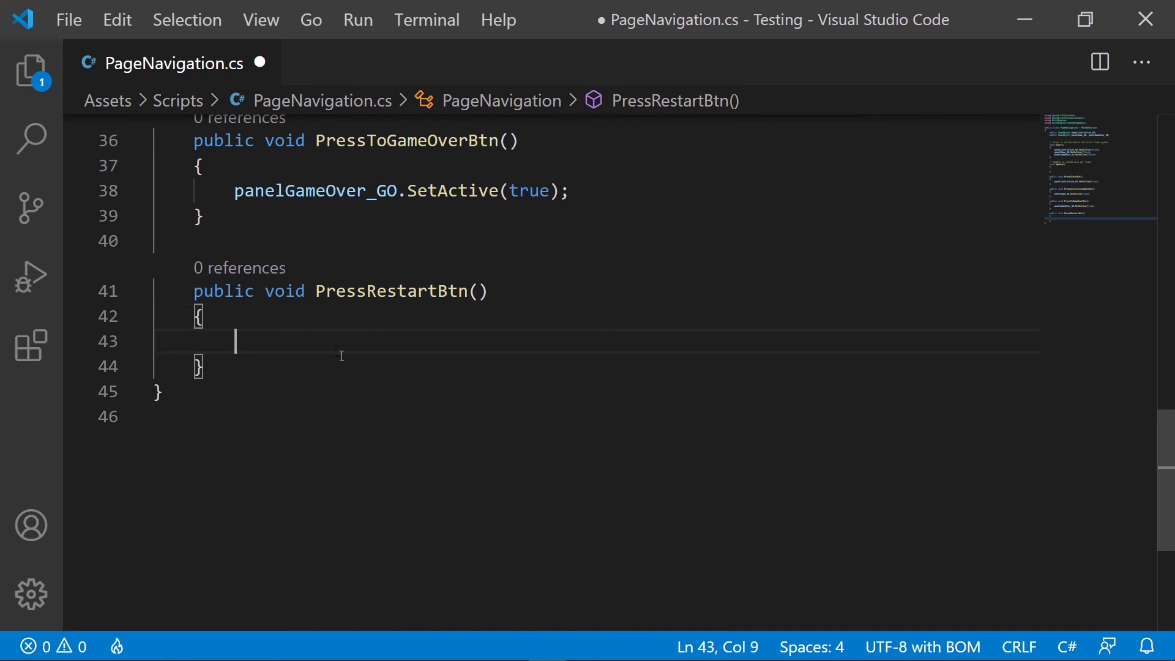
pyautogui.write('Scene')
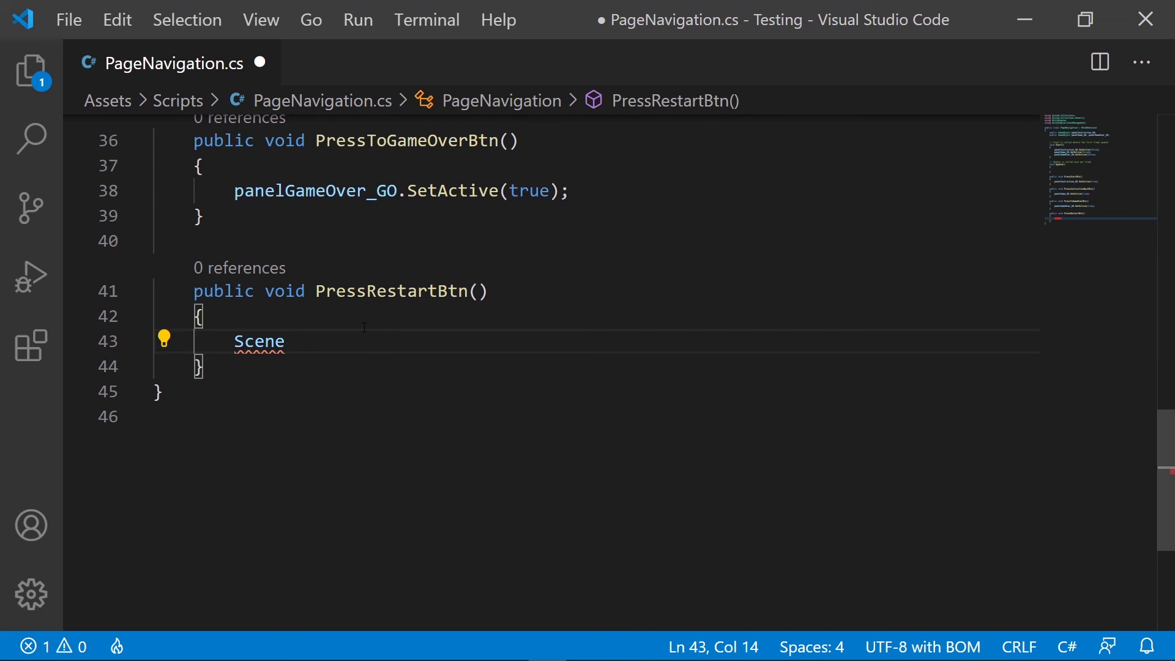
pyautogui.write('Manager')
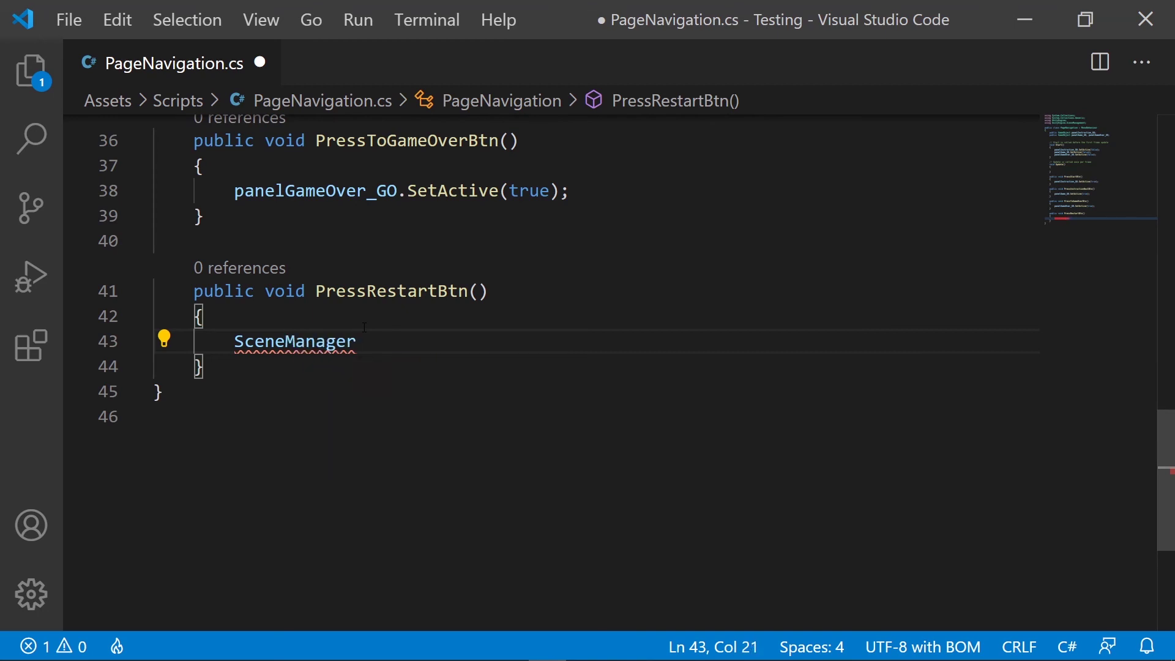
pyautogui.write('.Load')
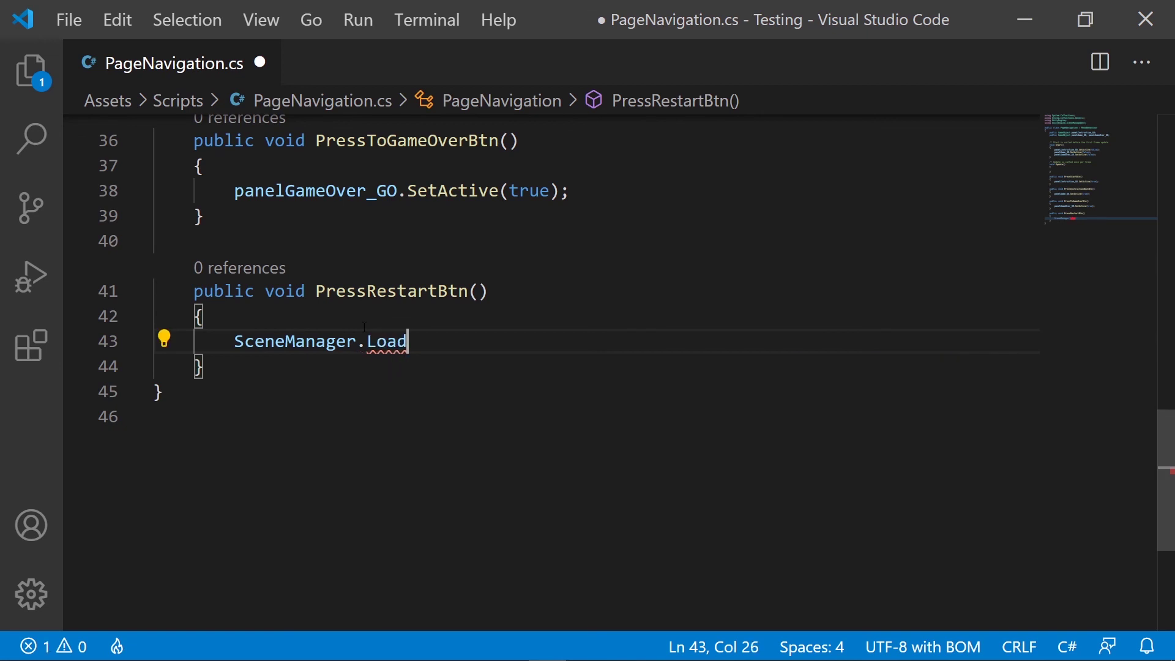
pyautogui.write('Scene')
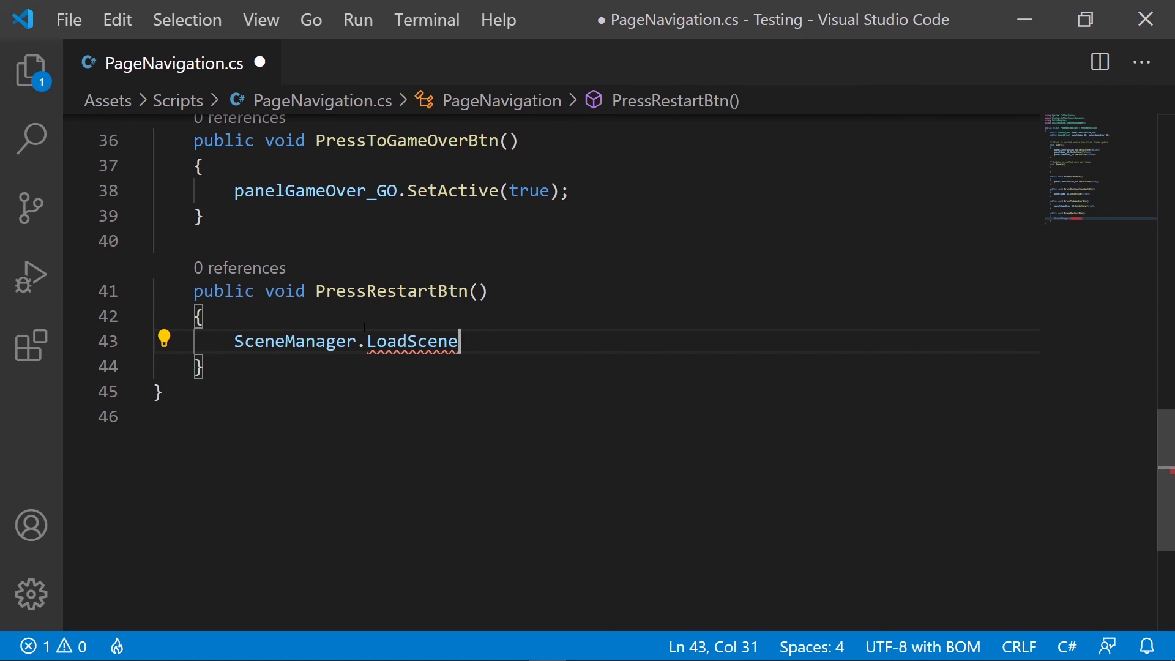
pyautogui.write('(')
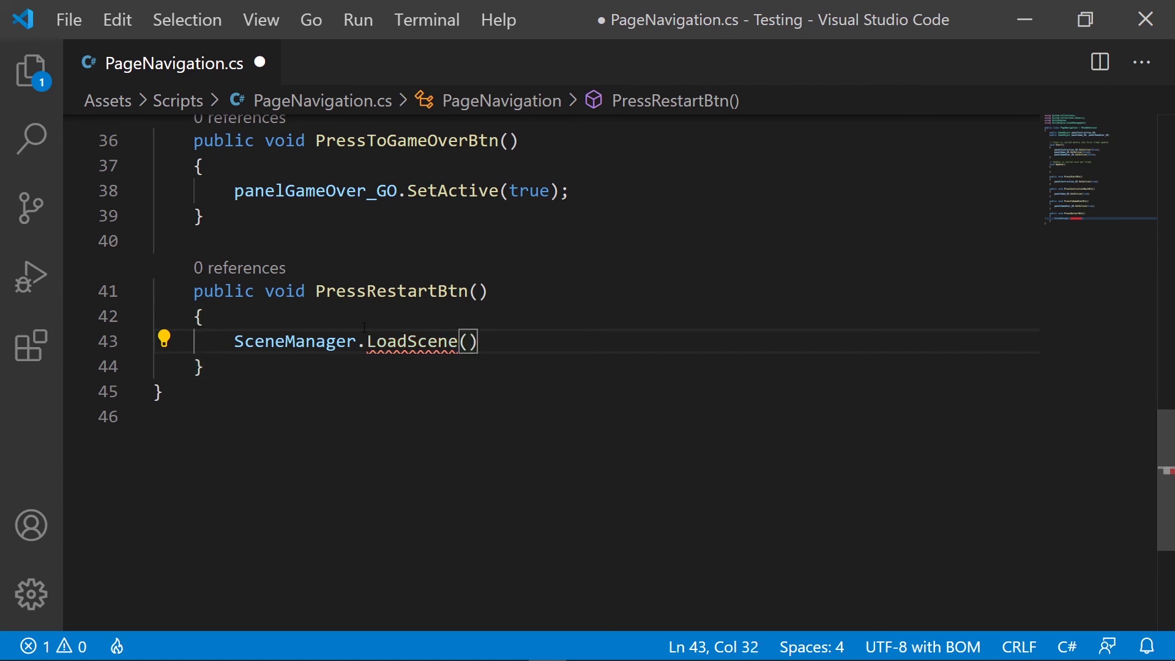
pyautogui.write('SceneMan')
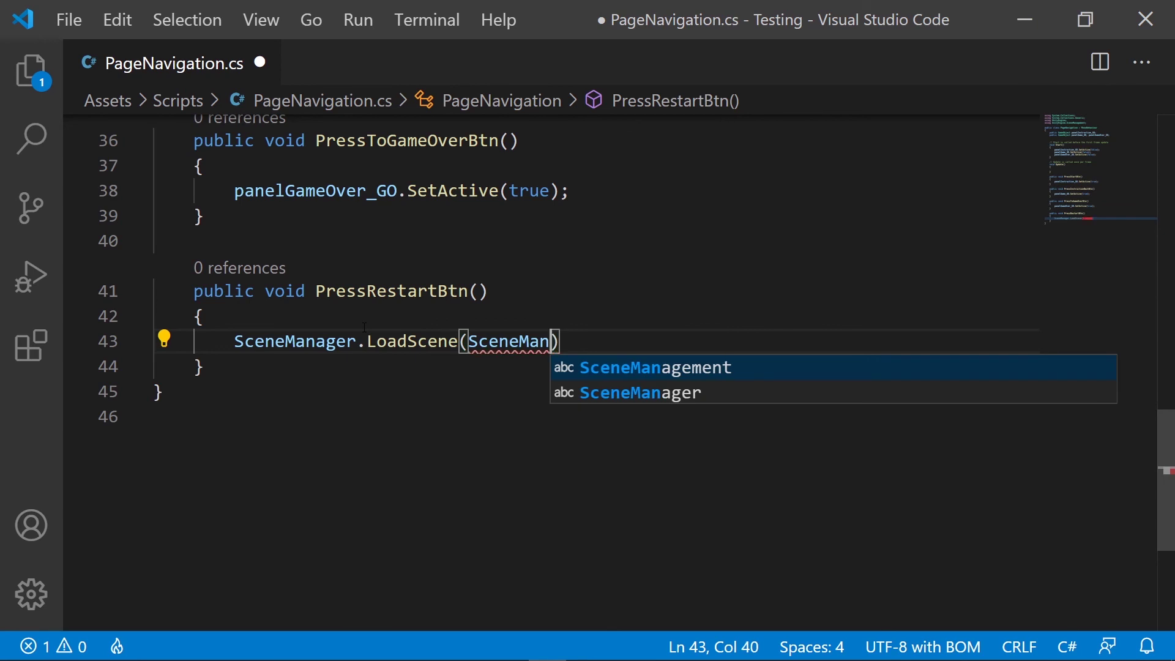
pyautogui.write('ager')
pyautogui.press('Escape')
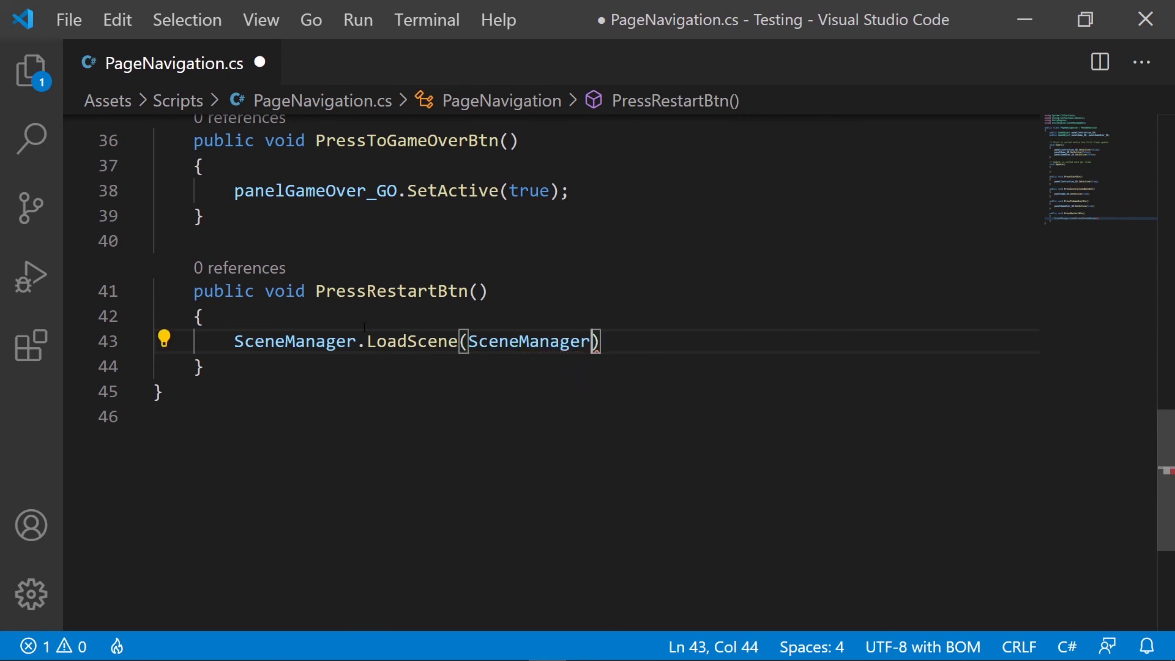
pyautogui.write('.Get')
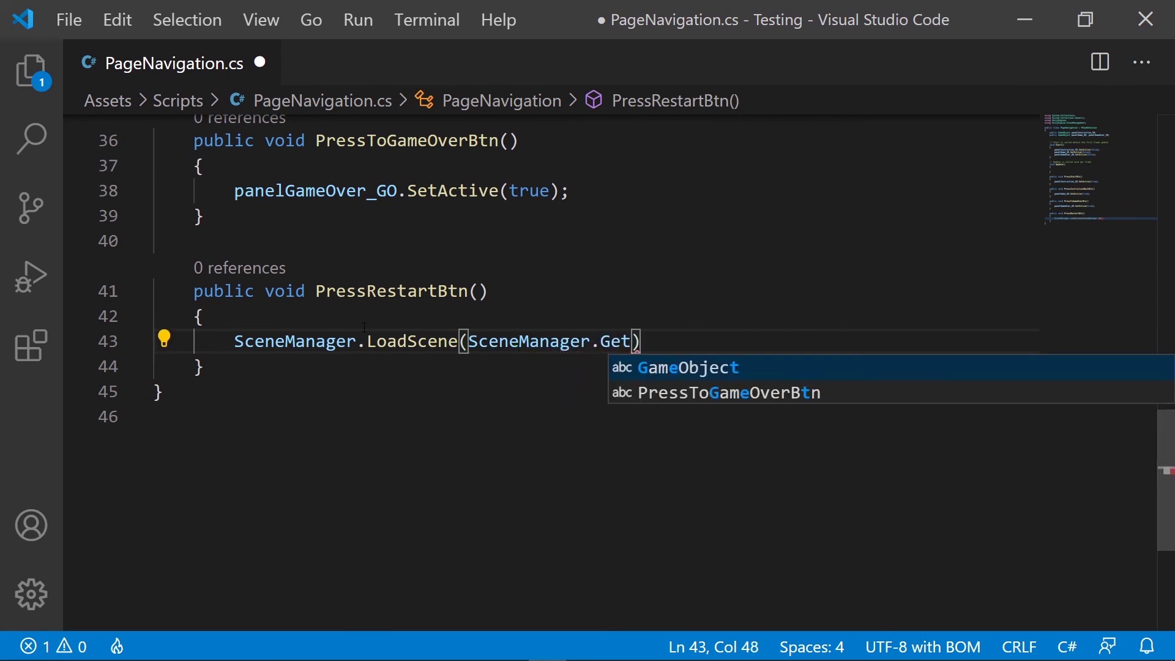
pyautogui.write('Active')
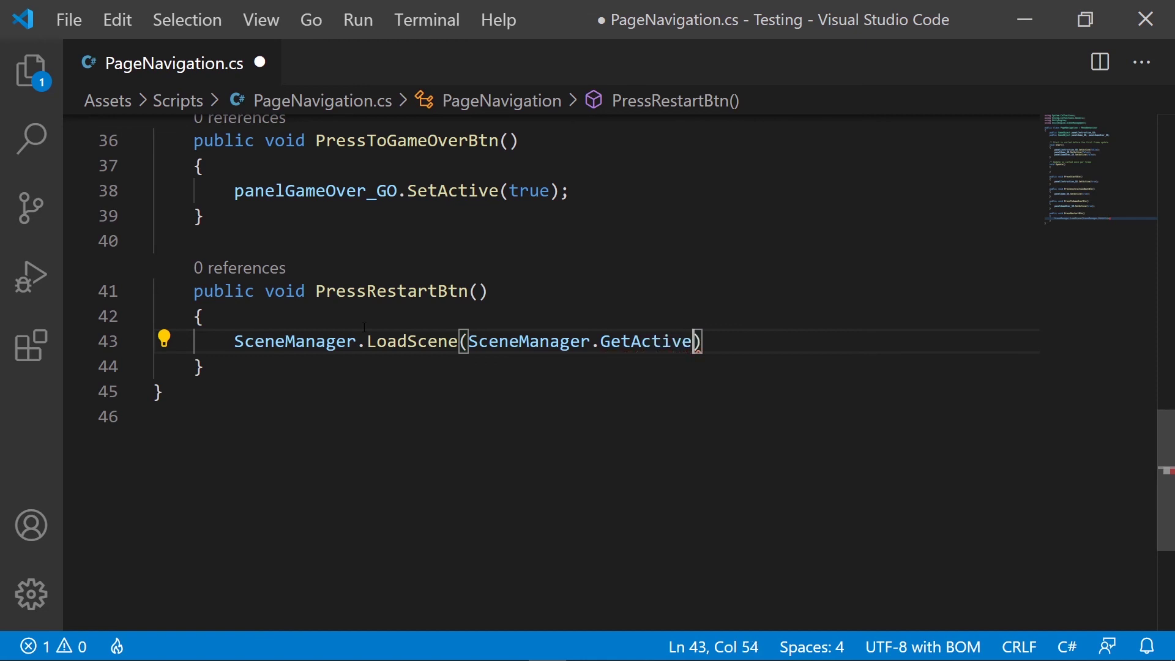
pyautogui.write('Scene')
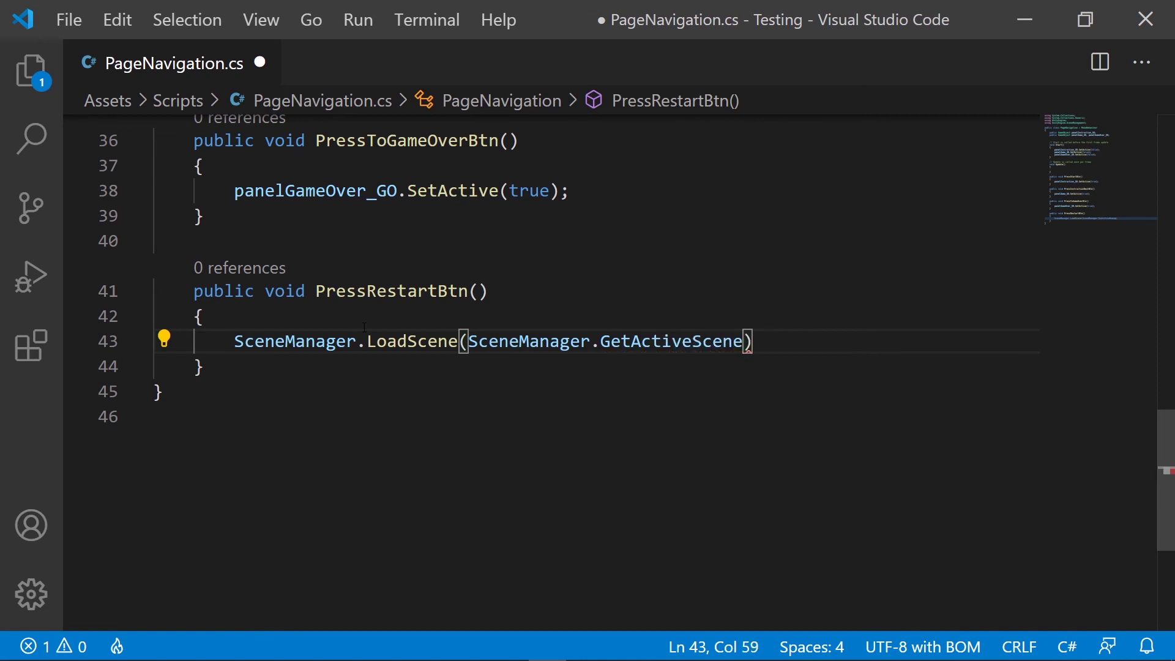
pyautogui.write('().name)')
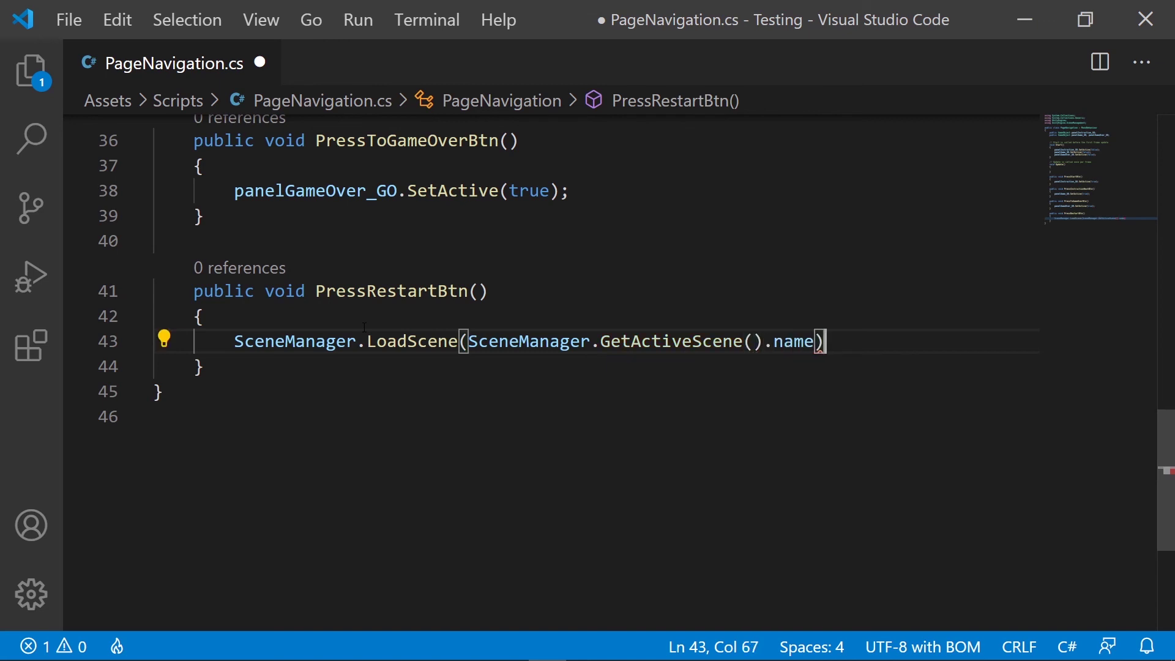
pyautogui.write(';')
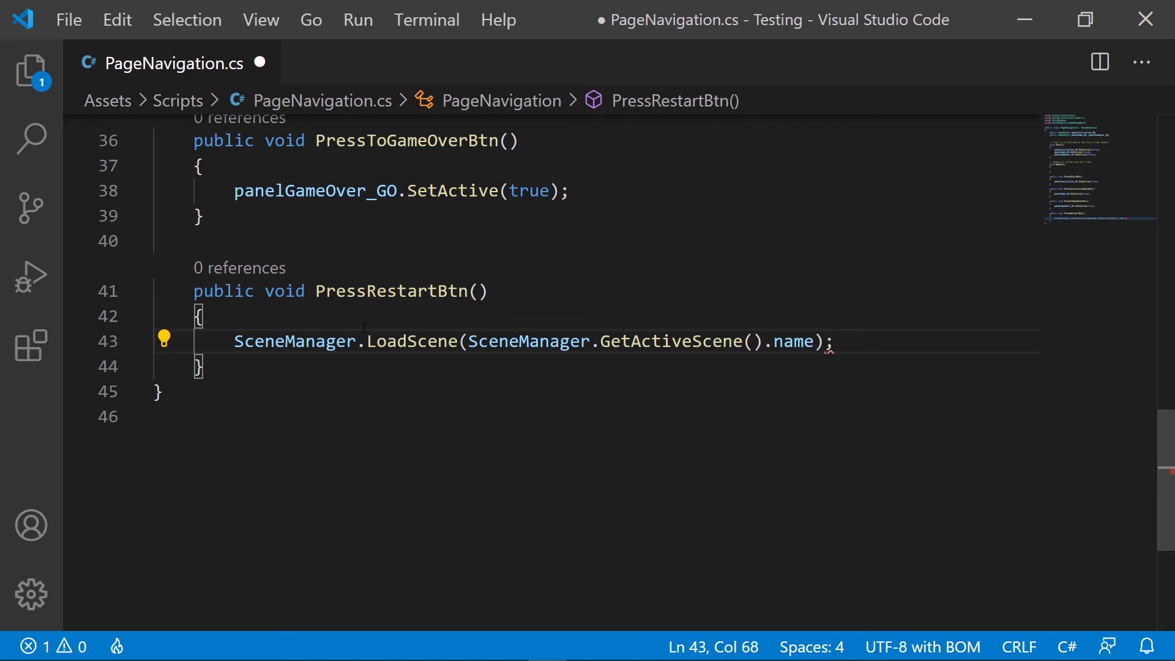
pyautogui.hotkey('ctrl', 's')
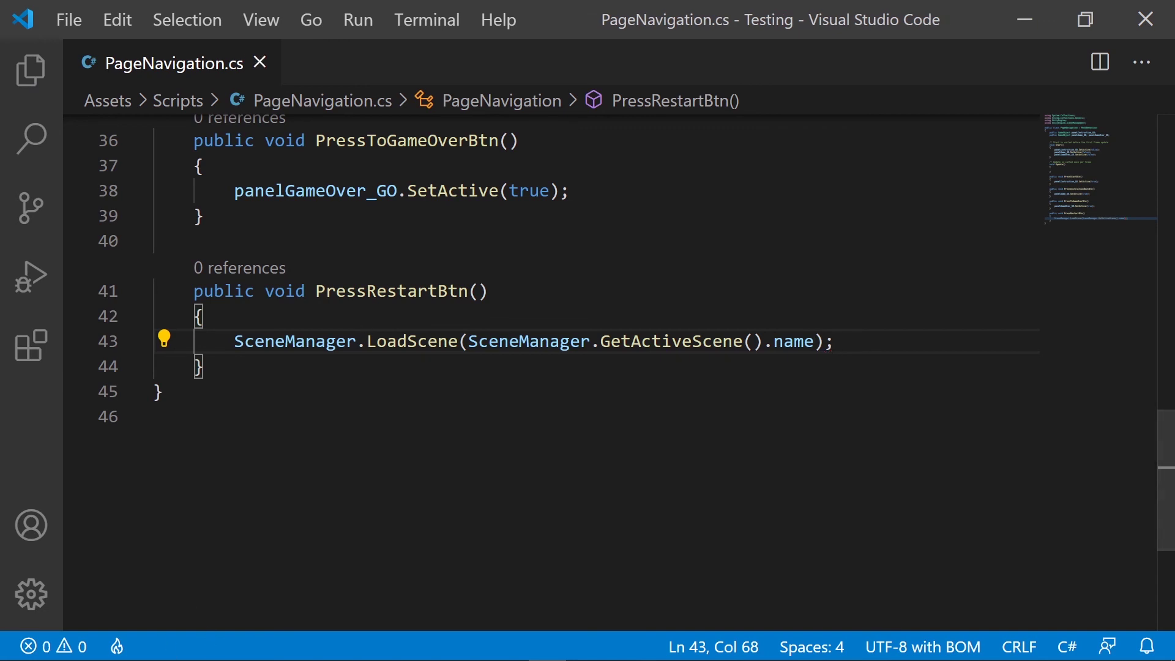
# Step: In Unity, point RestartBtn's On Click at PageNavigationScriptHolder's PressRestartBtn function
pyautogui.click(434, 647)
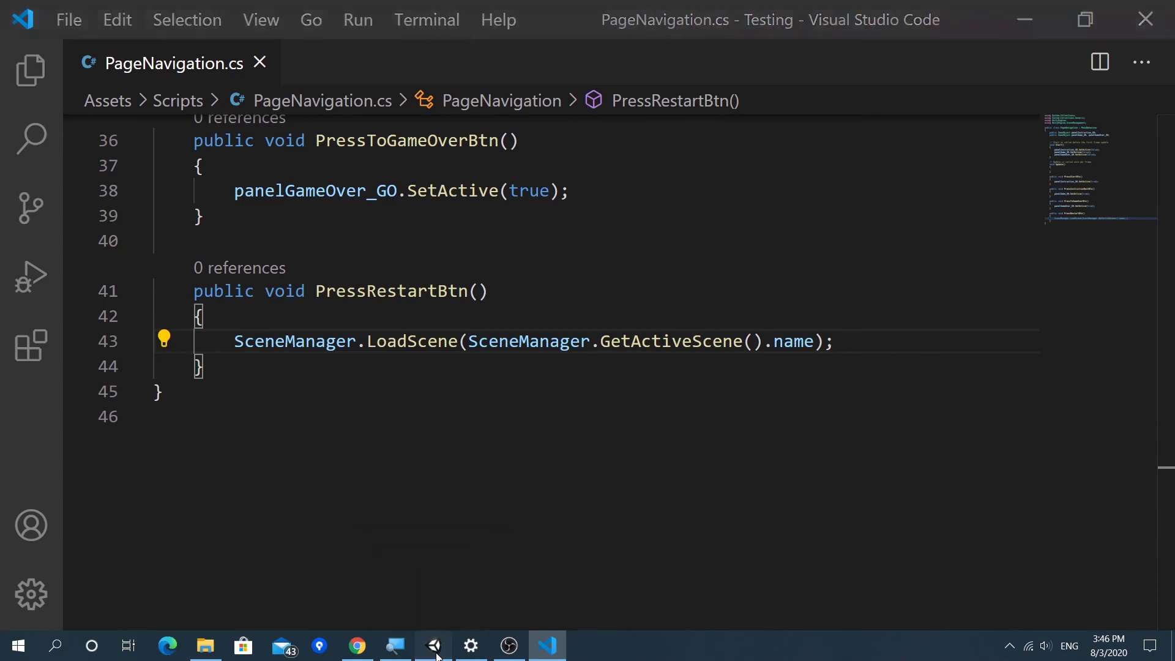
pyautogui.click(616, 266)
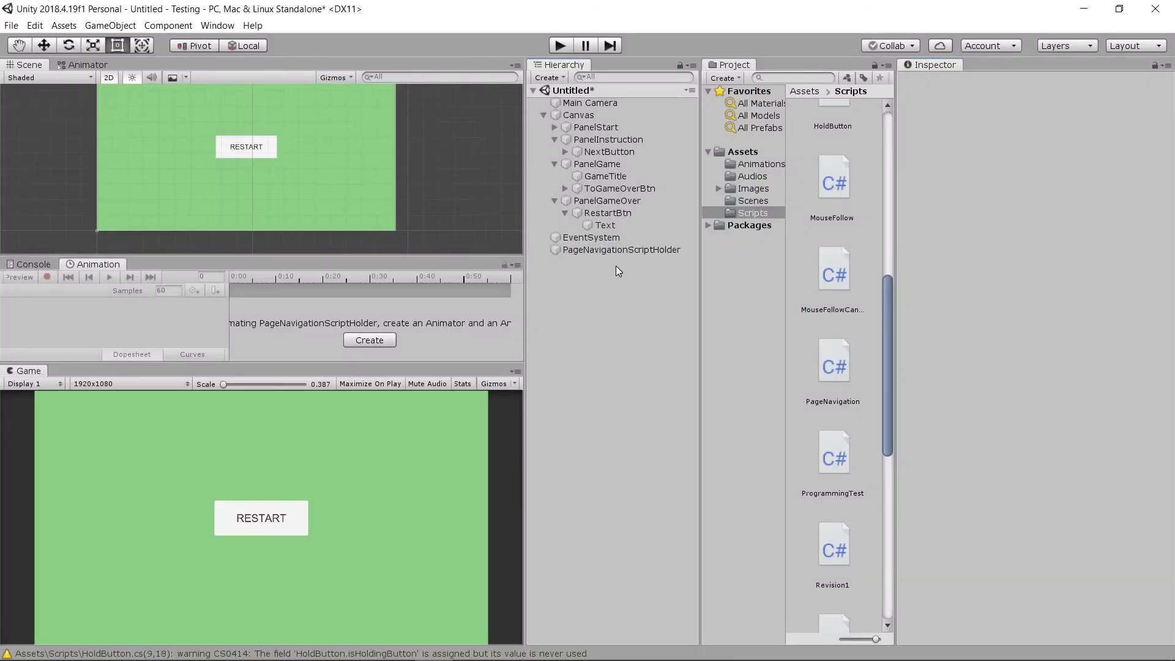
pyautogui.click(608, 211)
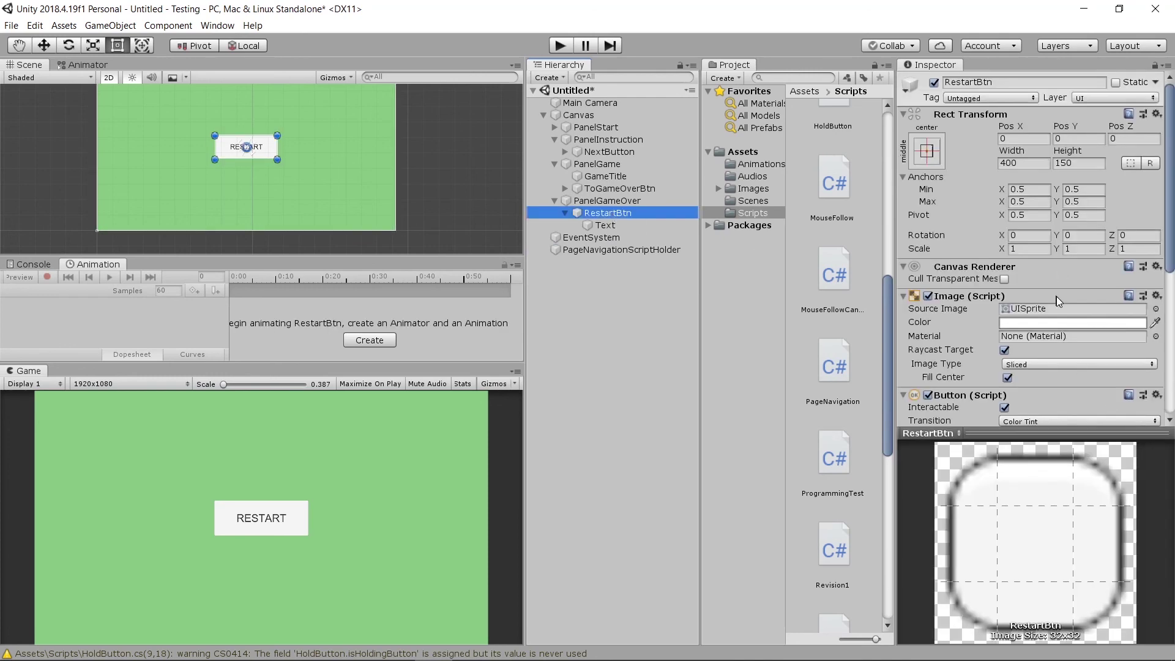
pyautogui.scroll(-10, 1056, 296)
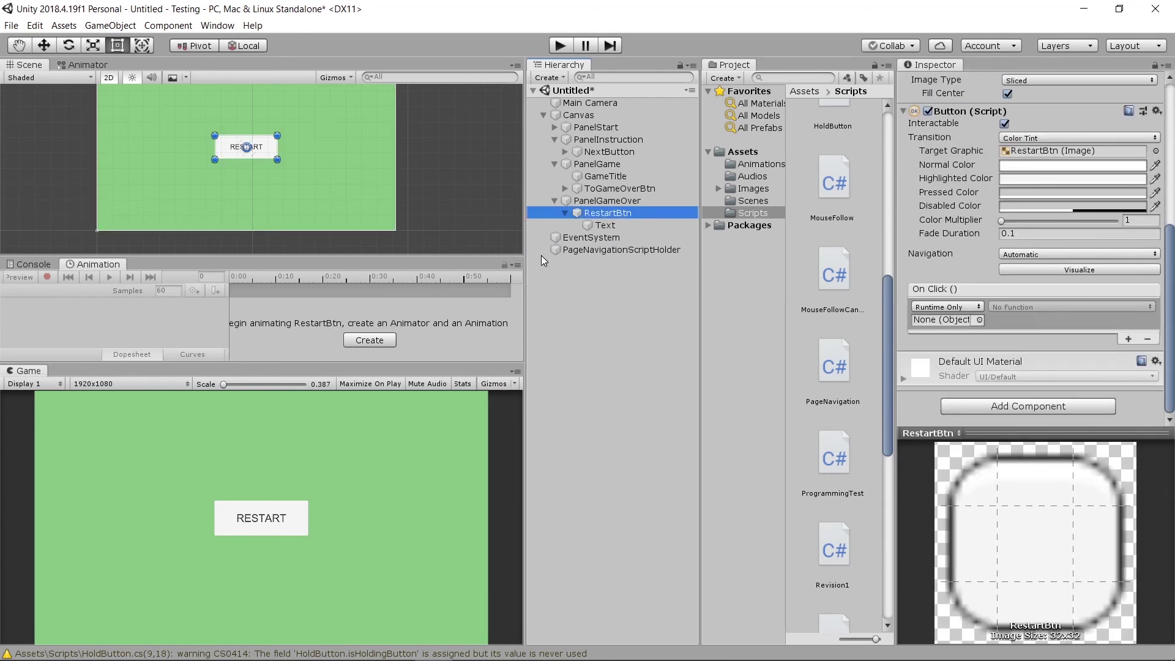
pyautogui.moveTo(612, 251); pyautogui.dragTo(953, 323)
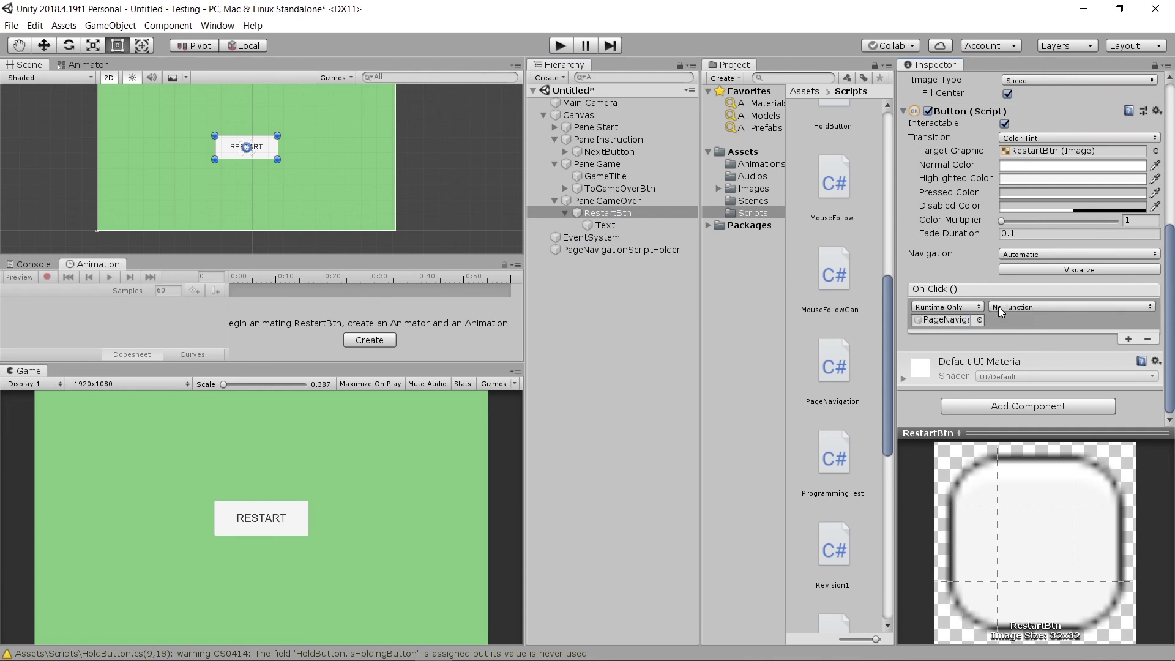
pyautogui.click(1000, 307)
pyautogui.moveTo(1026, 371)
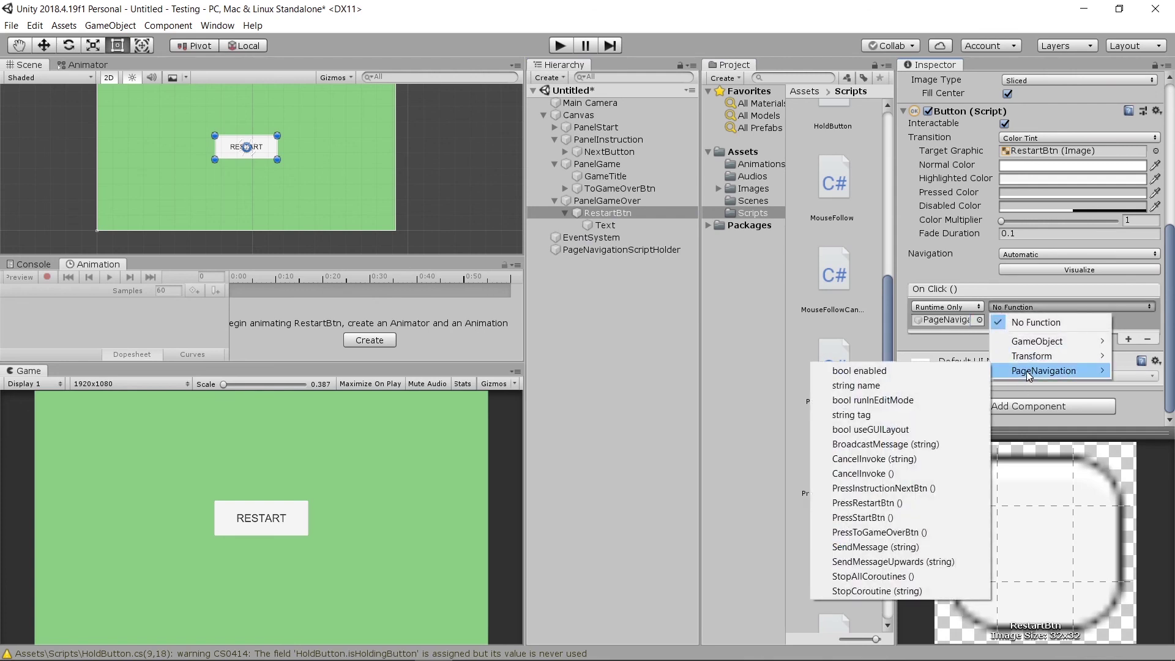
pyautogui.click(952, 505)
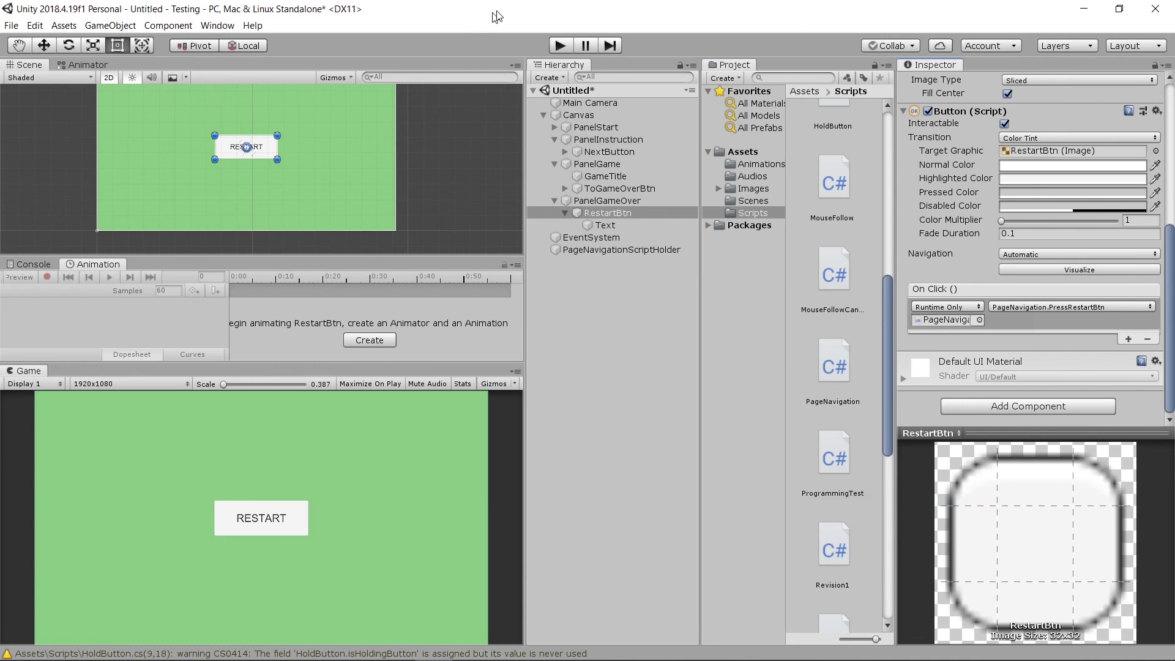
# Step: Enter Play mode and go through START, NEXT, To Game Over, then RESTART
pyautogui.click(561, 46)
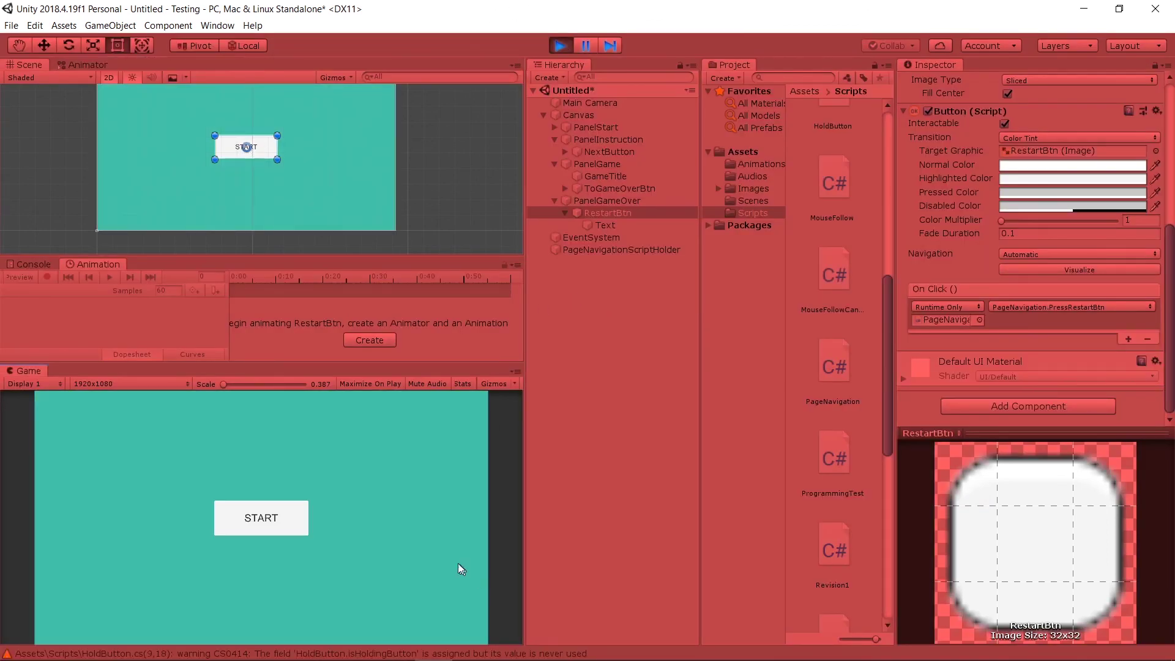
pyautogui.click(286, 525)
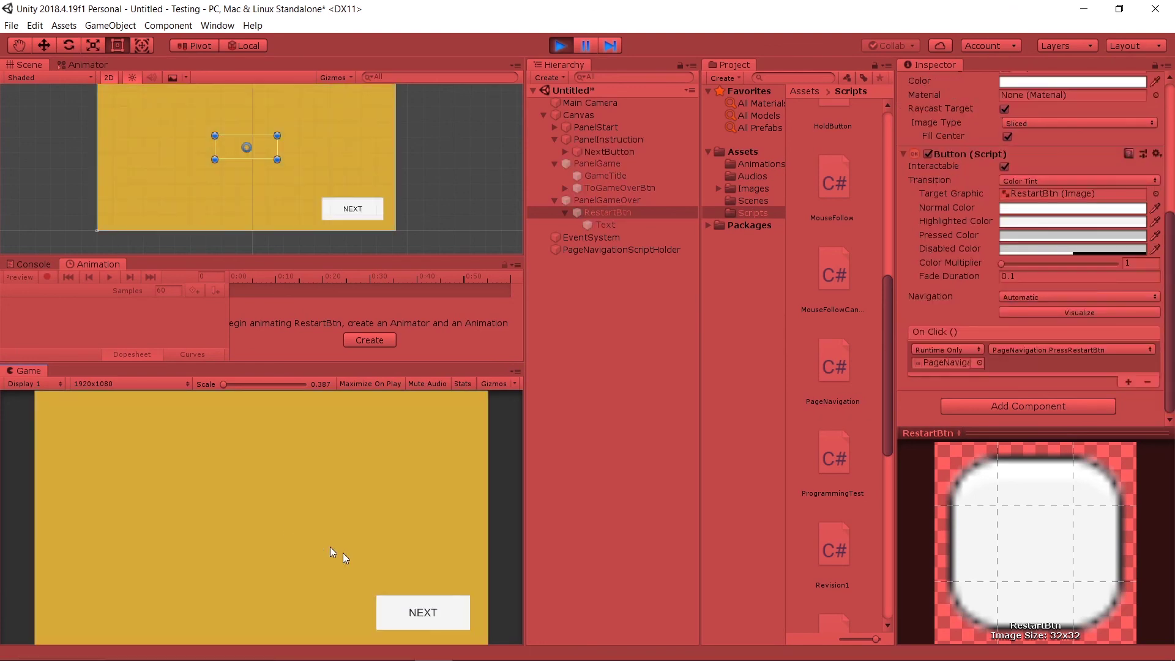
pyautogui.click(398, 615)
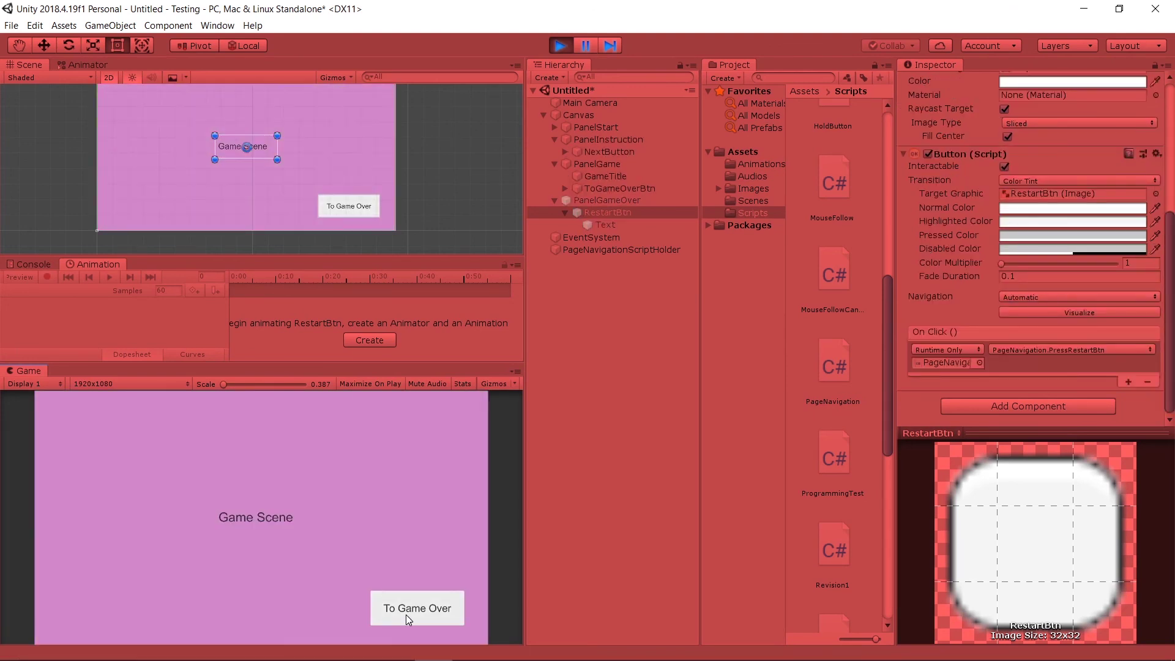
pyautogui.click(405, 614)
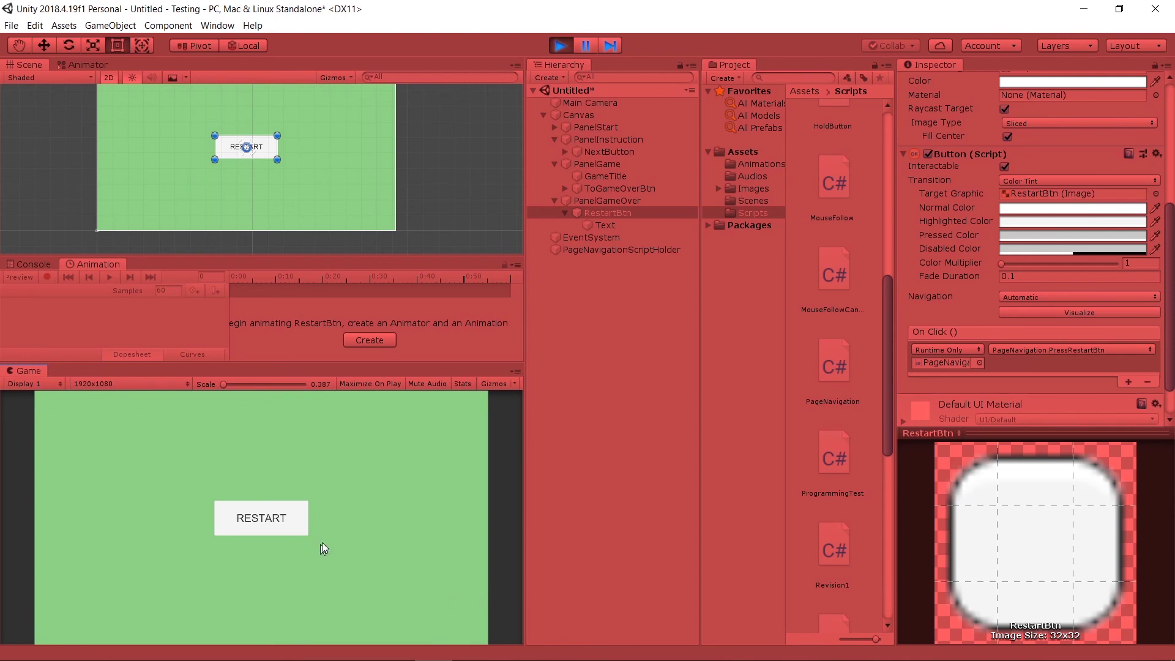
pyautogui.click(271, 519)
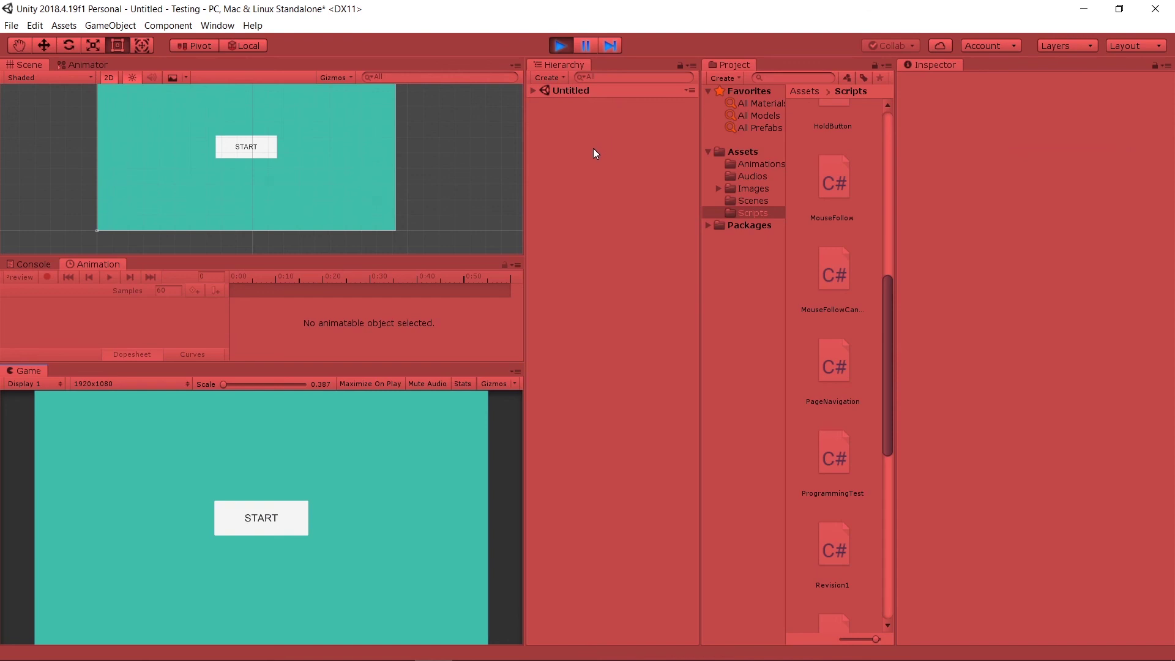
# Step: Repeat START, NEXT, To Game Over and RESTART in the reloaded scene, then stop playing
pyautogui.click(533, 91)
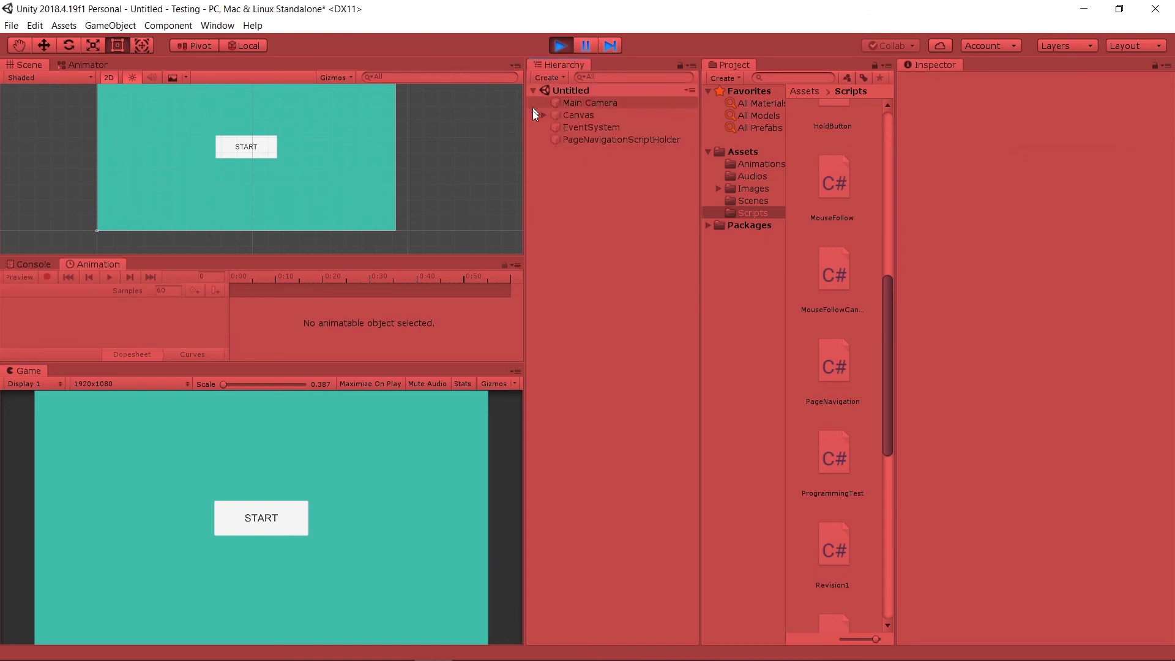
pyautogui.click(282, 527)
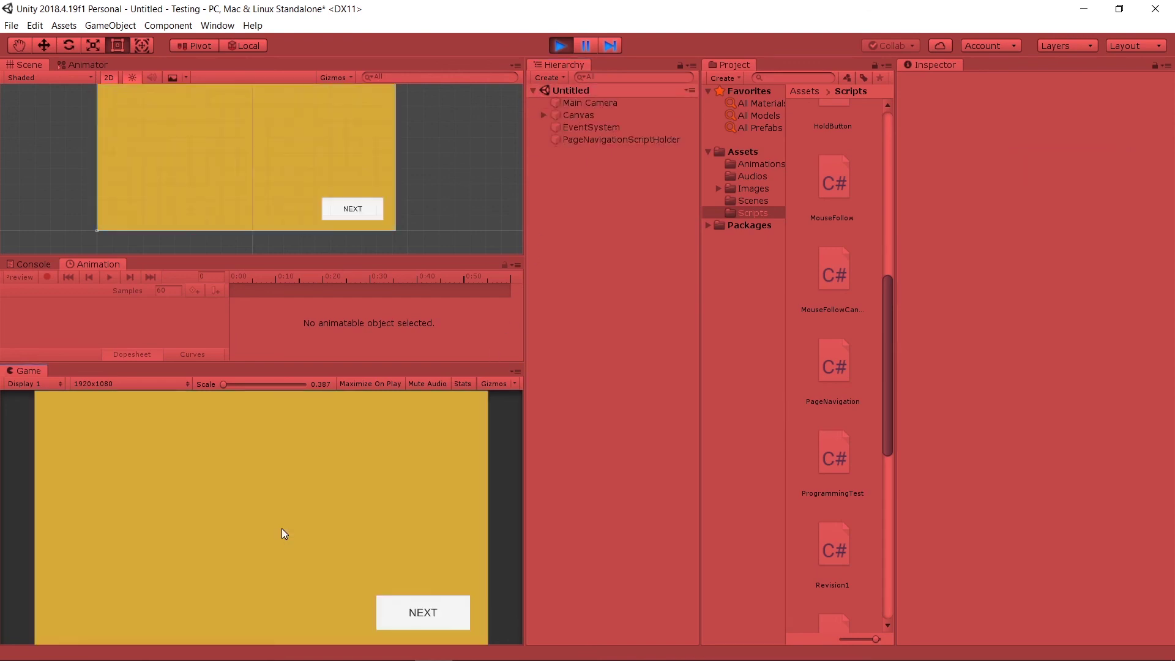
pyautogui.click(386, 614)
pyautogui.click(403, 613)
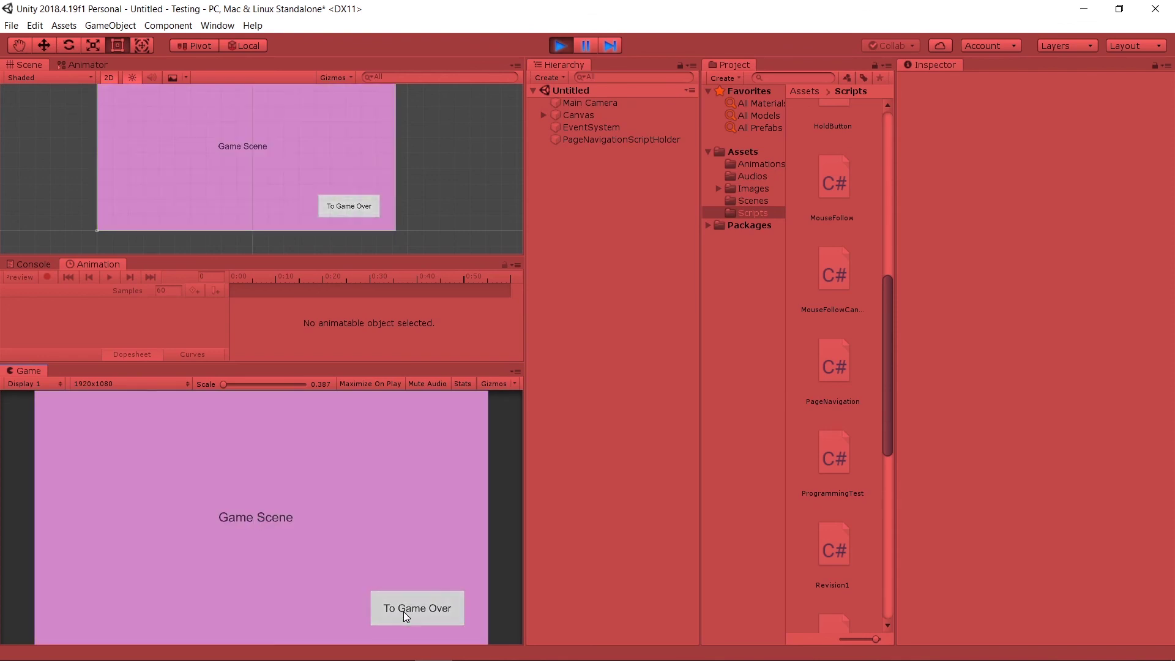
pyautogui.click(252, 519)
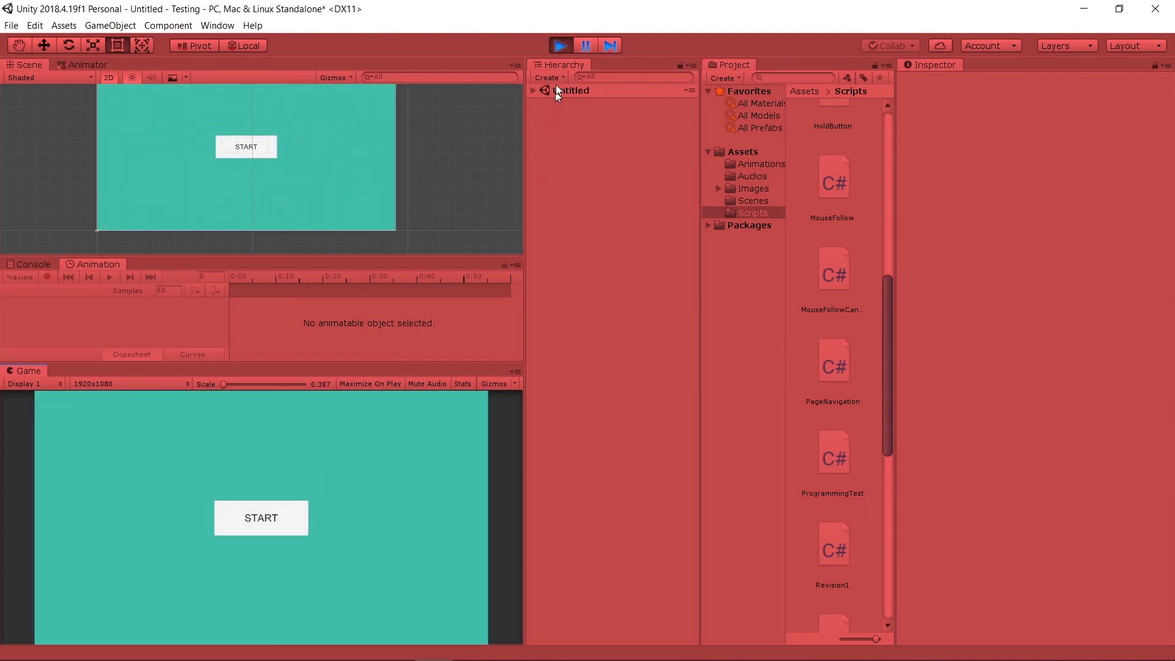
pyautogui.click(560, 45)
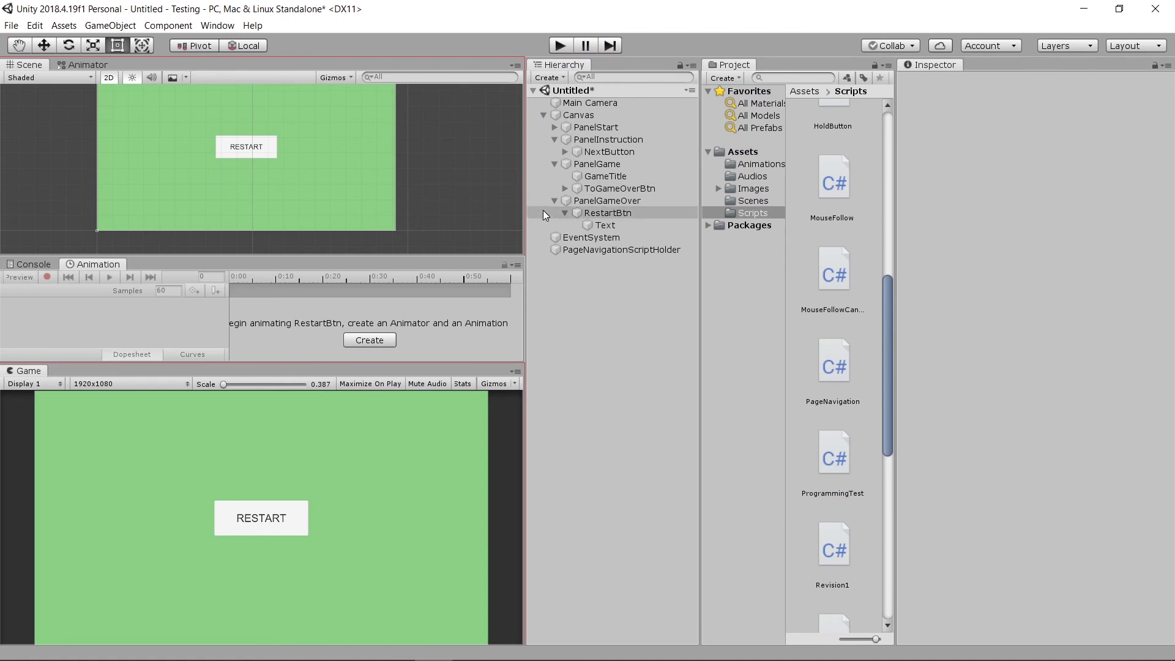